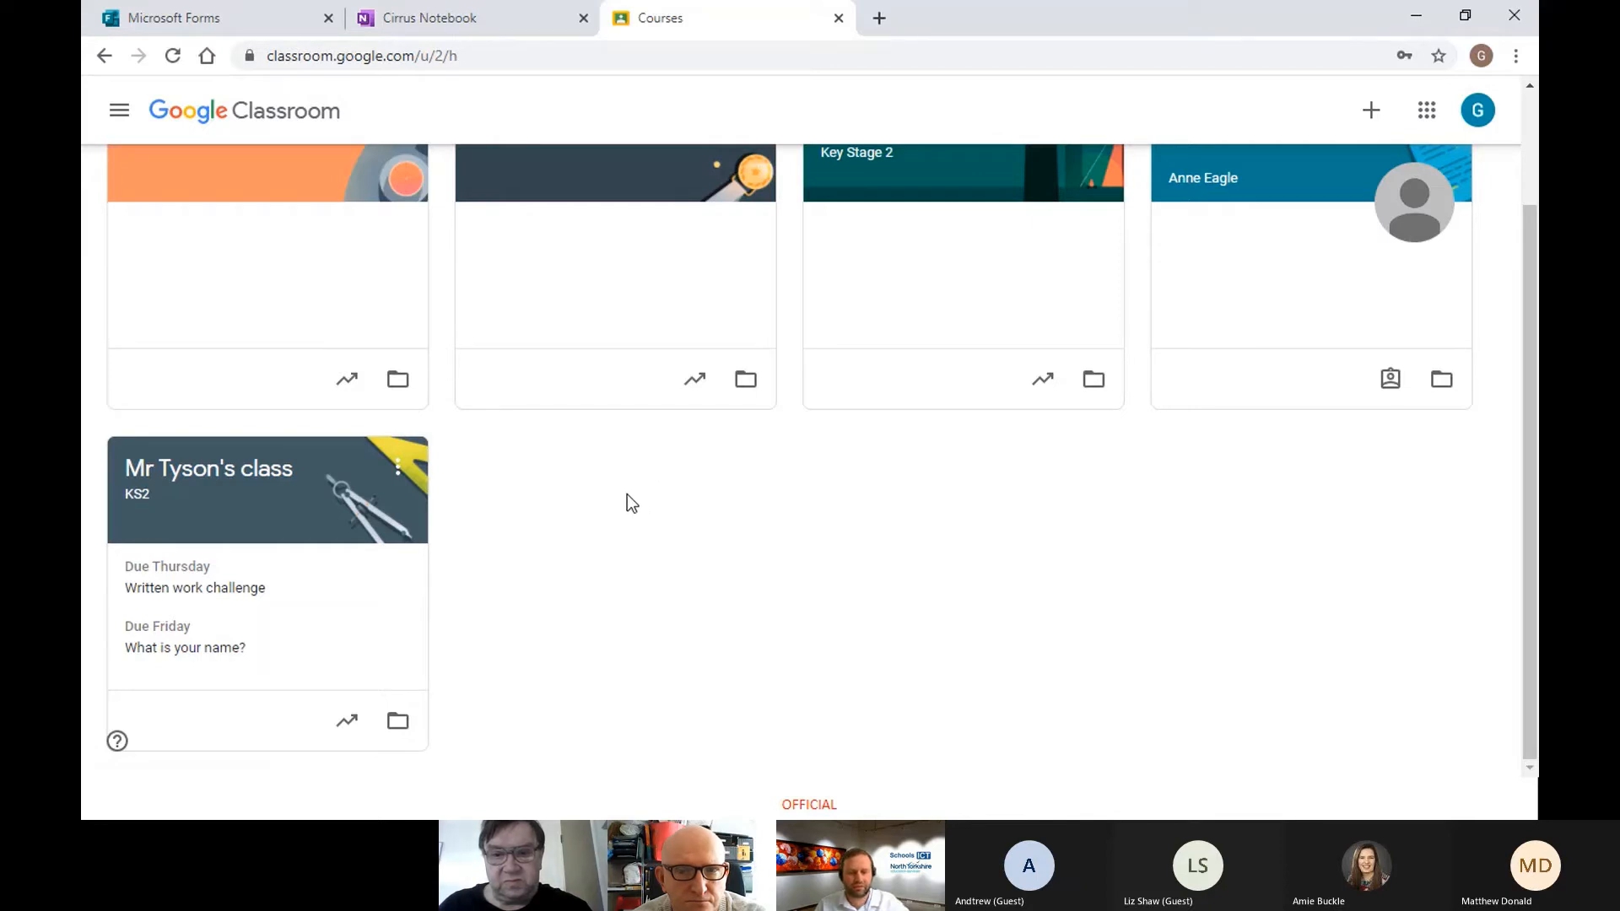
Step: Open the Bear class and look through the assignments and announcements in its stream
scroll(626, 503, "up", 2)
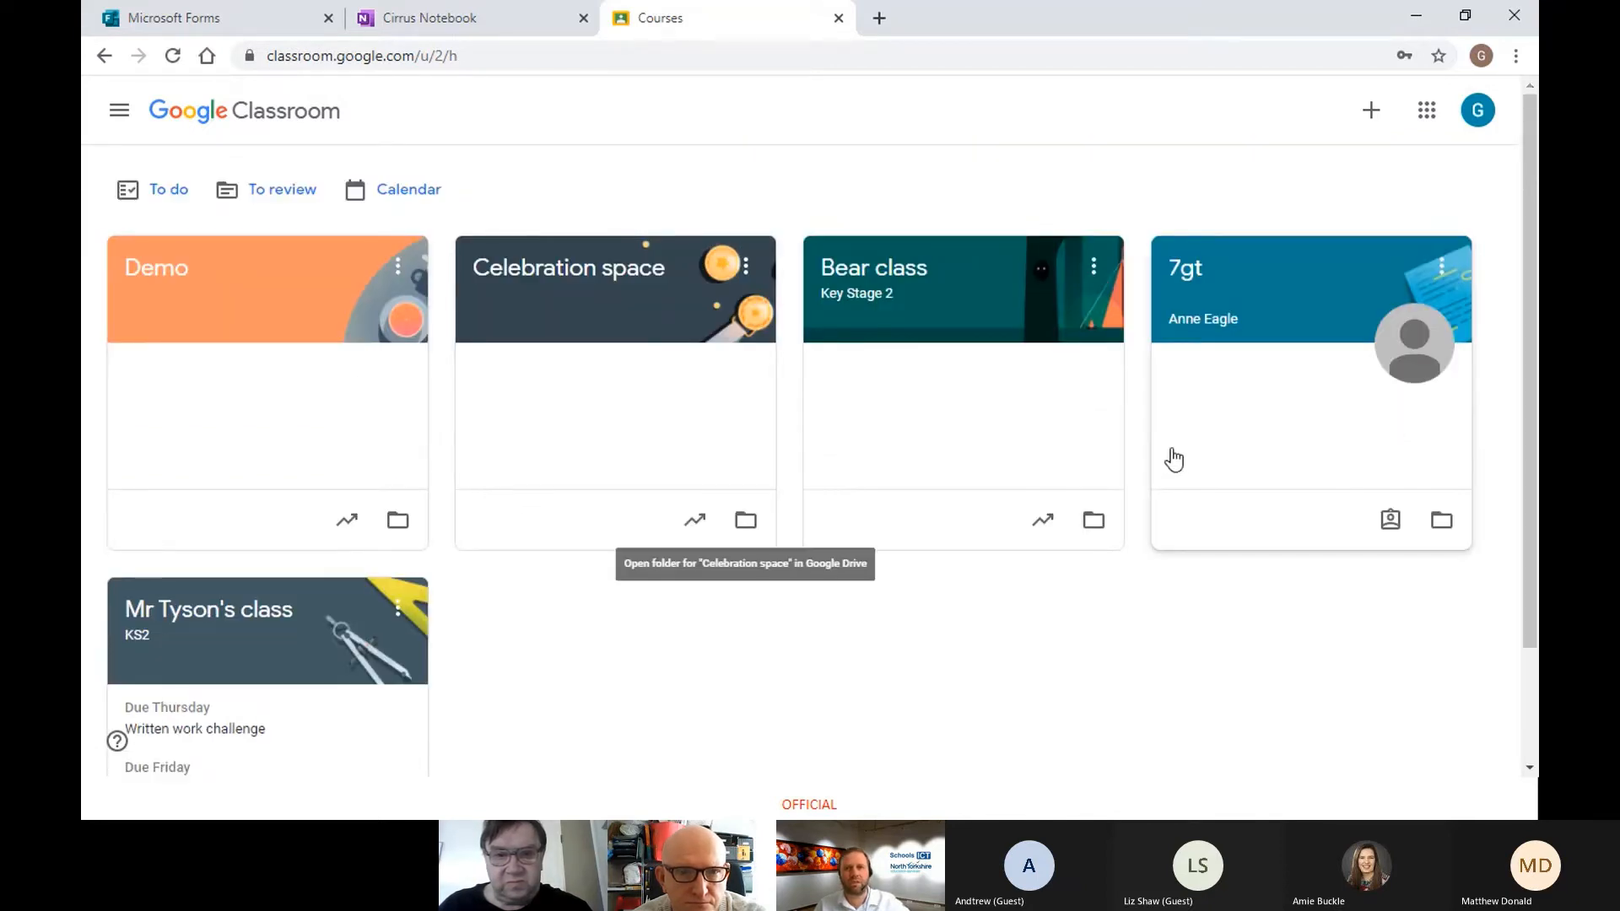
left_click(901, 271)
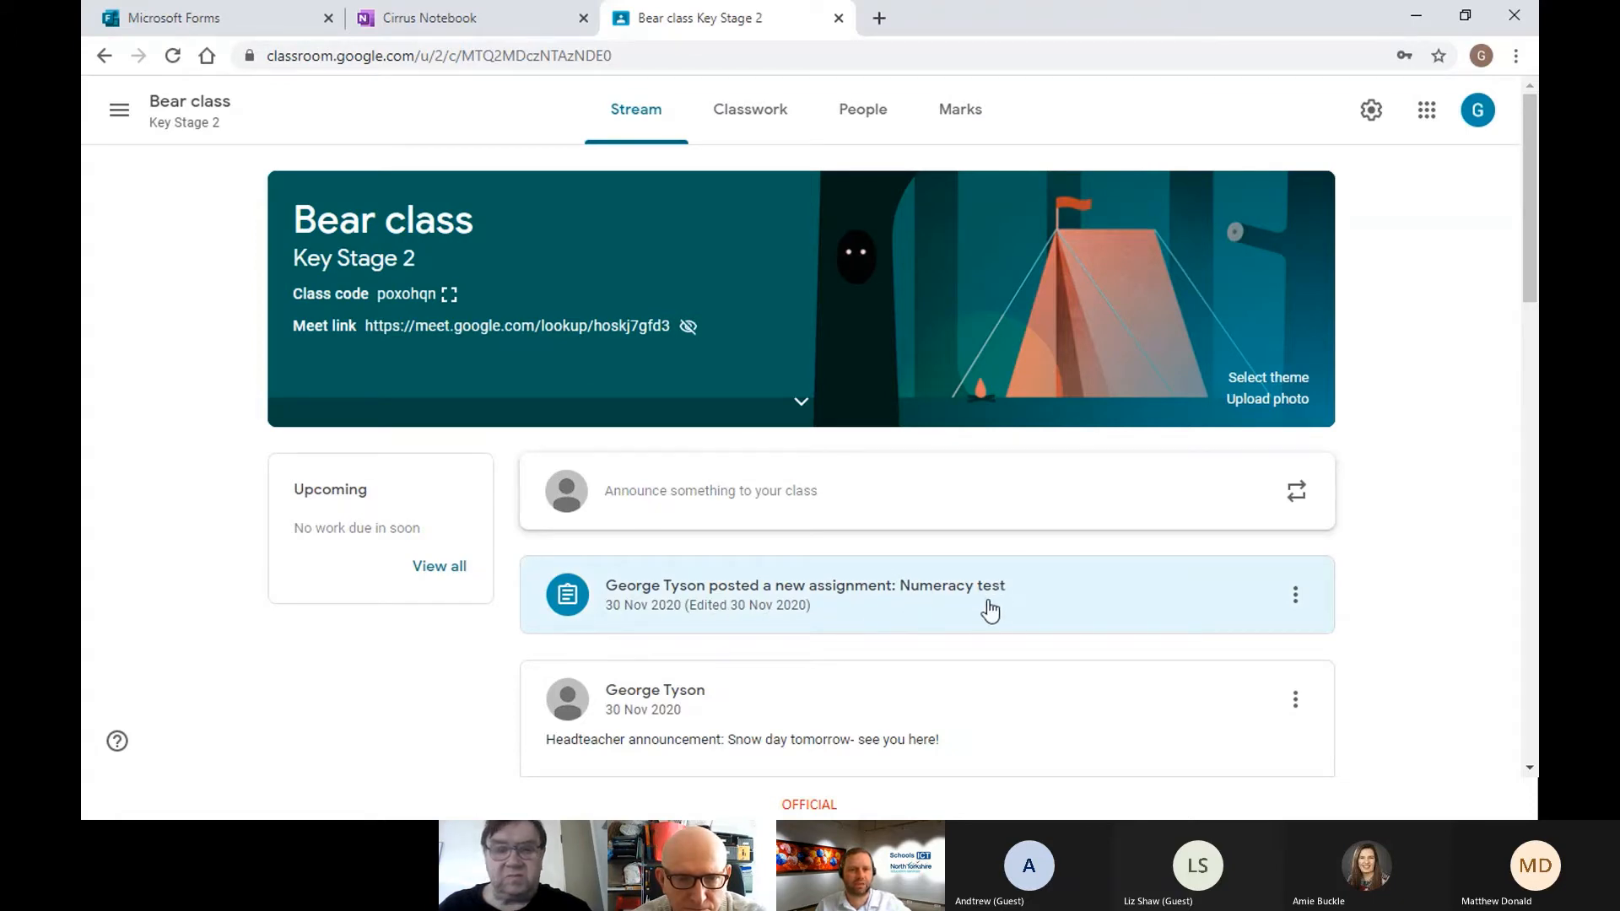
scroll(988, 608, "down", 2)
scroll(991, 610, "down", 4)
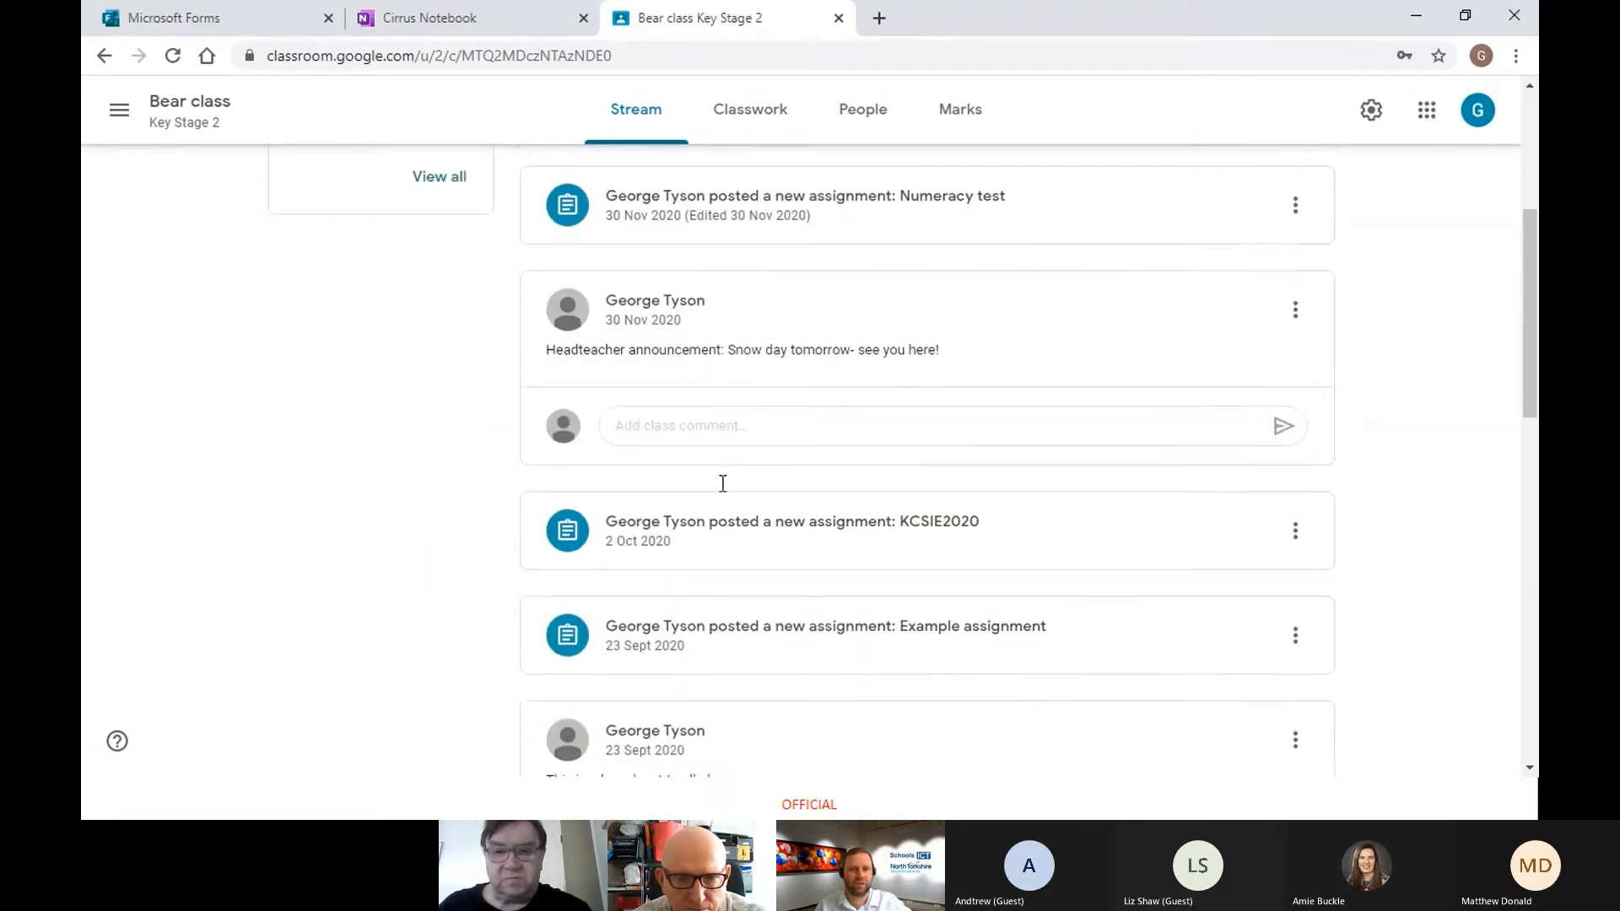
scroll(723, 496, "down", 1)
scroll(720, 492, "up", 7)
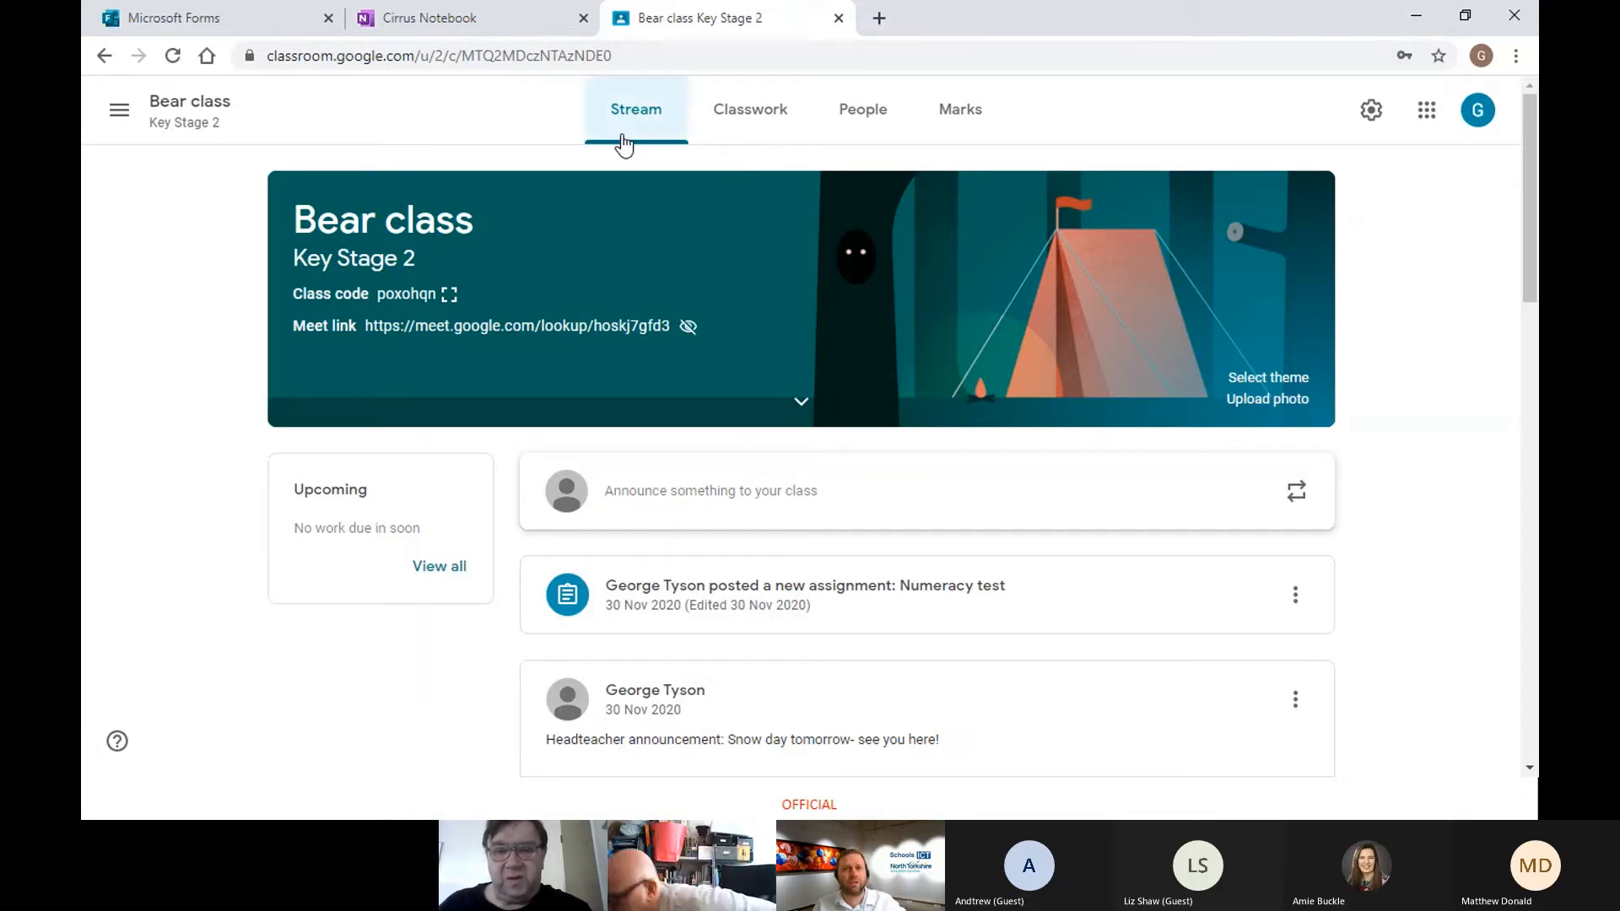
Step: Look over the Bear class's Classwork, Stream, People and Marks pages
left_click(778, 140)
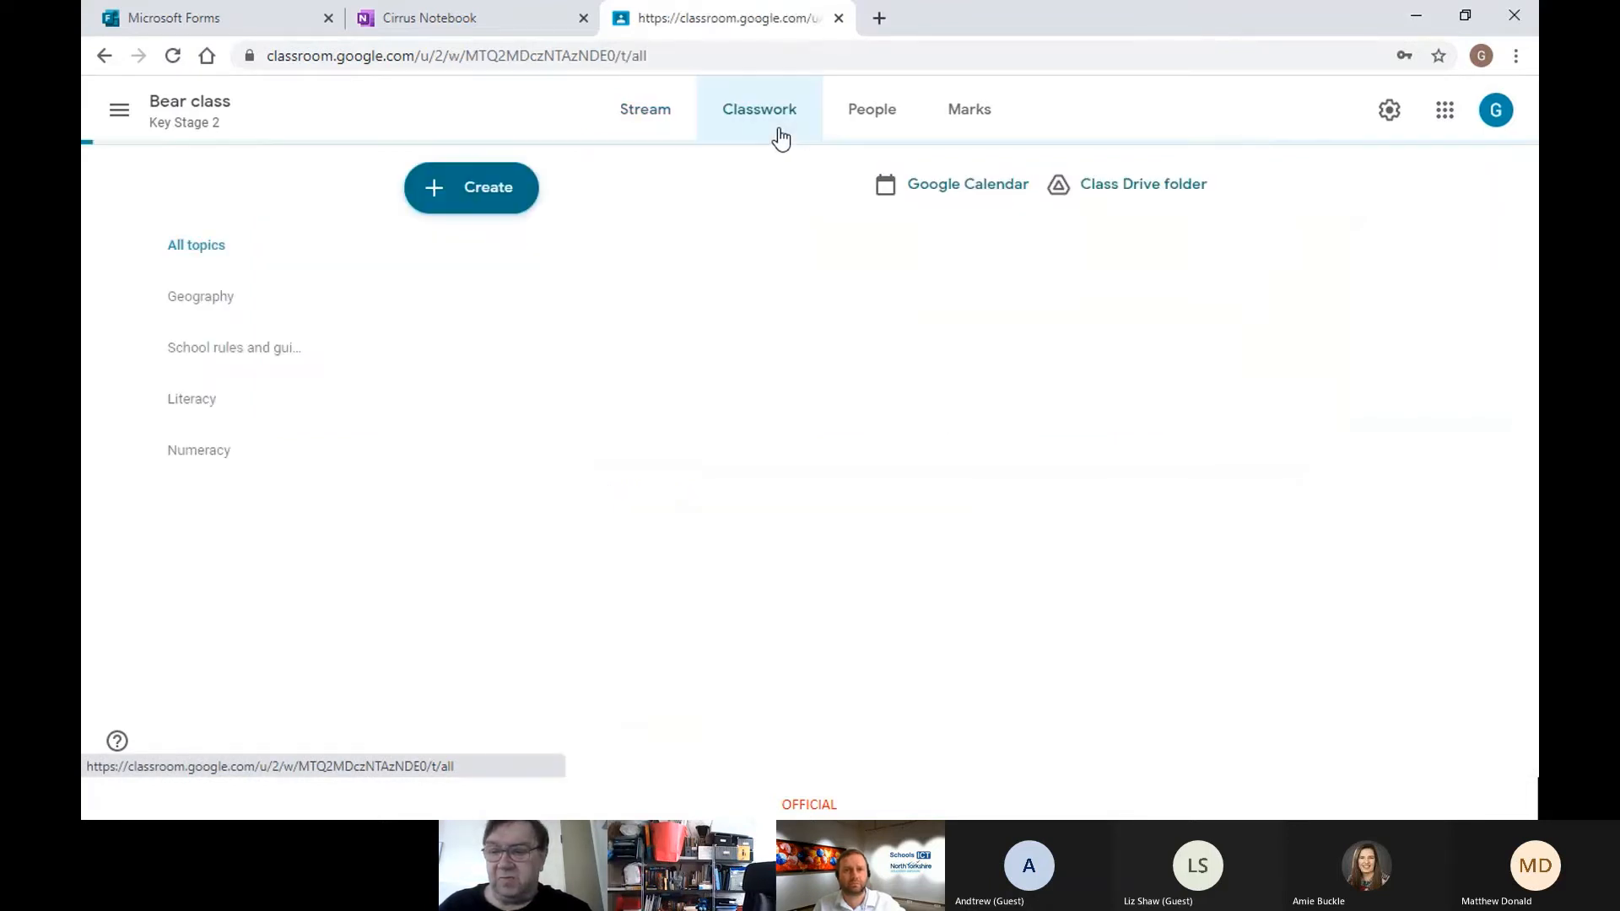
left_click(636, 118)
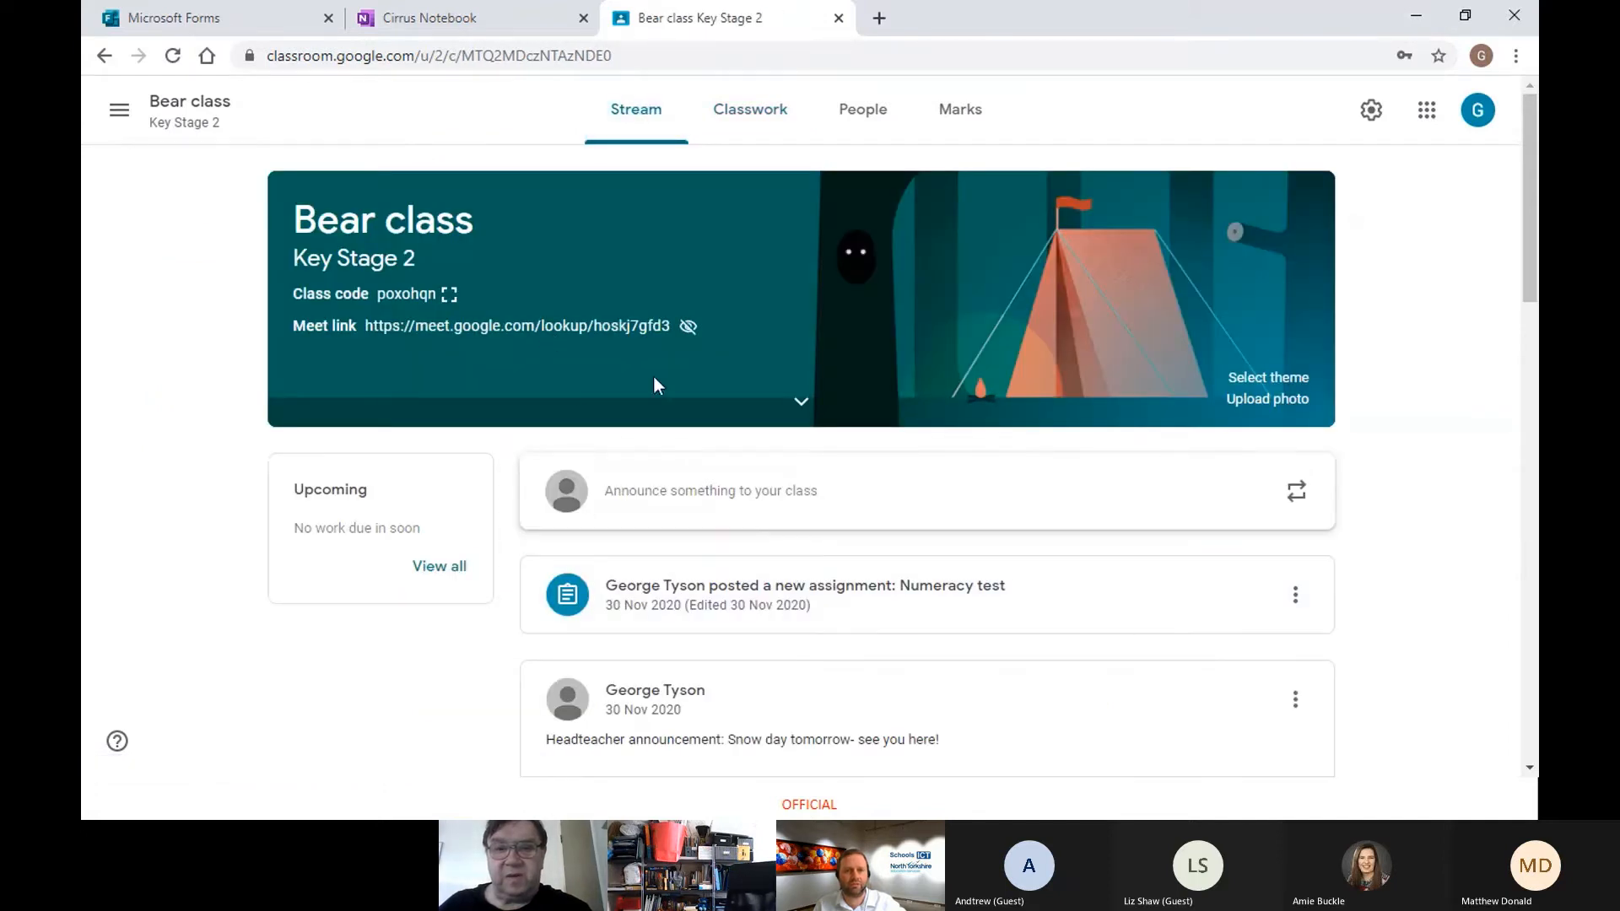
left_click(767, 132)
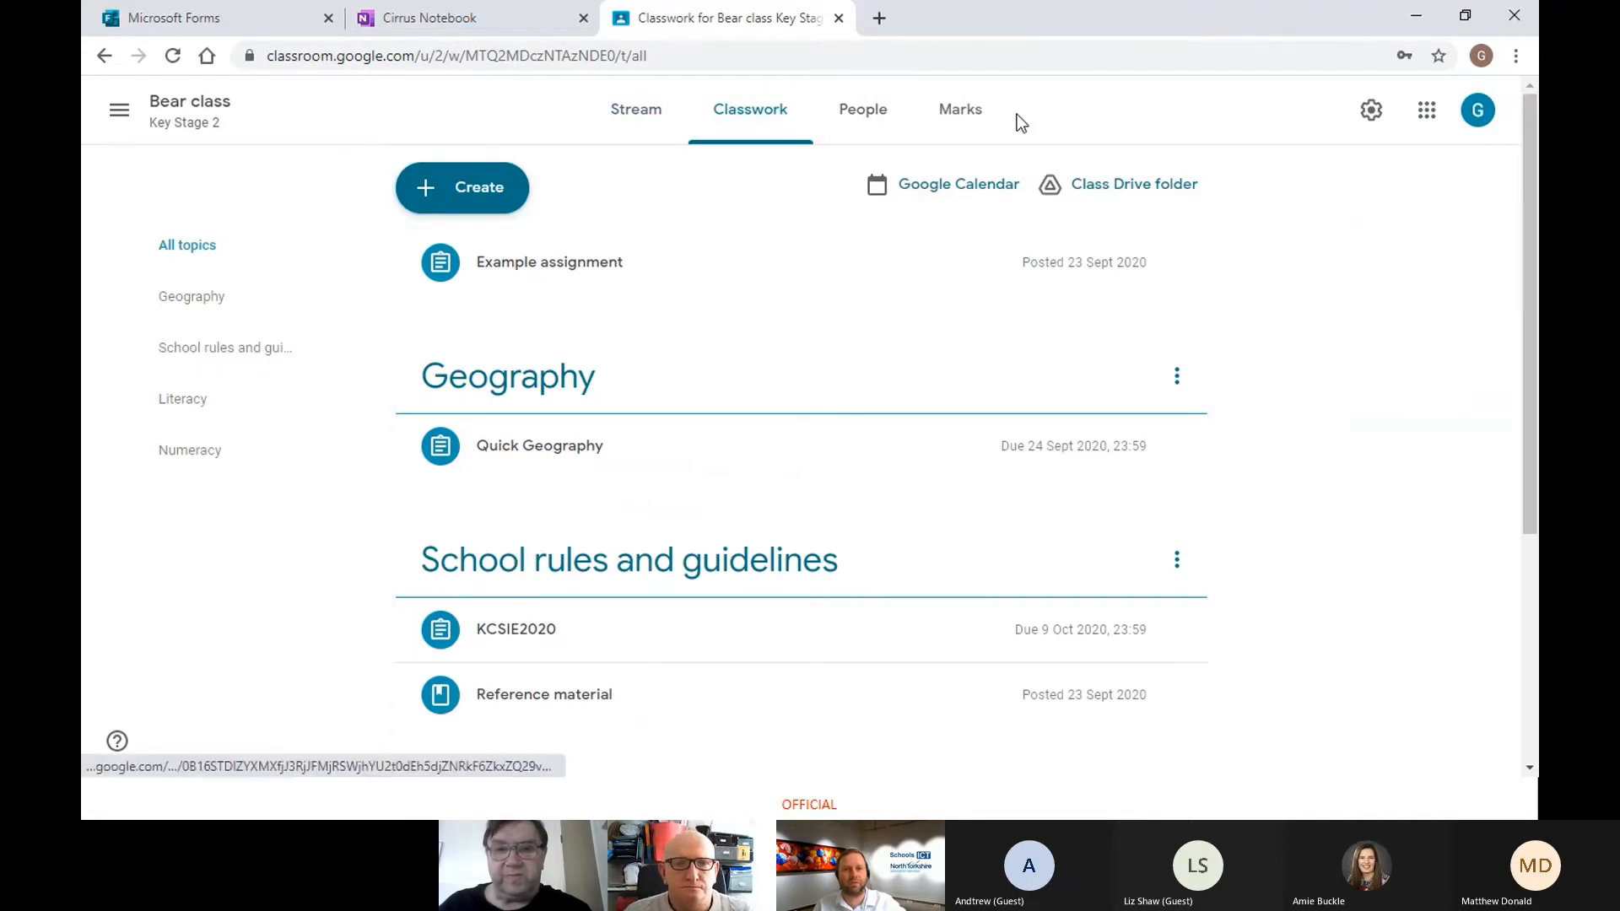
left_click(868, 131)
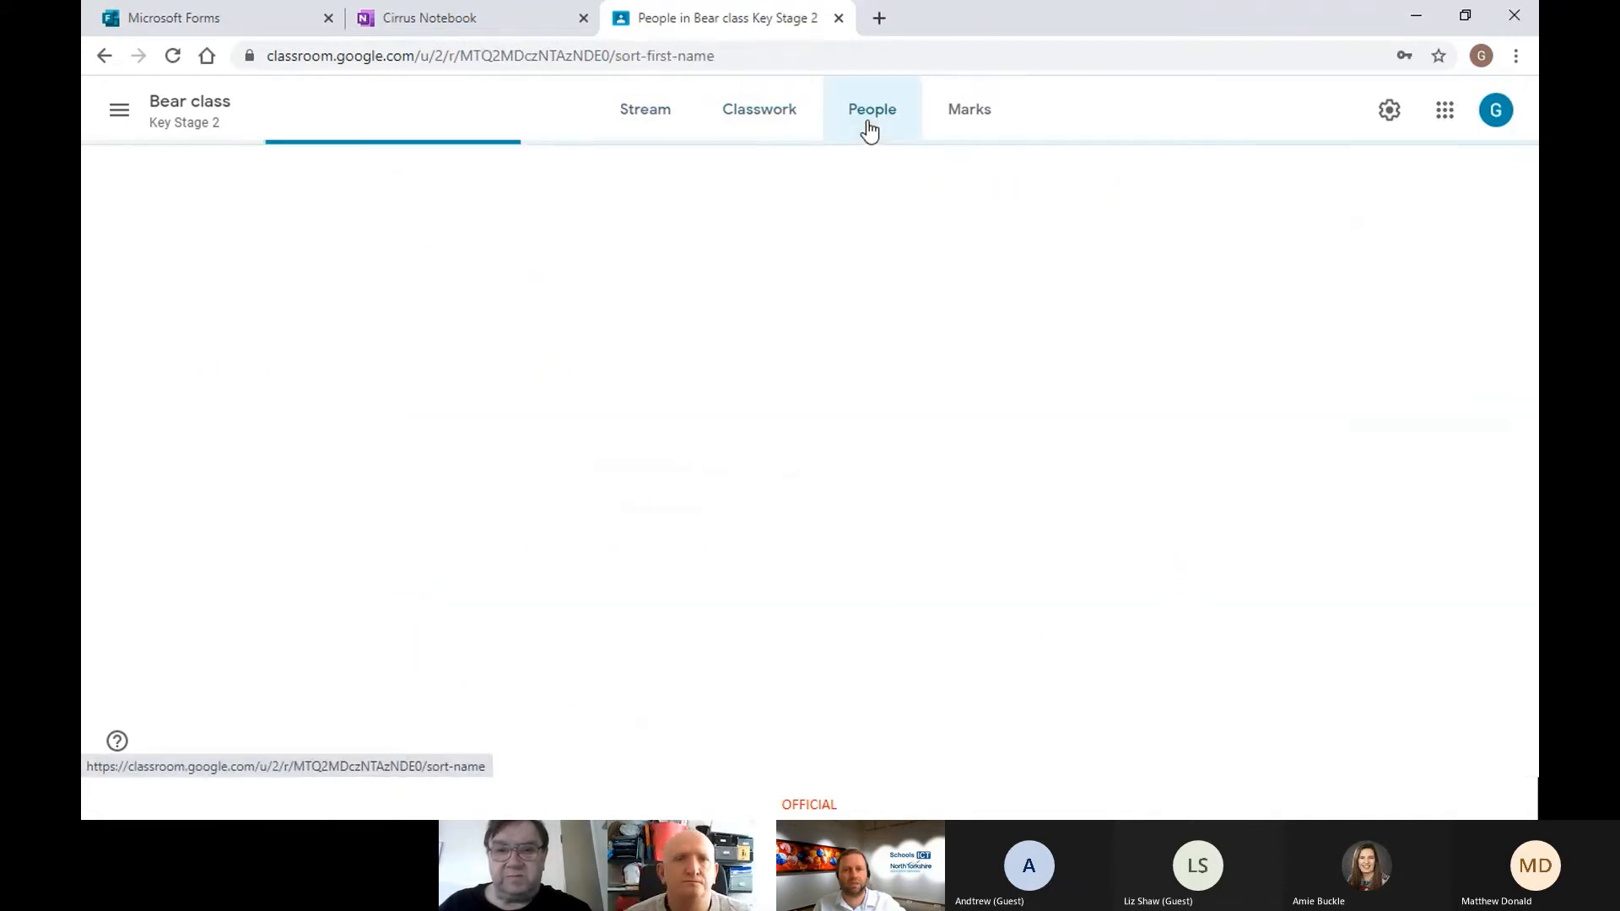
left_click(965, 125)
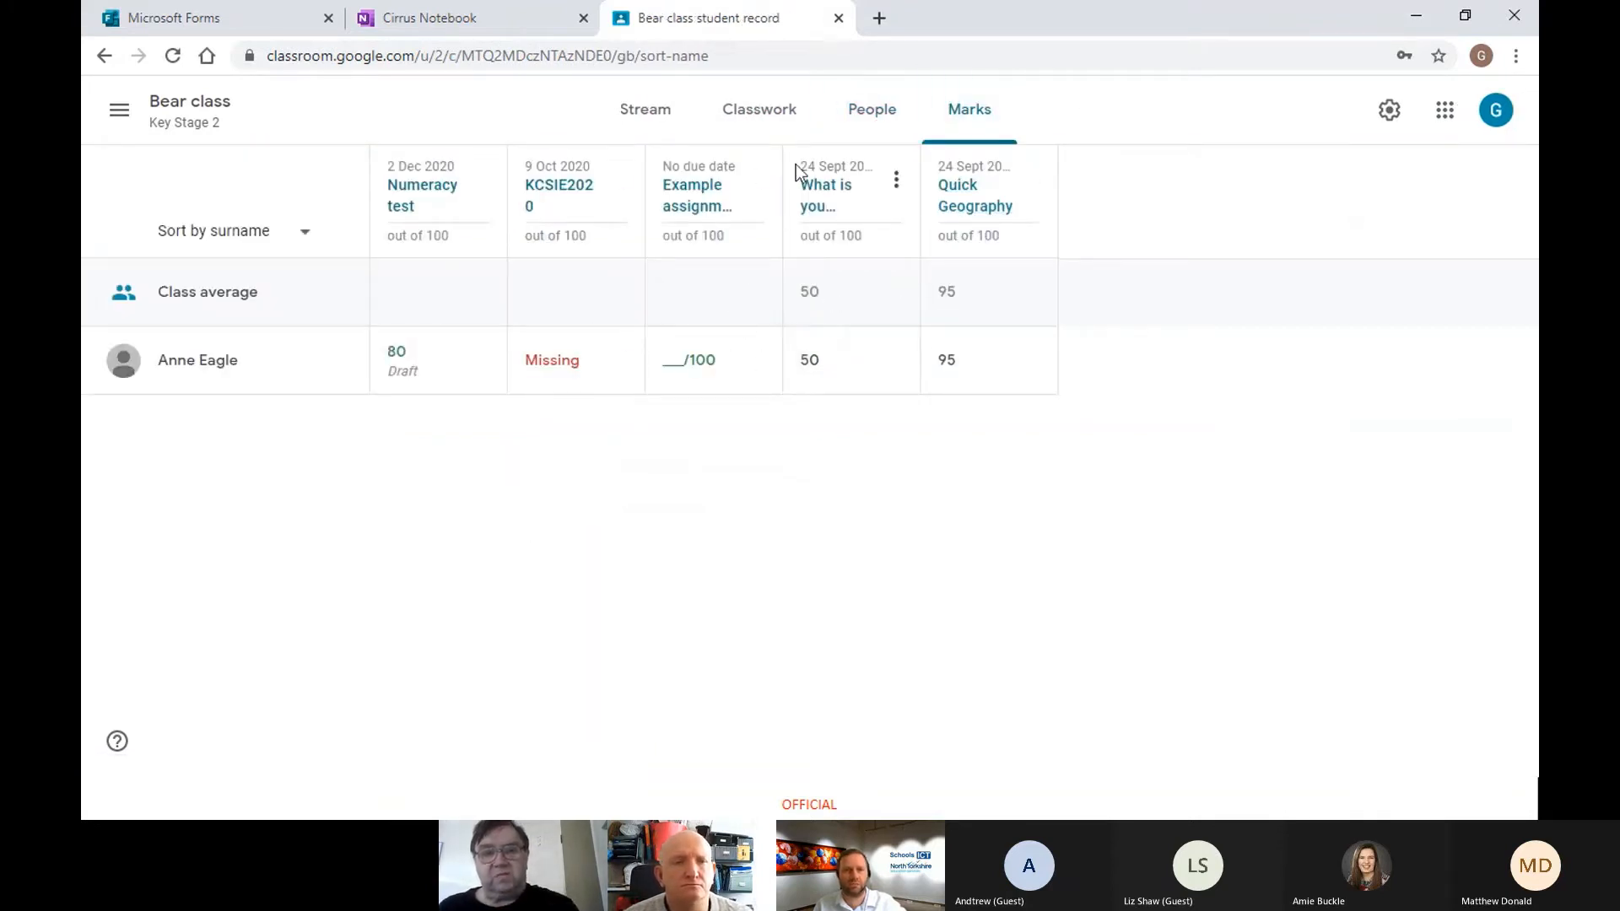
Step: Return to the Bear class's classwork and examine how its assignments, questions and materials are organised under topics
left_click(724, 115)
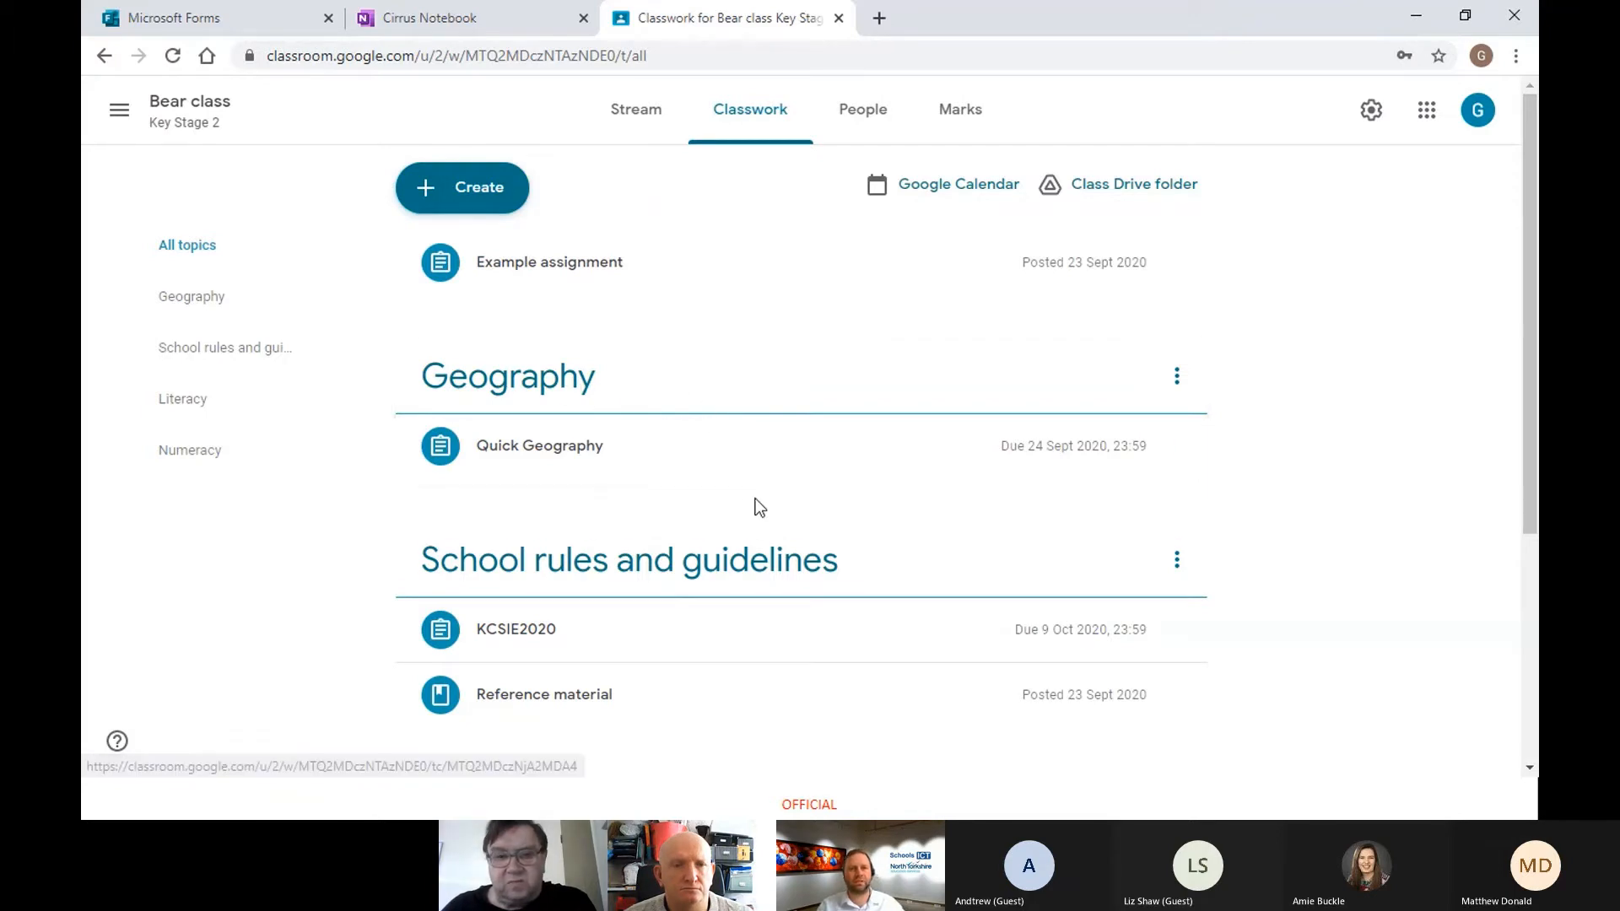
scroll(752, 507, "down", 1)
scroll(833, 489, "down", 1)
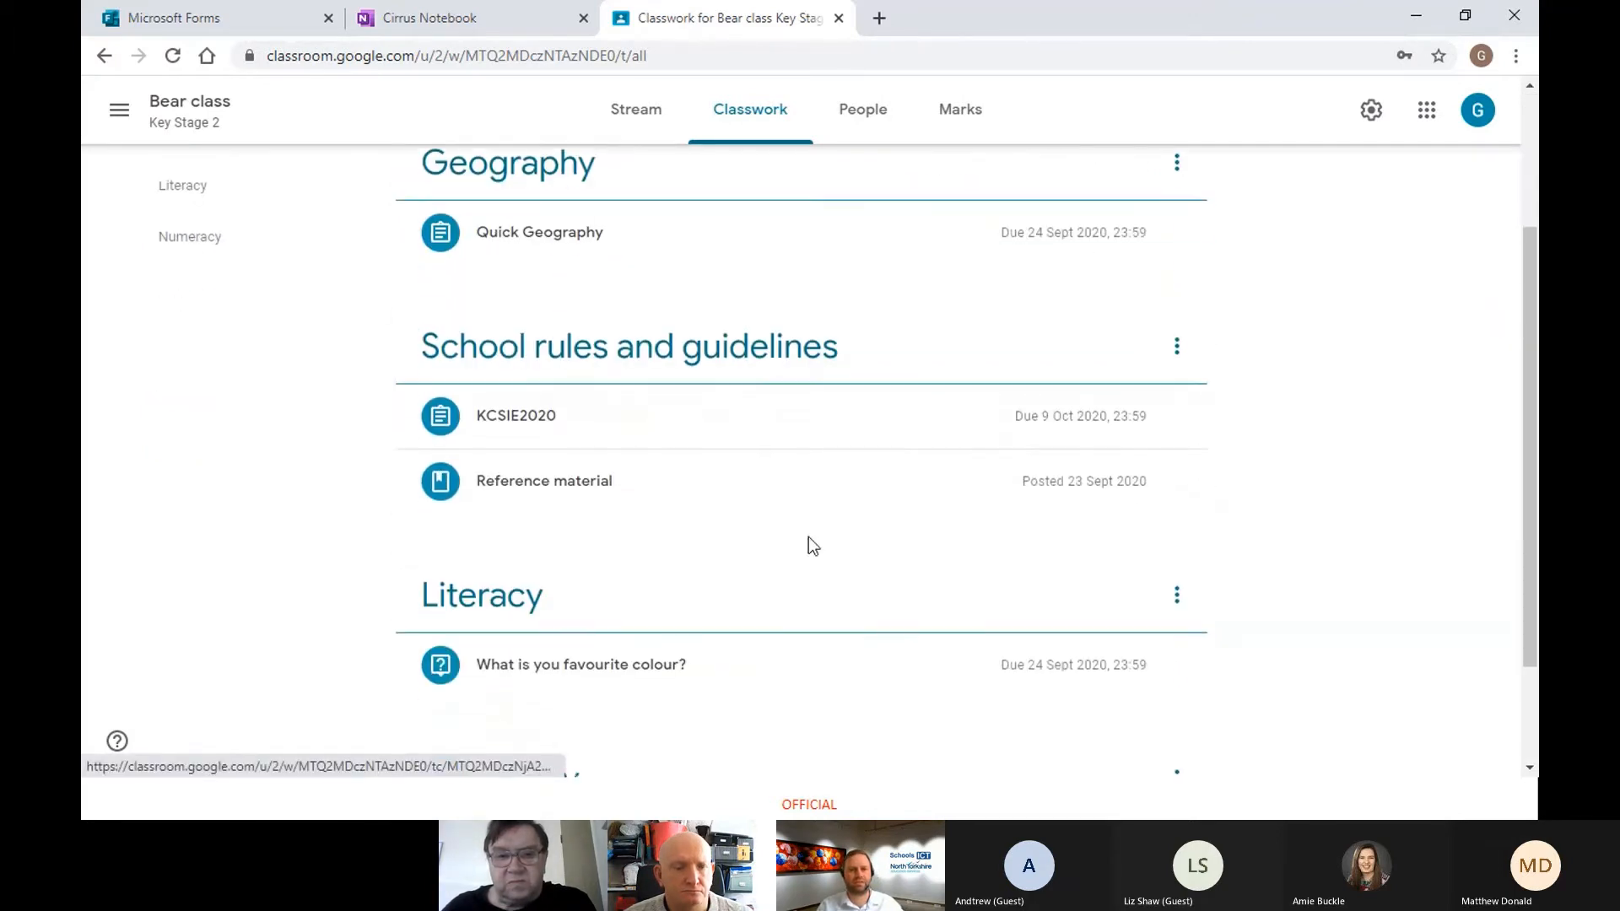
scroll(725, 610, "down", 2)
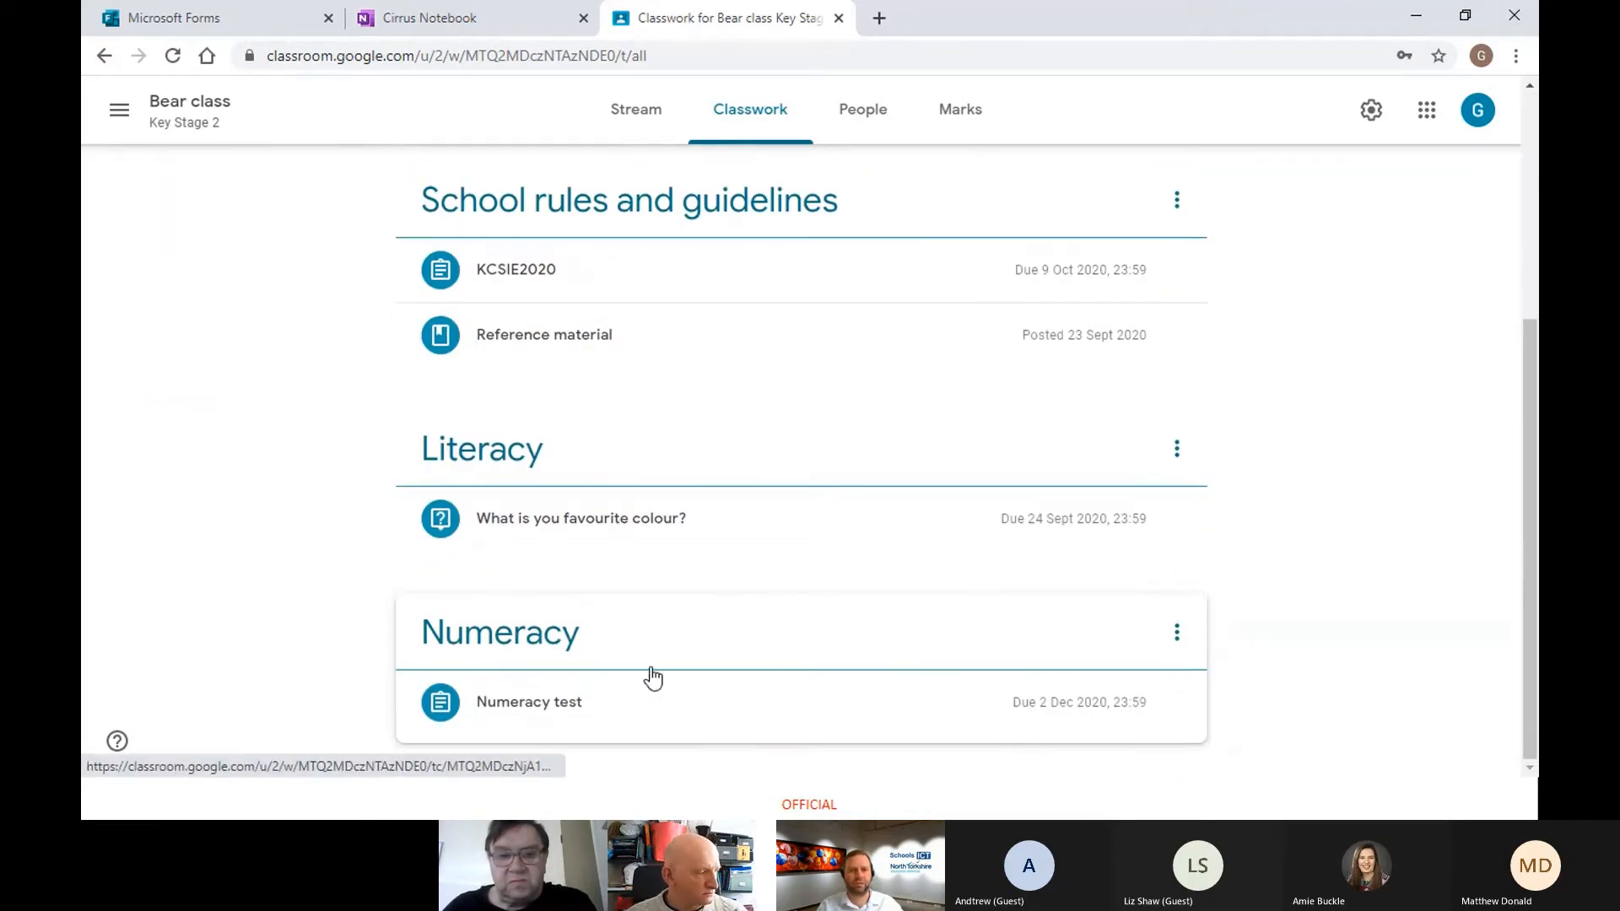
scroll(667, 344, "up", 3)
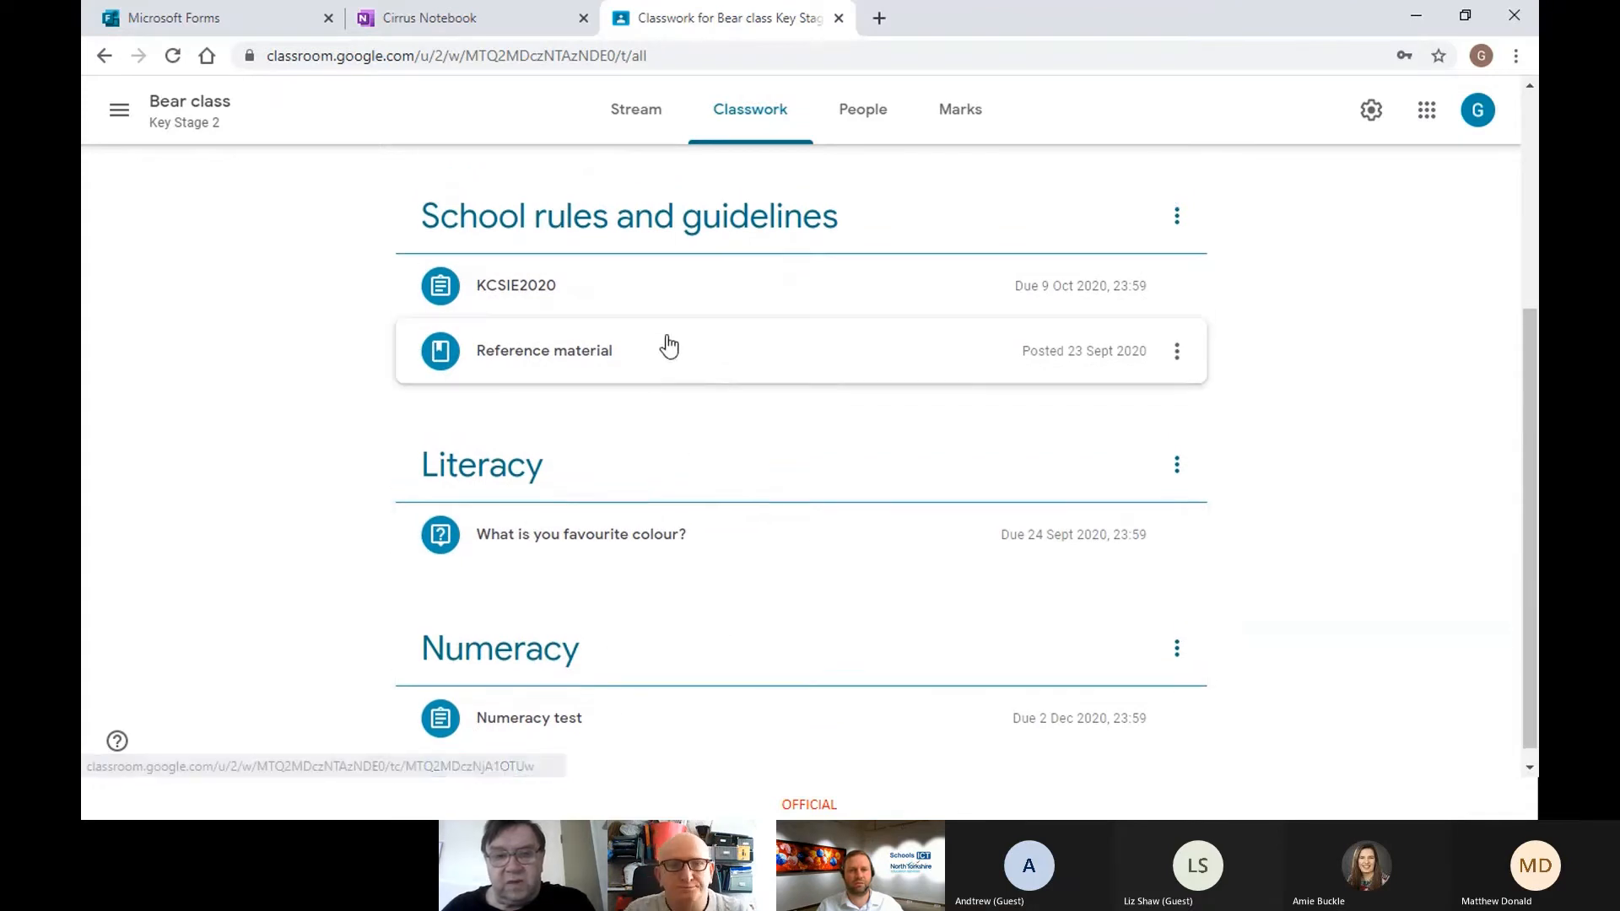
scroll(641, 371, "up", 1)
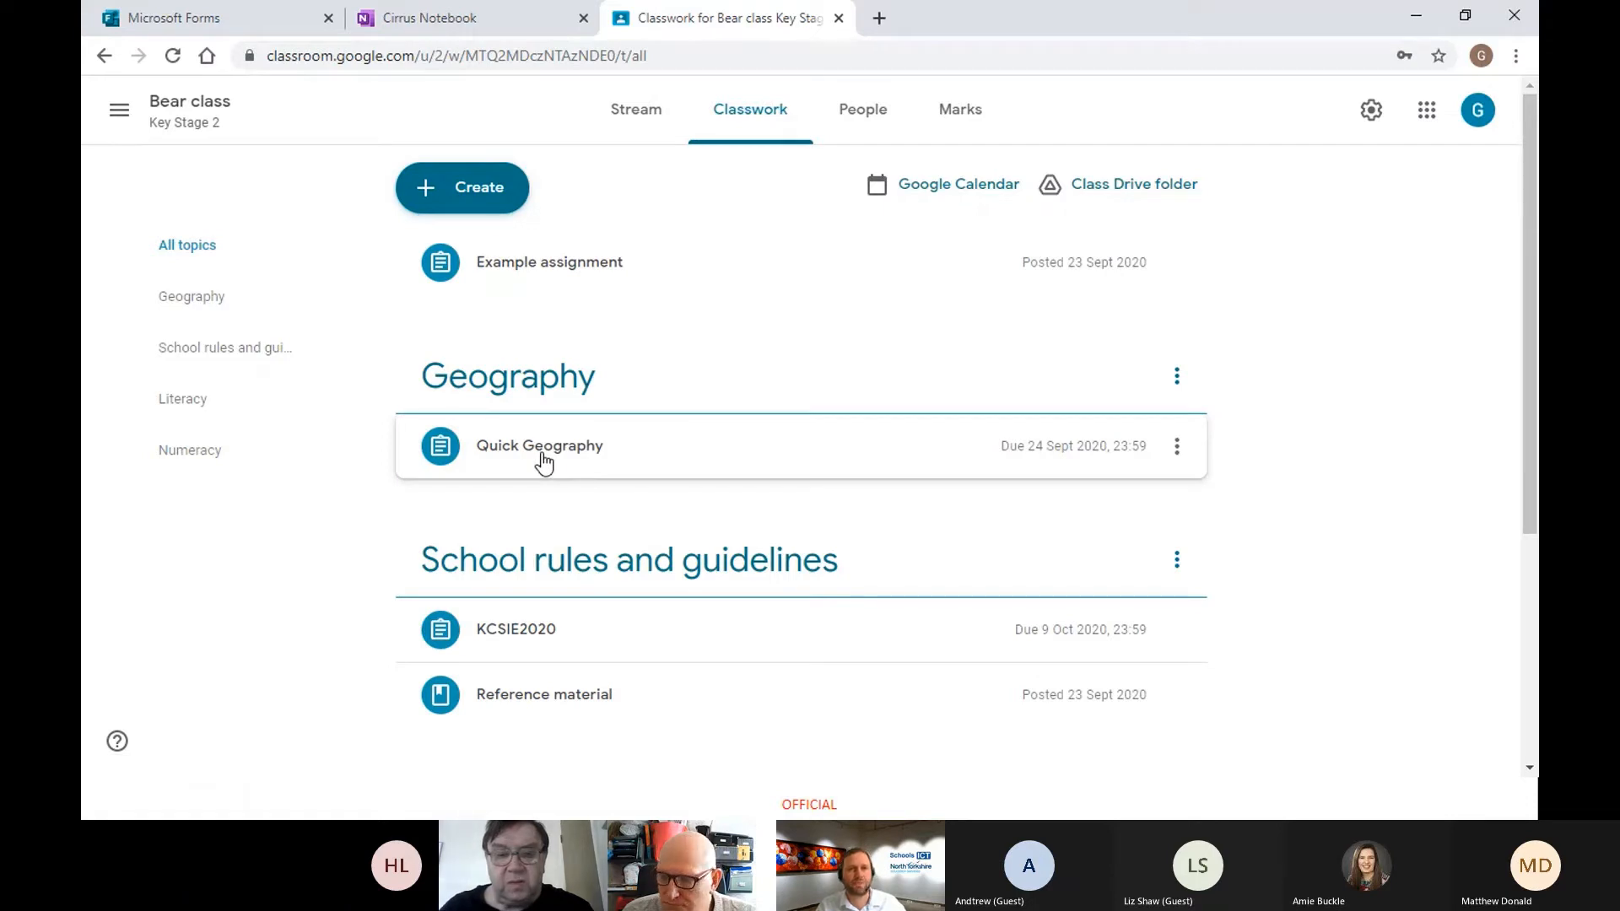
scroll(543, 462, "down", 1)
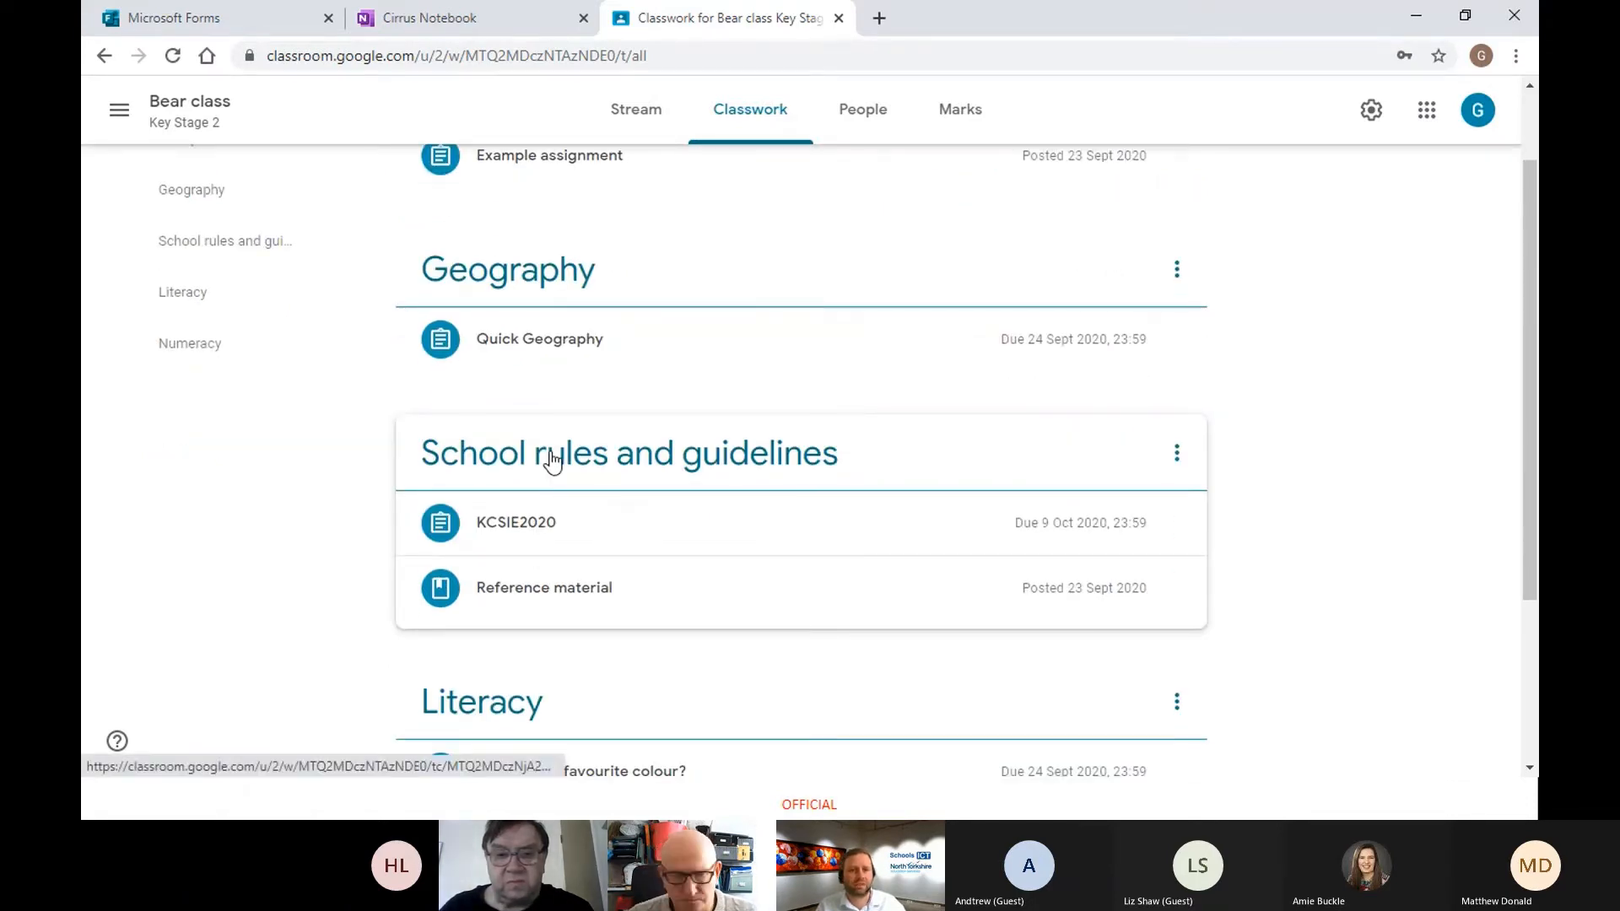
scroll(550, 463, "down", 3)
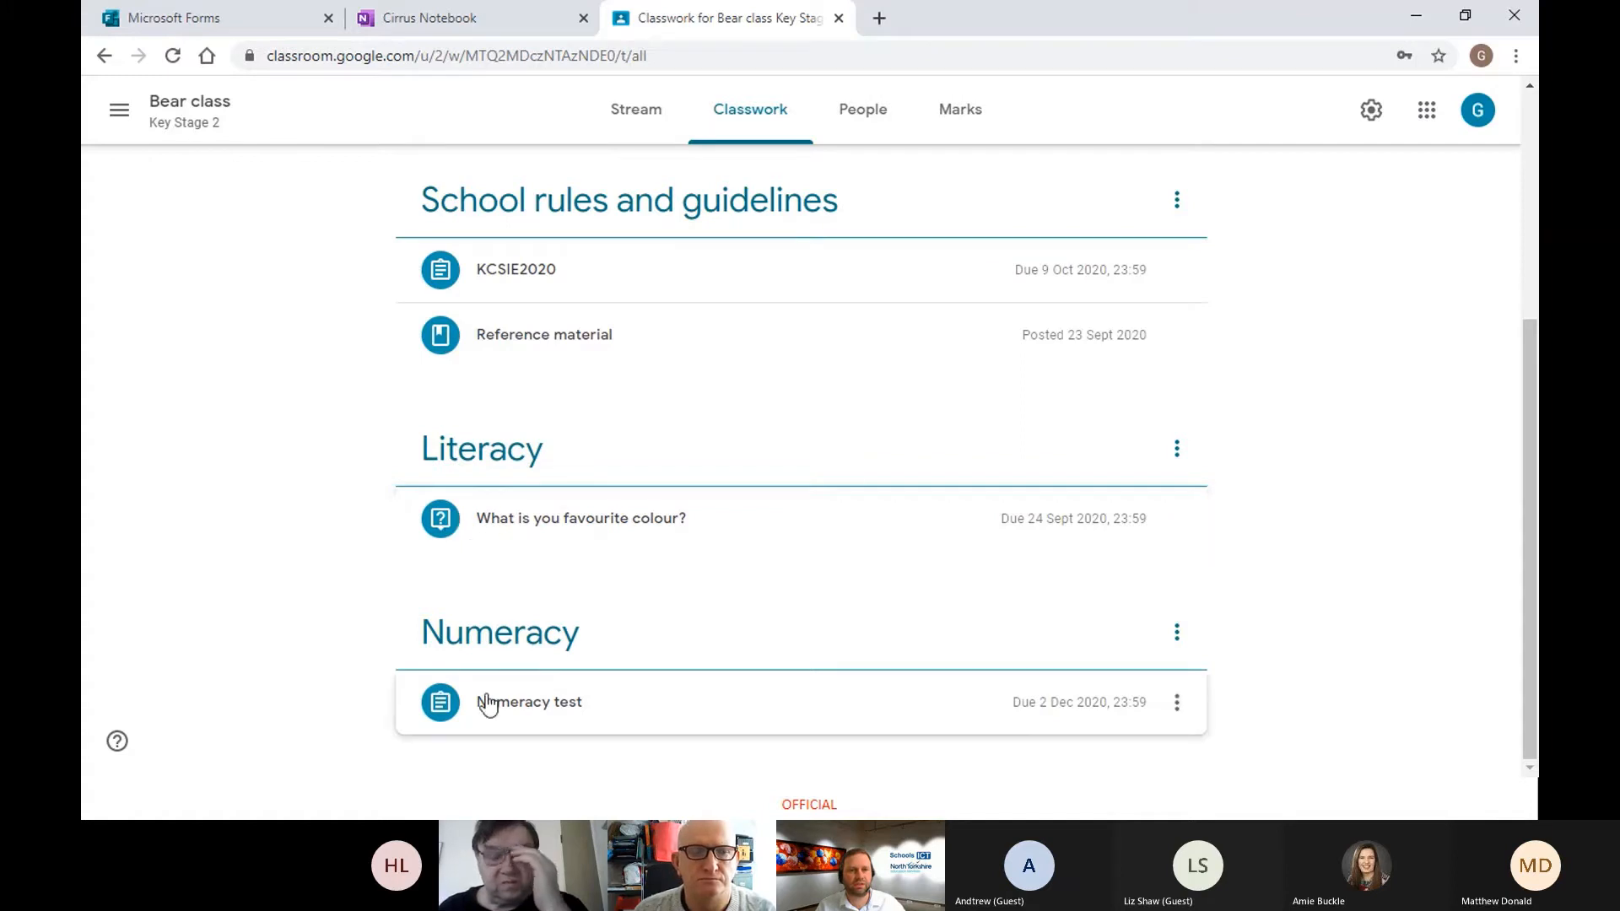
scroll(464, 572, "up", 4)
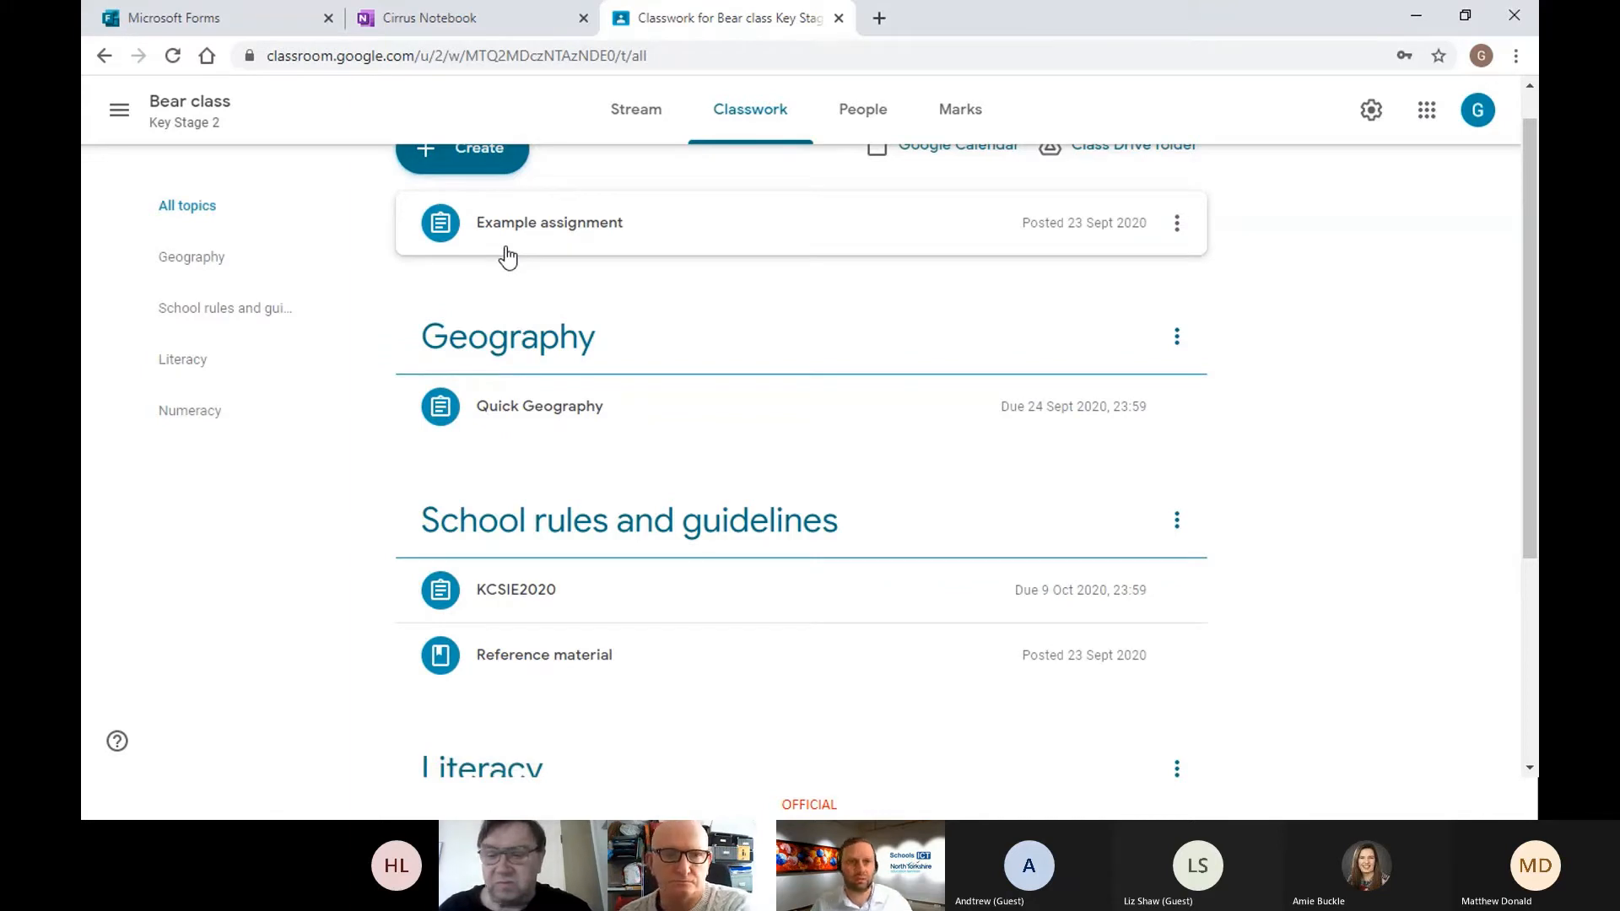
scroll(507, 256, "up", 1)
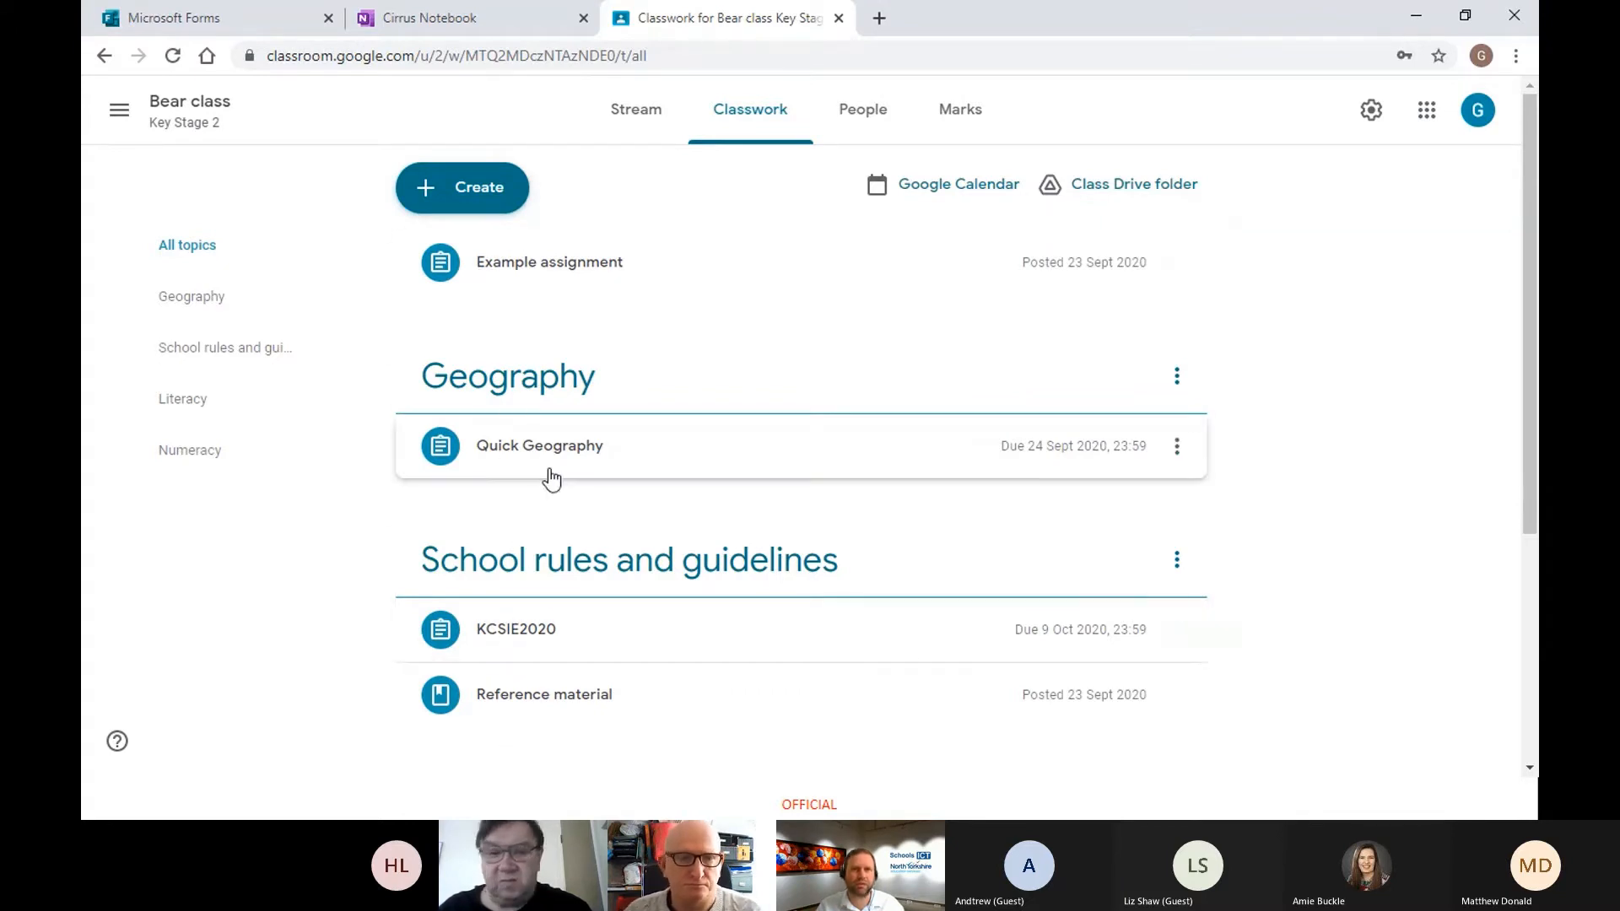
Step: View the kinds of classwork that can be created, and review the Bear class's topic list from Geography to Numeracy
left_click(470, 193)
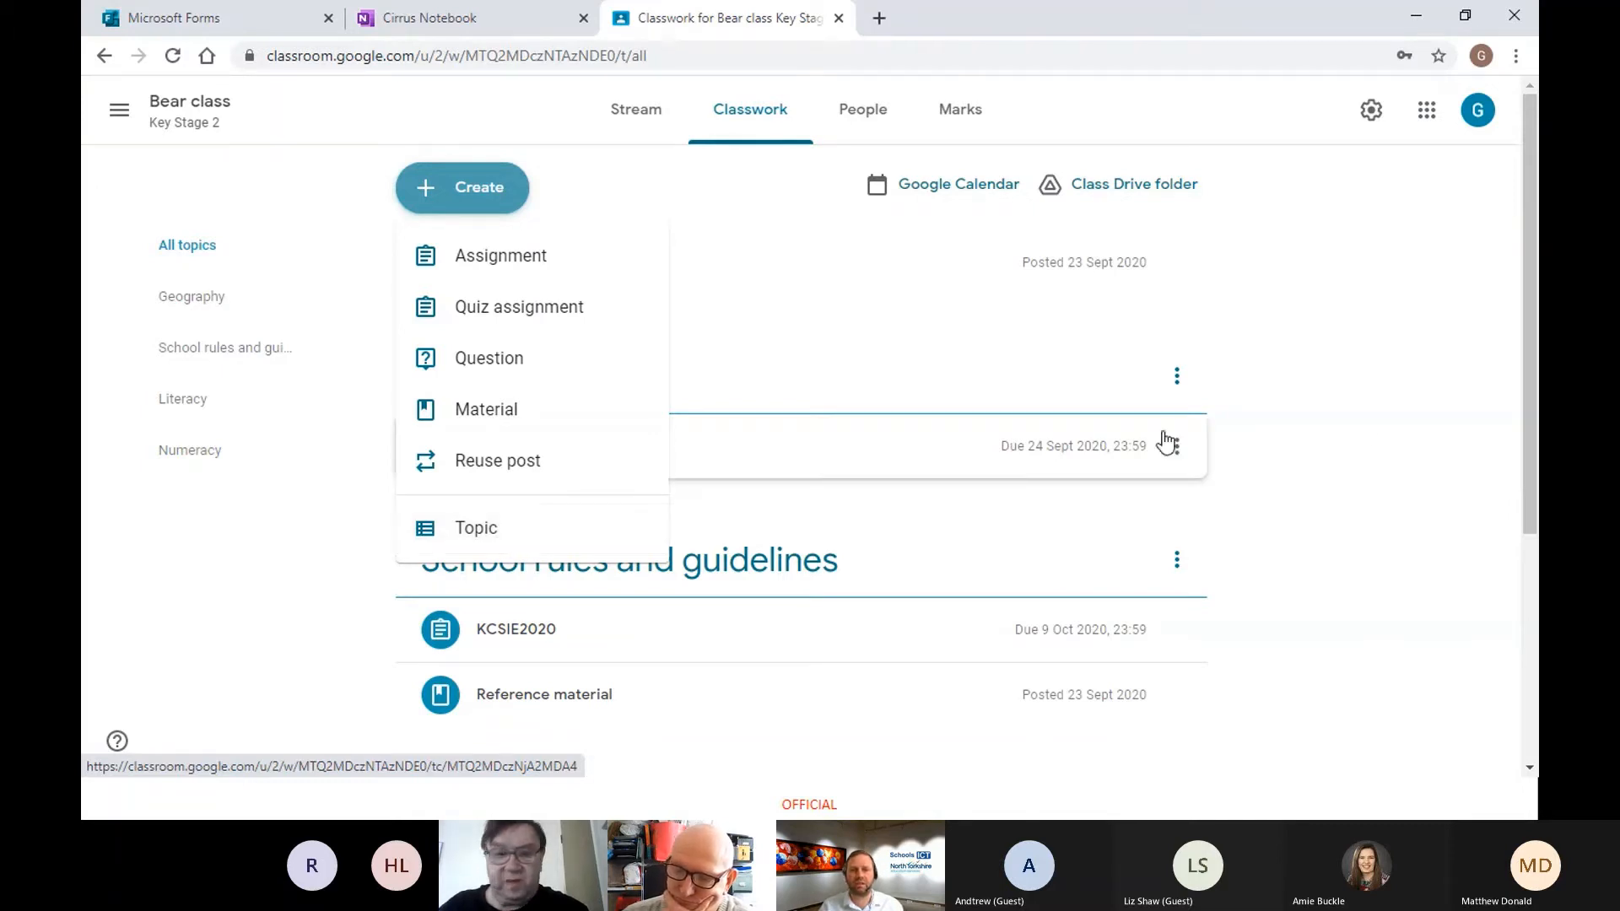
left_click(1277, 441)
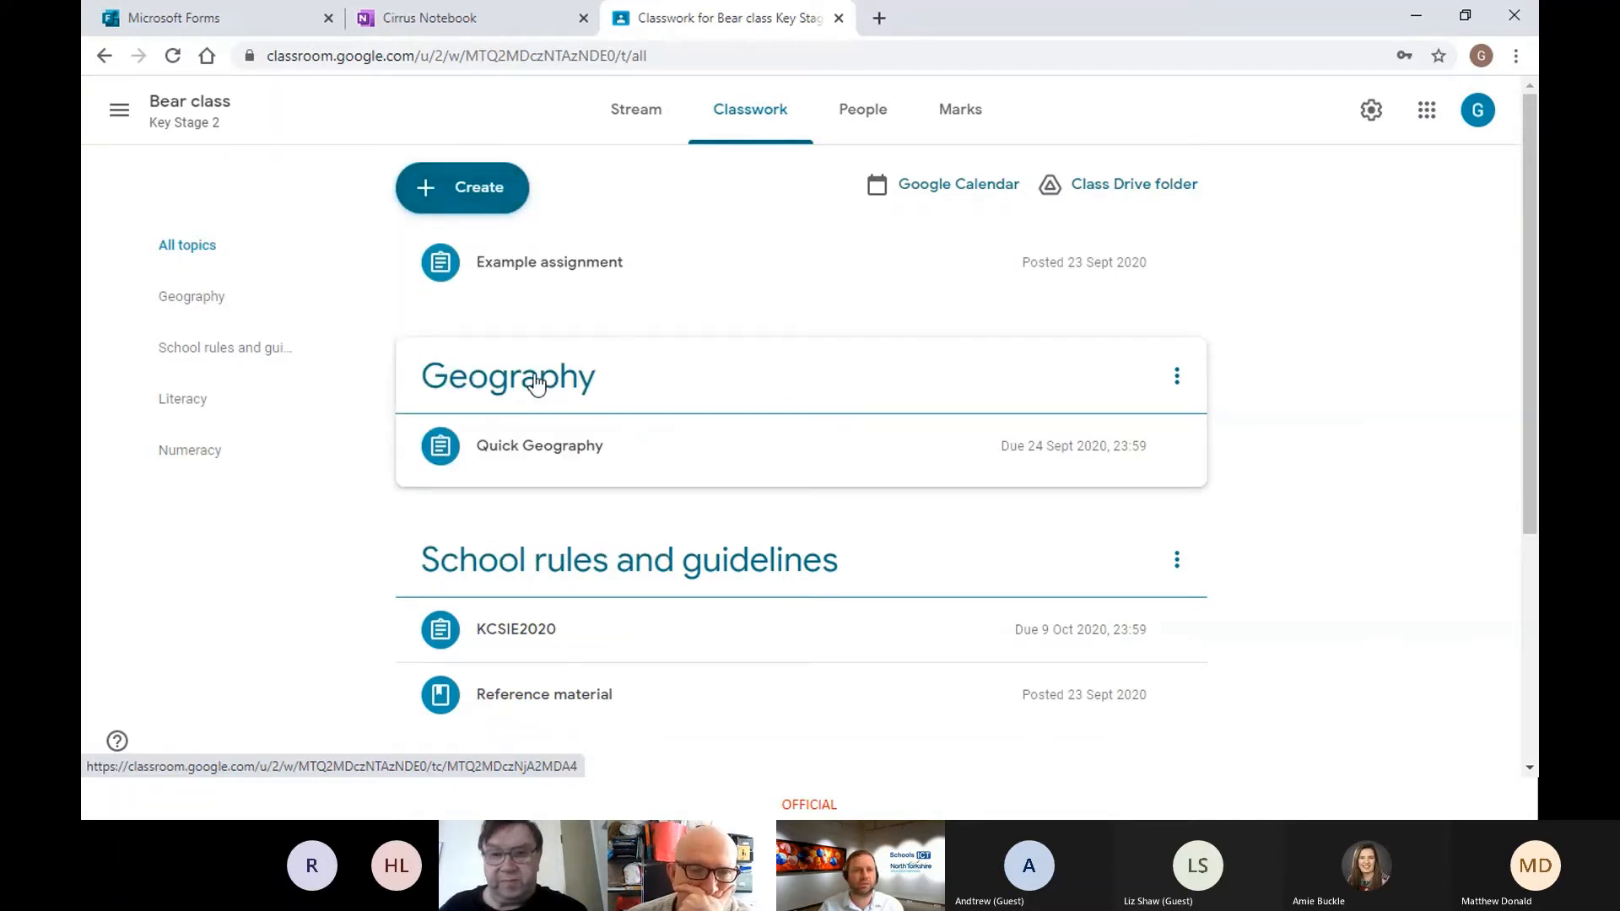
scroll(637, 635, "down", 4)
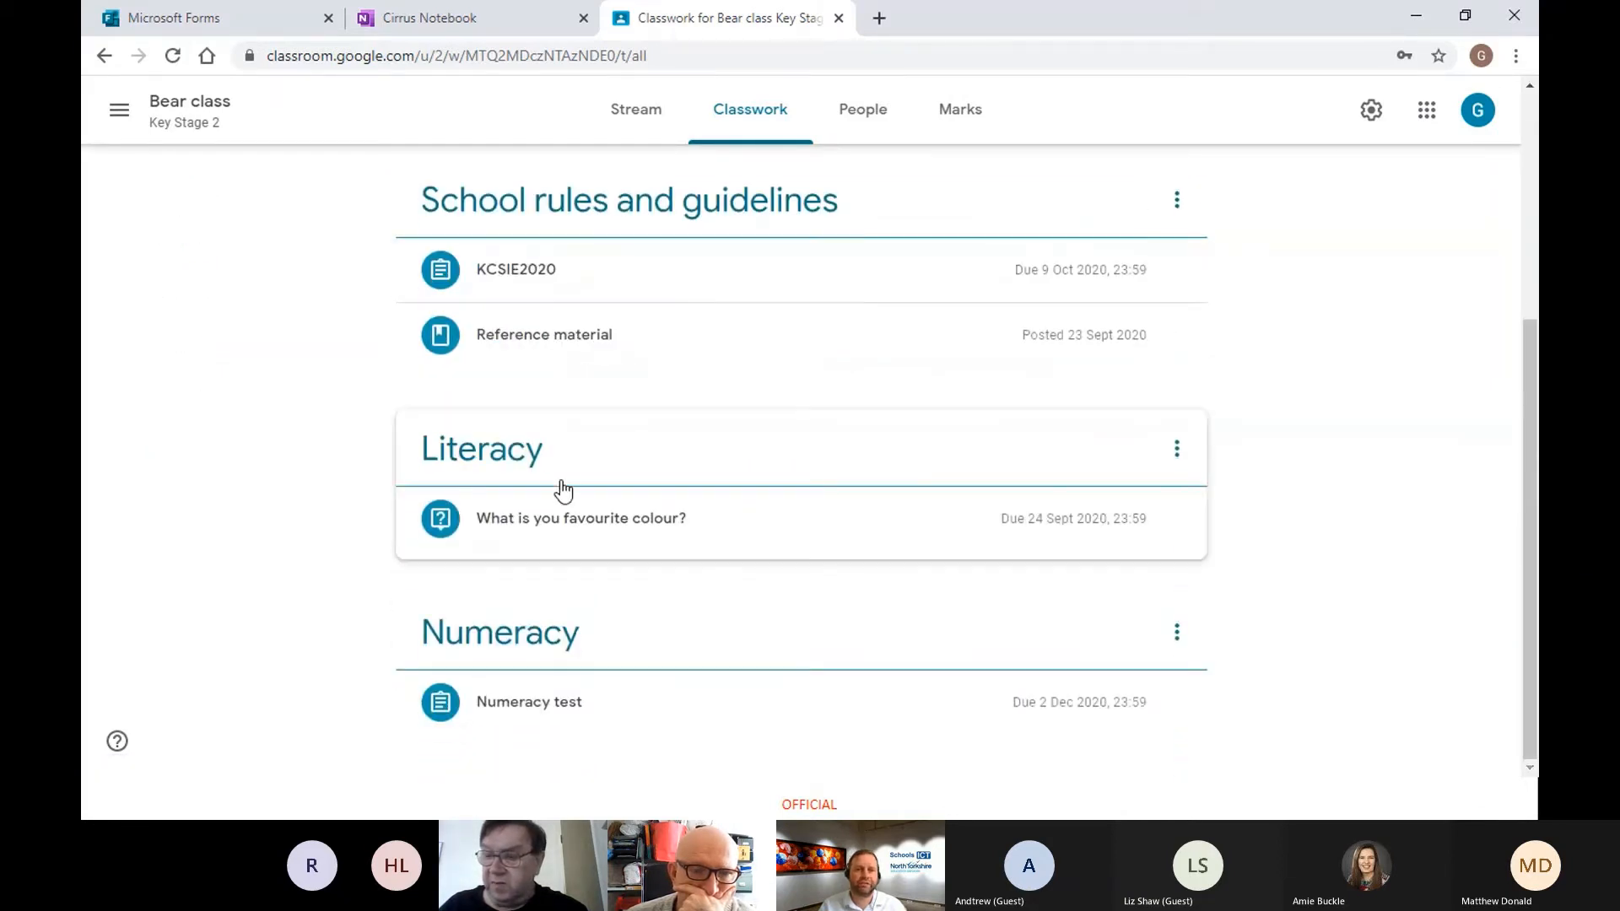
scroll(543, 567, "up", 4)
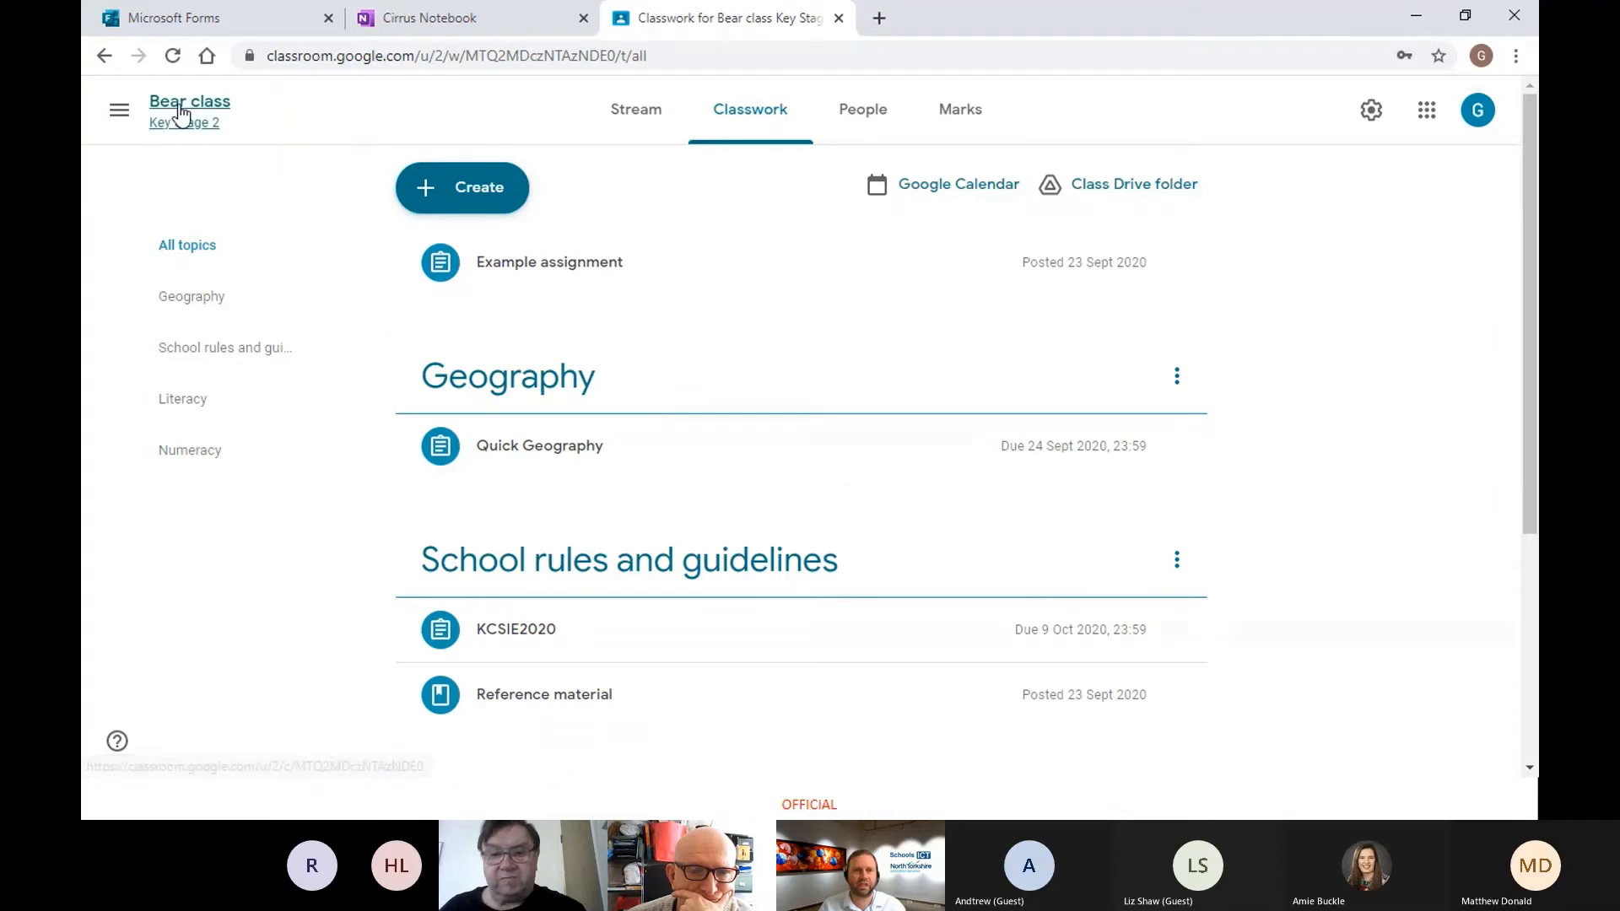
Step: Go back to the class overview, open the 7gt class's classwork and dismiss the progress-tracking tip
left_click(123, 116)
left_click(185, 133)
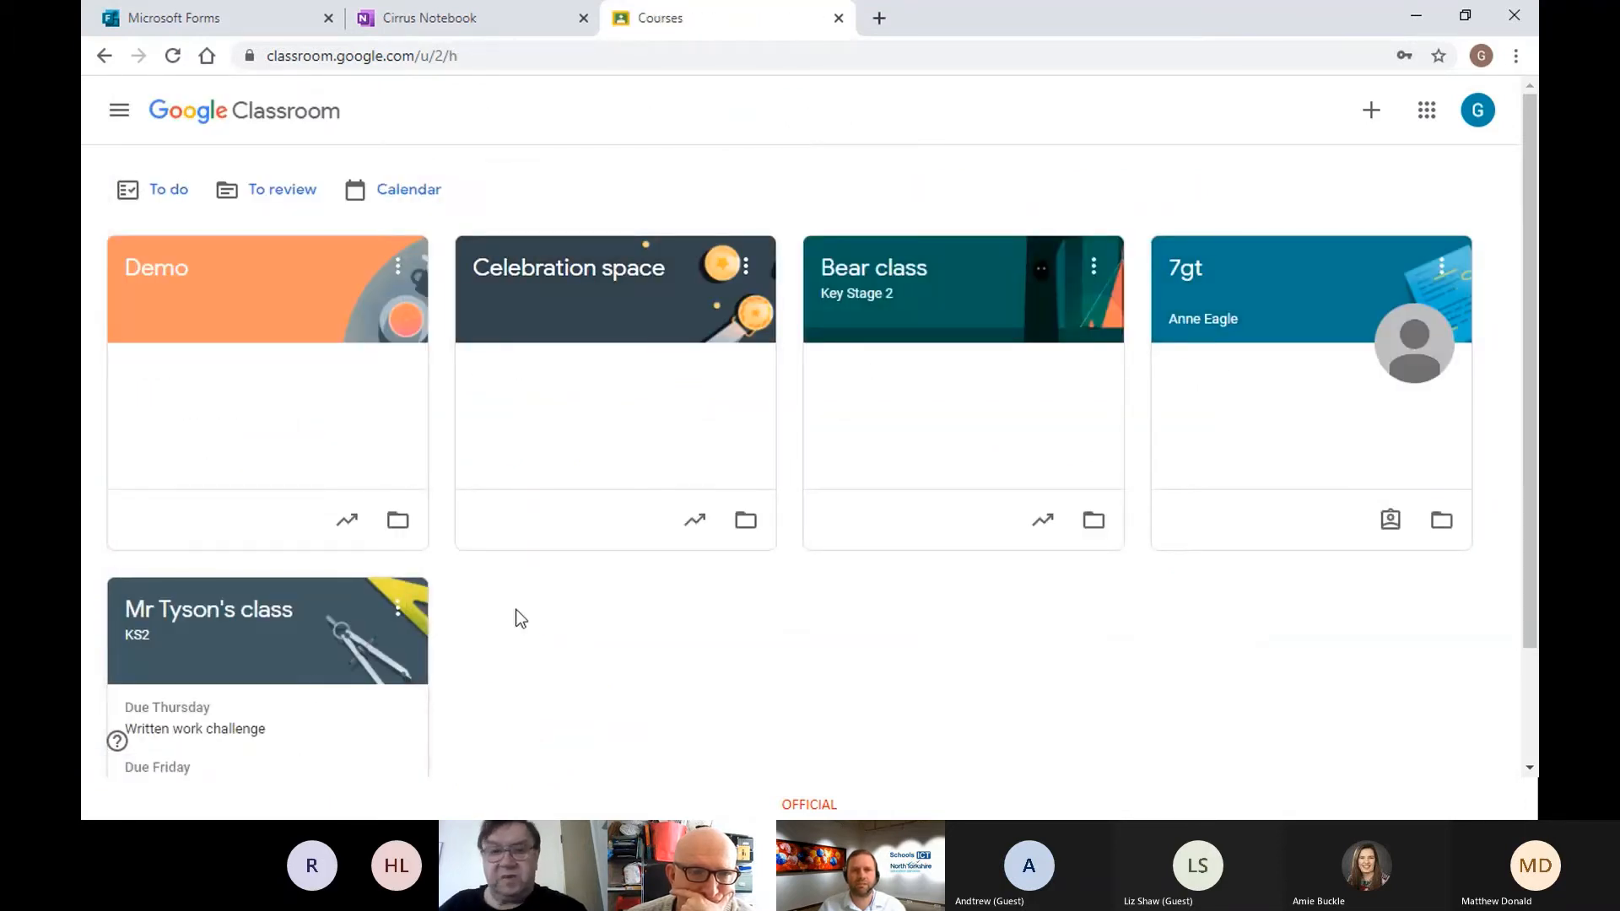
left_click(1193, 272)
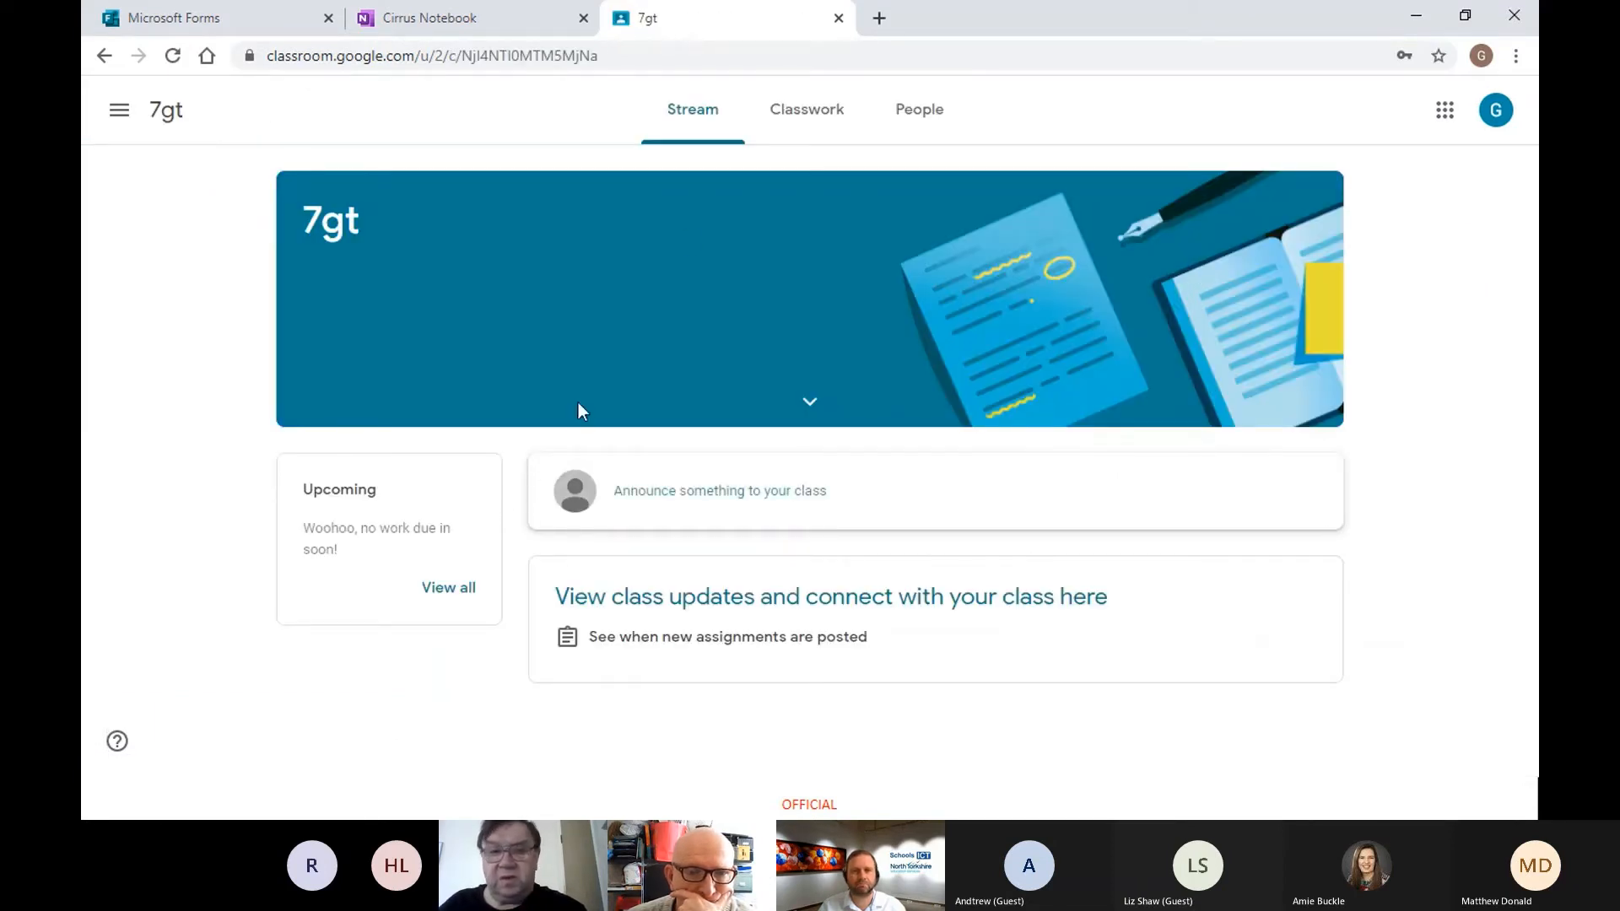
left_click(793, 117)
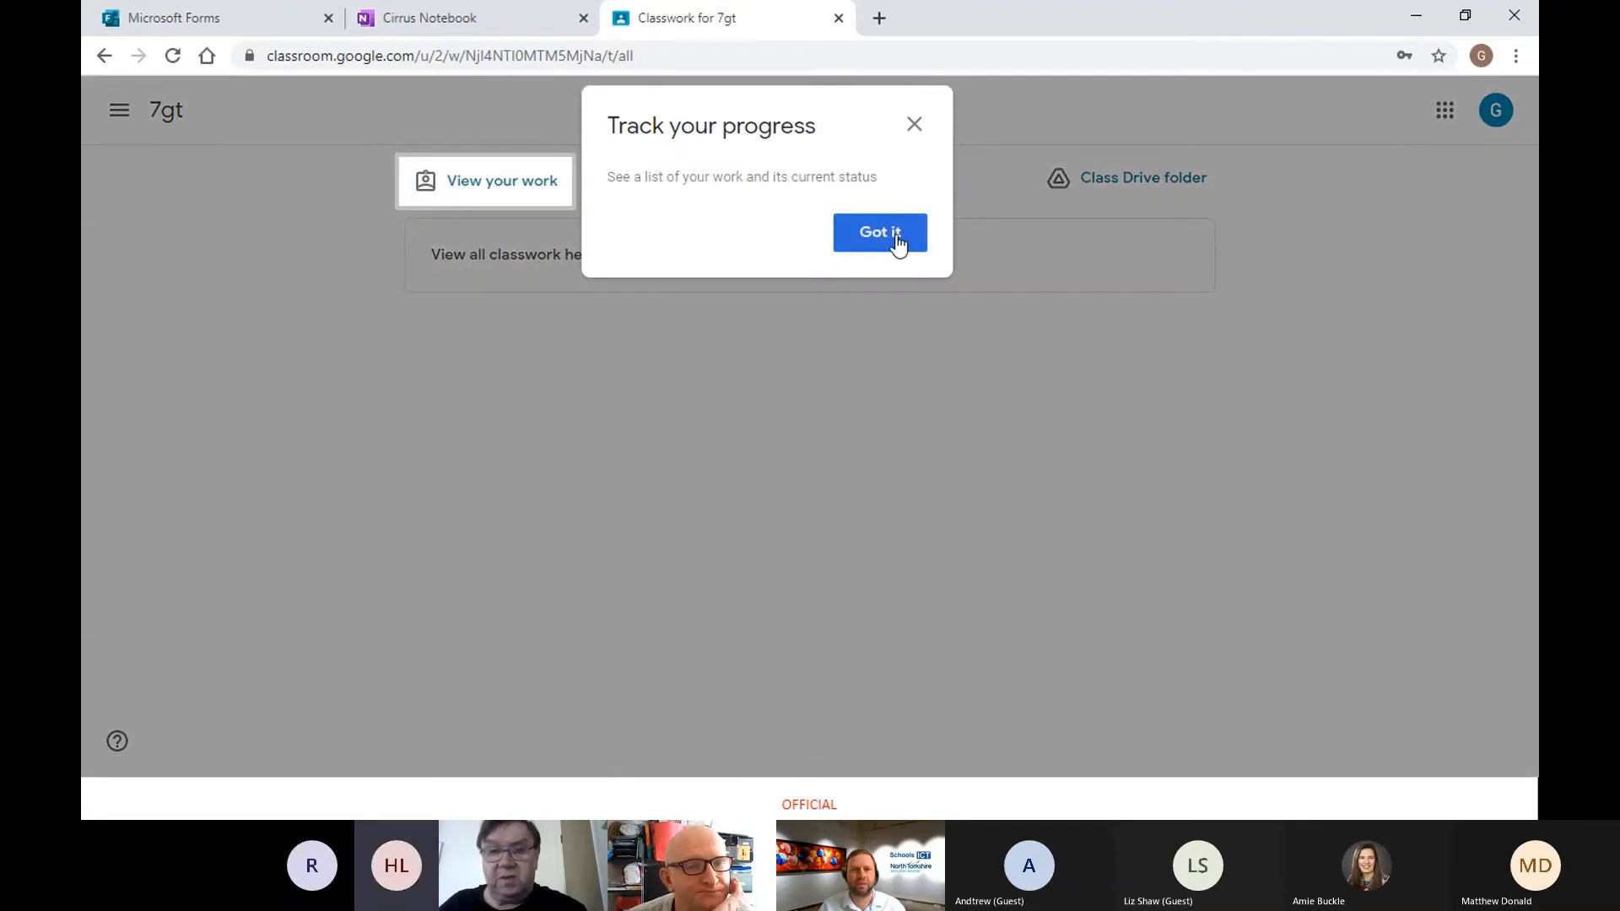
left_click(897, 235)
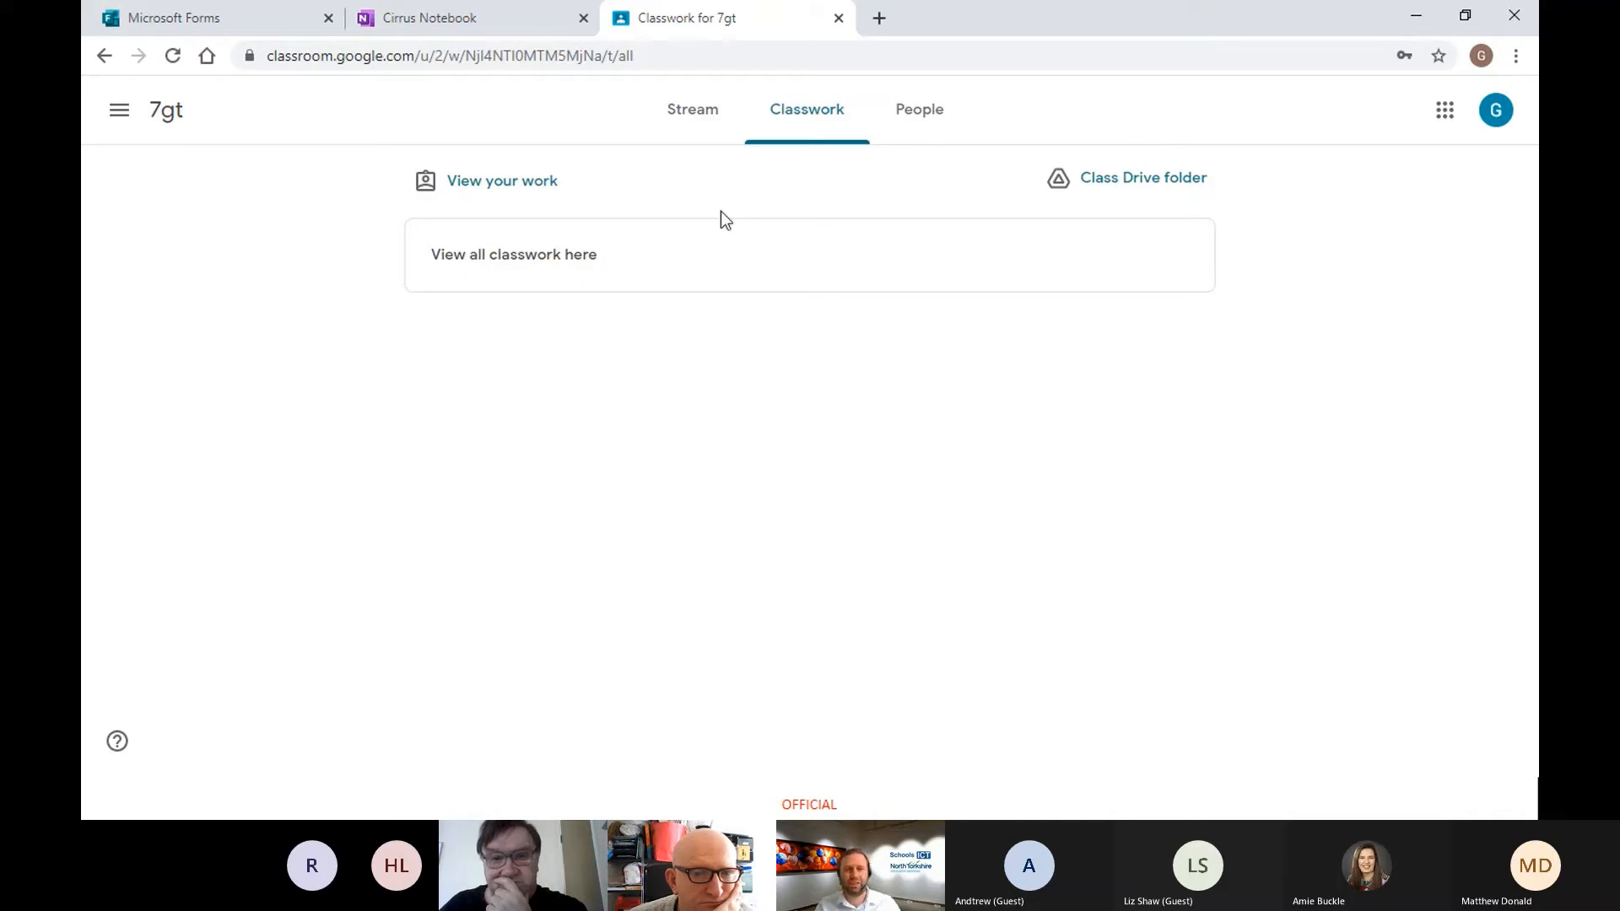
Step: Return to the class overview and open the Demo class's classwork
left_click(118, 110)
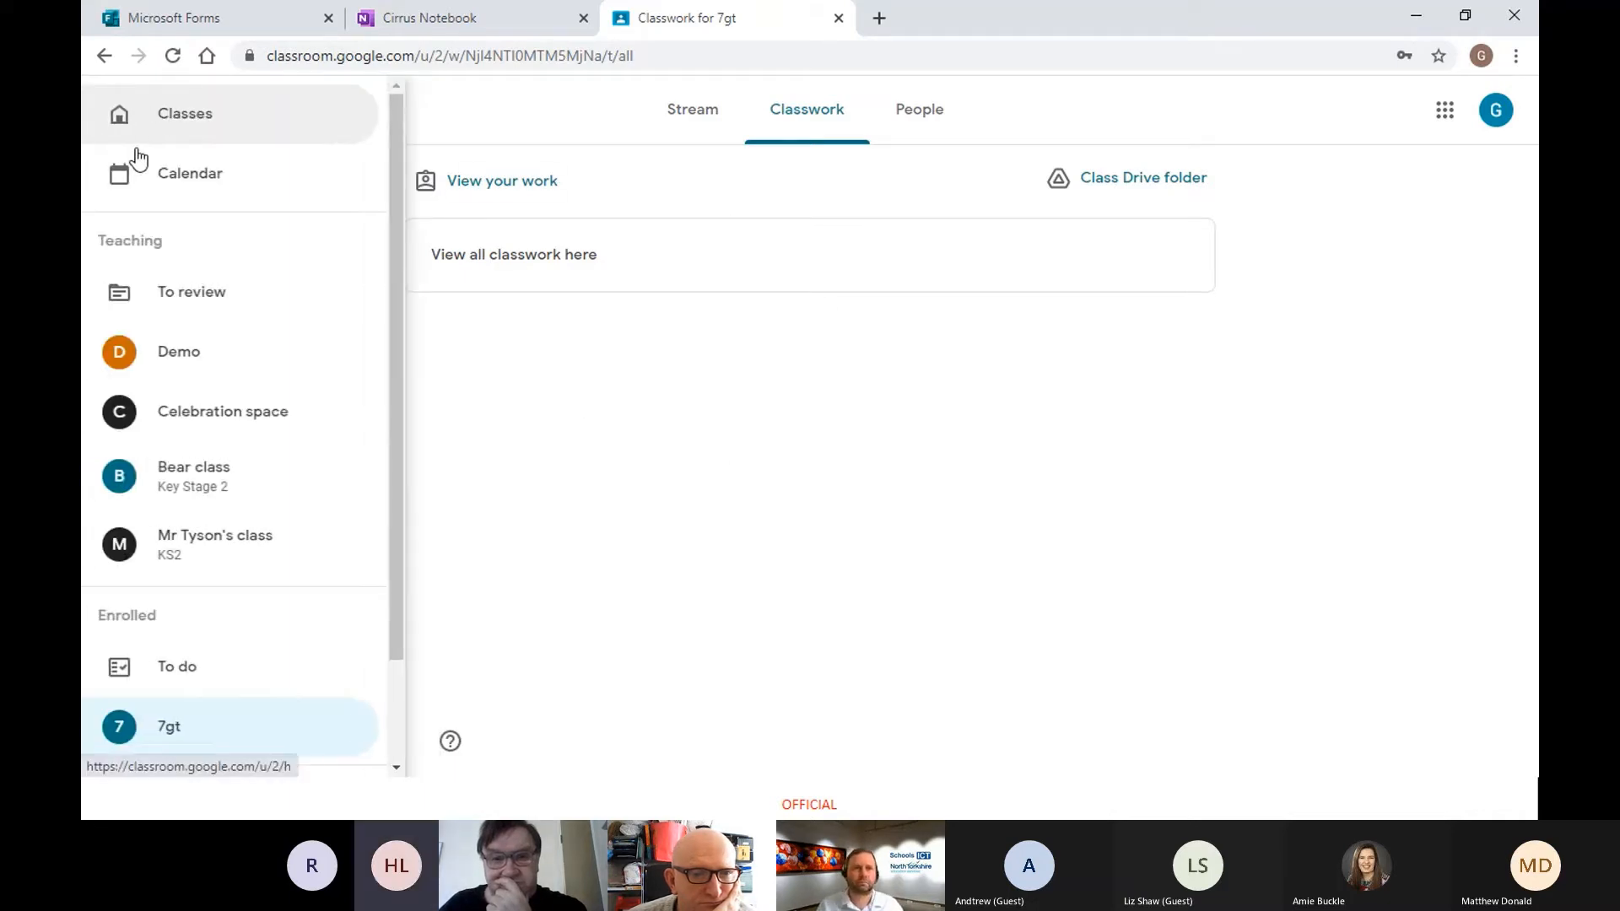
left_click(174, 115)
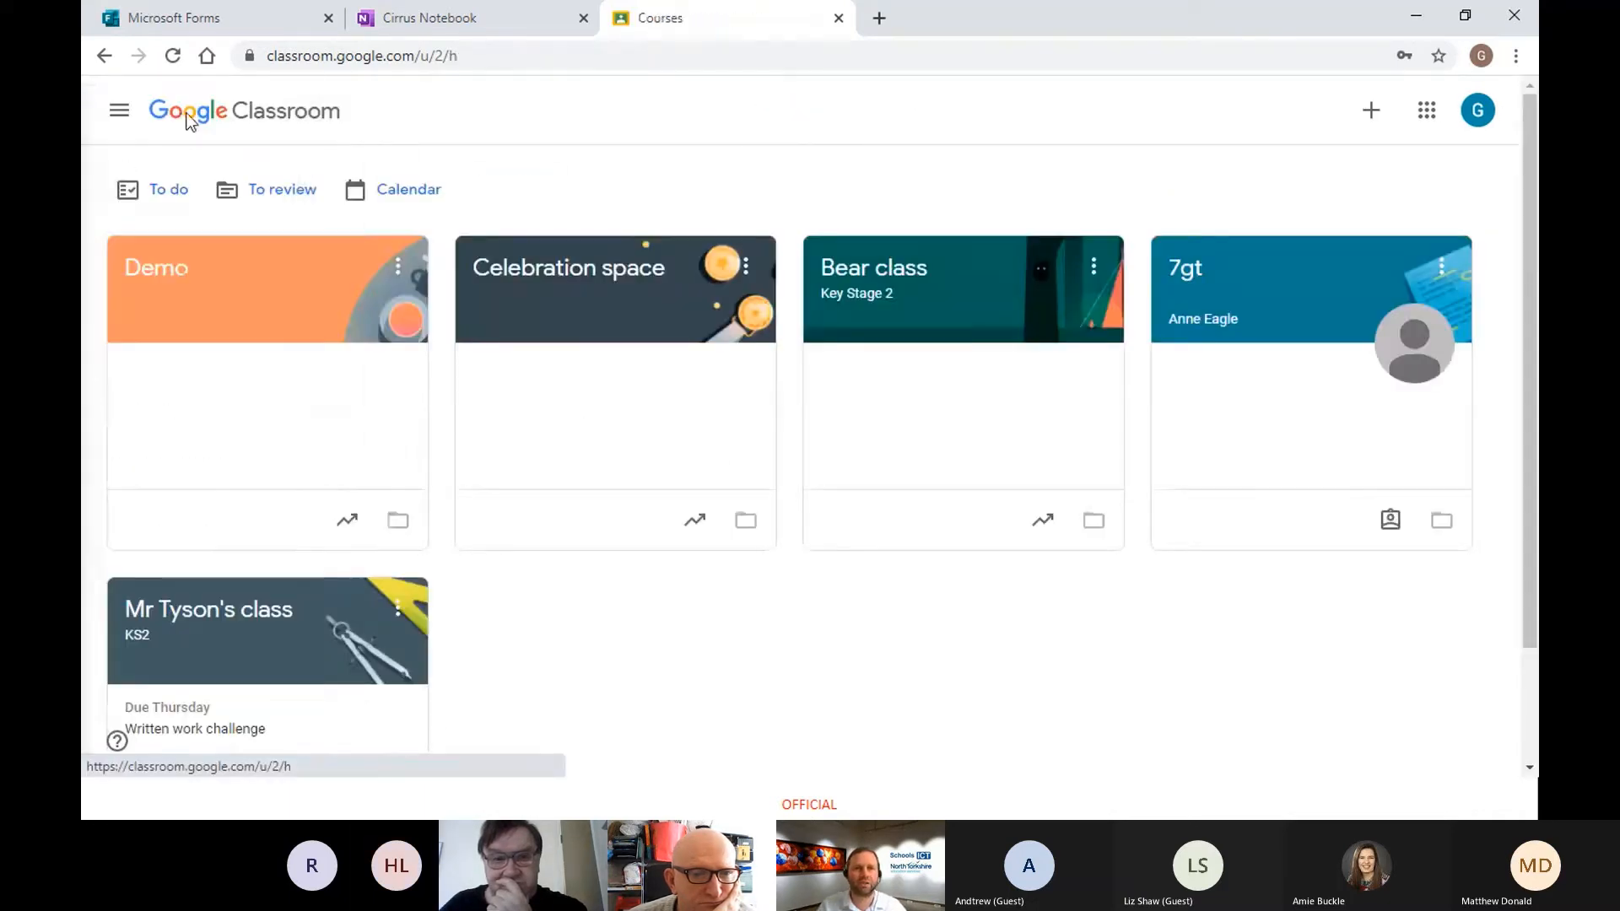
left_click(168, 283)
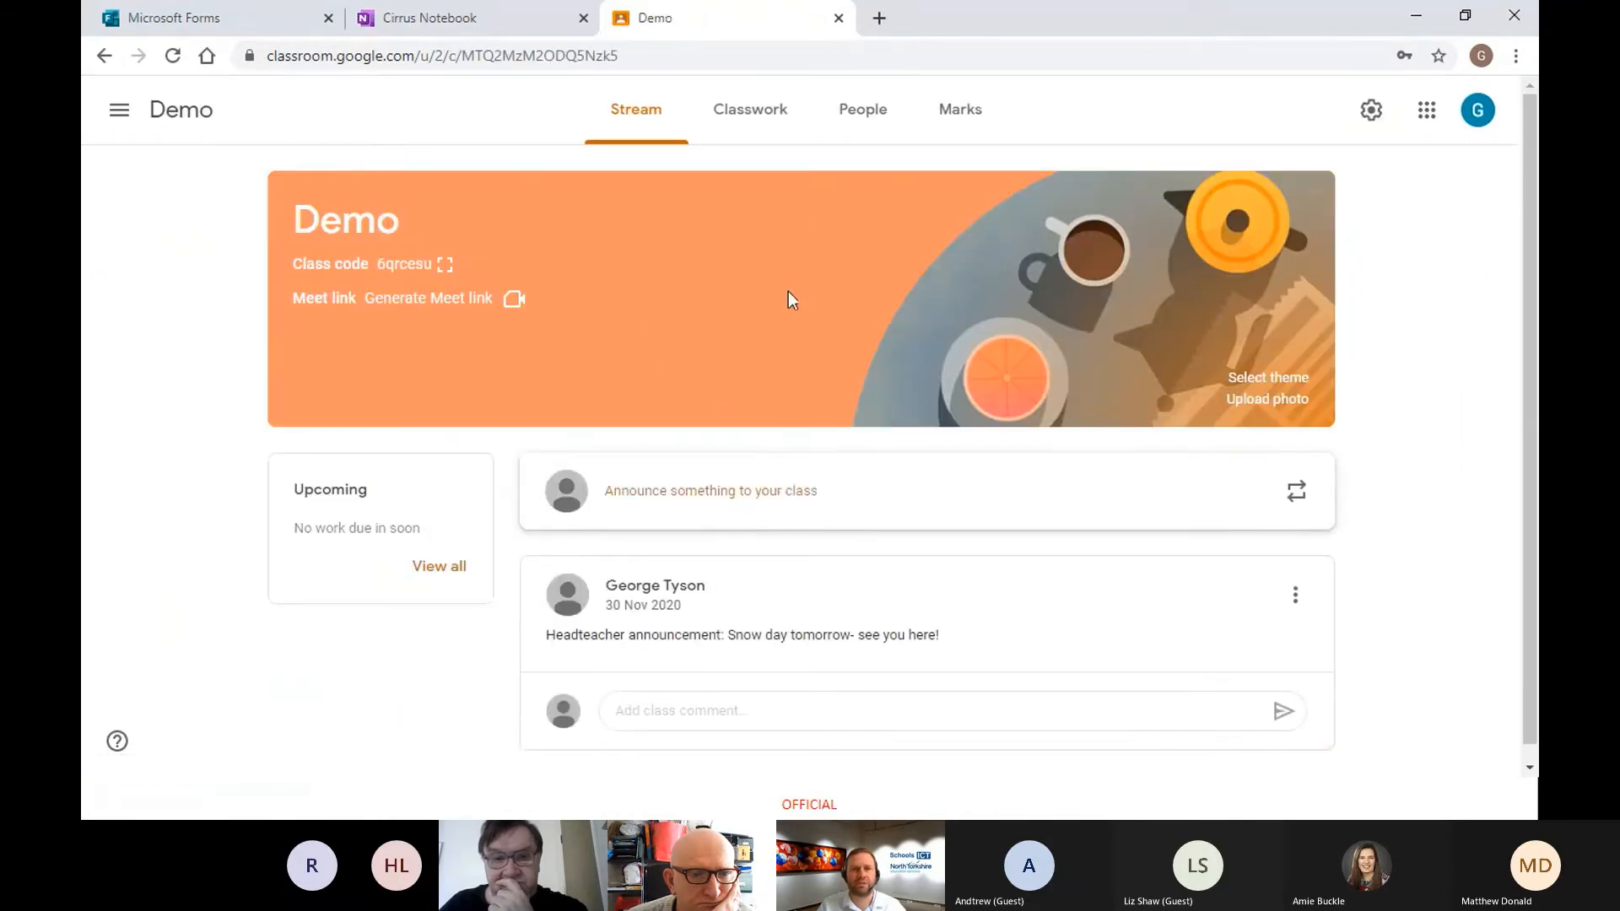
left_click(756, 125)
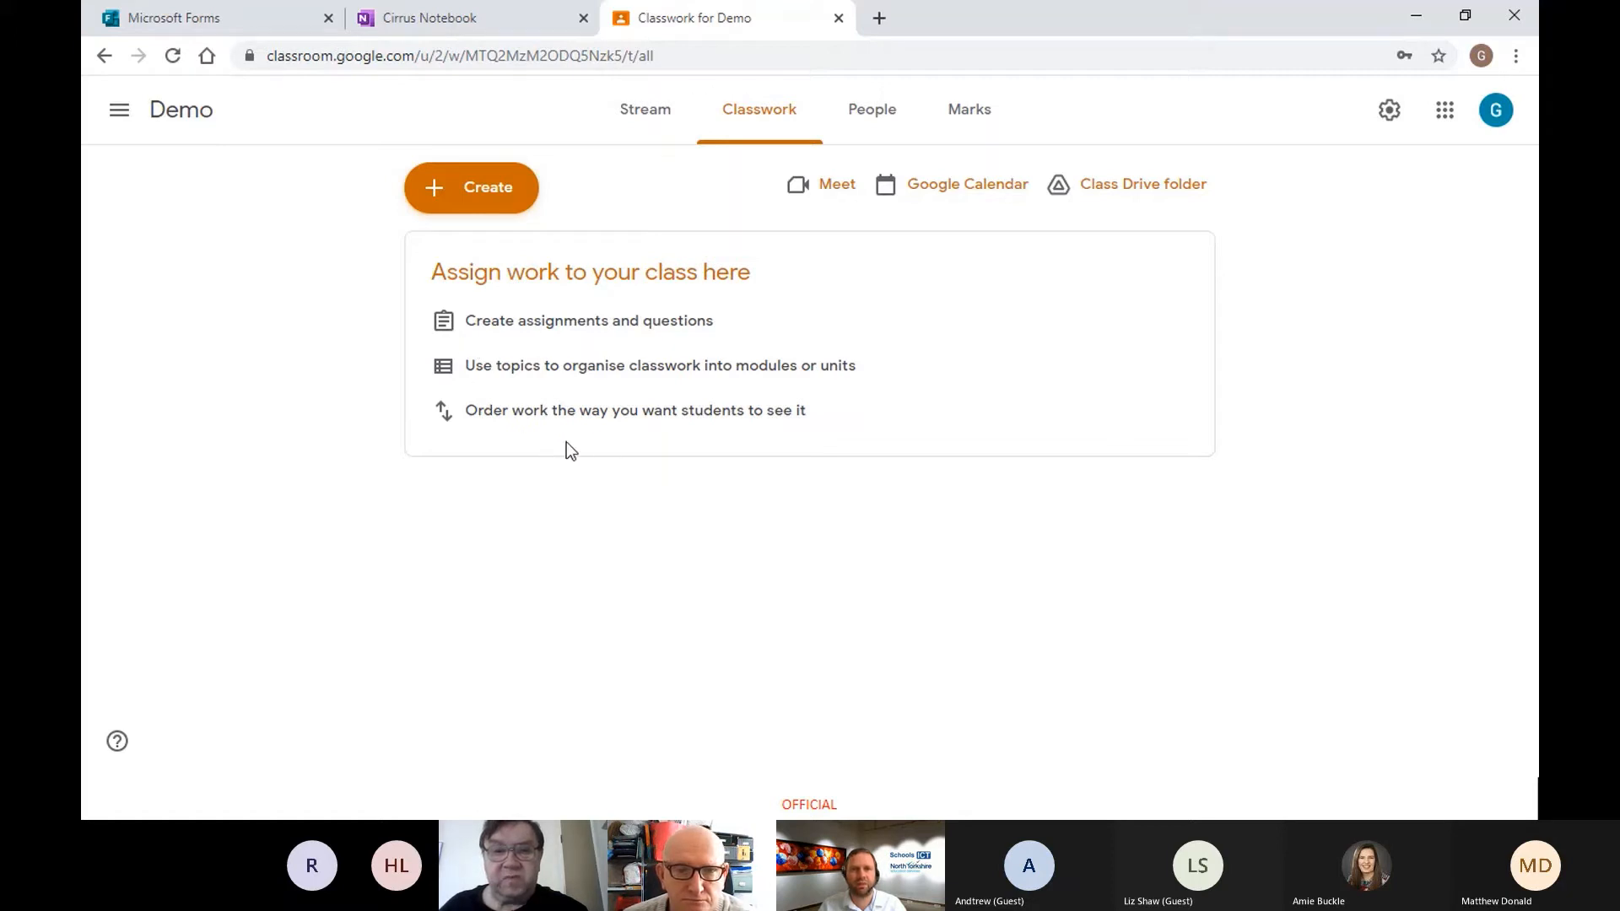
Step: Create a classwork topic named English in the Demo class
left_click(443, 191)
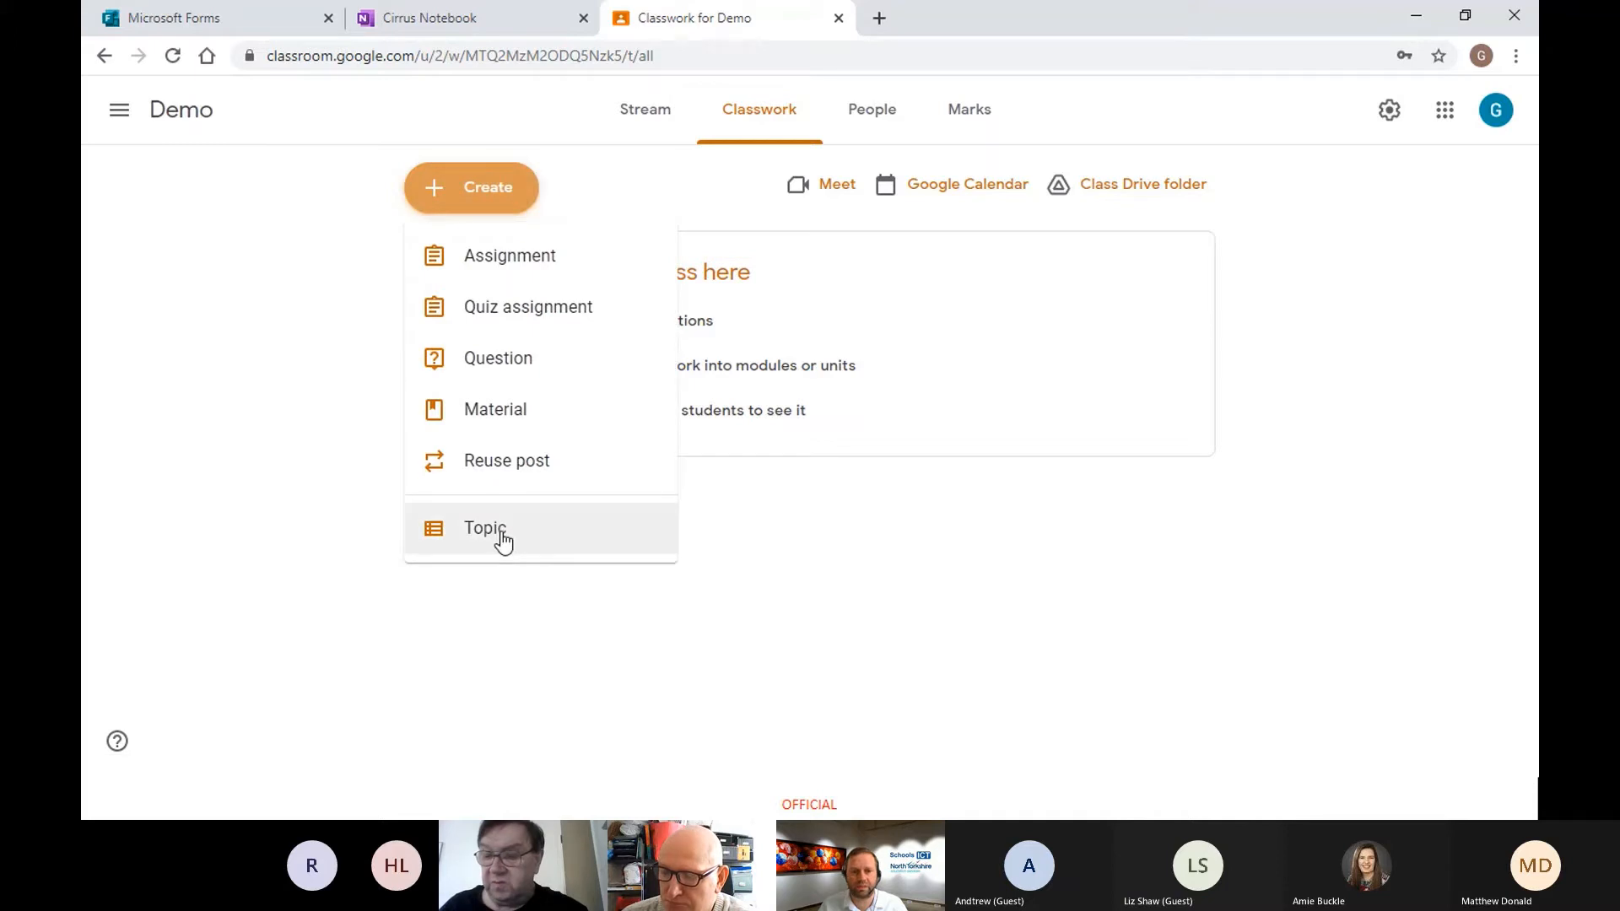
left_click(503, 540)
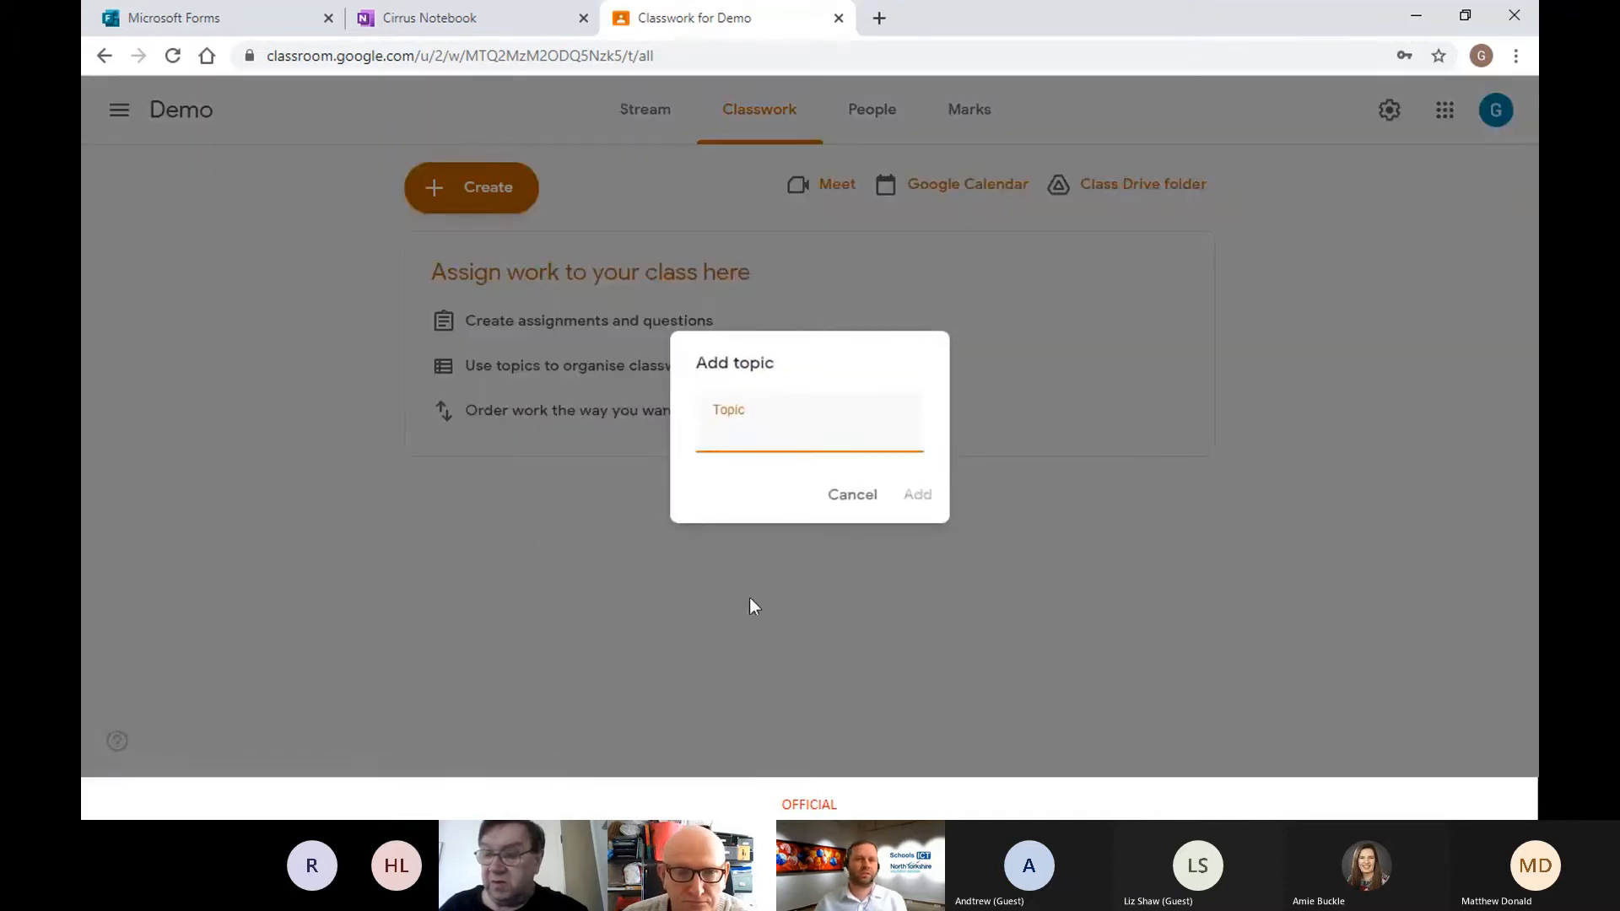
type("En")
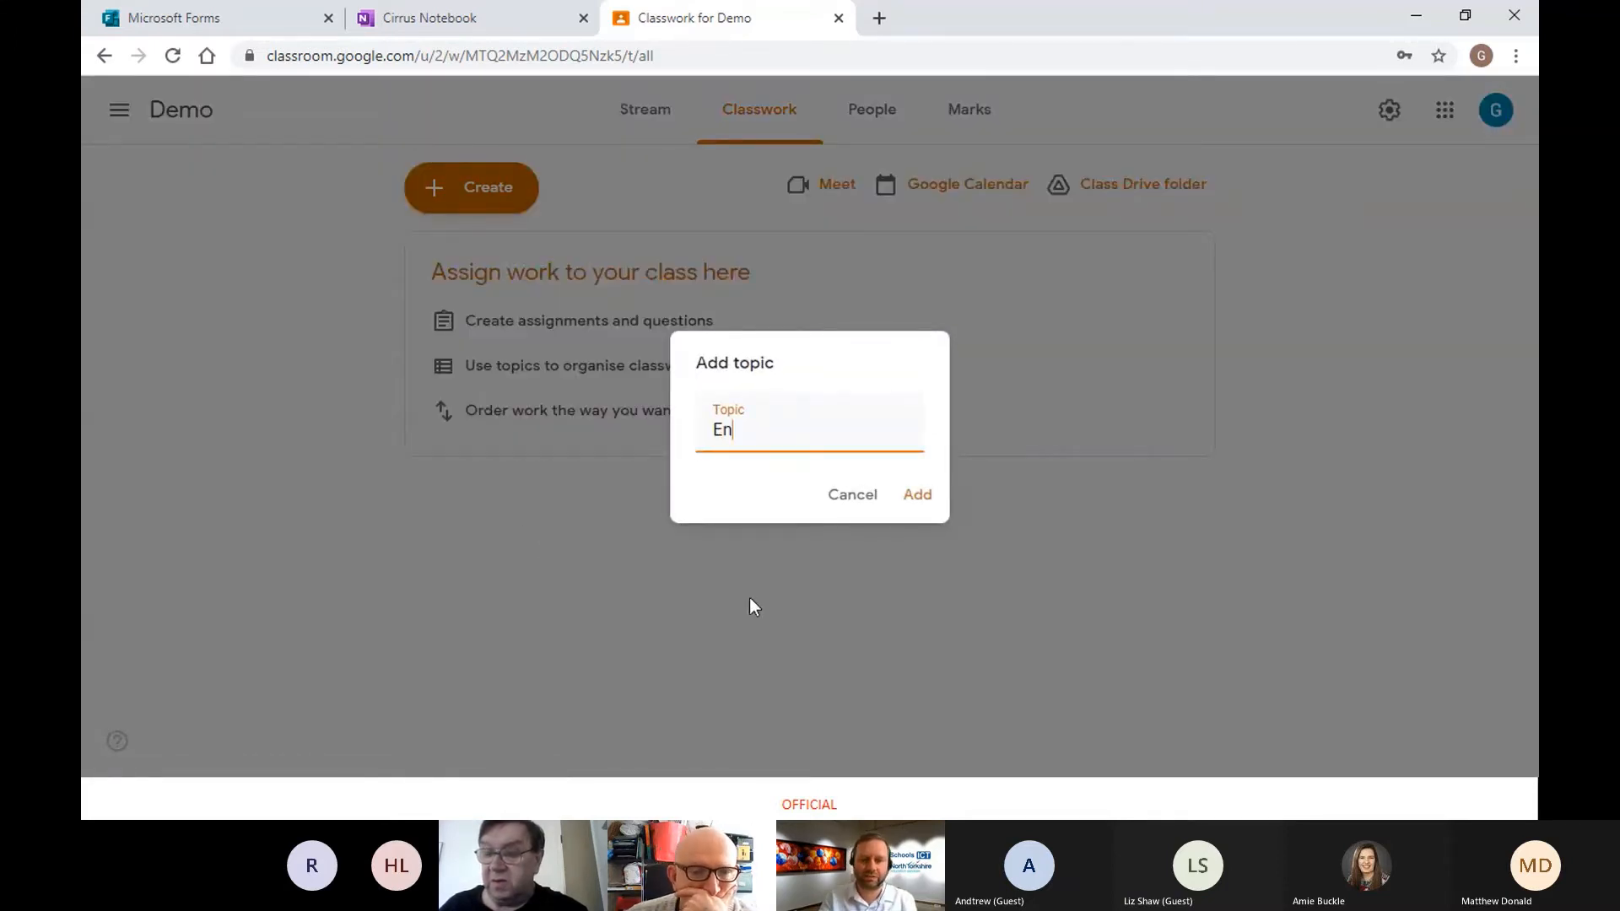
type("glish")
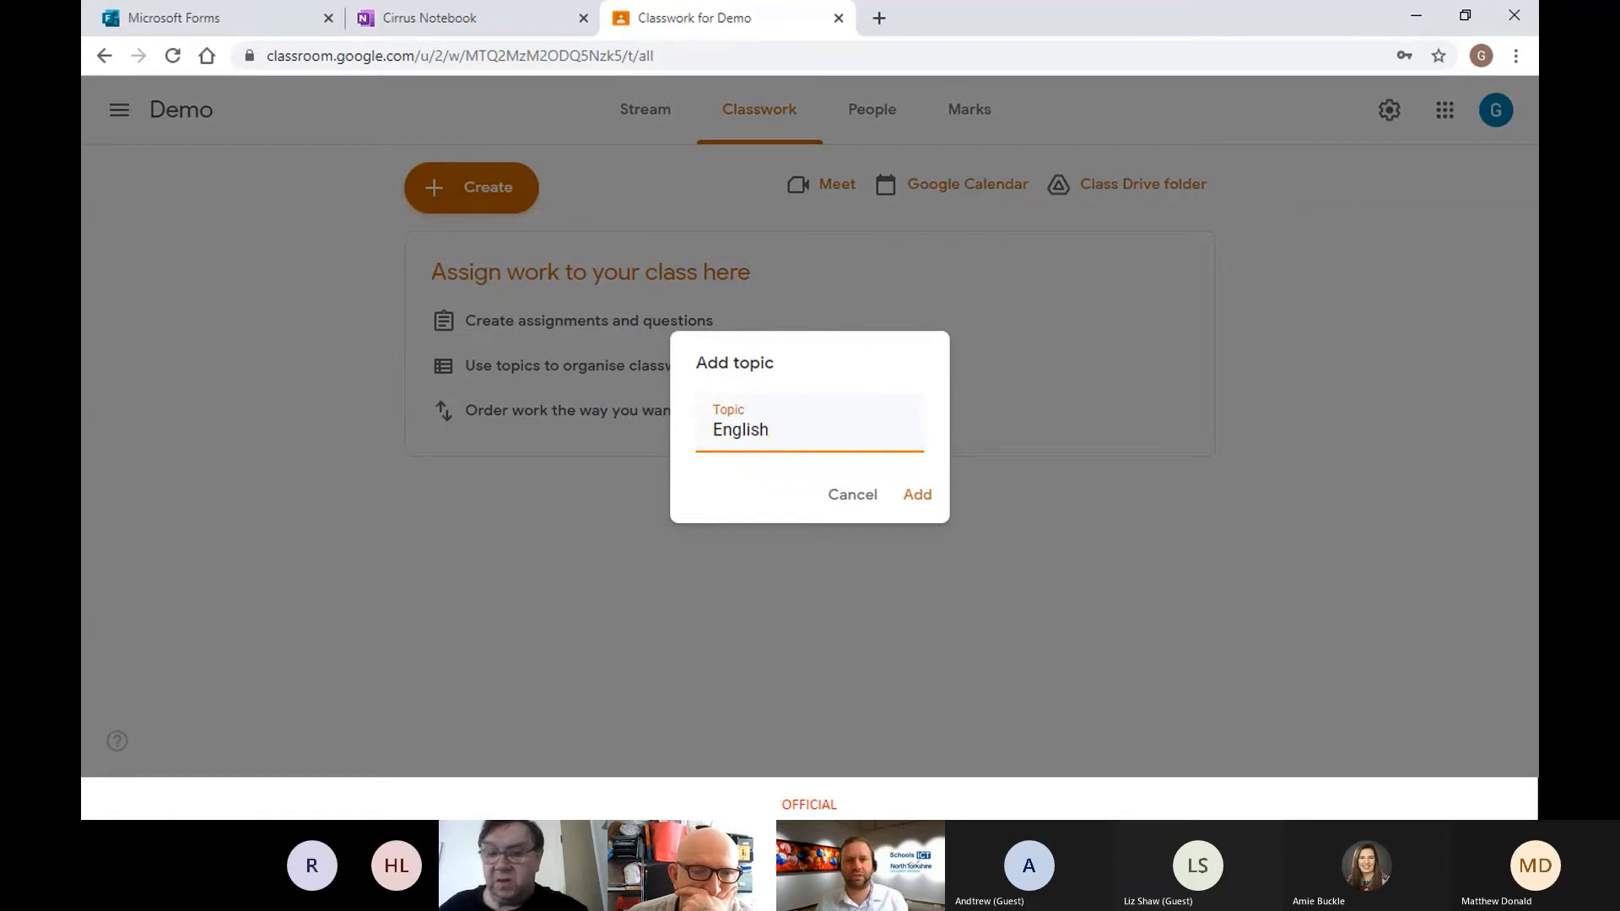
left_click(914, 496)
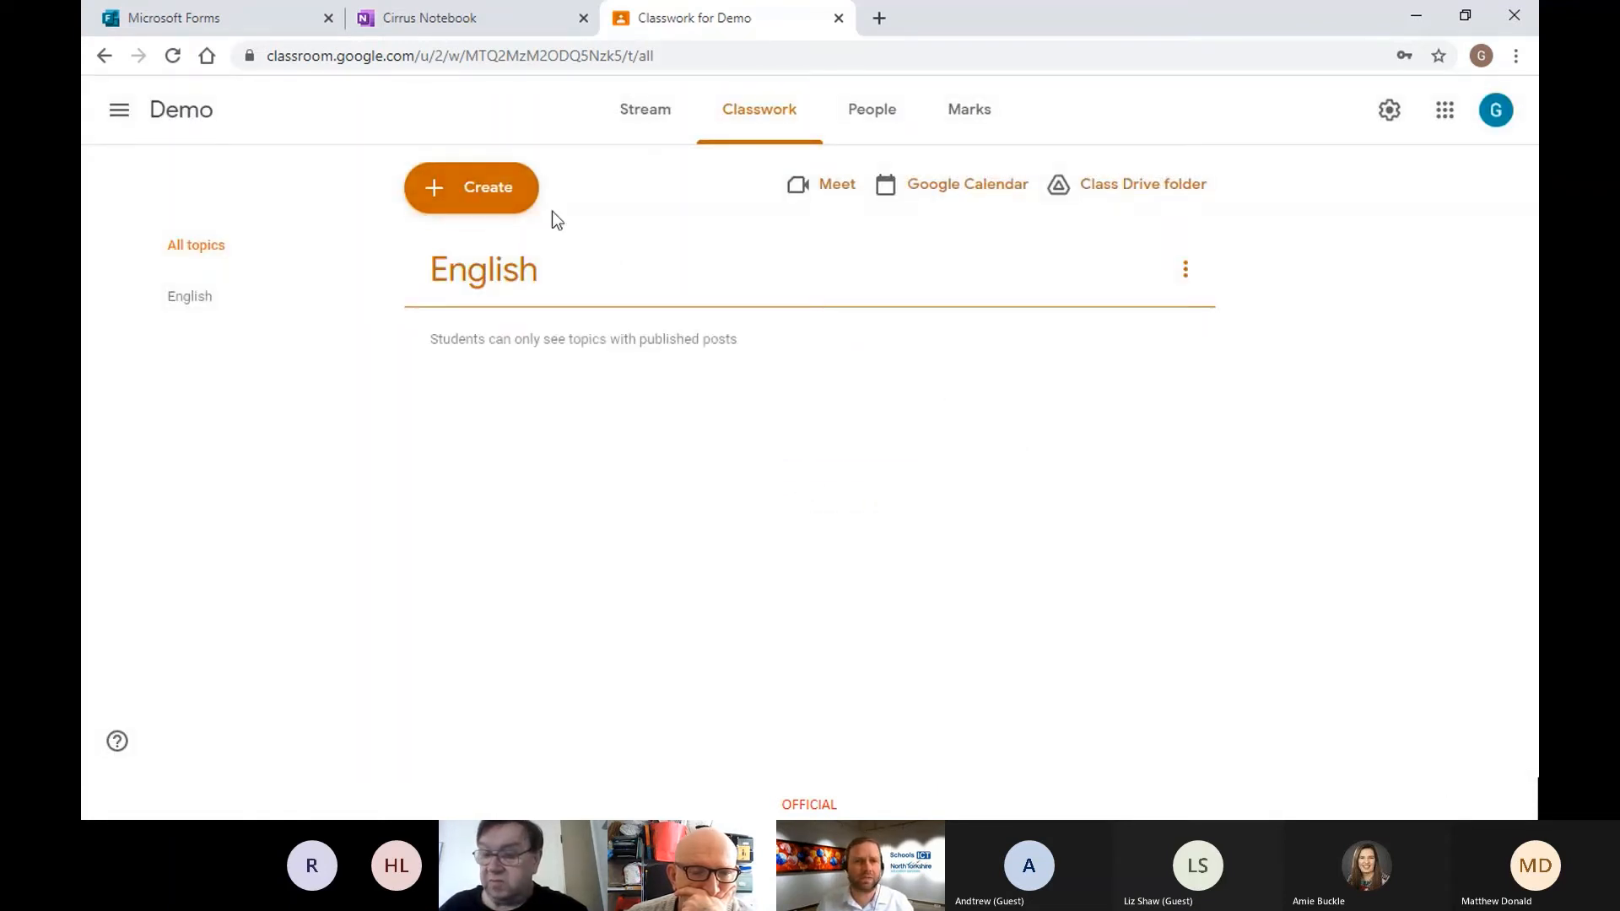
Step: Create a classwork topic named Maths in the Demo class
left_click(465, 200)
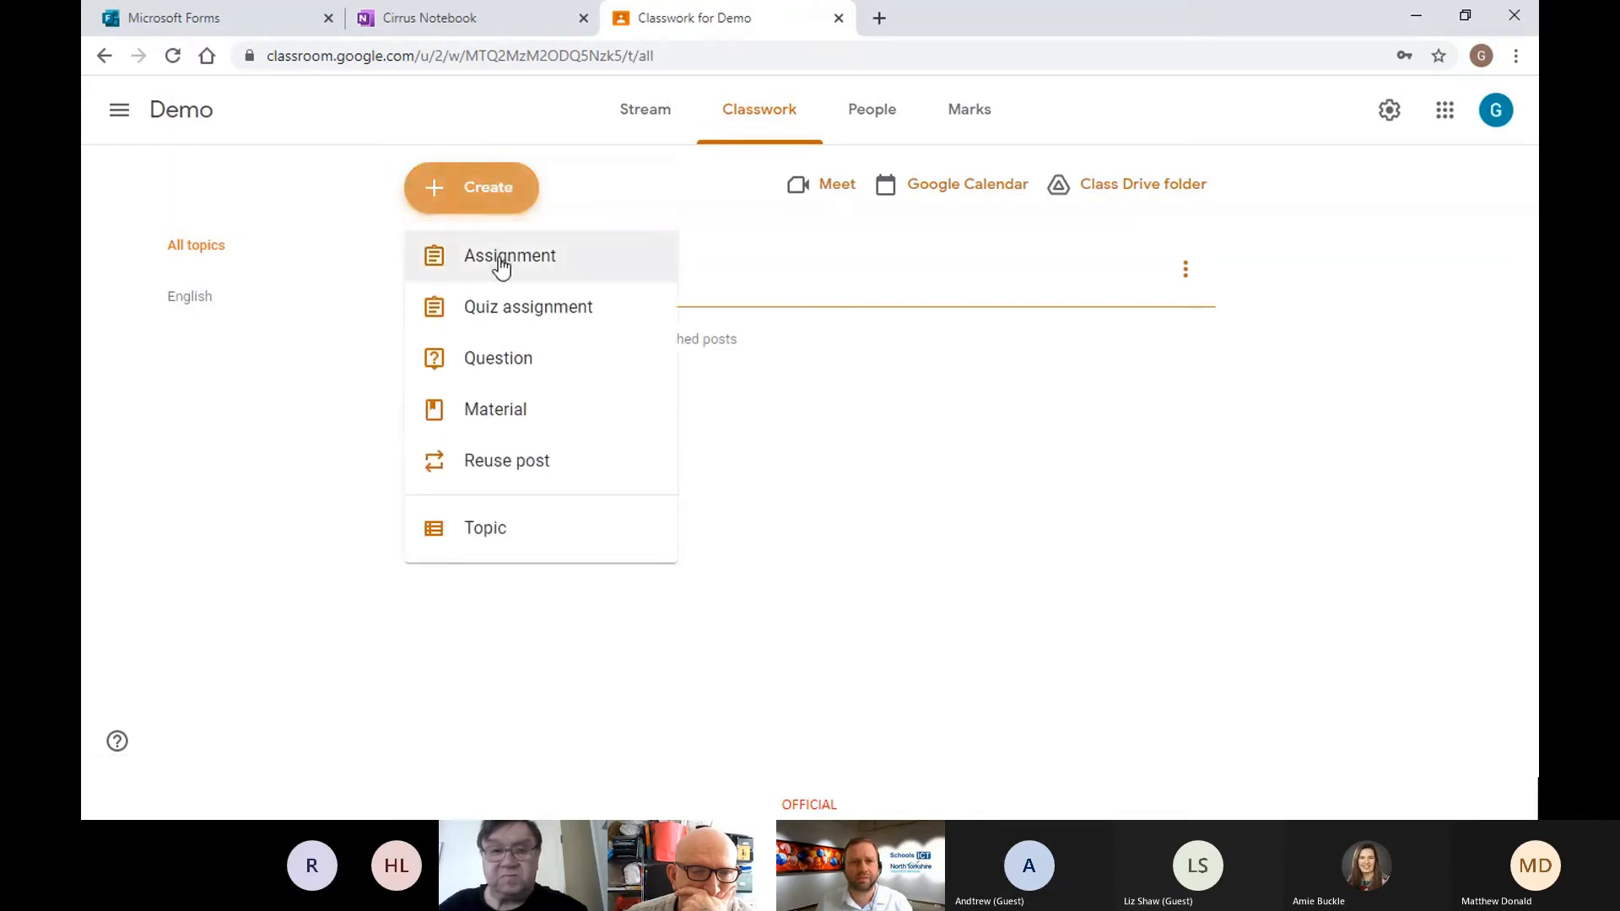
left_click(498, 530)
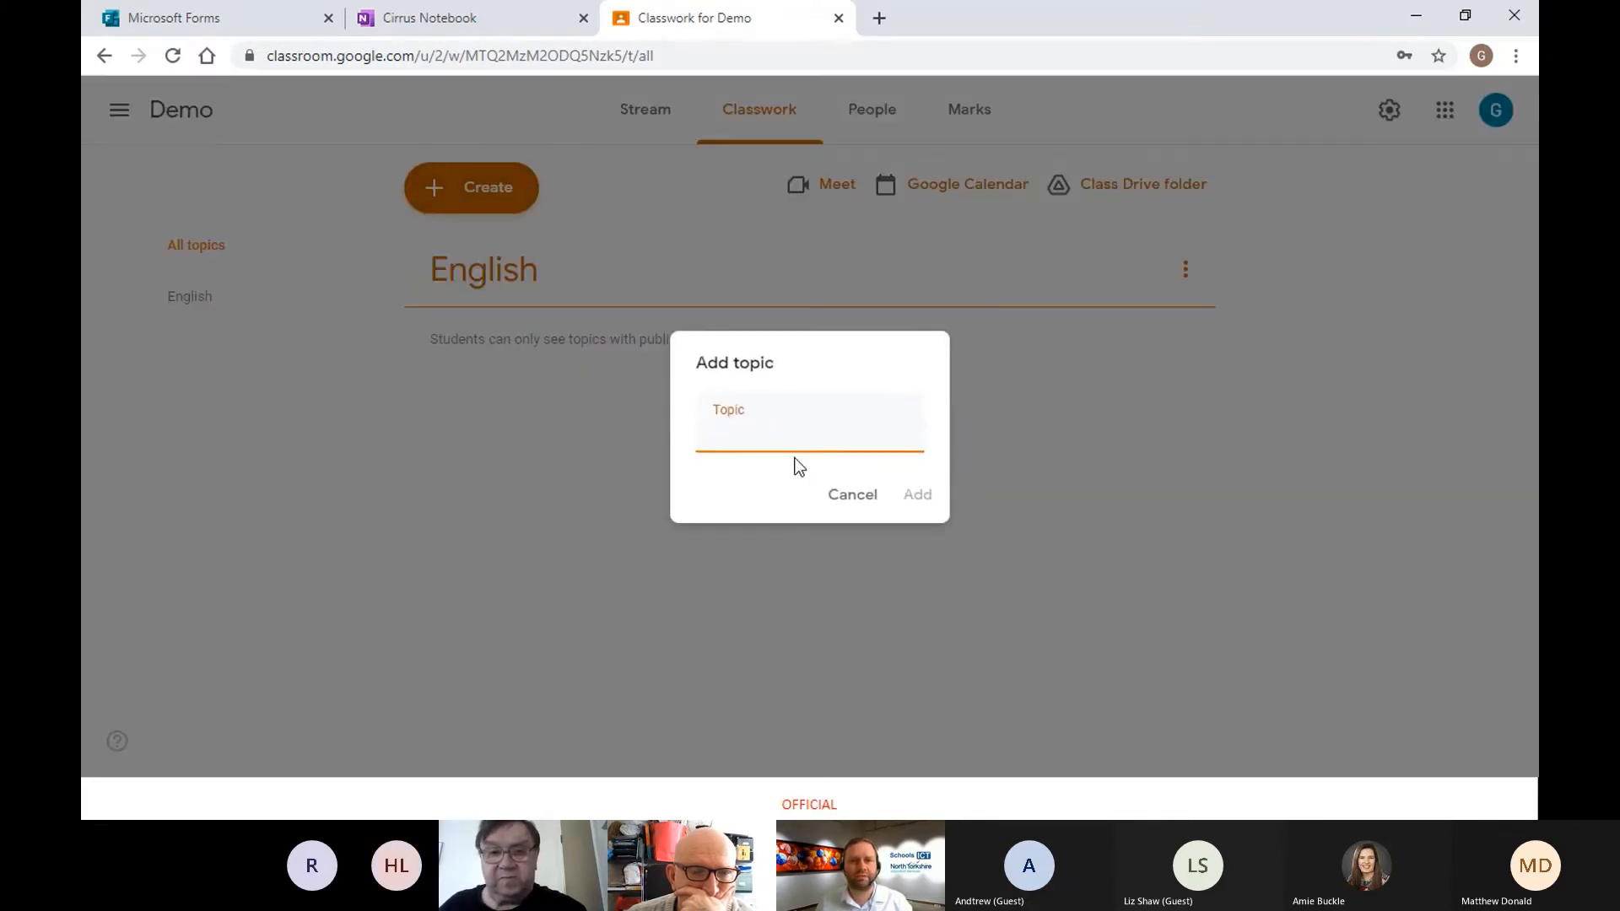
type("Maths")
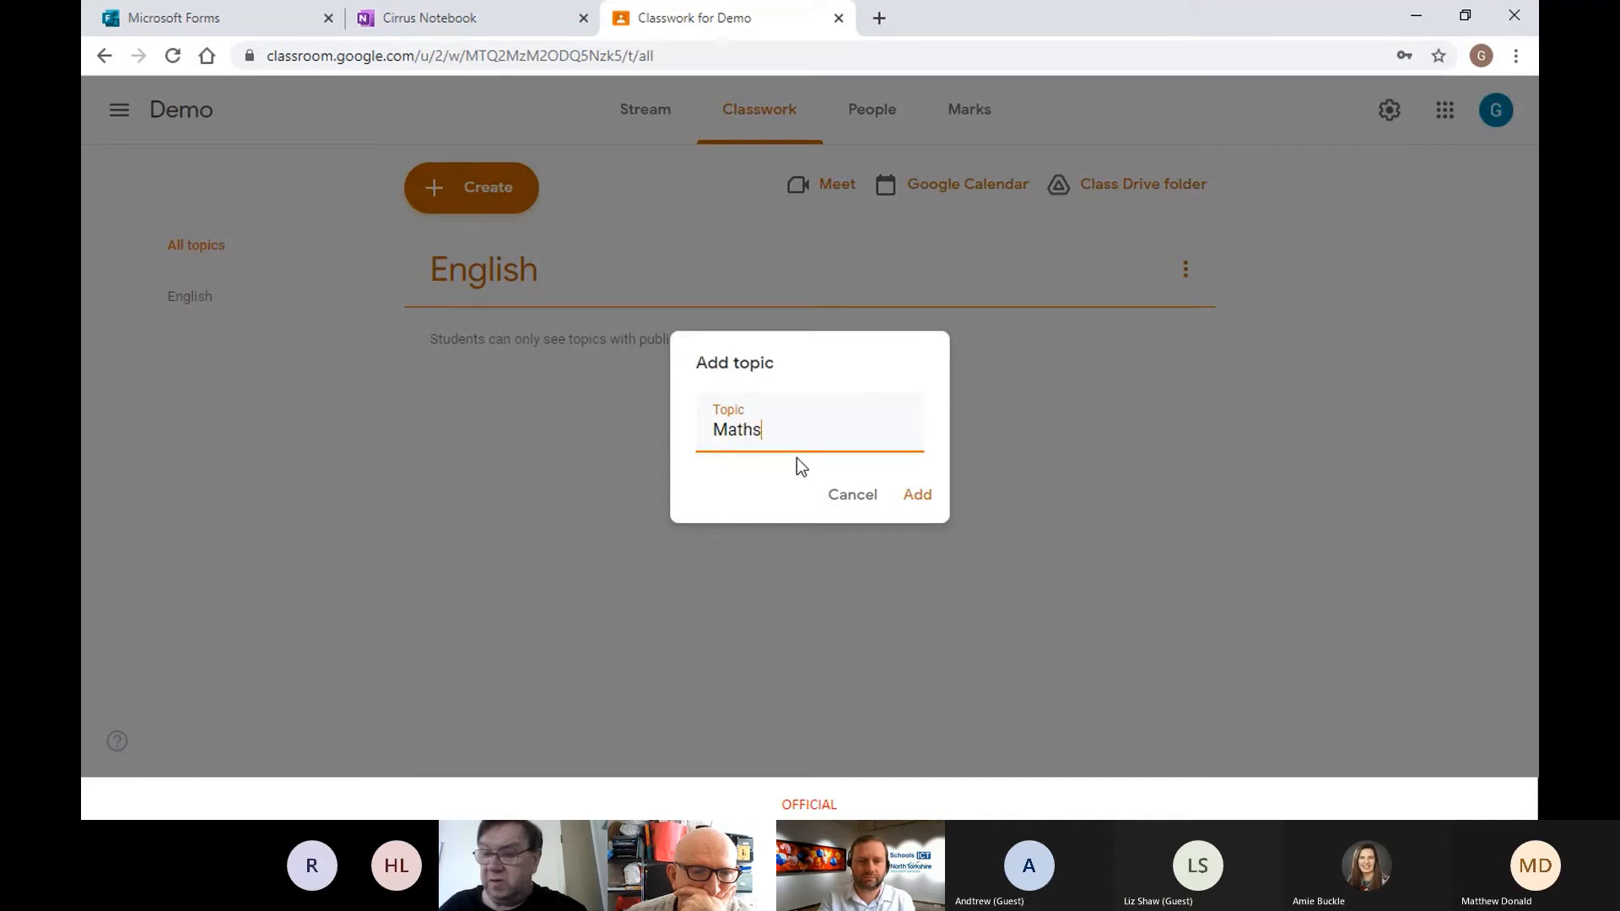
left_click(911, 495)
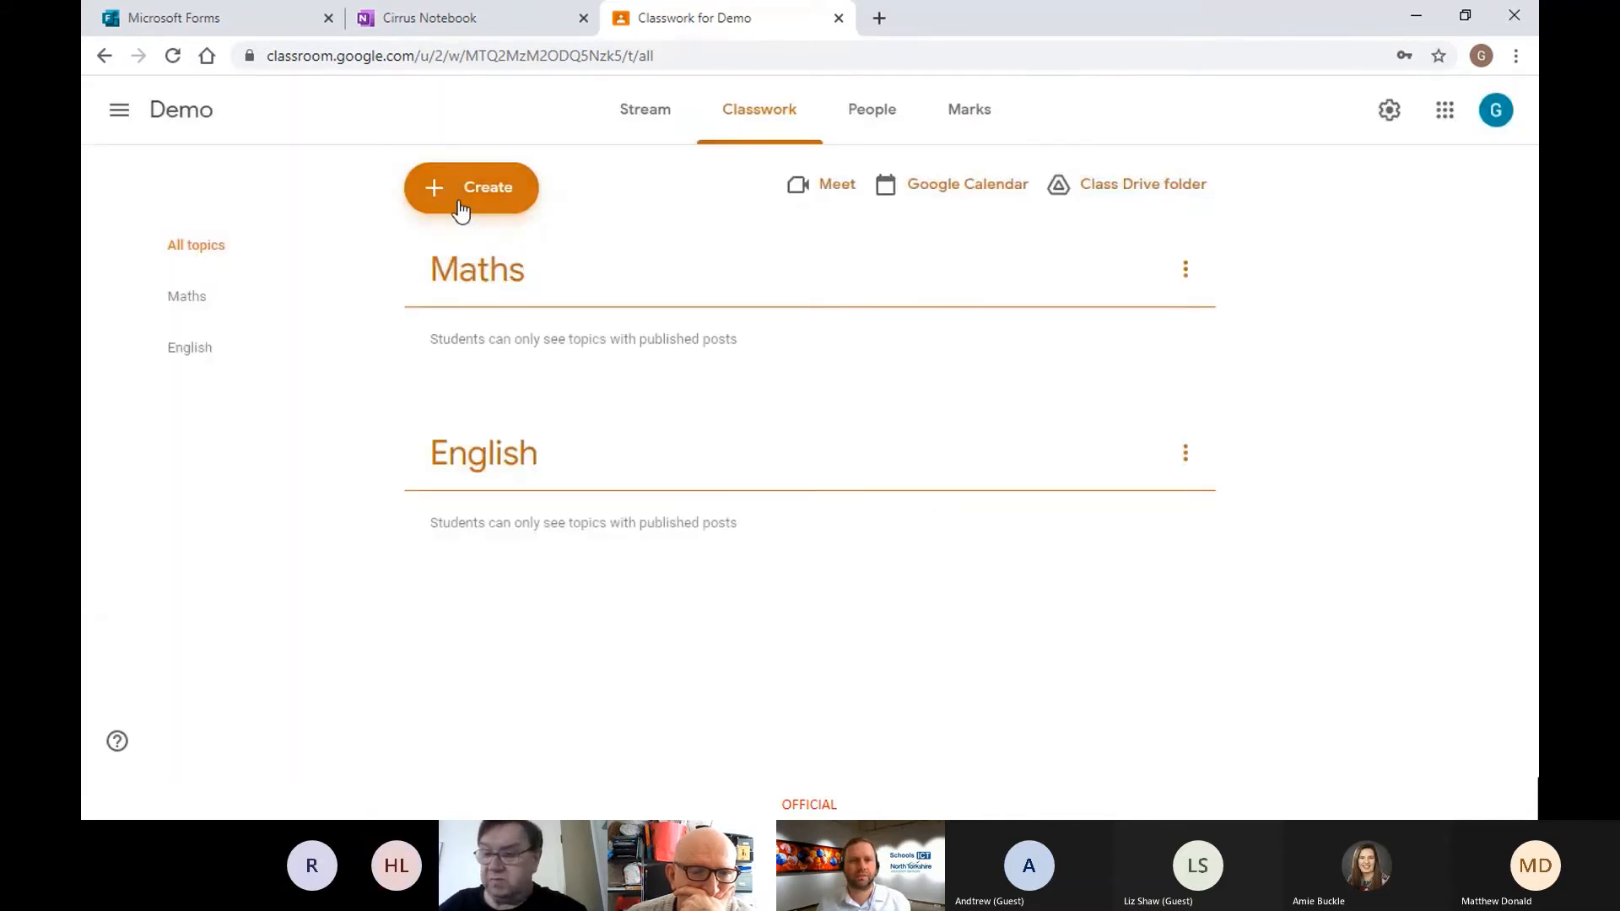
Step: Create a classwork topic named Science in the Demo class
left_click(494, 201)
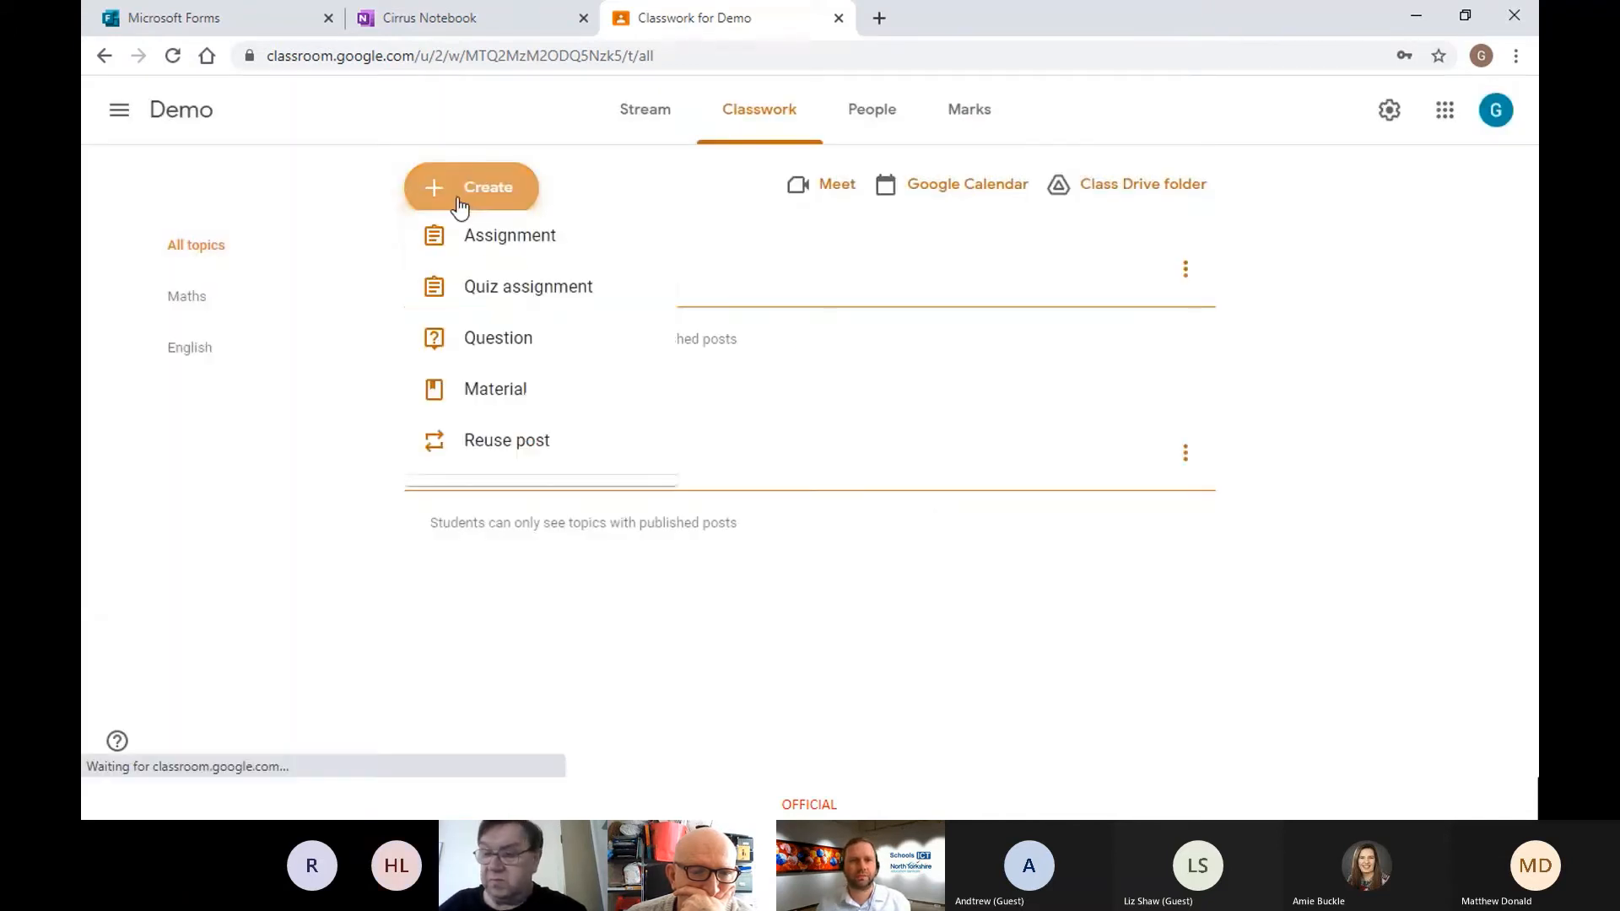
left_click(489, 530)
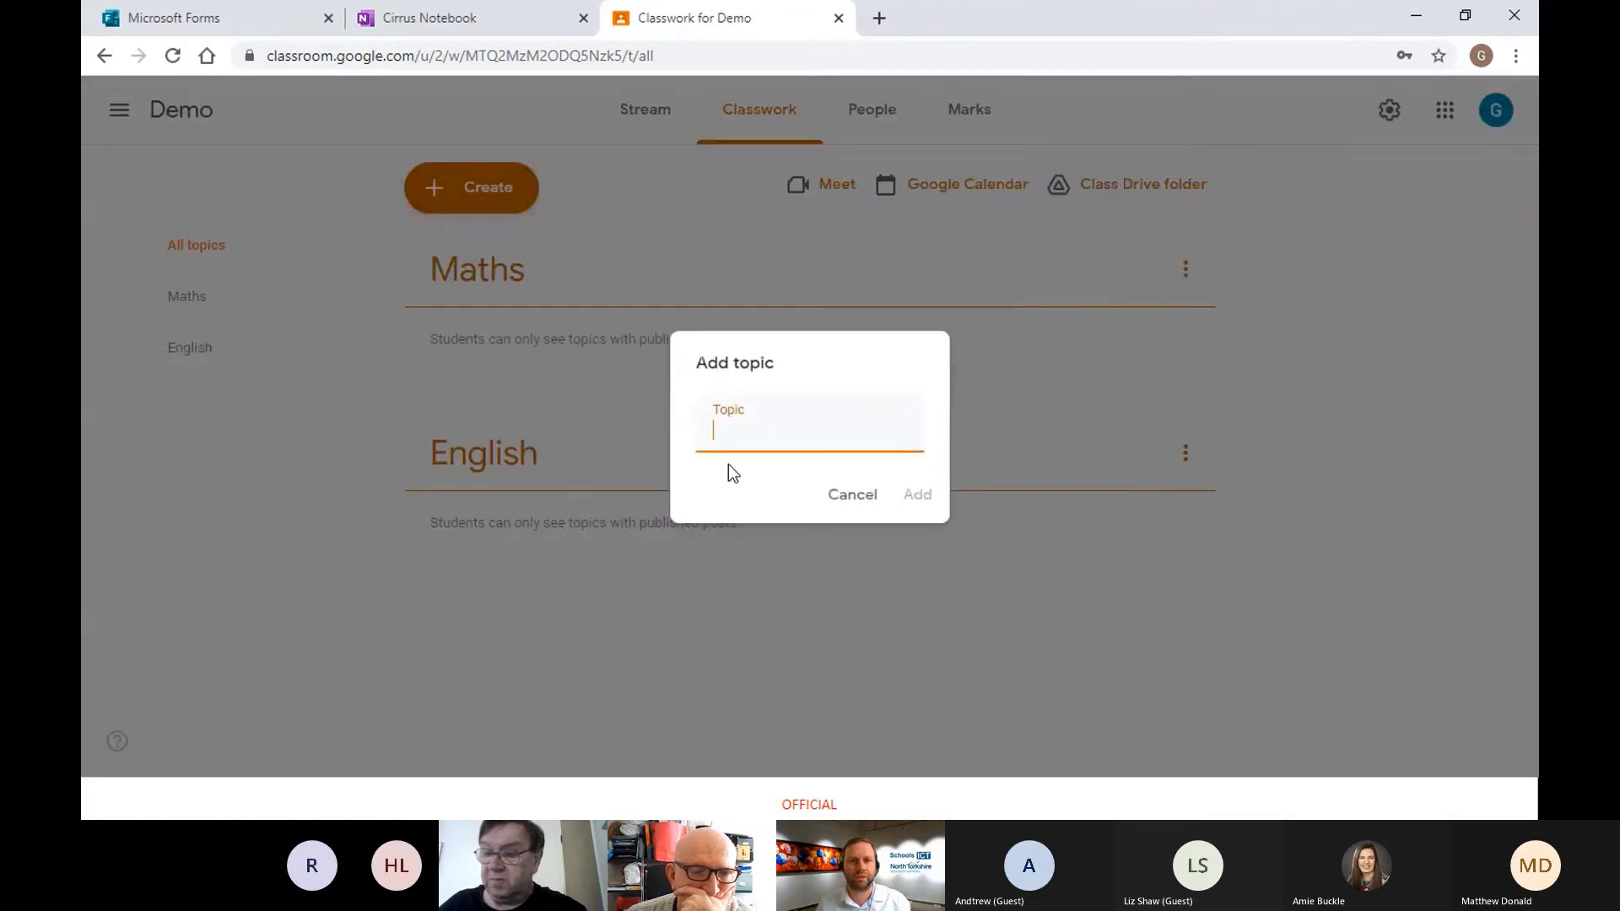
type("Scien")
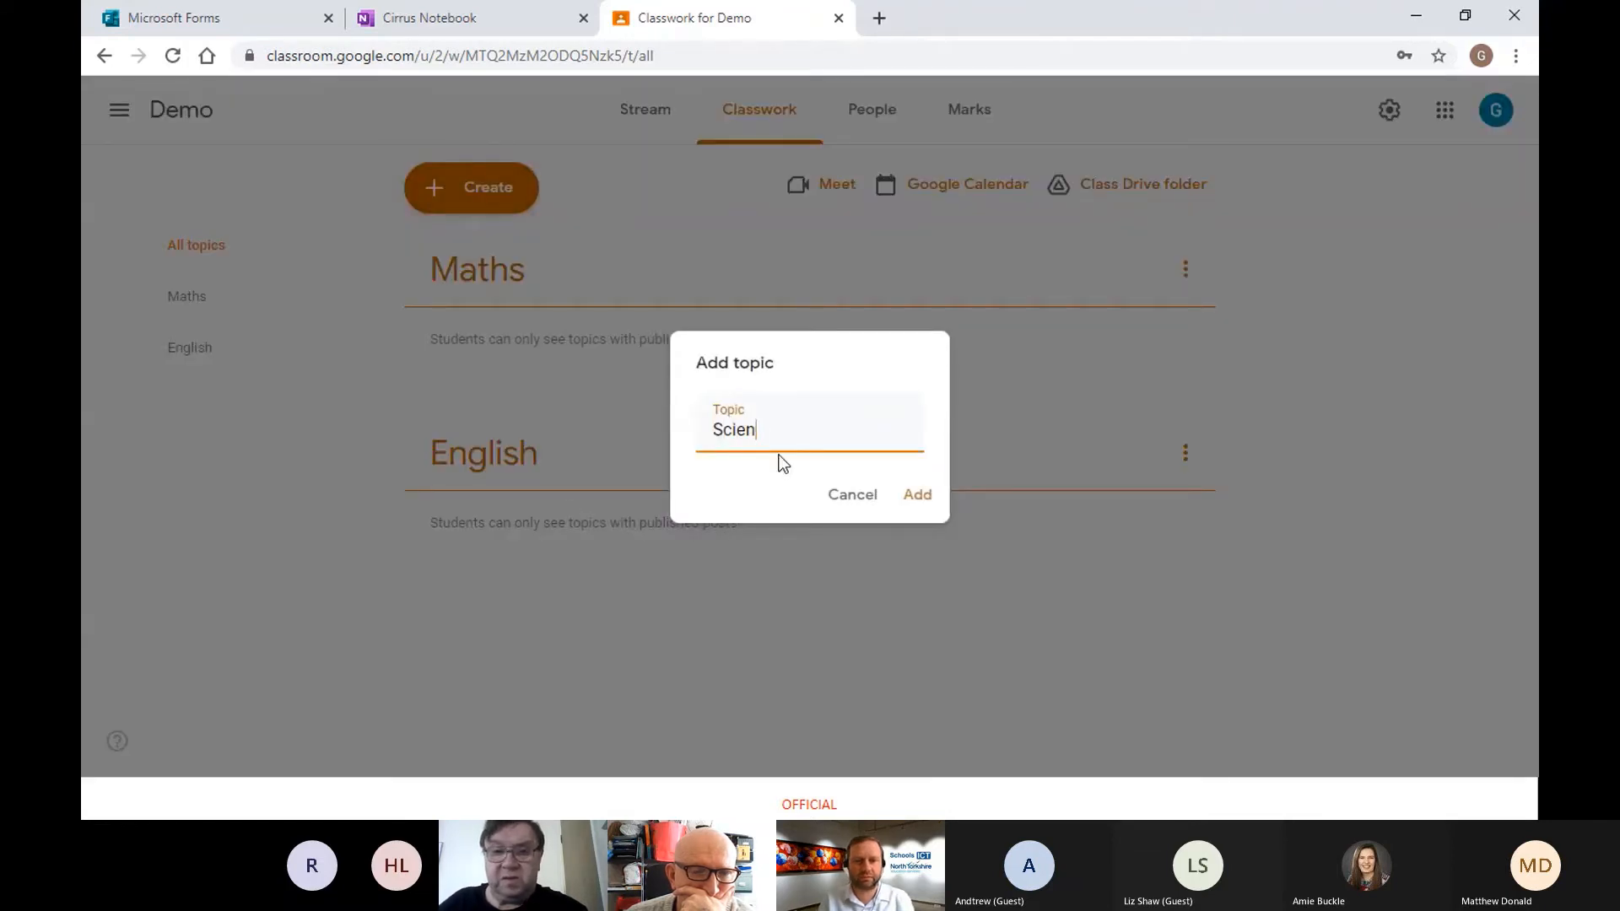
type("ce")
left_click(920, 496)
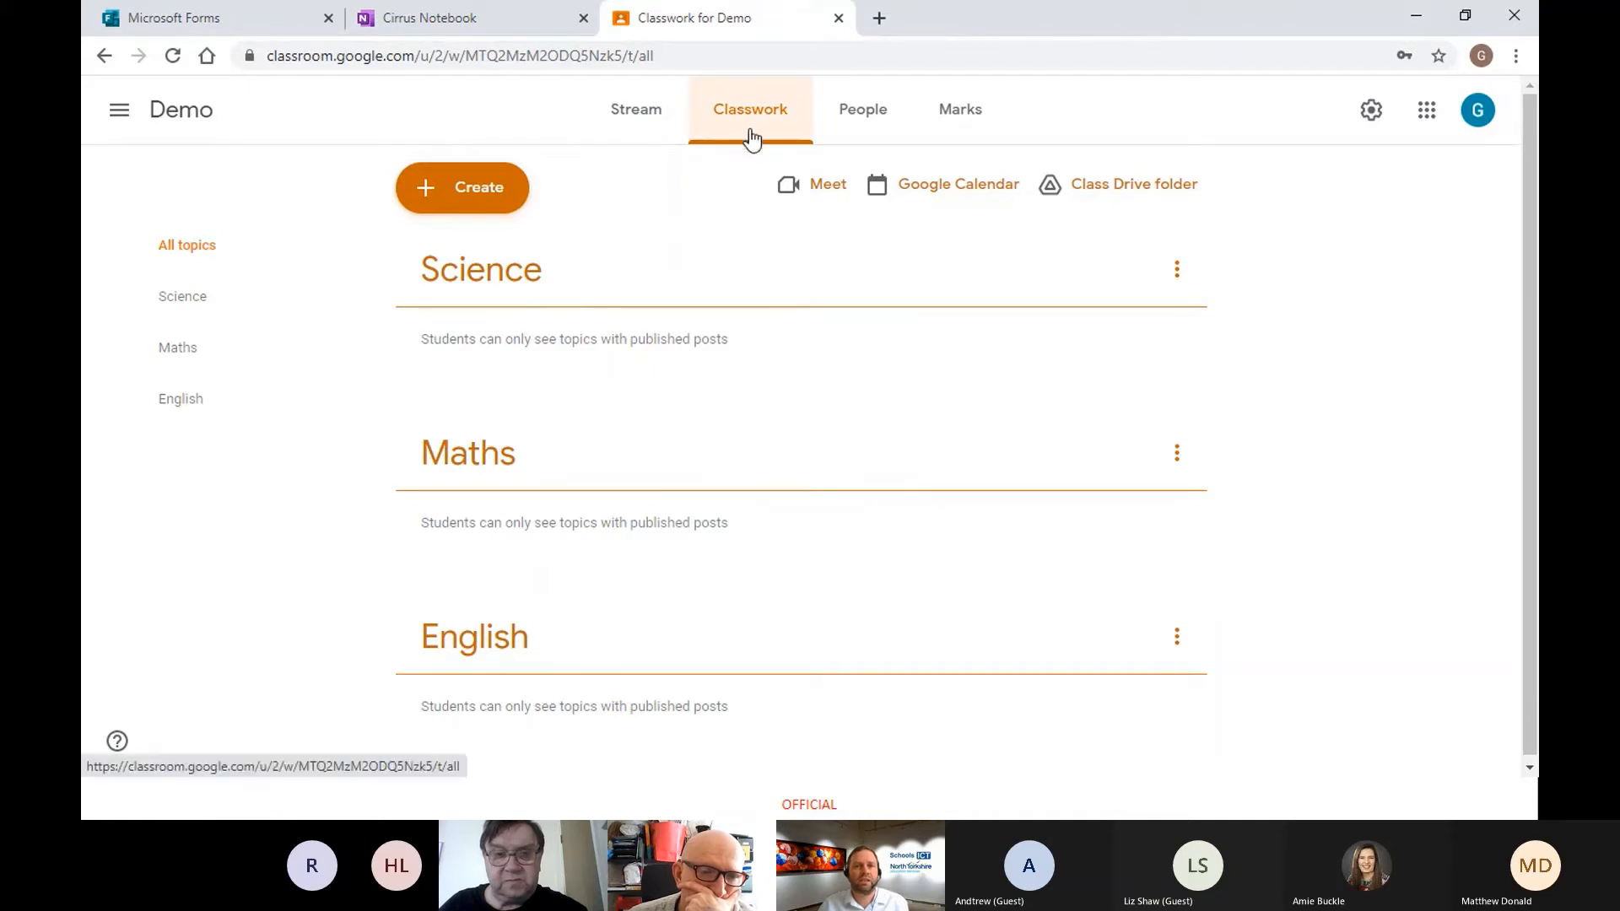
Step: Start a new assignment in the Demo class and place it under the Science topic
left_click(473, 190)
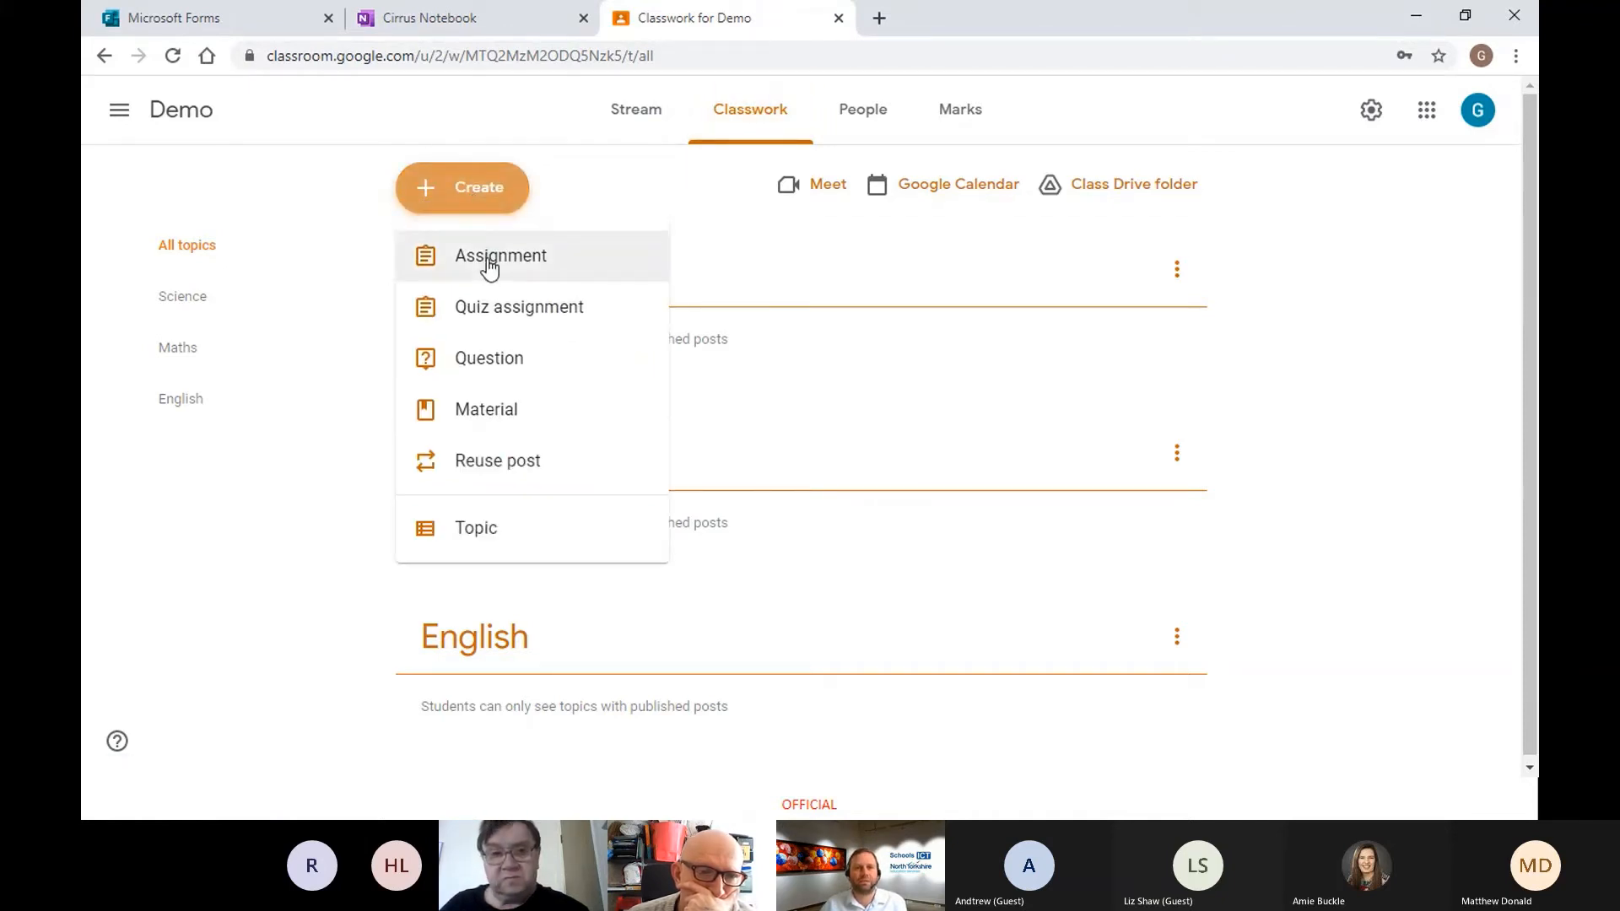
left_click(526, 260)
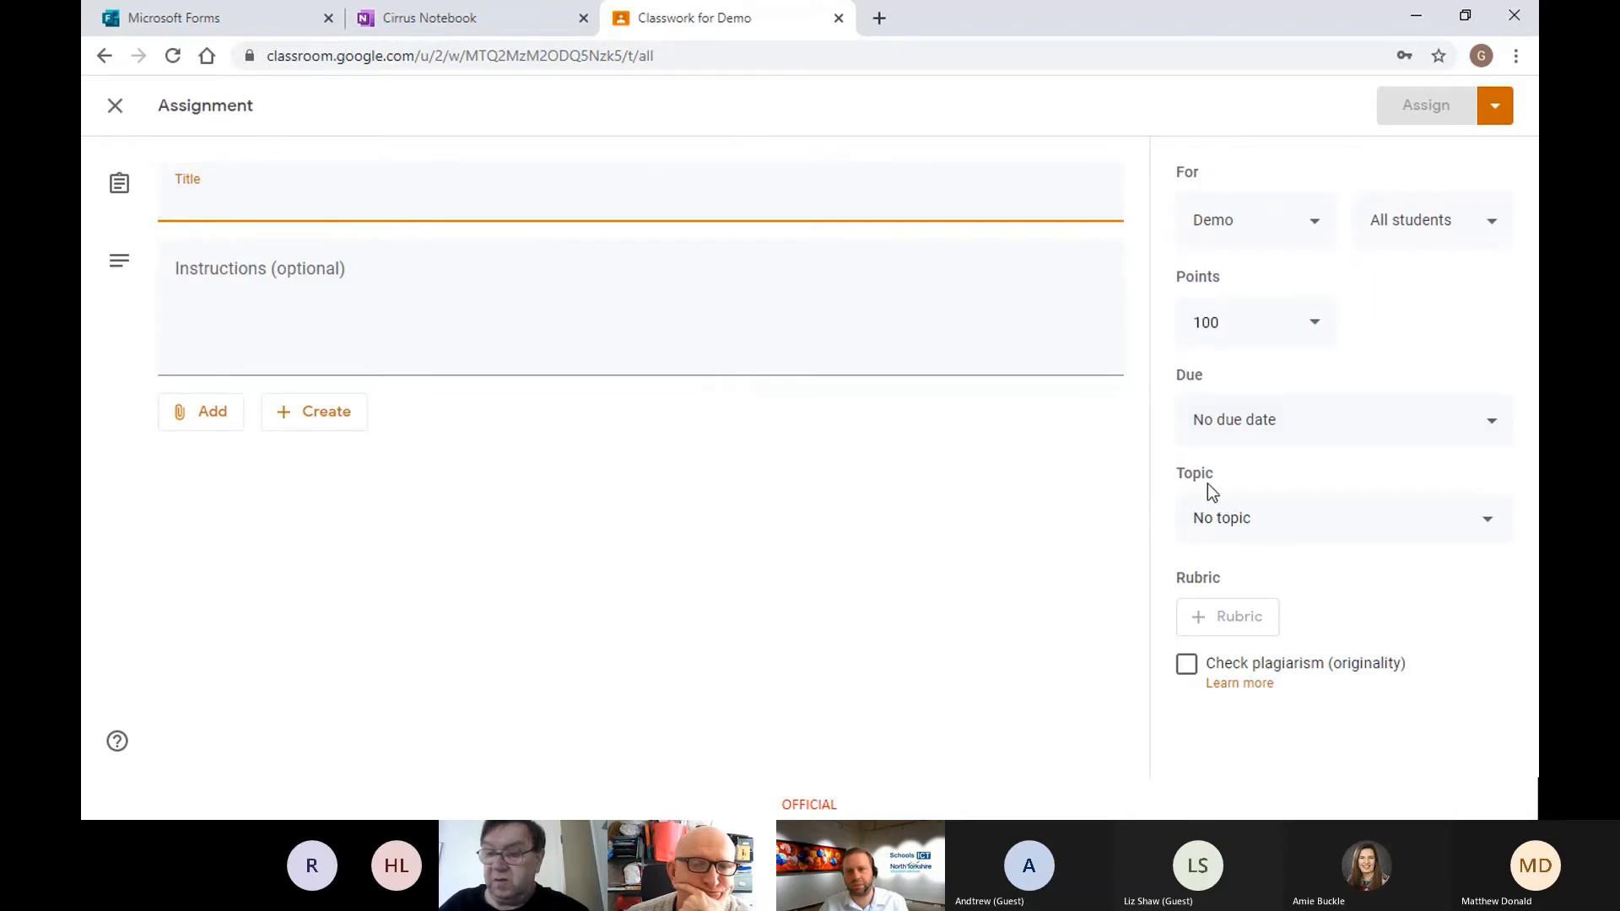
left_click(1261, 528)
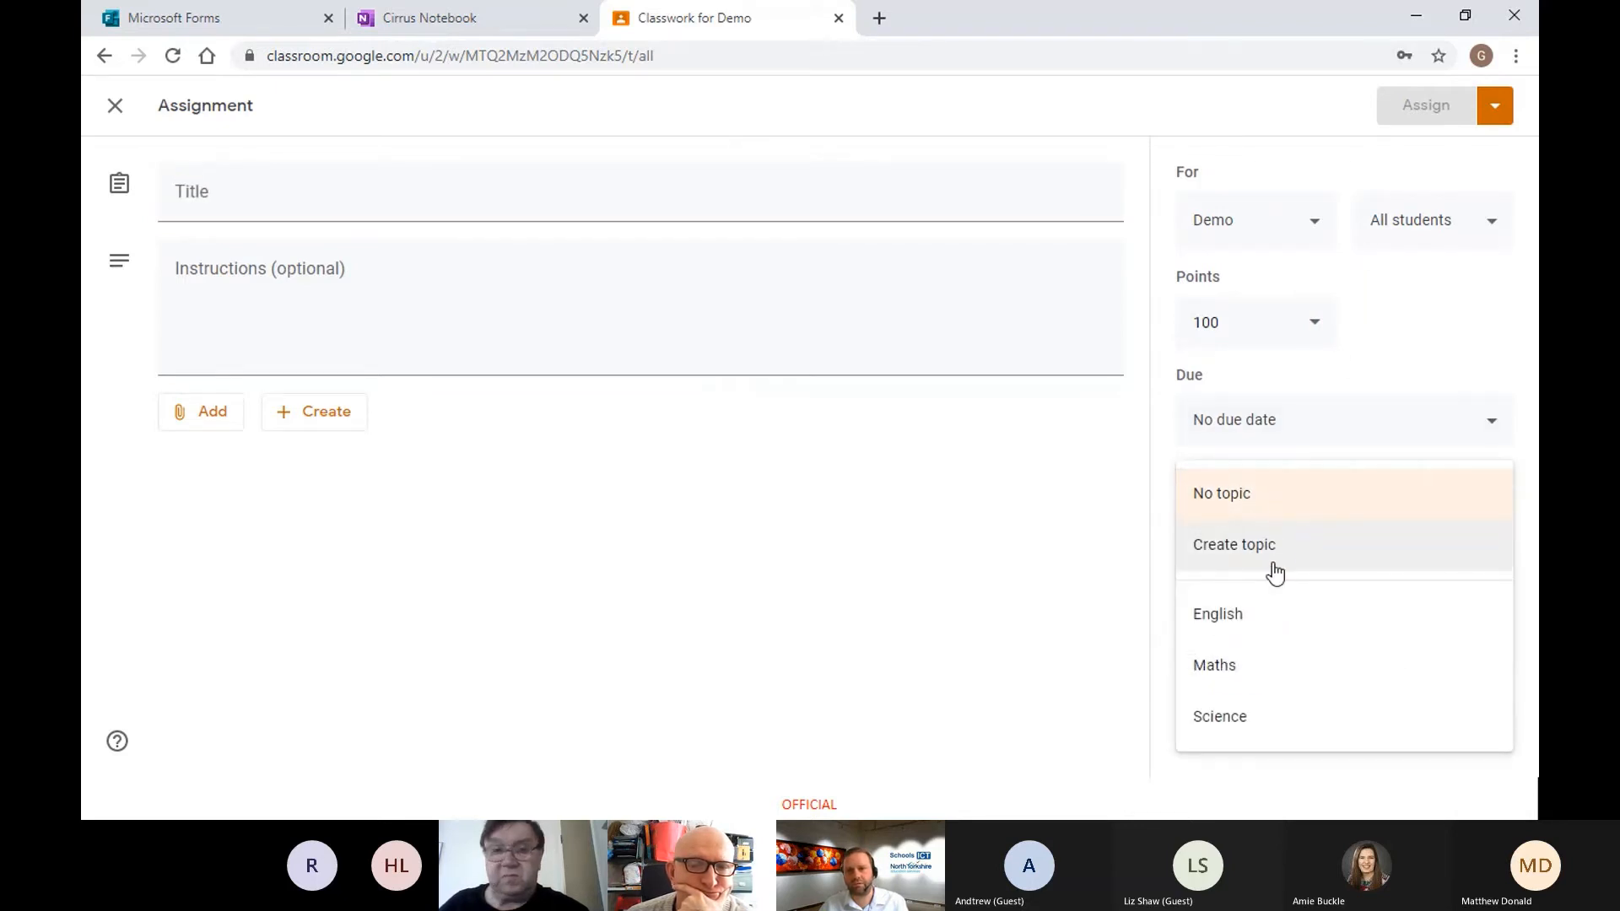
left_click(1252, 724)
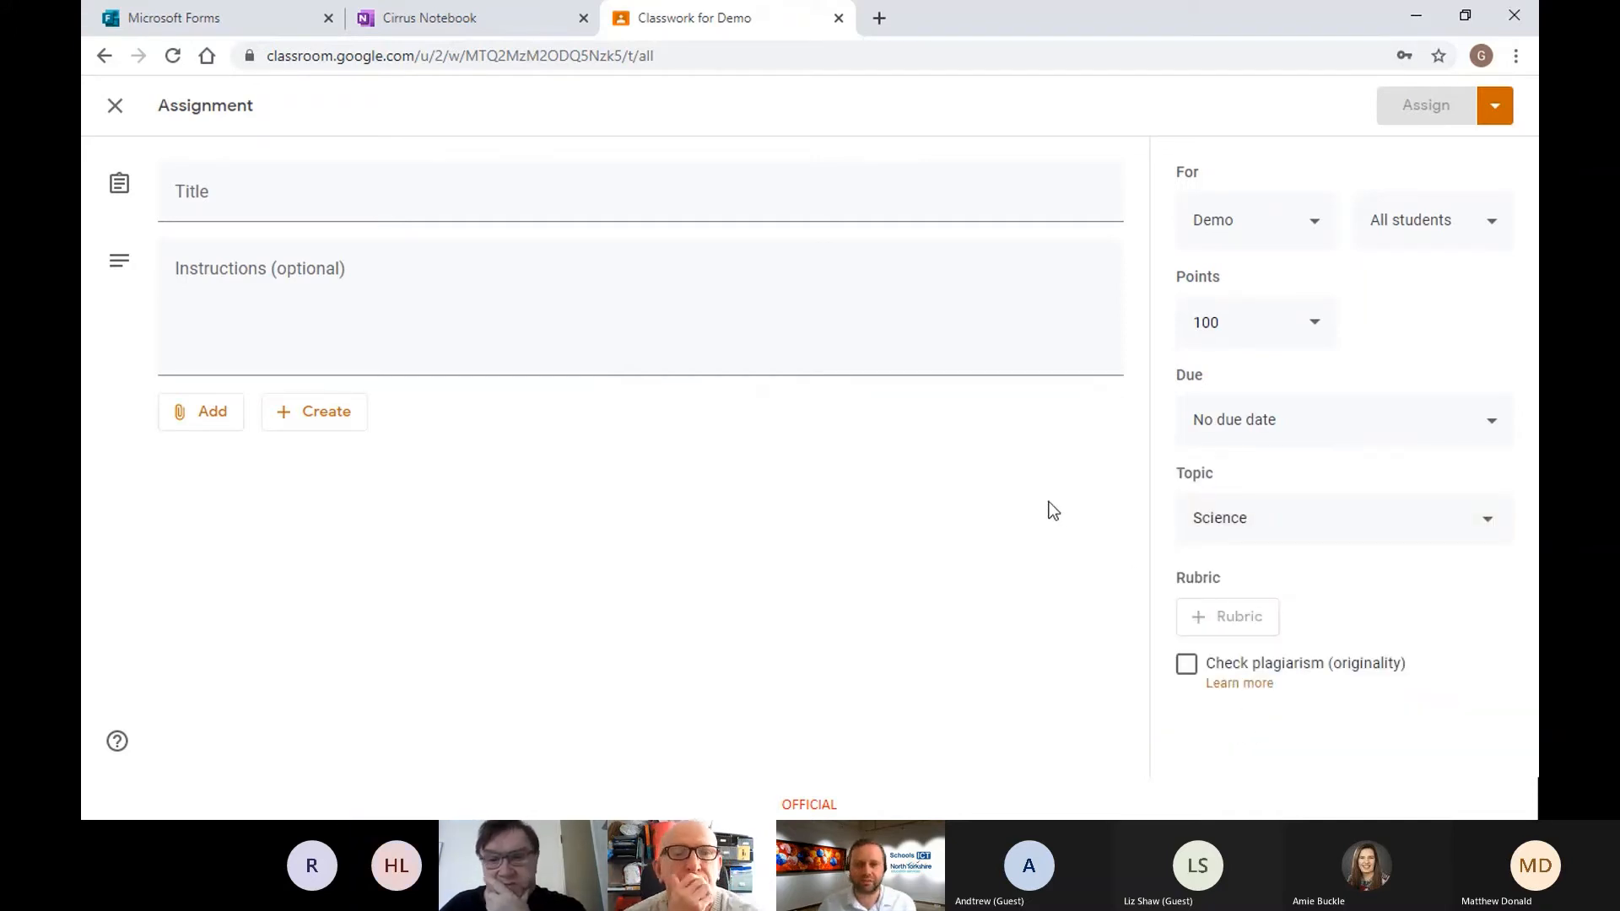
Step: Title the assignment "The Water Cycle"
left_click(289, 191)
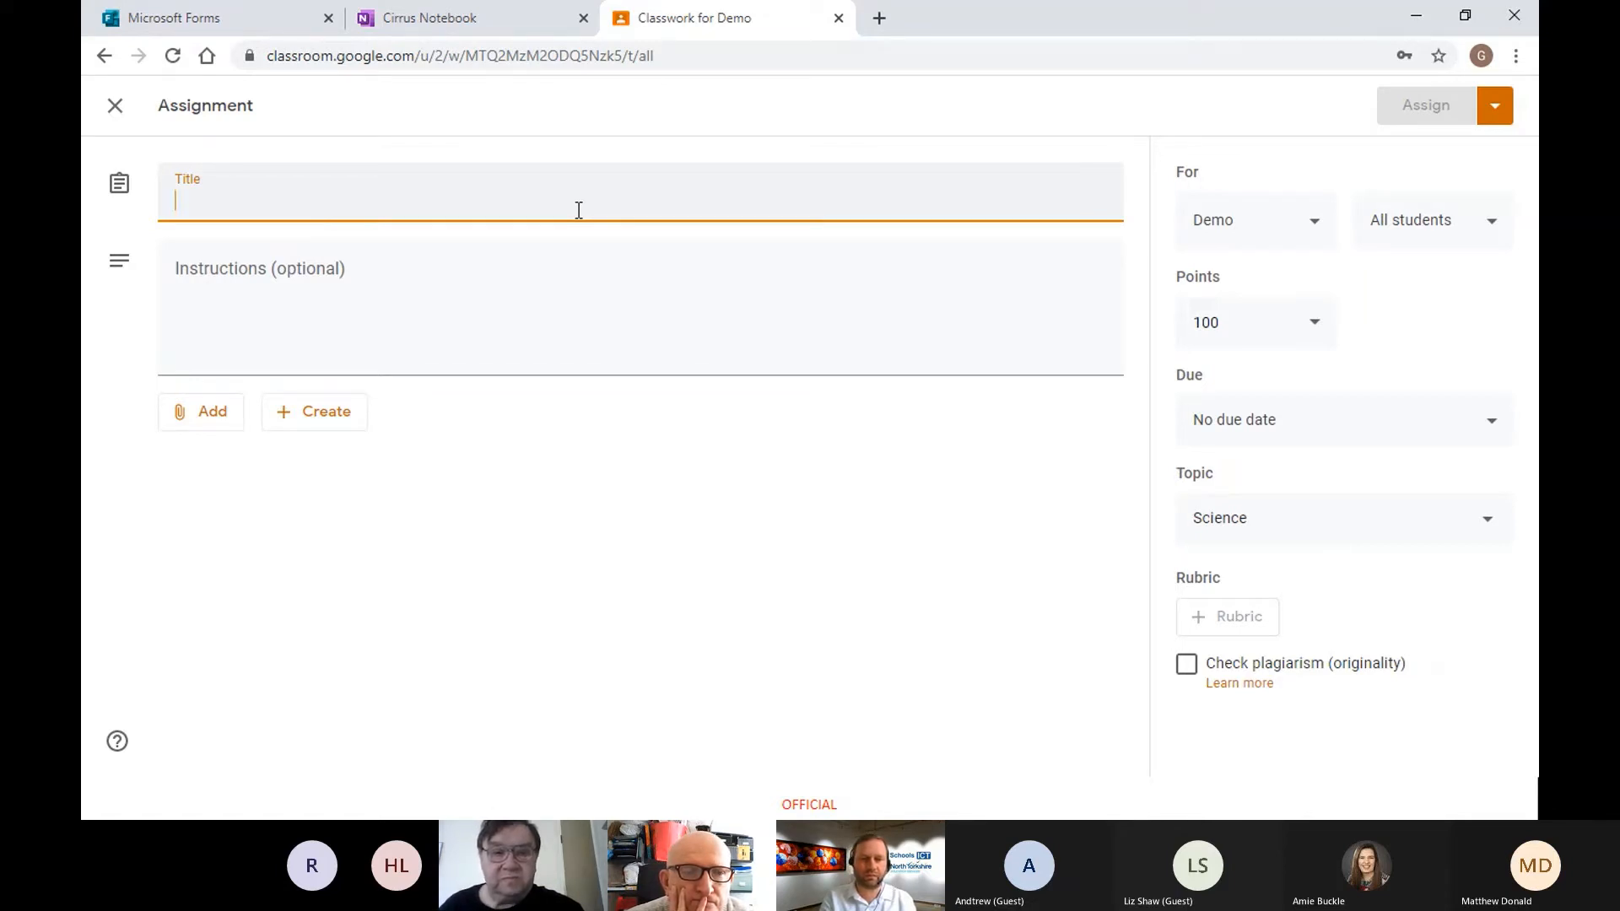
type("W")
key("BackSpace")
type("T")
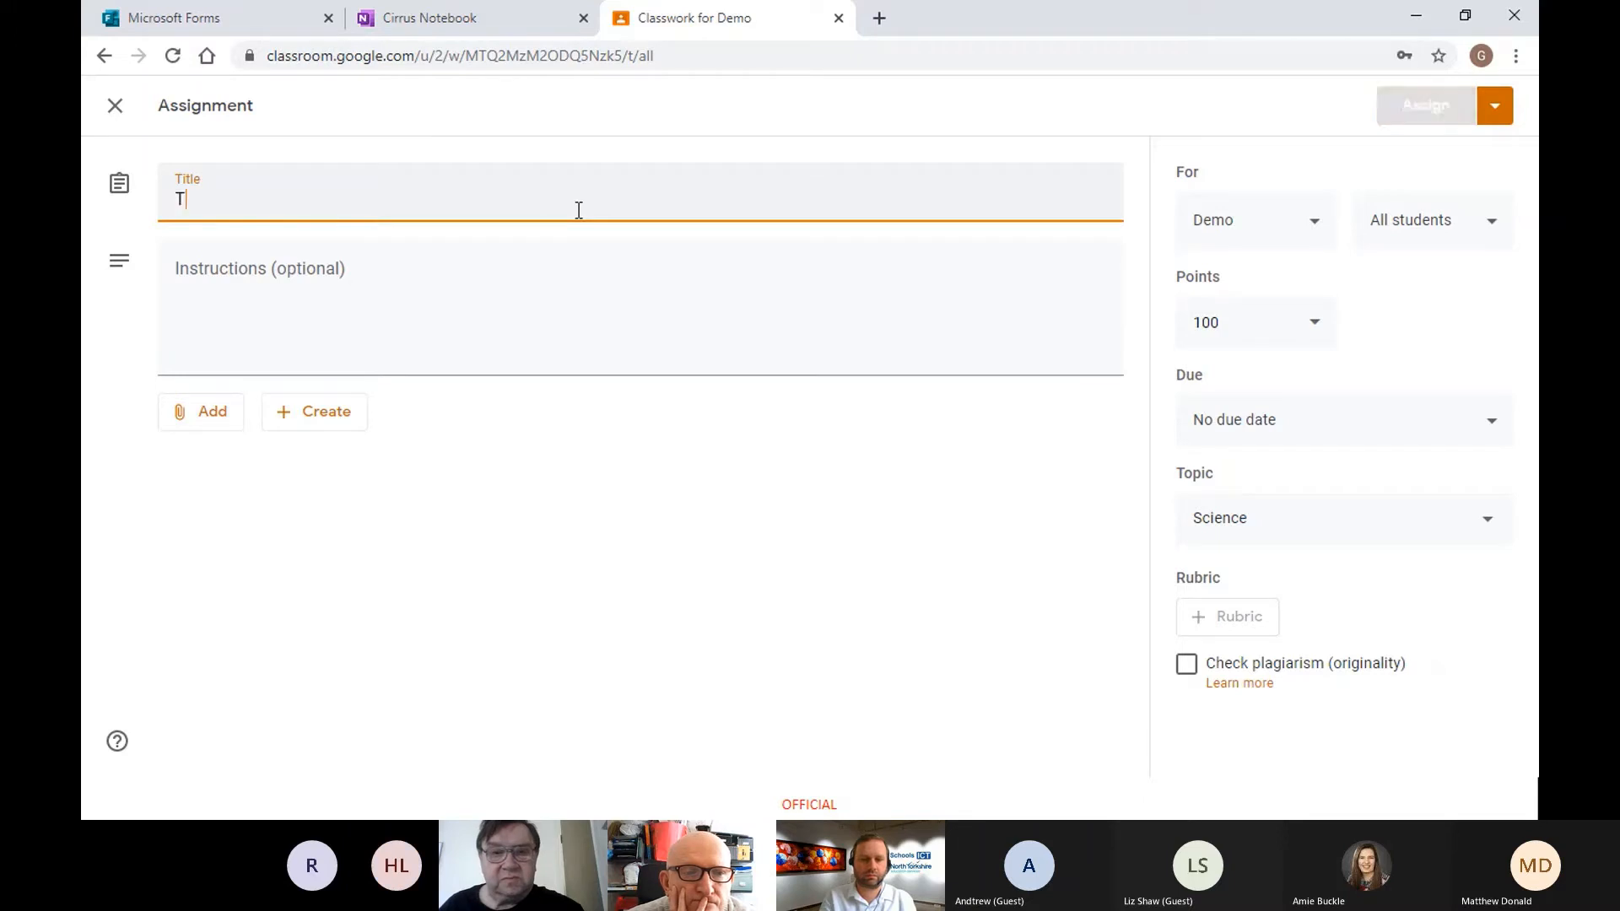
type("he Water Cycle")
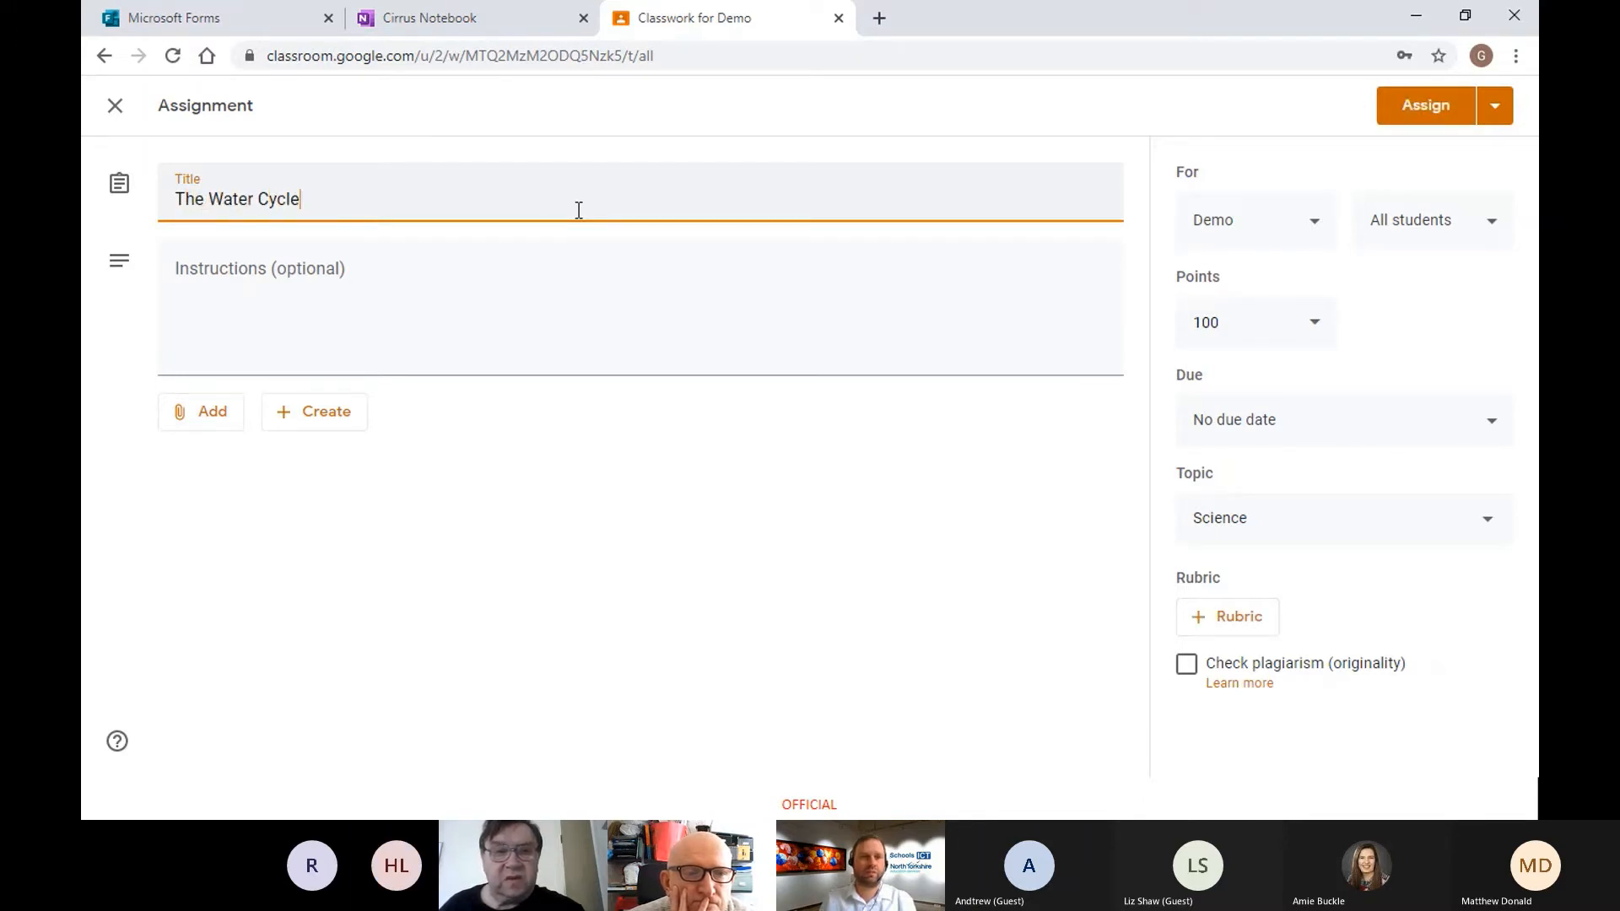
Step: Enter the assignment instructions "Type in the information or question needed."
left_click(403, 282)
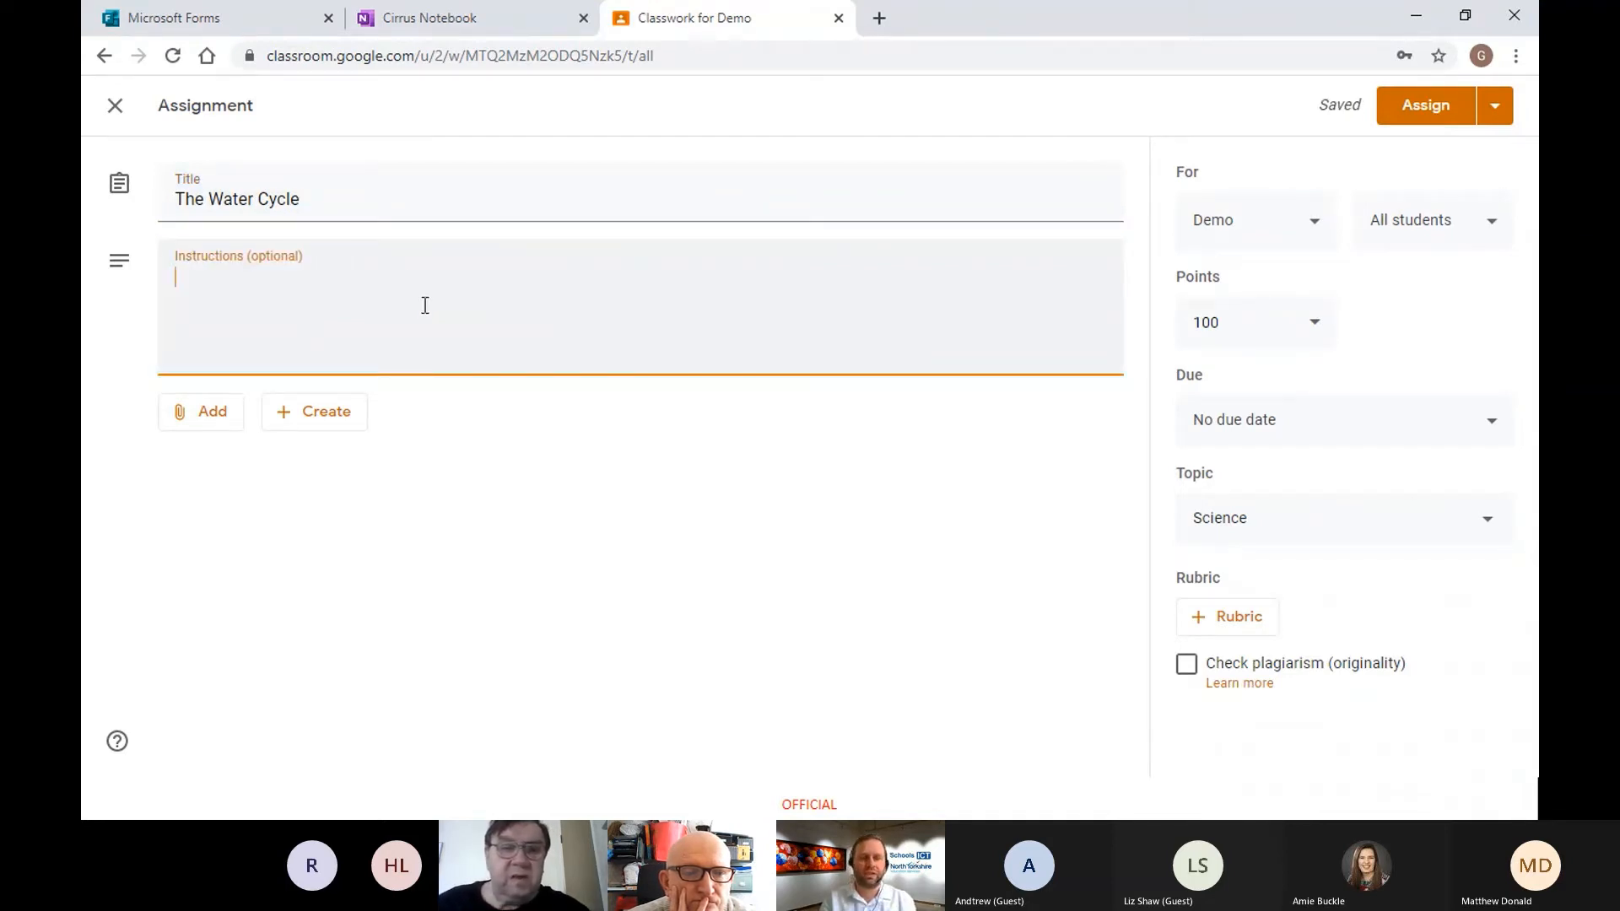
type("Ty")
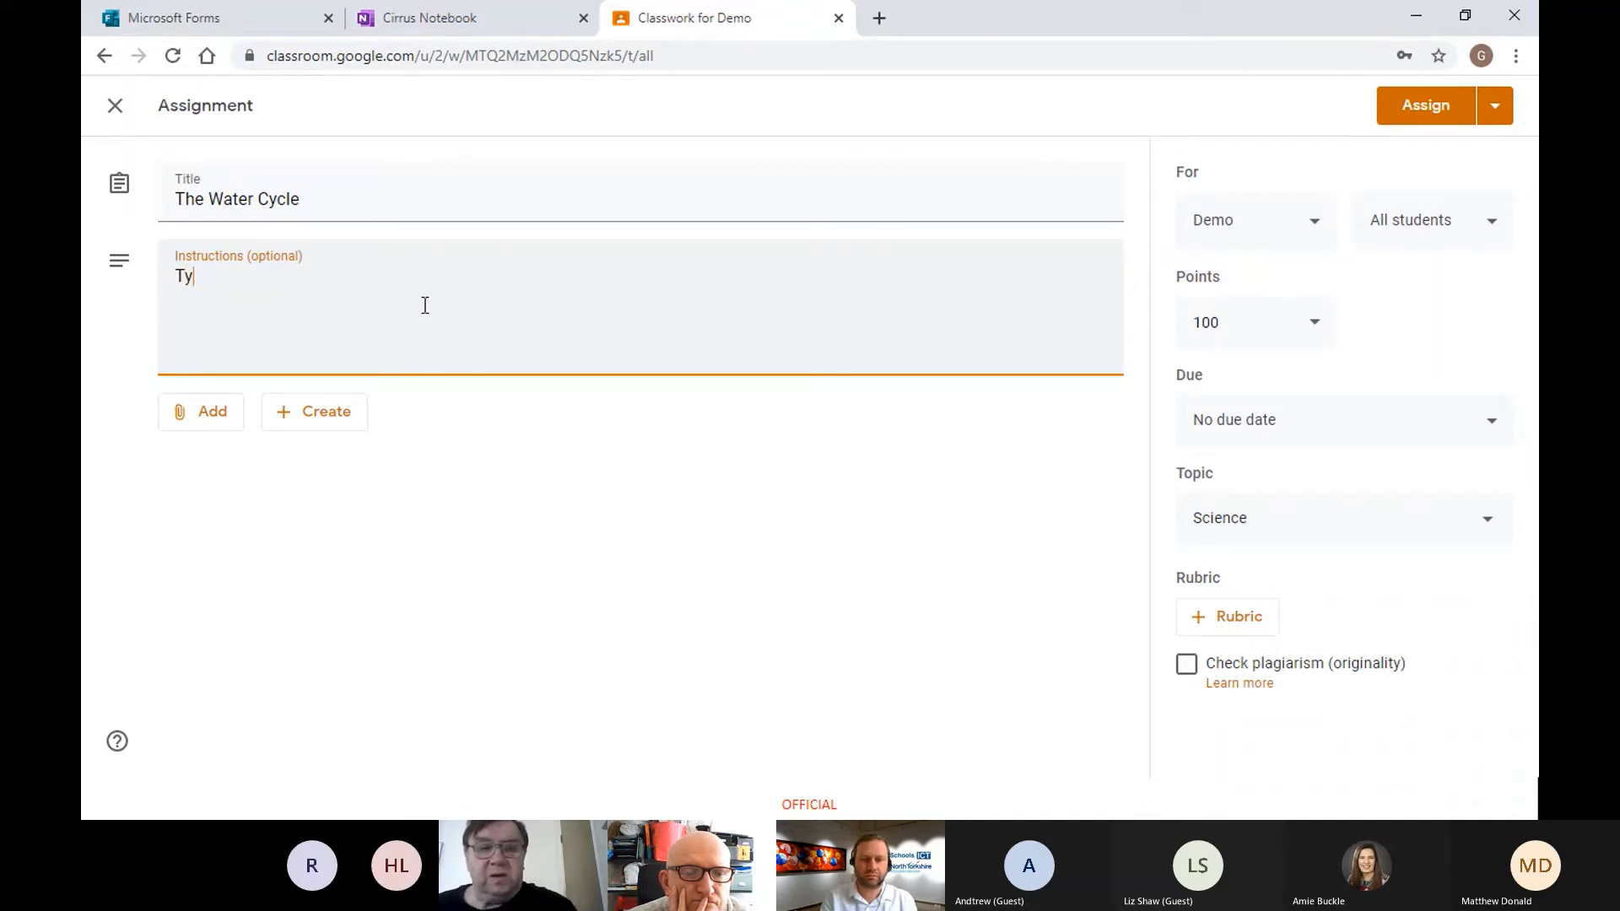
type("pe in the information or")
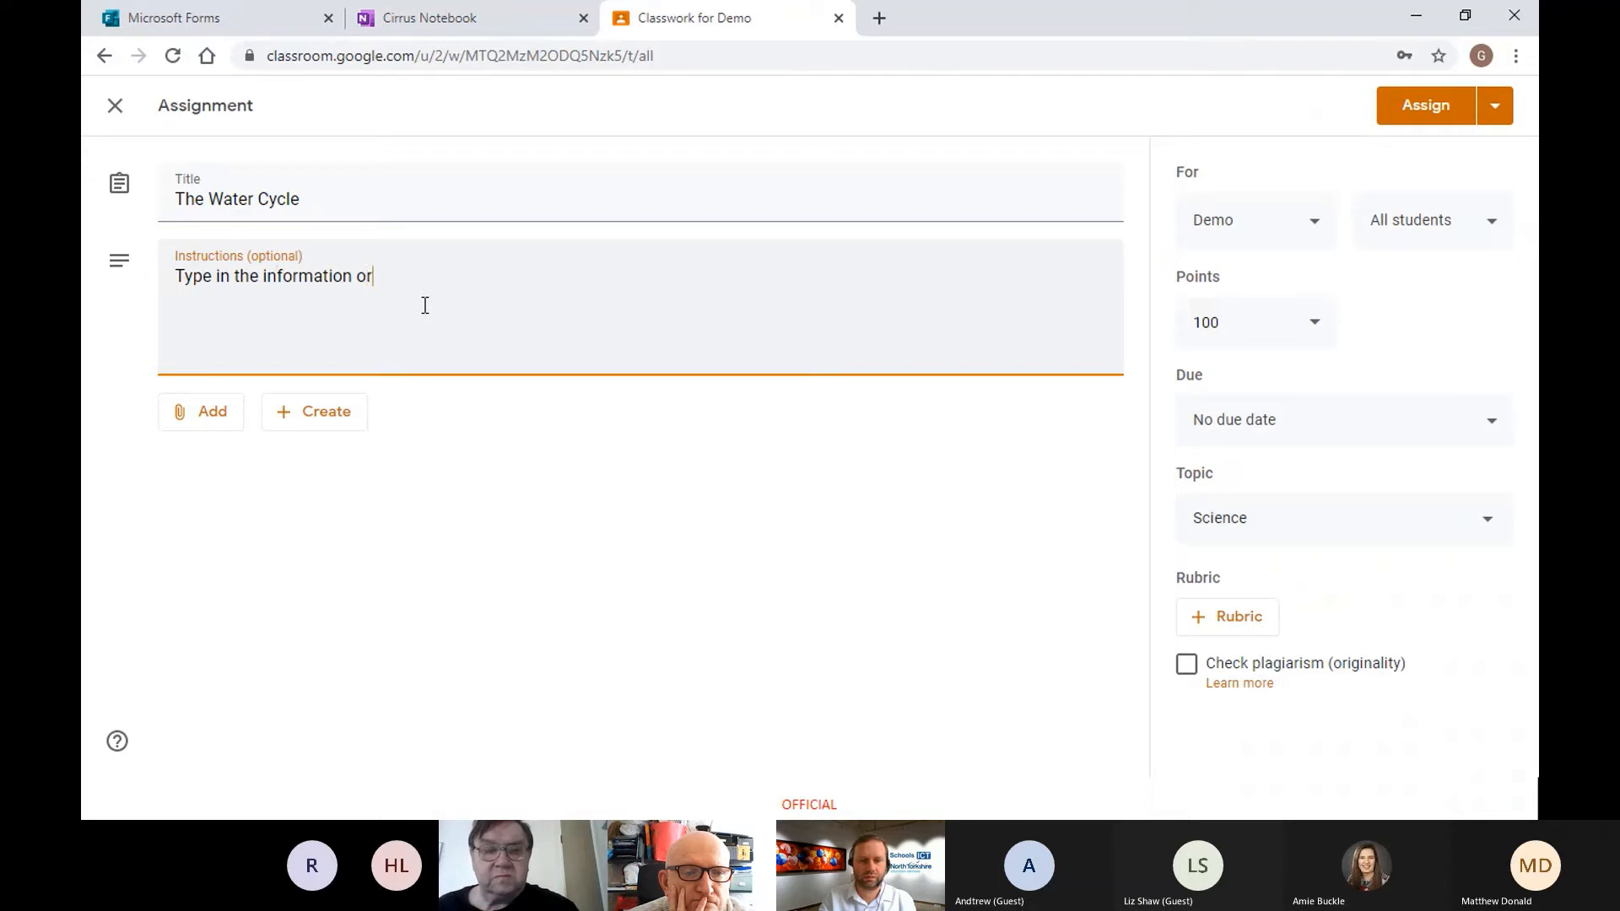
type(" question ")
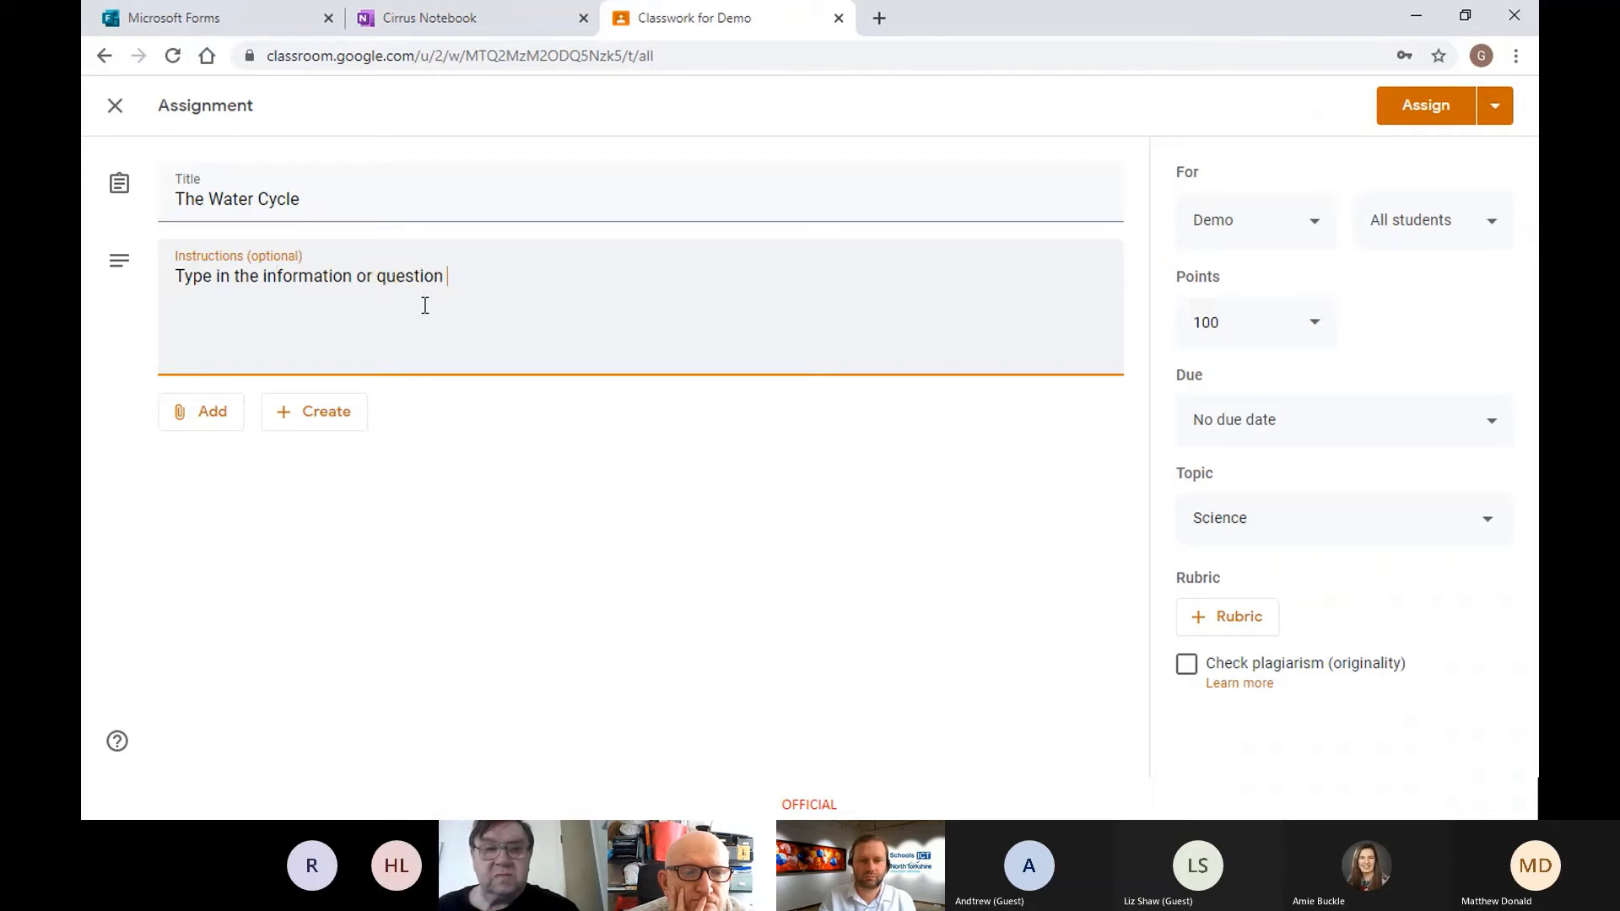
type("needed.")
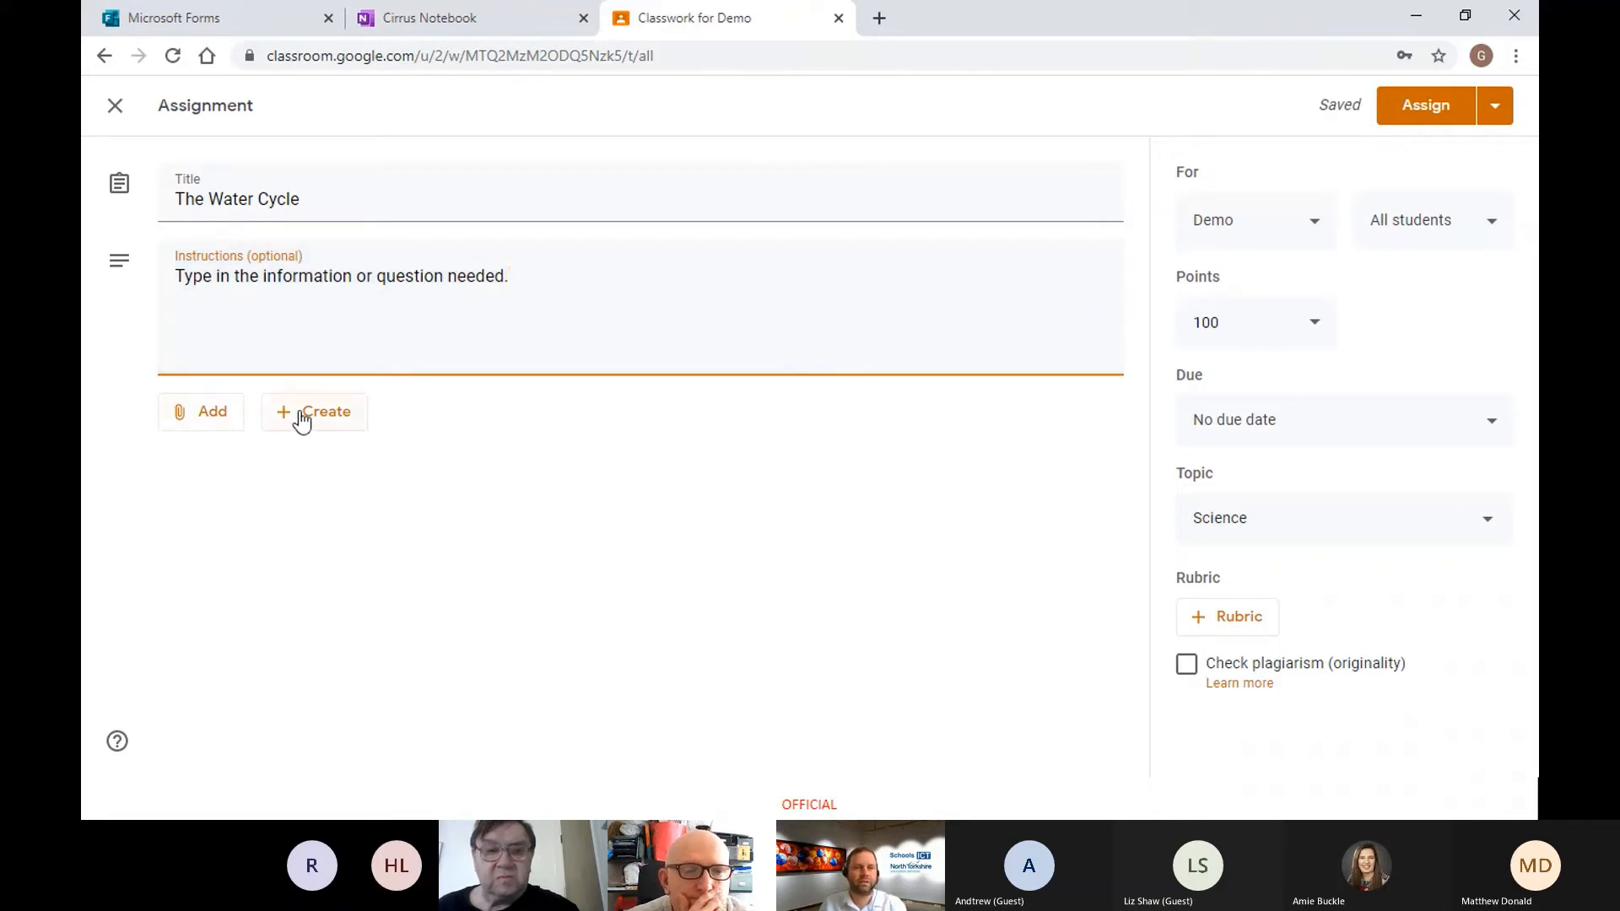
Step: Upload Demo word doc from the desktop as an attachment and set it to make a copy for each student
left_click(204, 429)
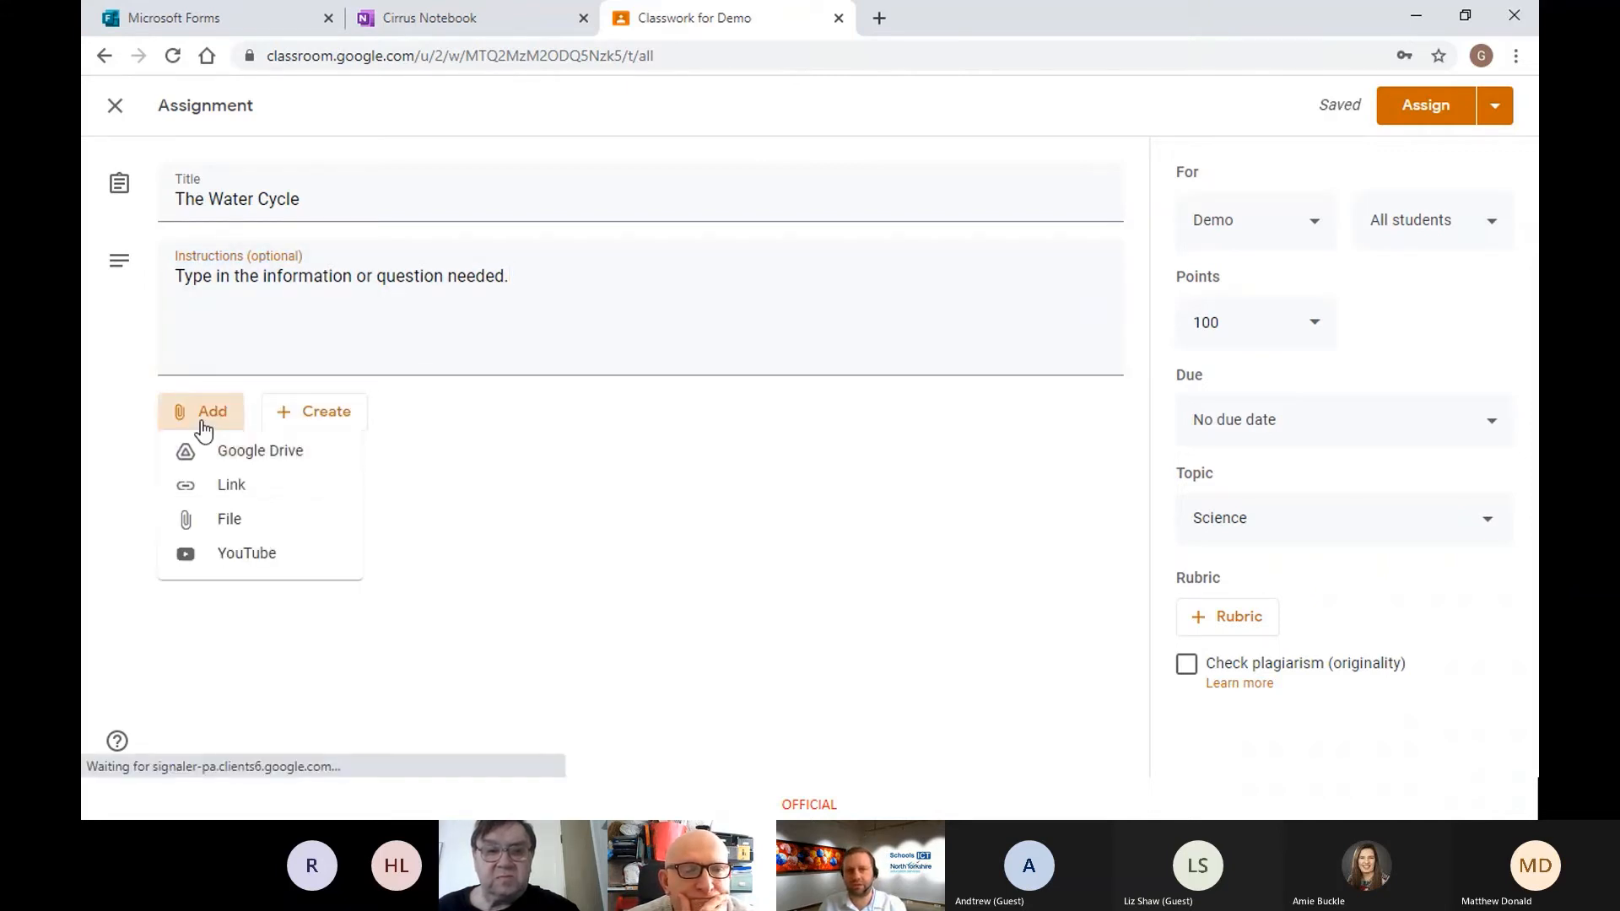
left_click(235, 531)
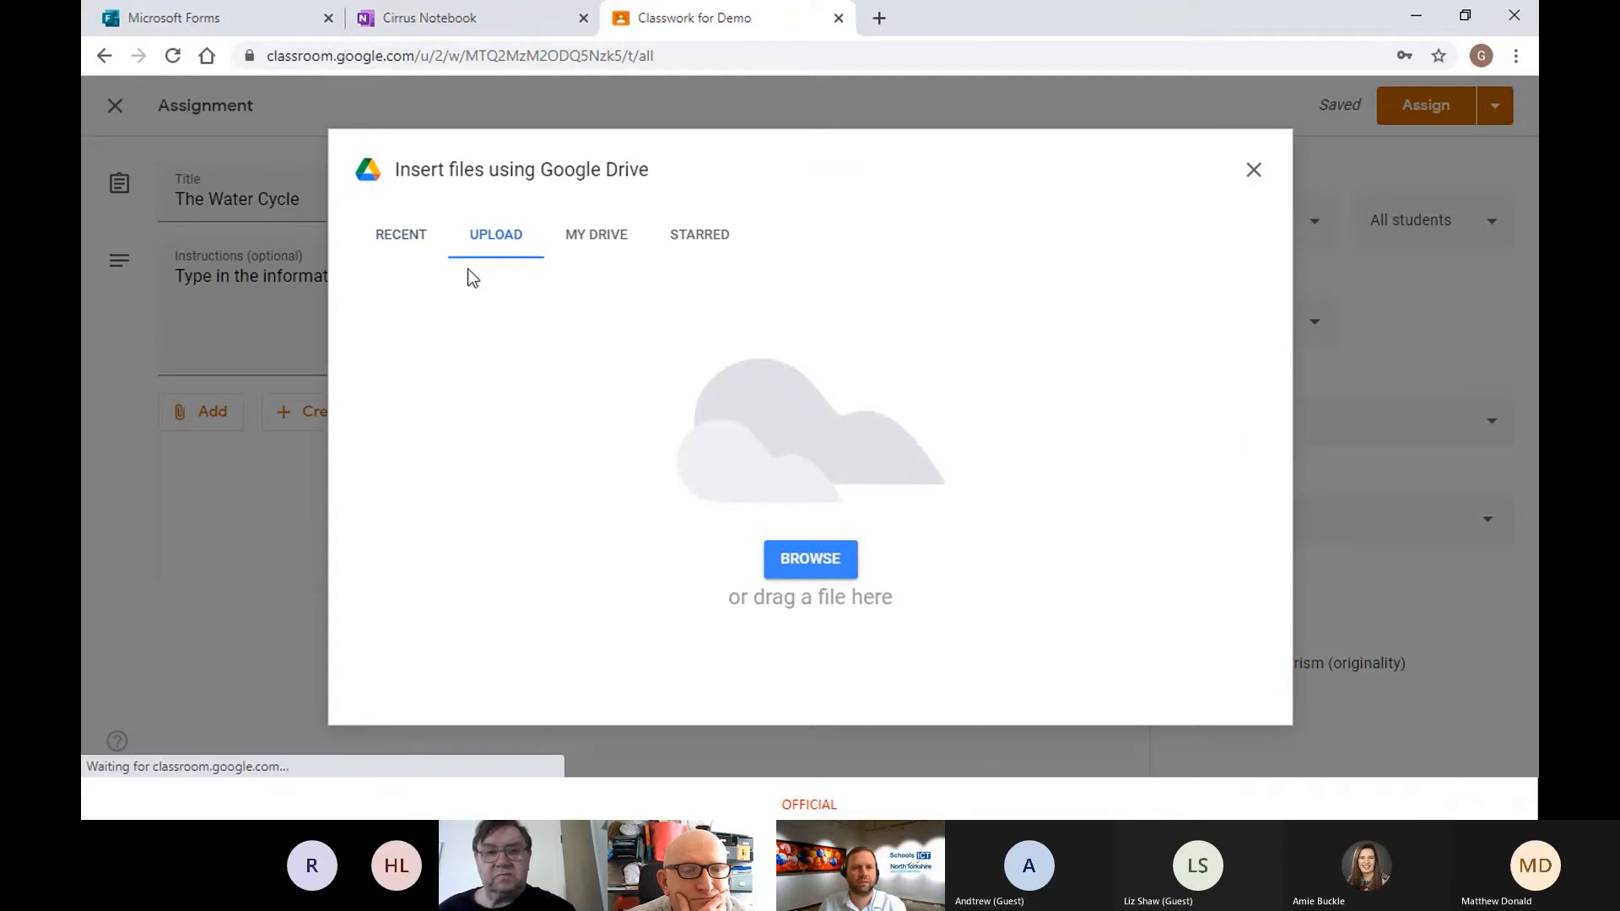
left_click(804, 562)
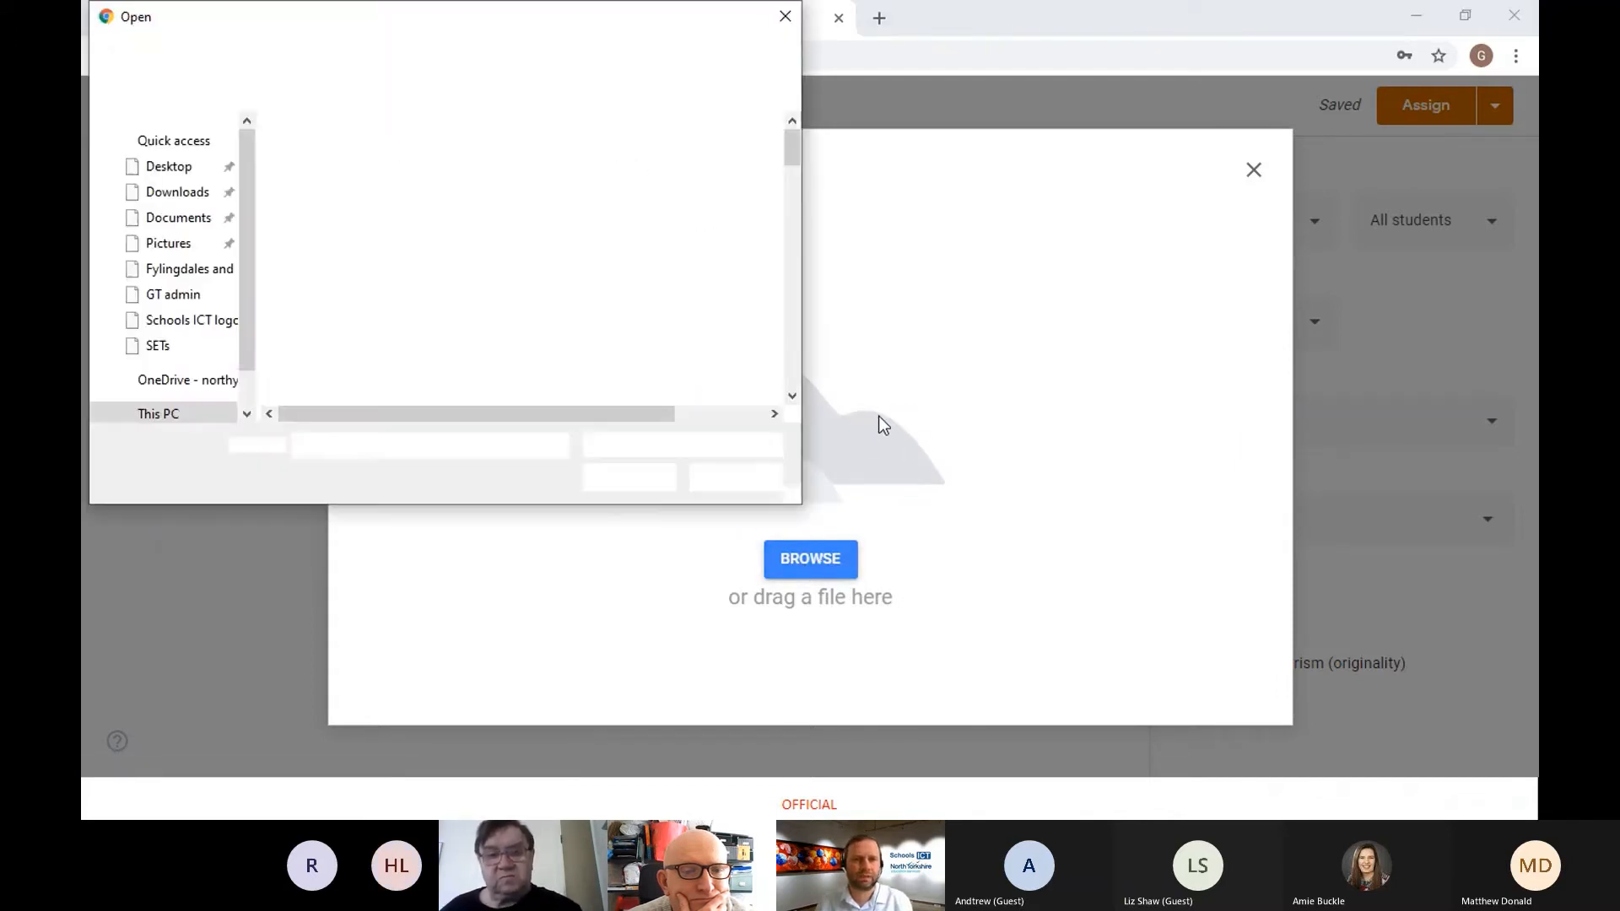
scroll(427, 251, "down", 6)
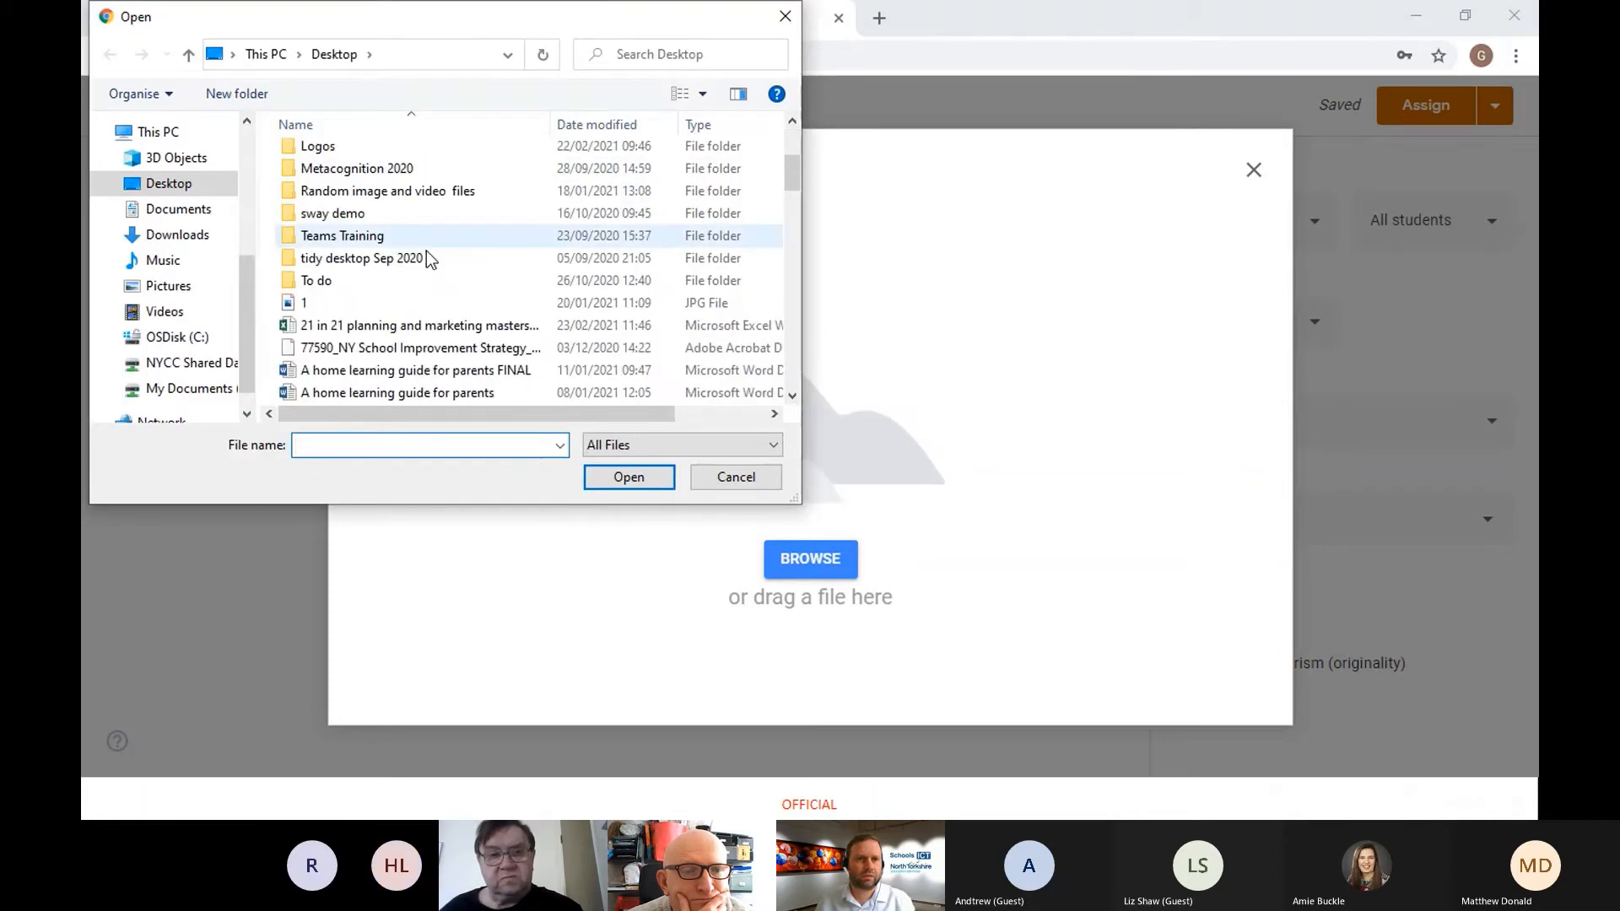
scroll(427, 251, "down", 1)
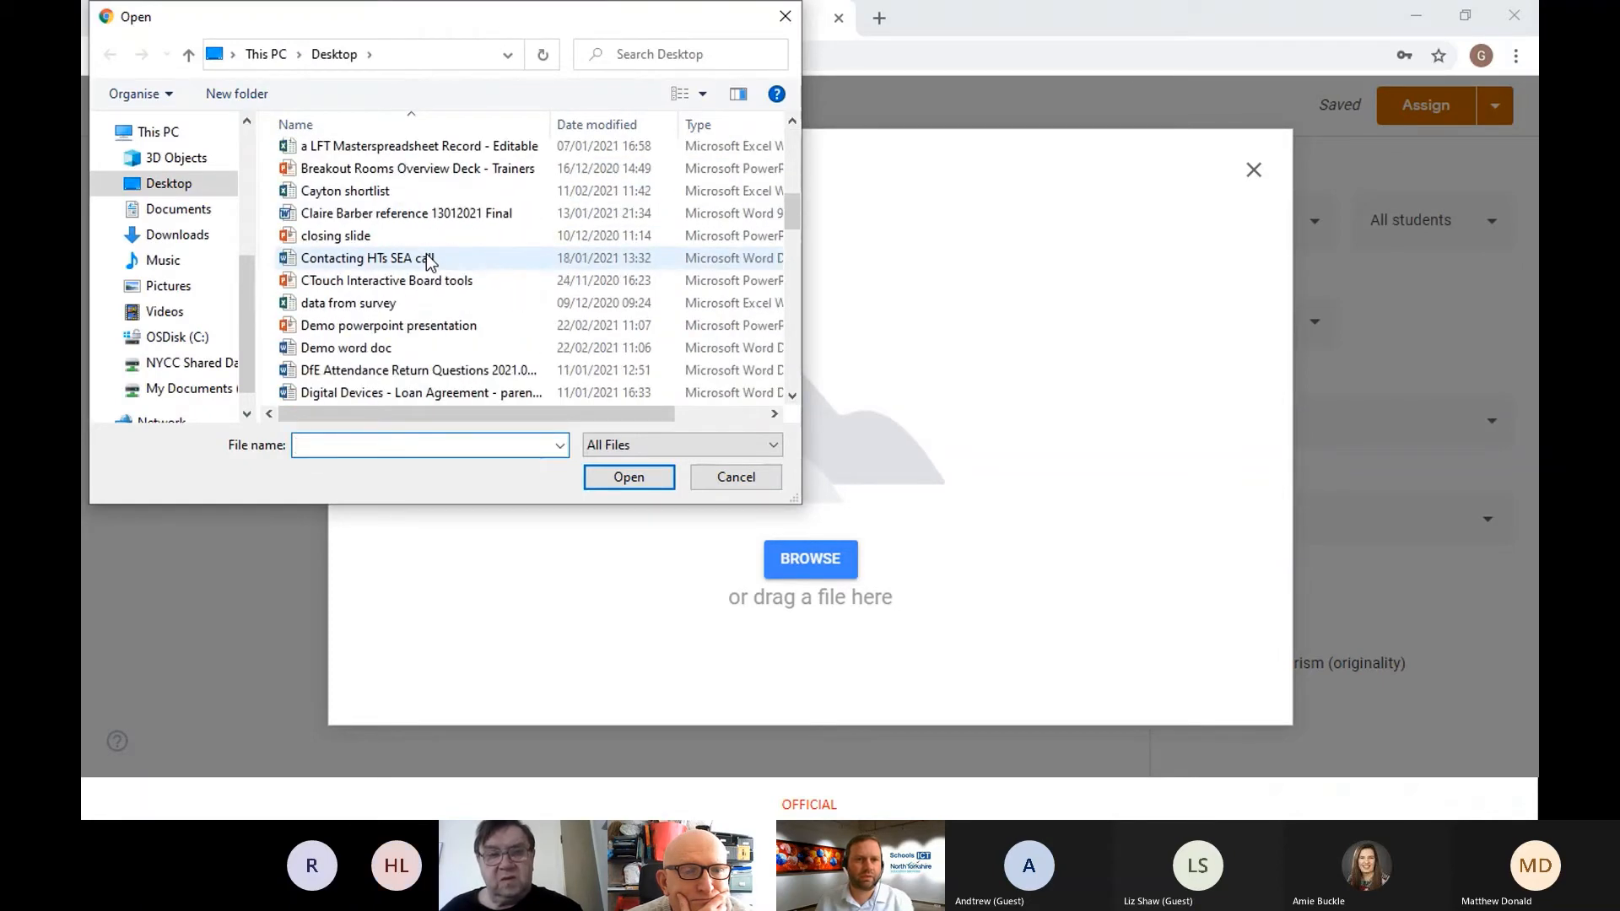
left_click(341, 346)
left_click(641, 478)
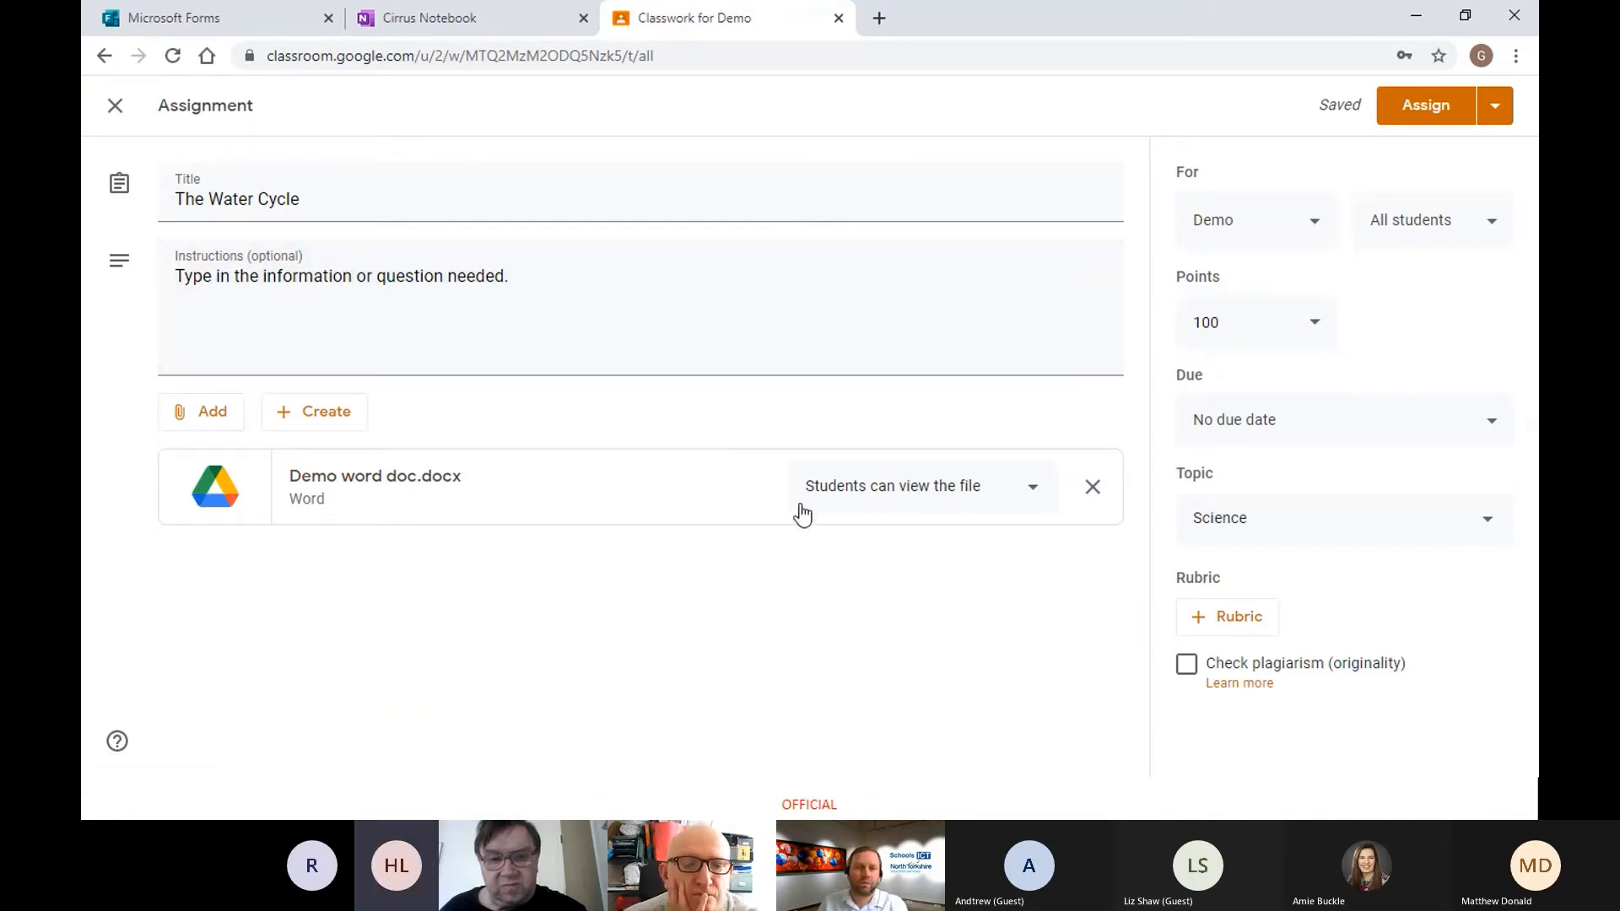
left_click(1037, 494)
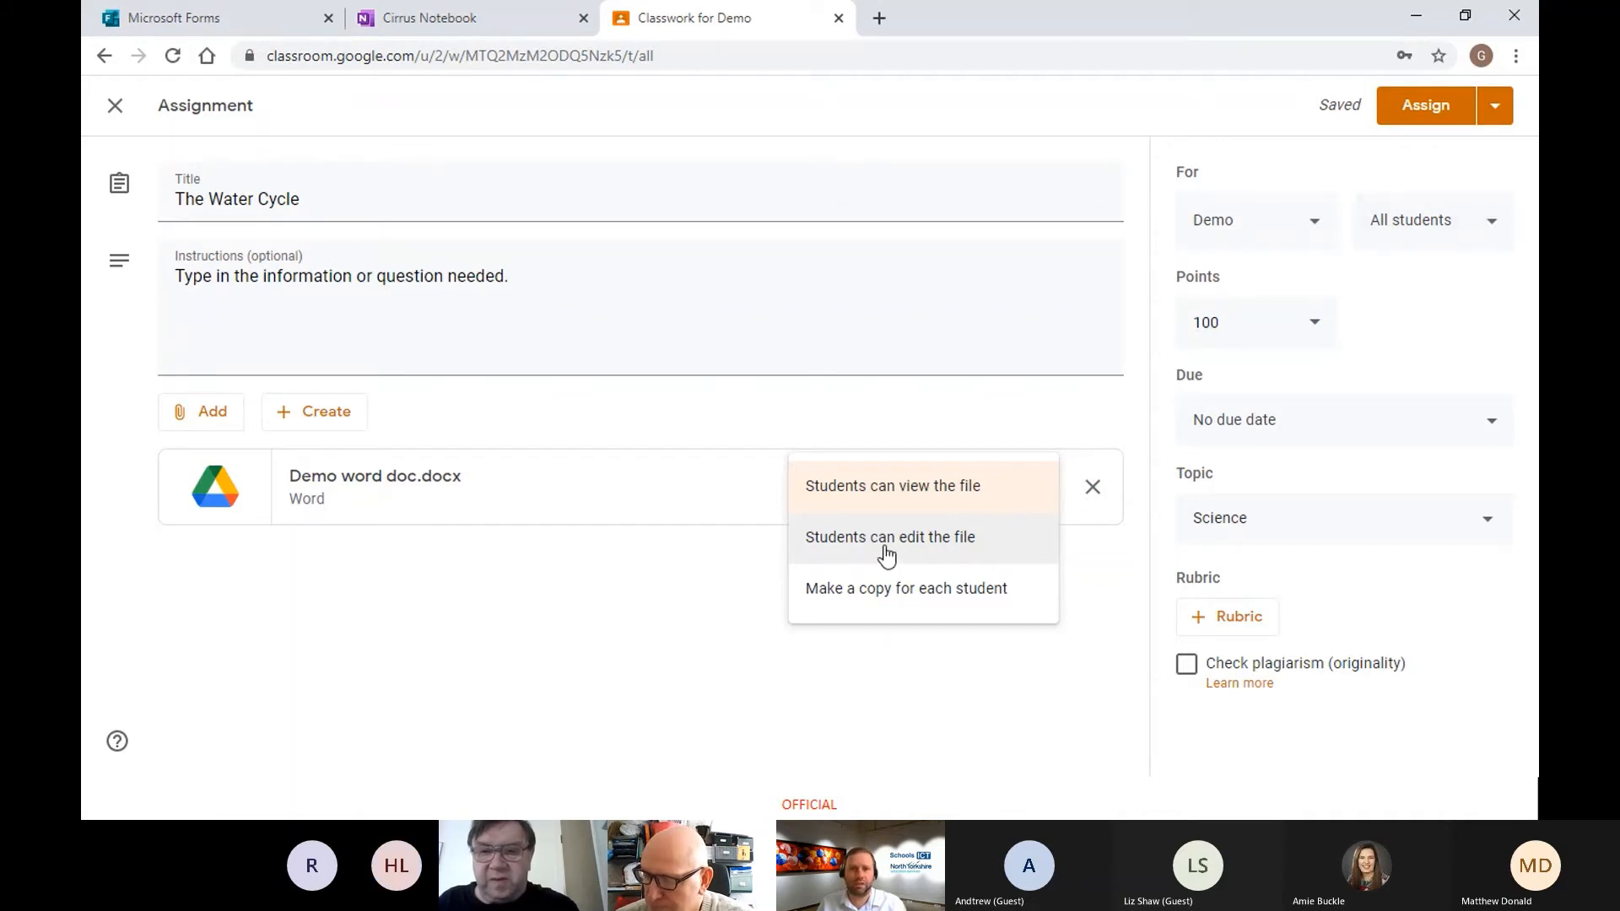
left_click(916, 596)
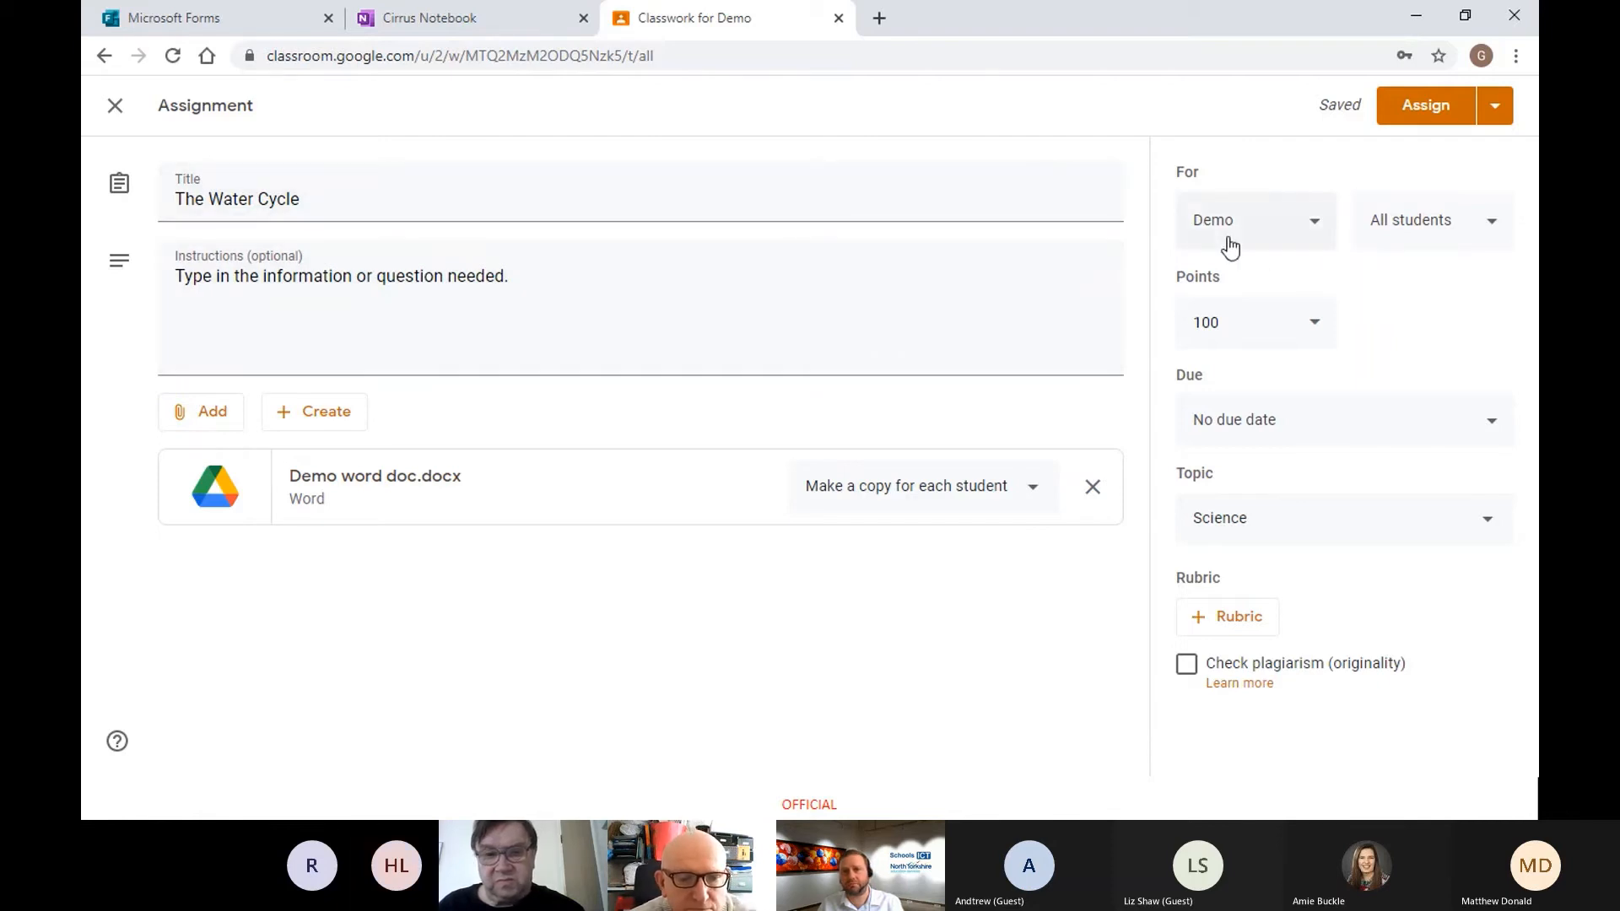
Step: Check which students the assignment can be given to, and set its points to Unmarked
left_click(1495, 229)
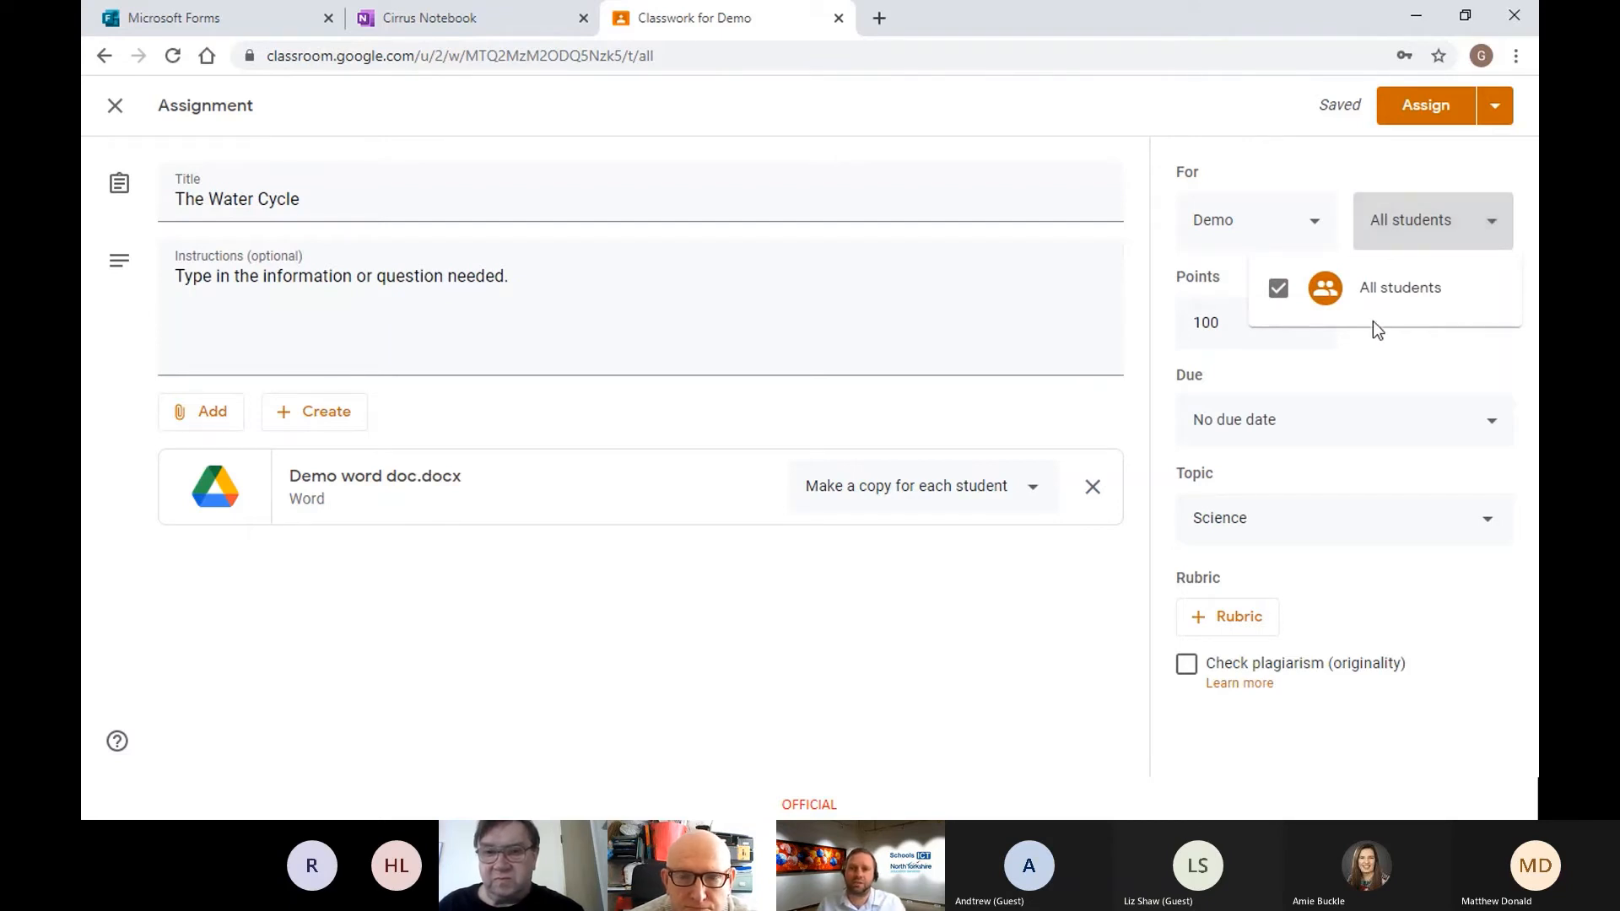
left_click(880, 639)
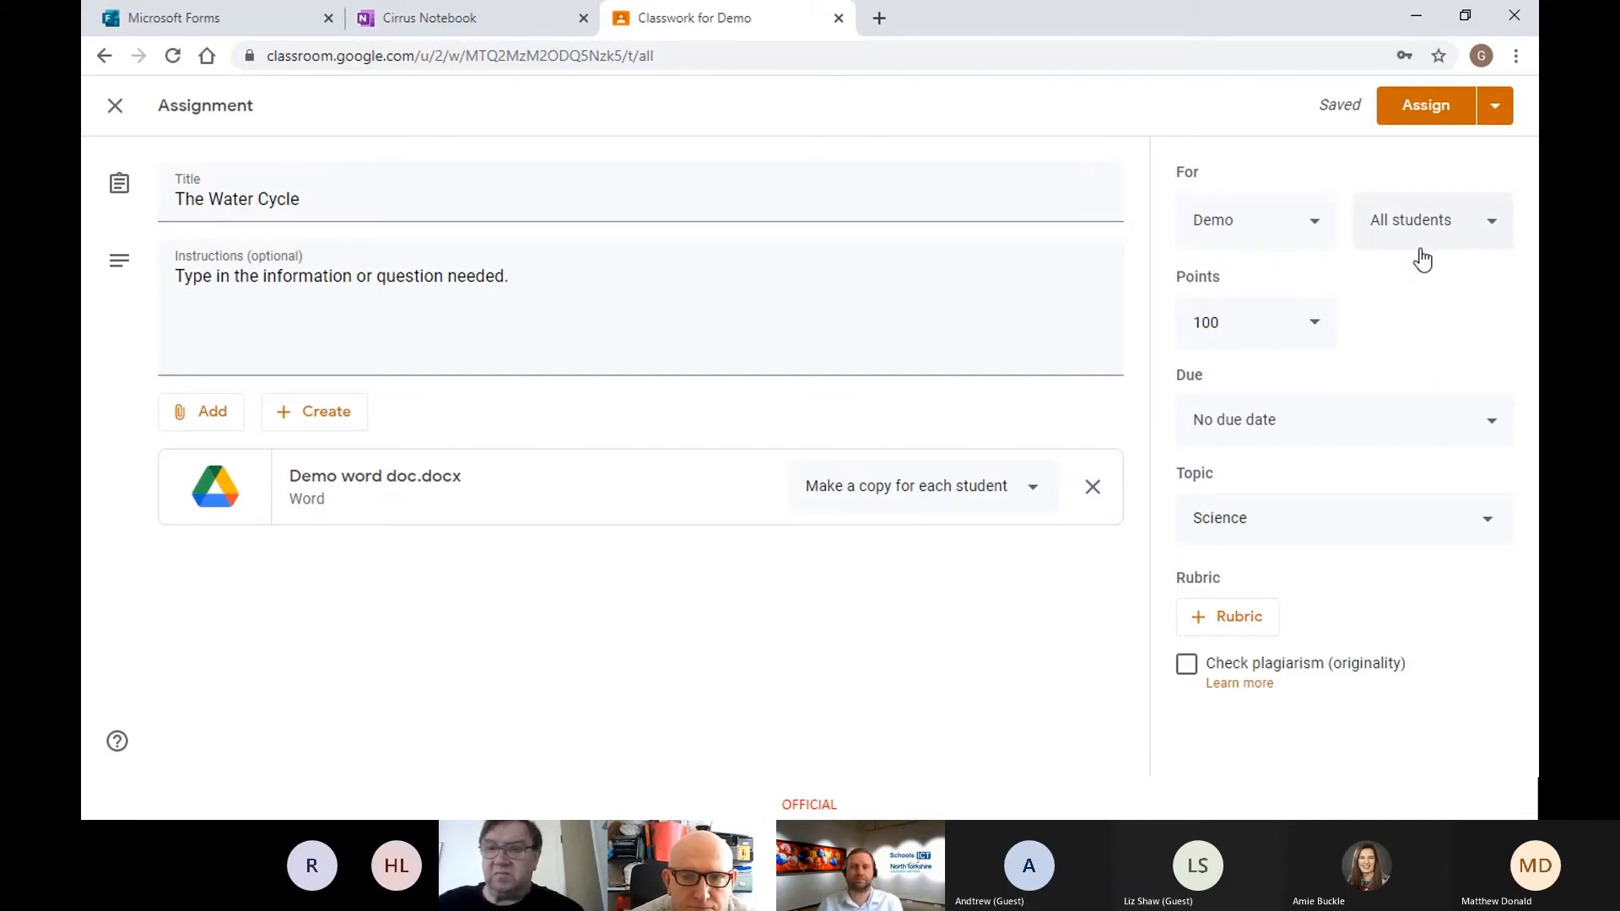
left_click(1313, 325)
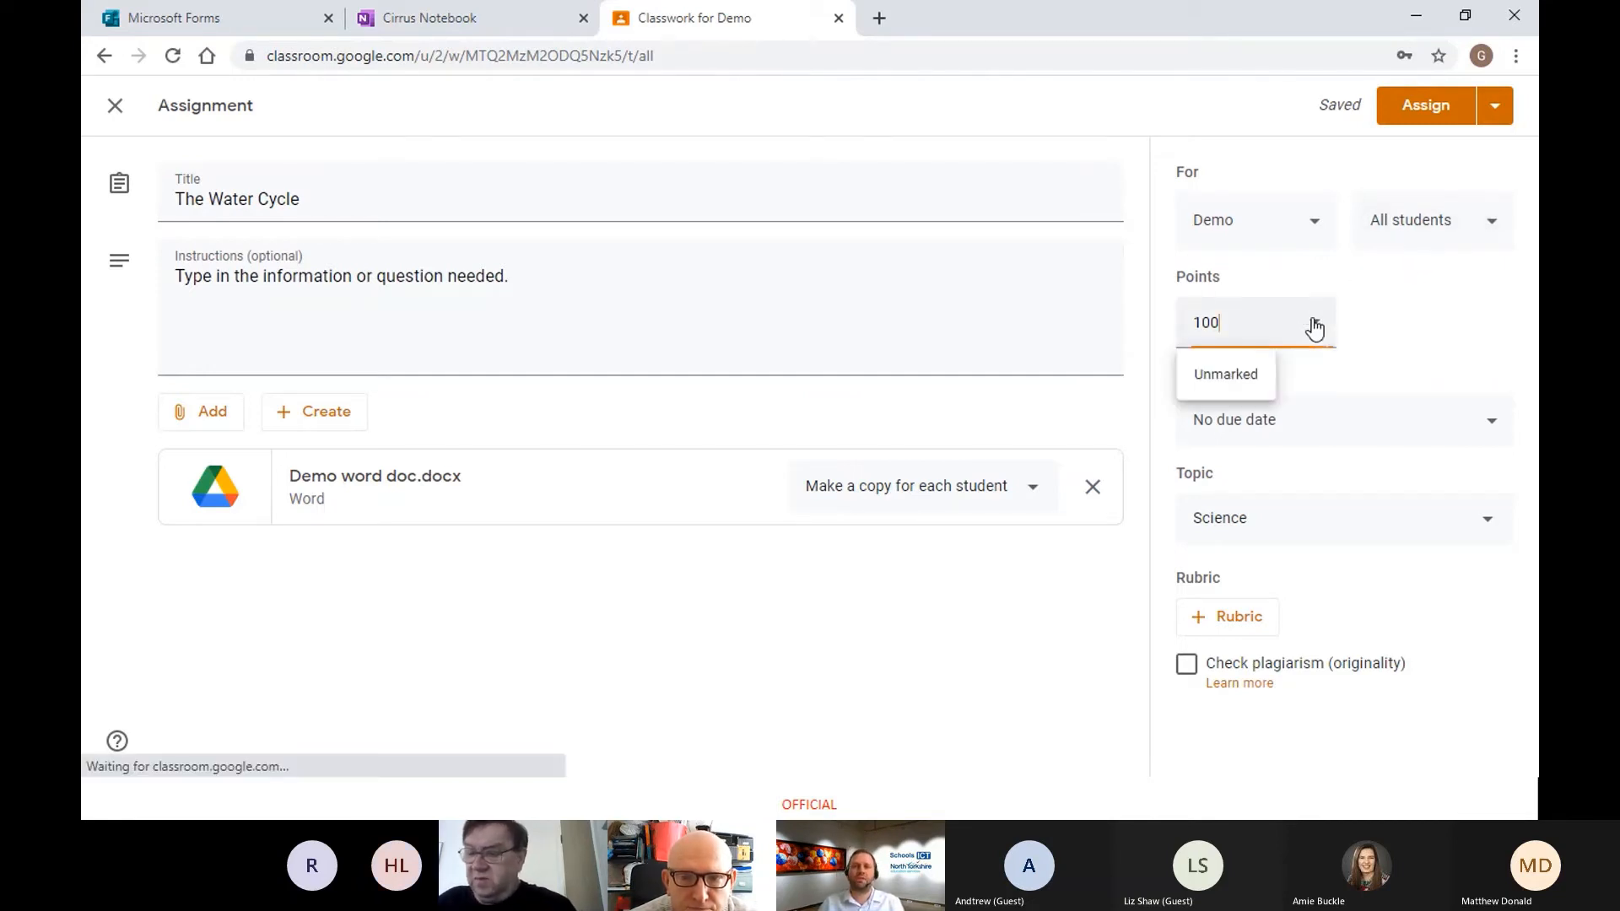
left_click(1232, 381)
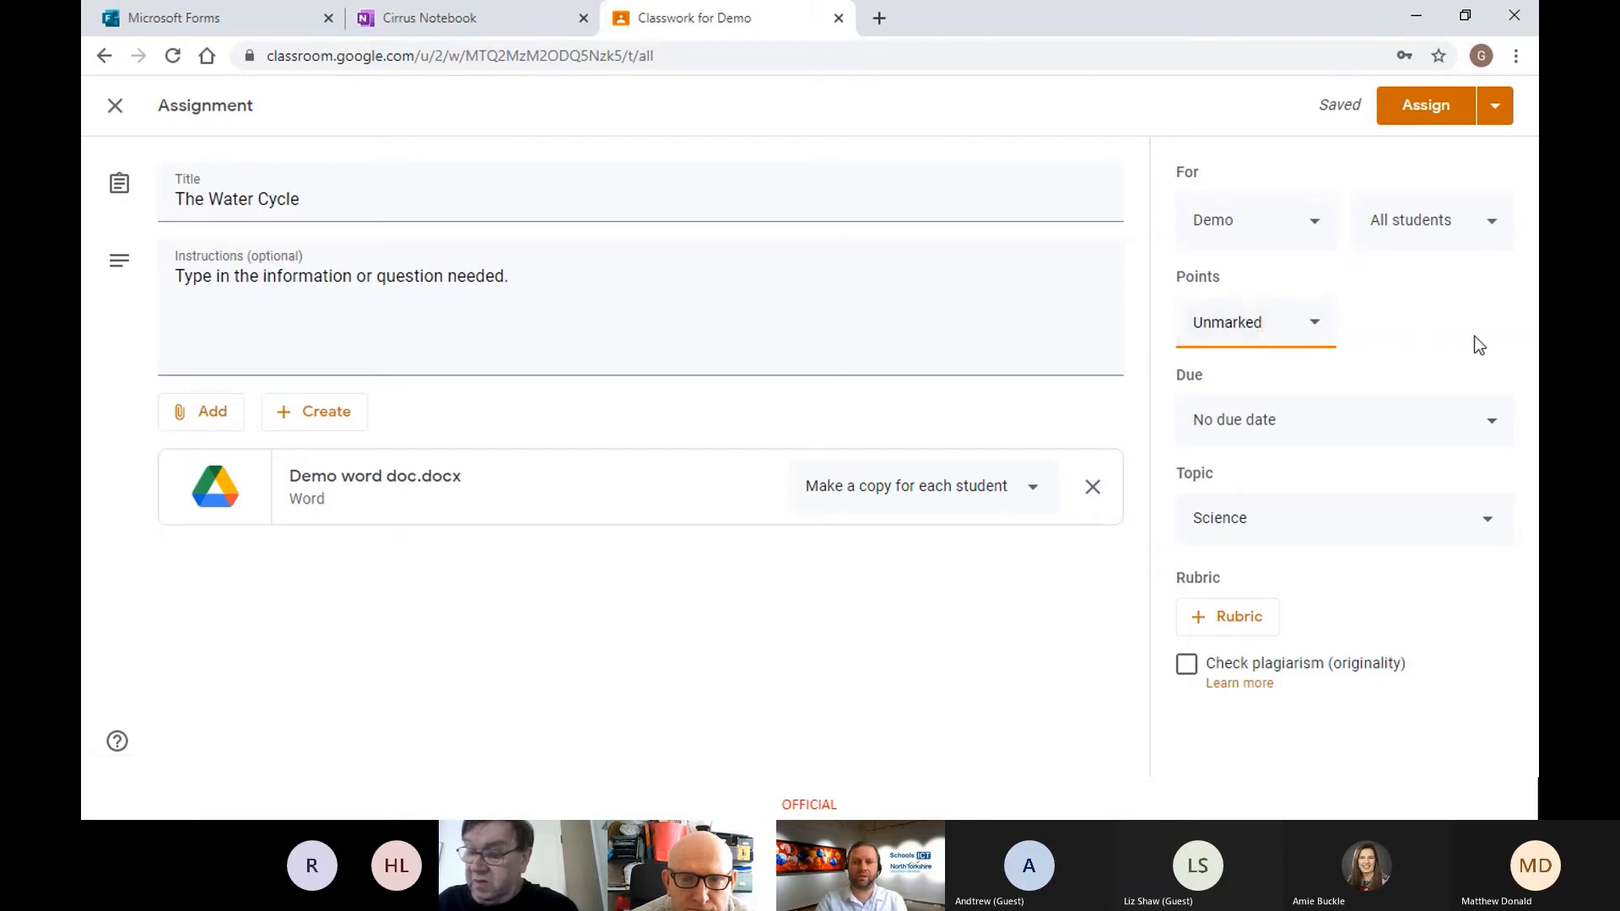
Step: Replace the Unmarked setting with 100 points for the assignment
key("BackSpace")
key("BackSpace")
key("BackSpace")
key("BackSpace")
key("BackSpace")
key("BackSpace")
key("BackSpace")
key("BackSpace")
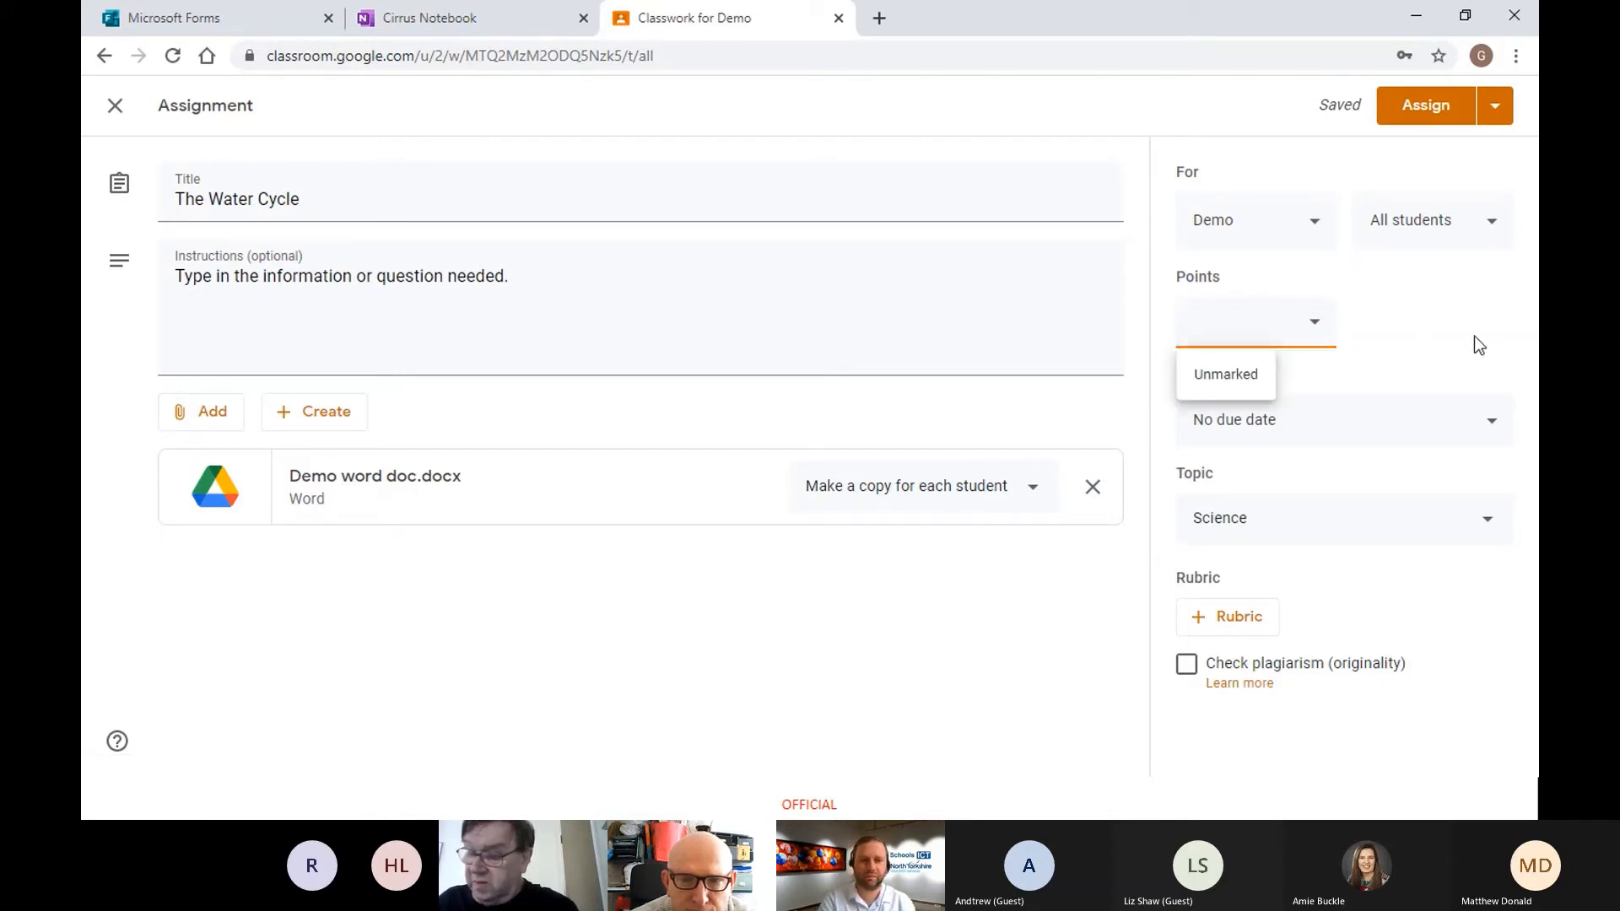
type("11")
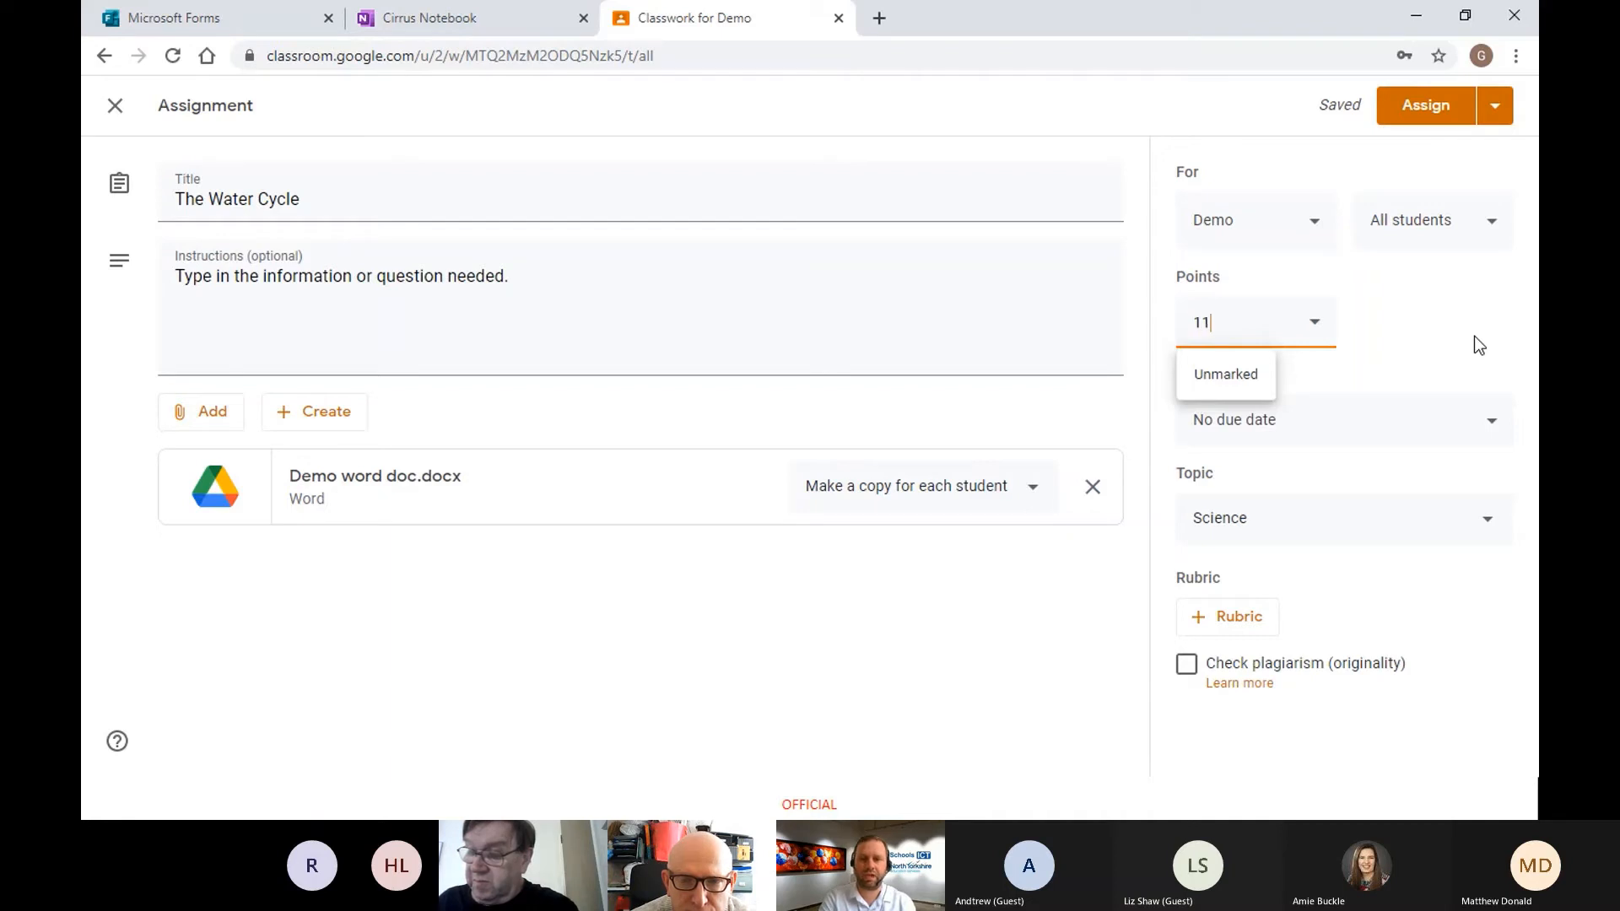
type("00")
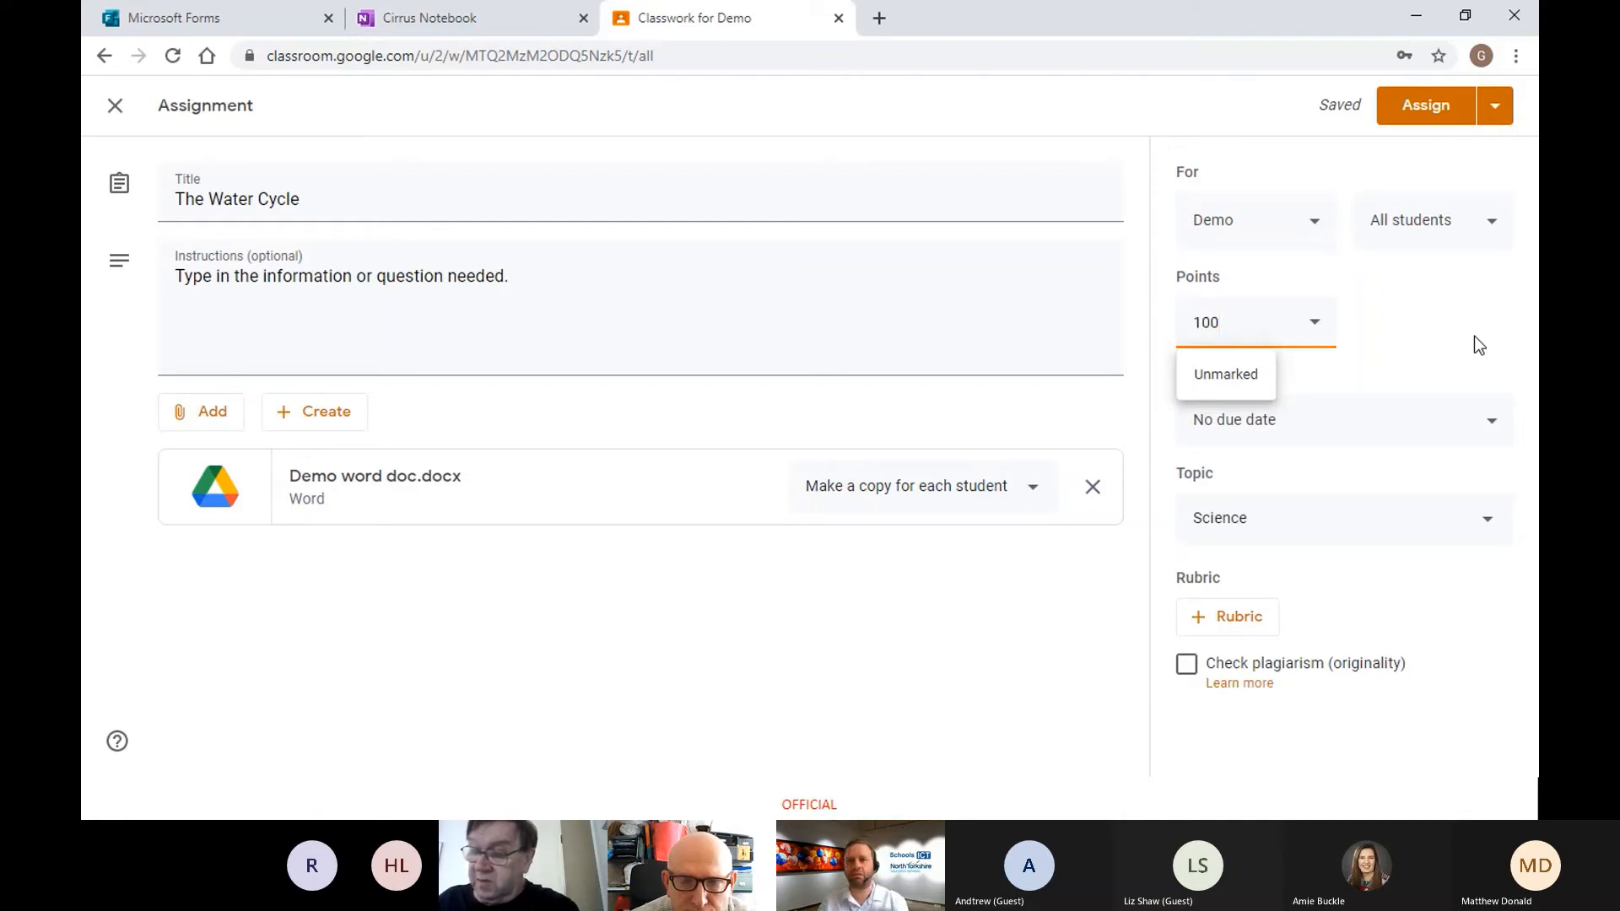
Step: Set the assignment's due date to 24 Feb 2021 and its due time to 17:00
left_click(1455, 348)
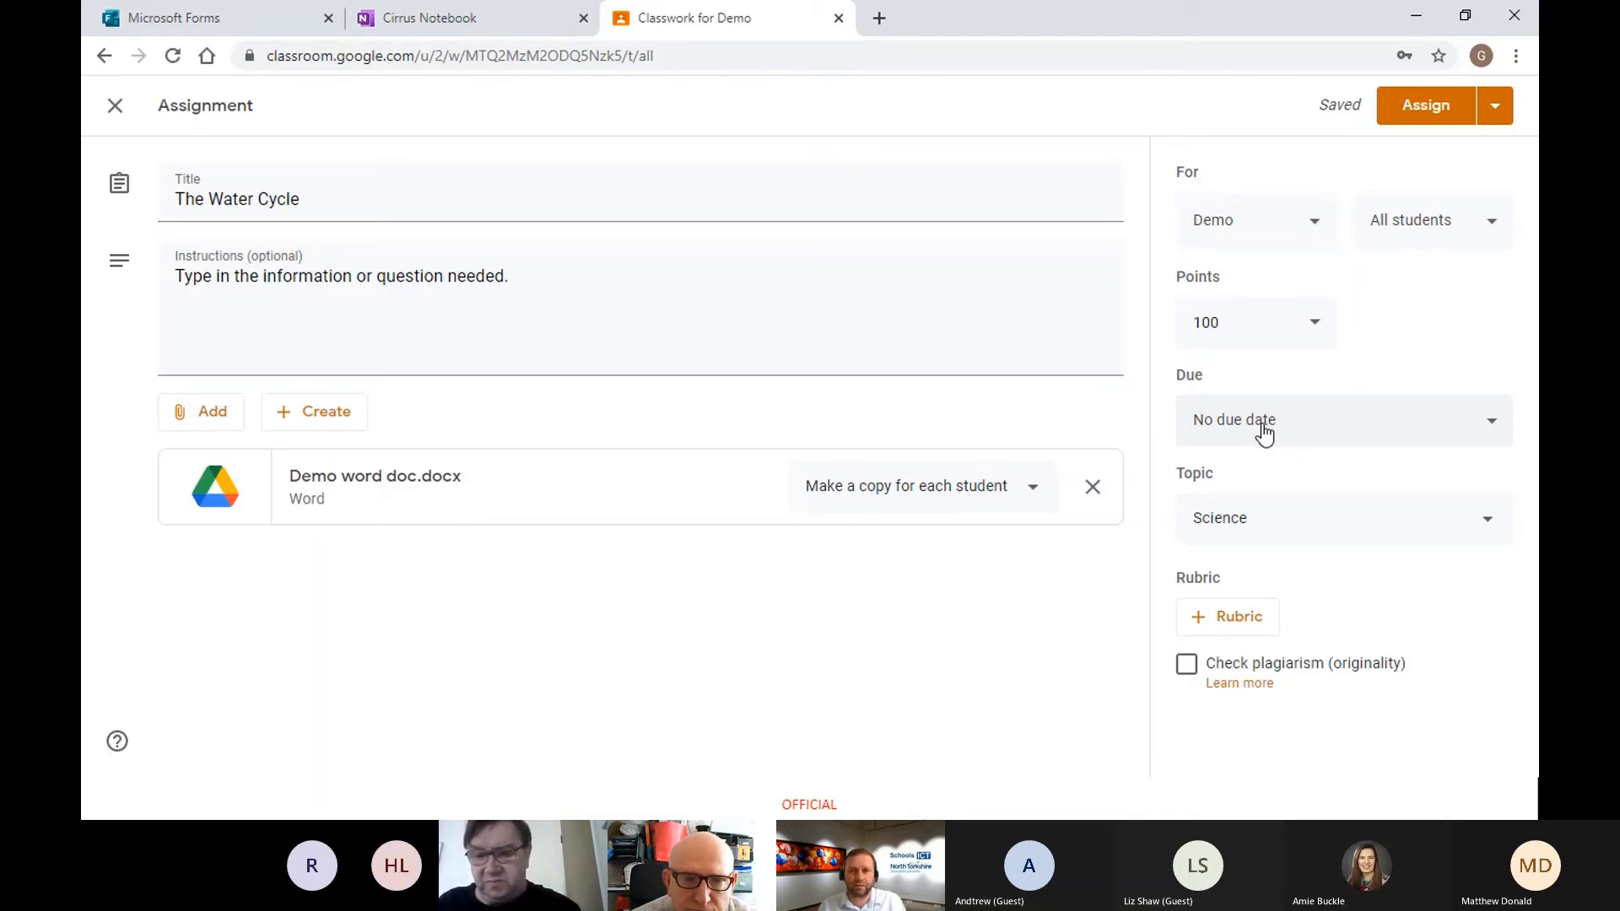
left_click(1491, 435)
left_click(1403, 506)
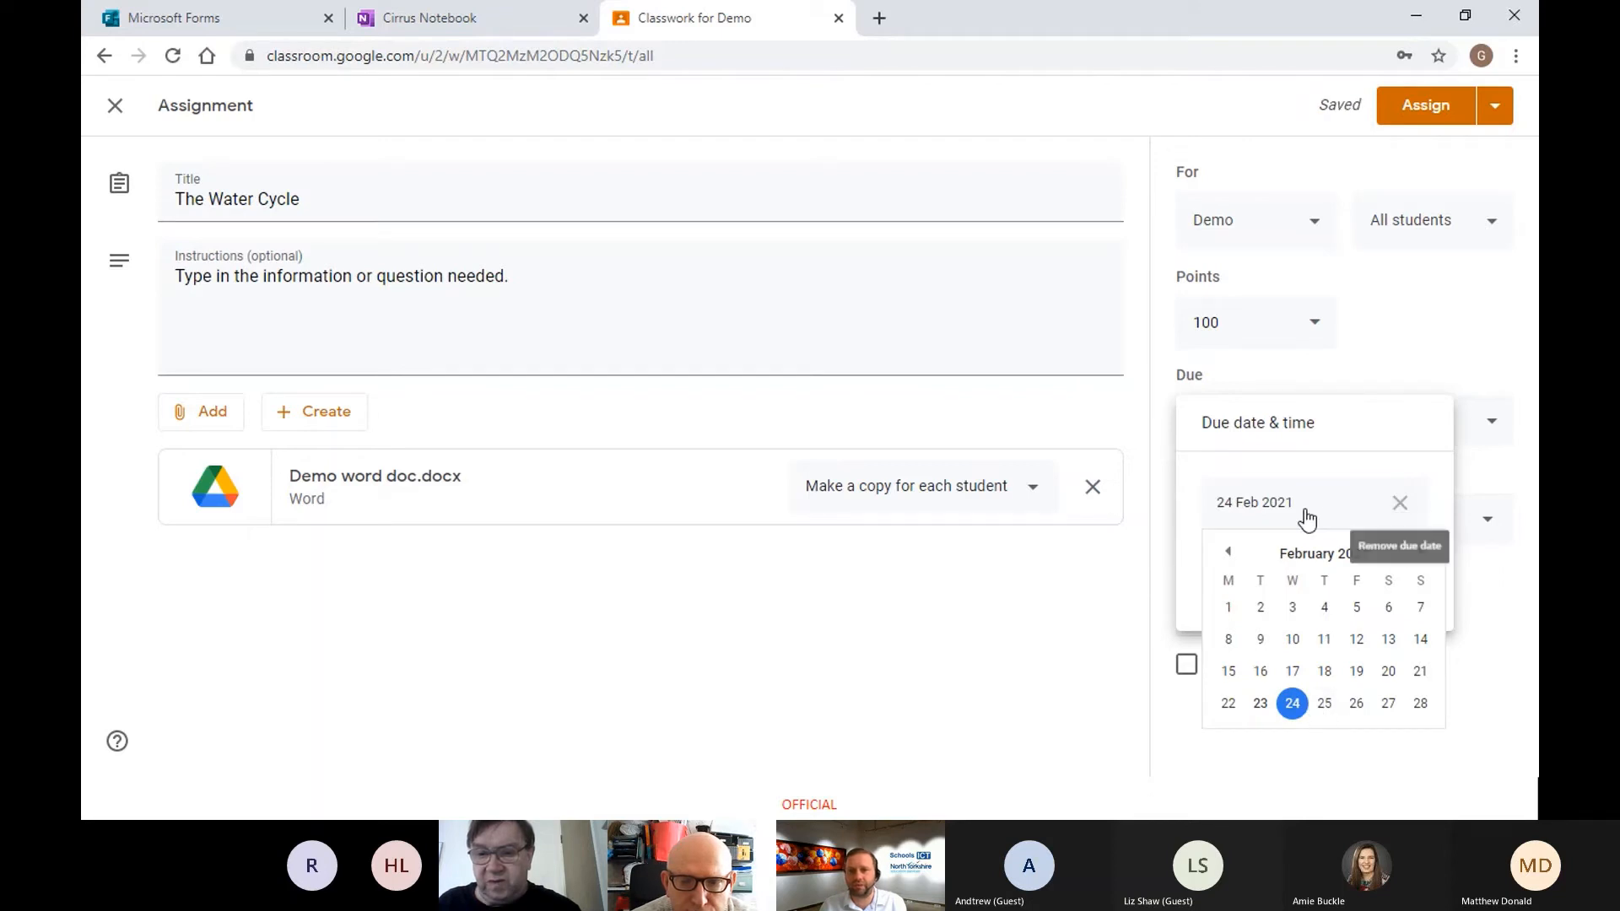
left_click(1293, 703)
left_click(1304, 576)
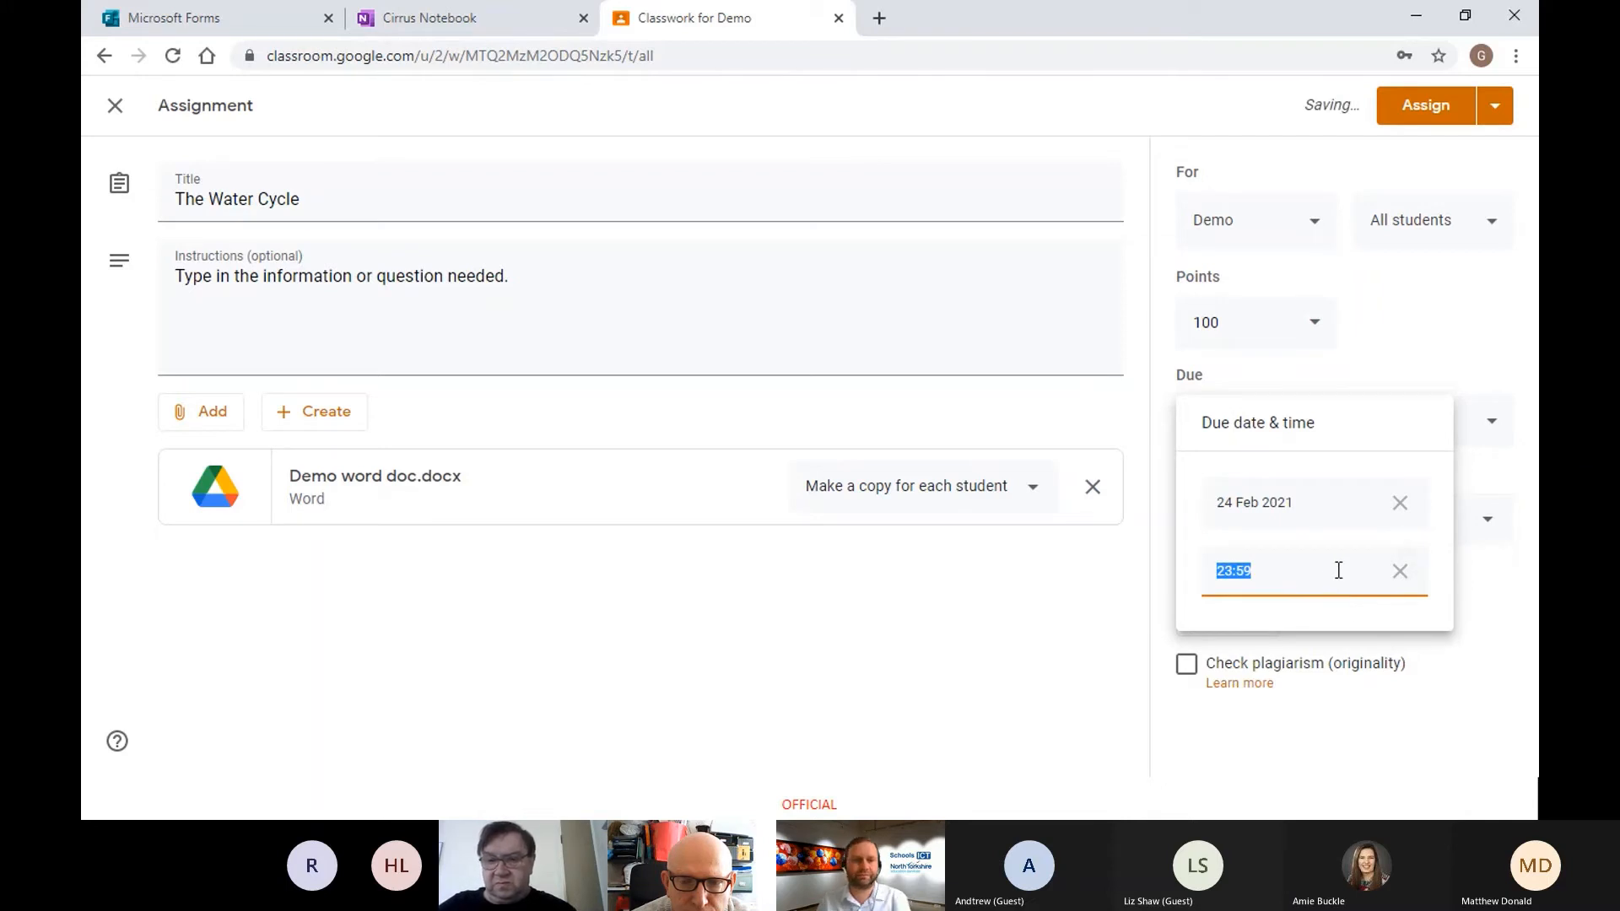
type("17")
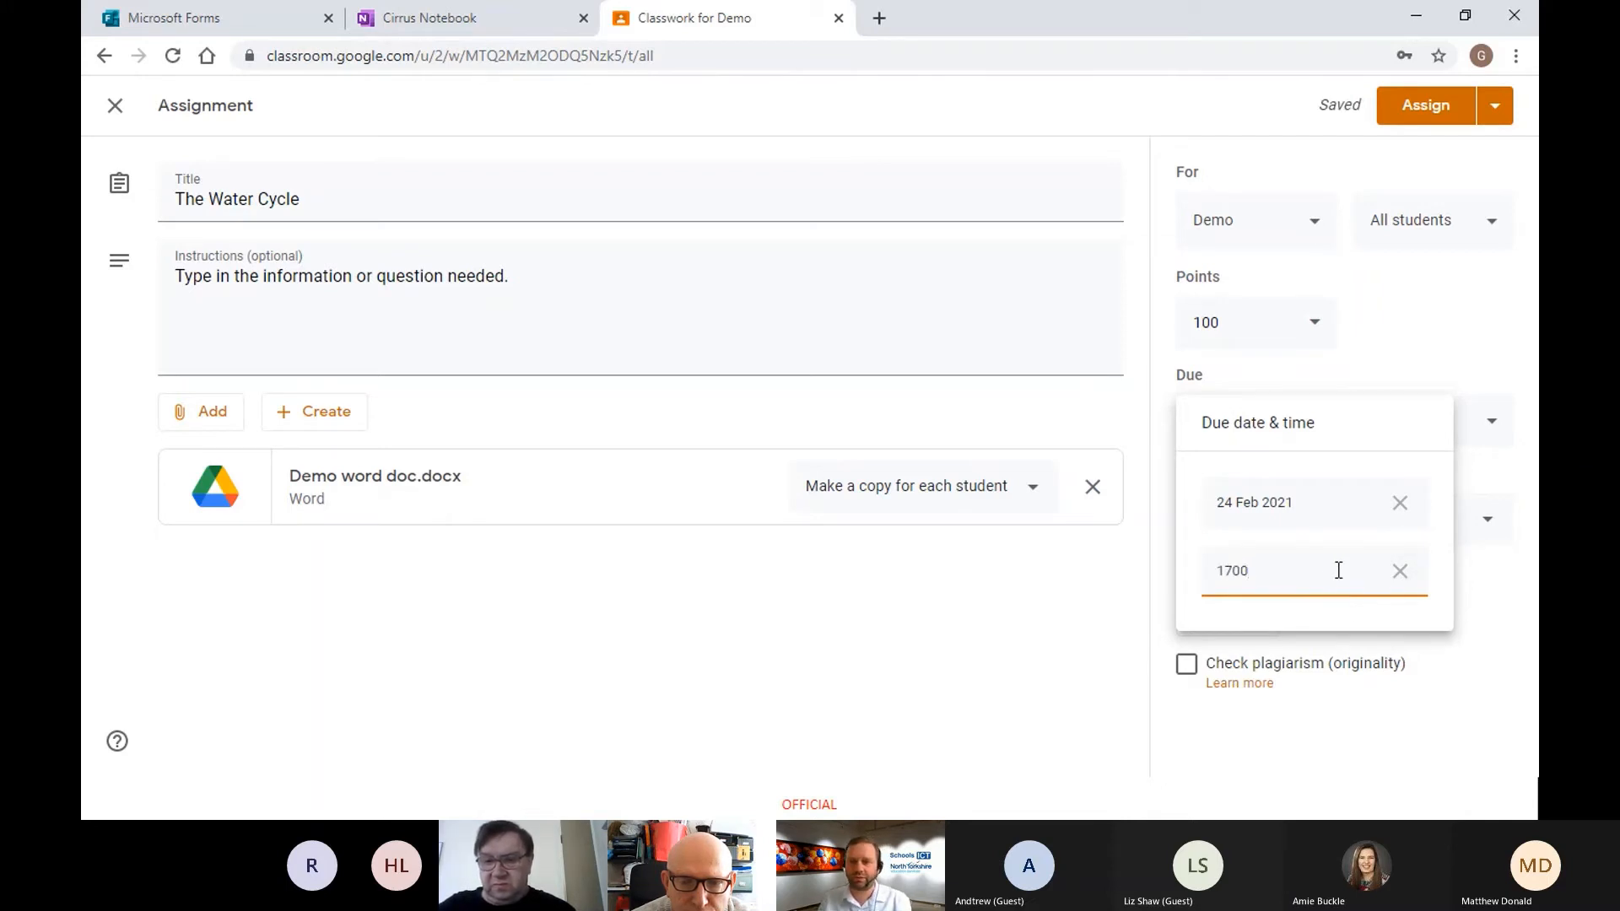
type(":")
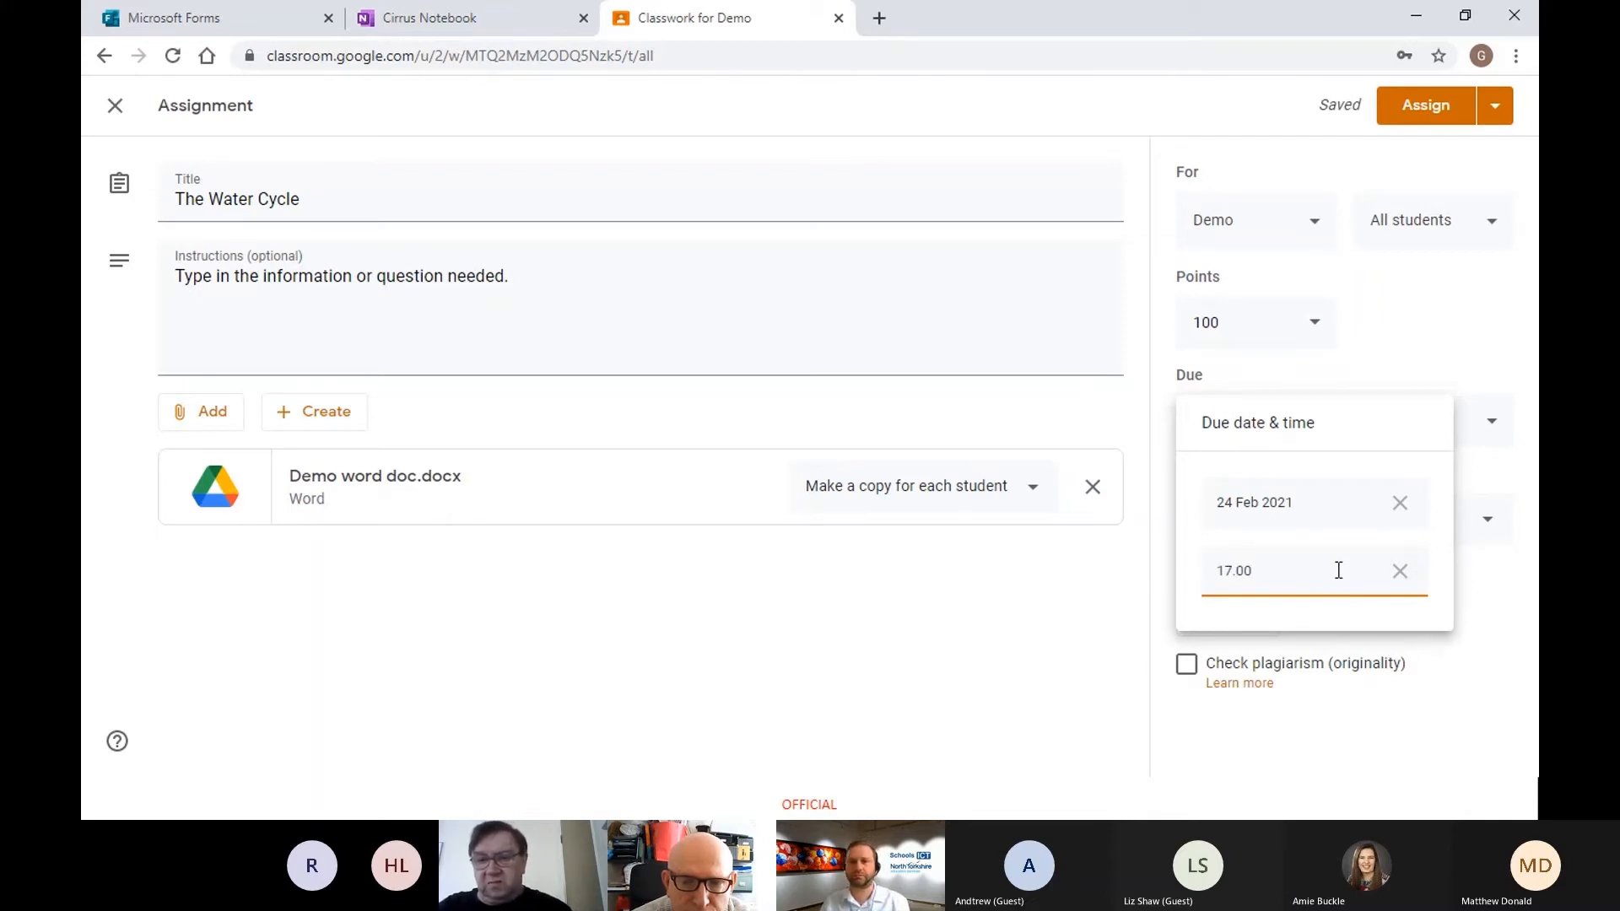
left_click(1162, 562)
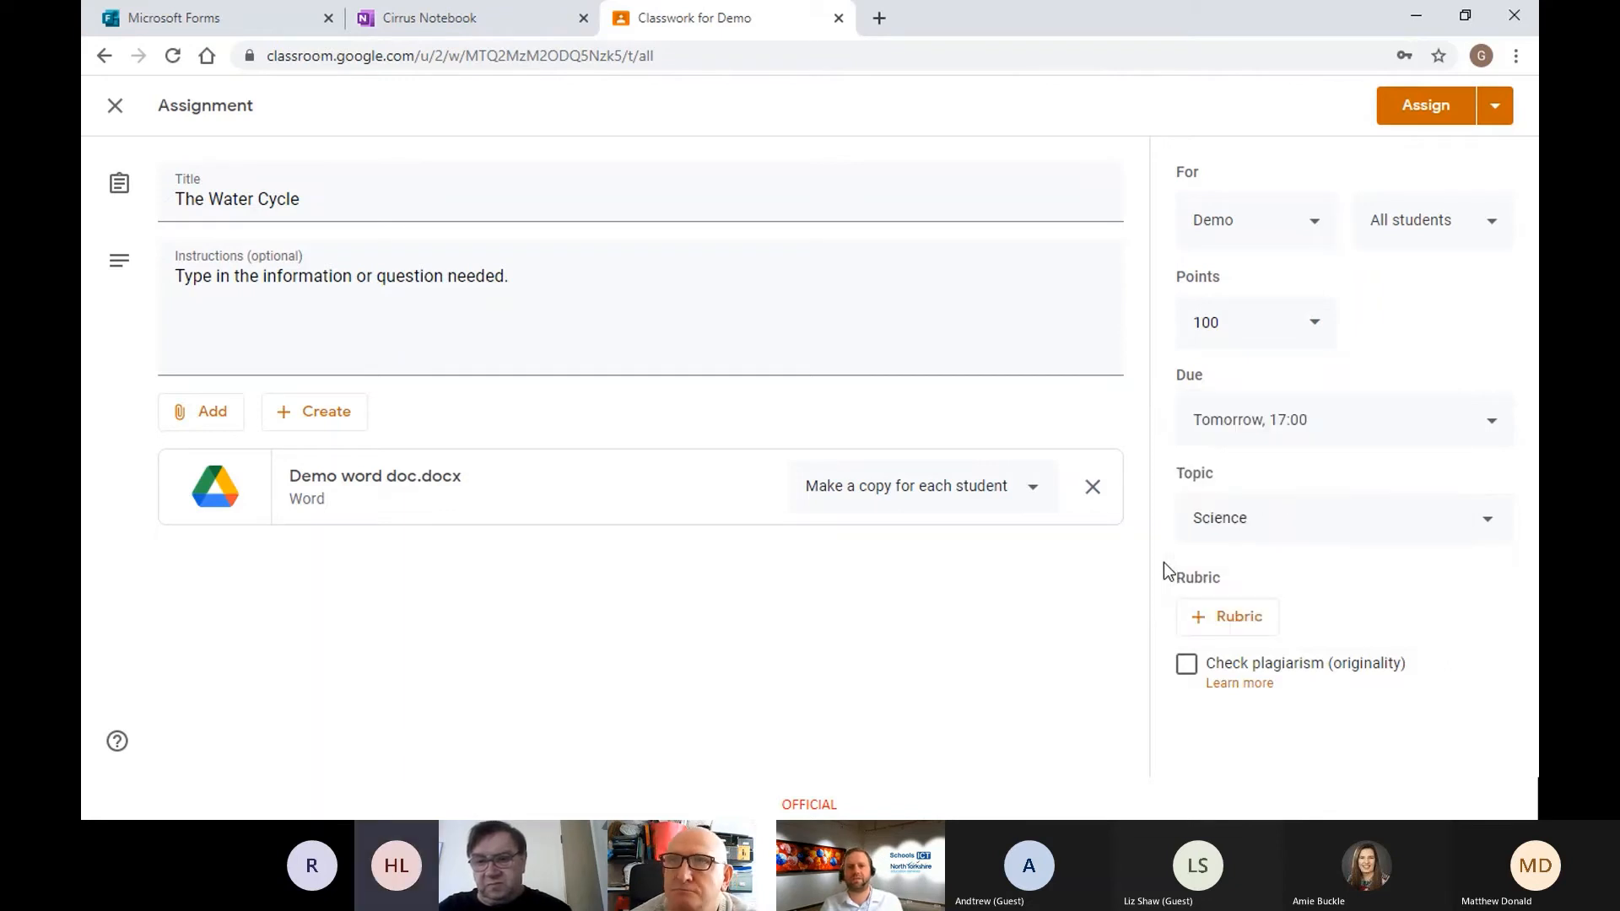
Step: Change the assignment's due date to 23 Feb 2021
left_click(1280, 443)
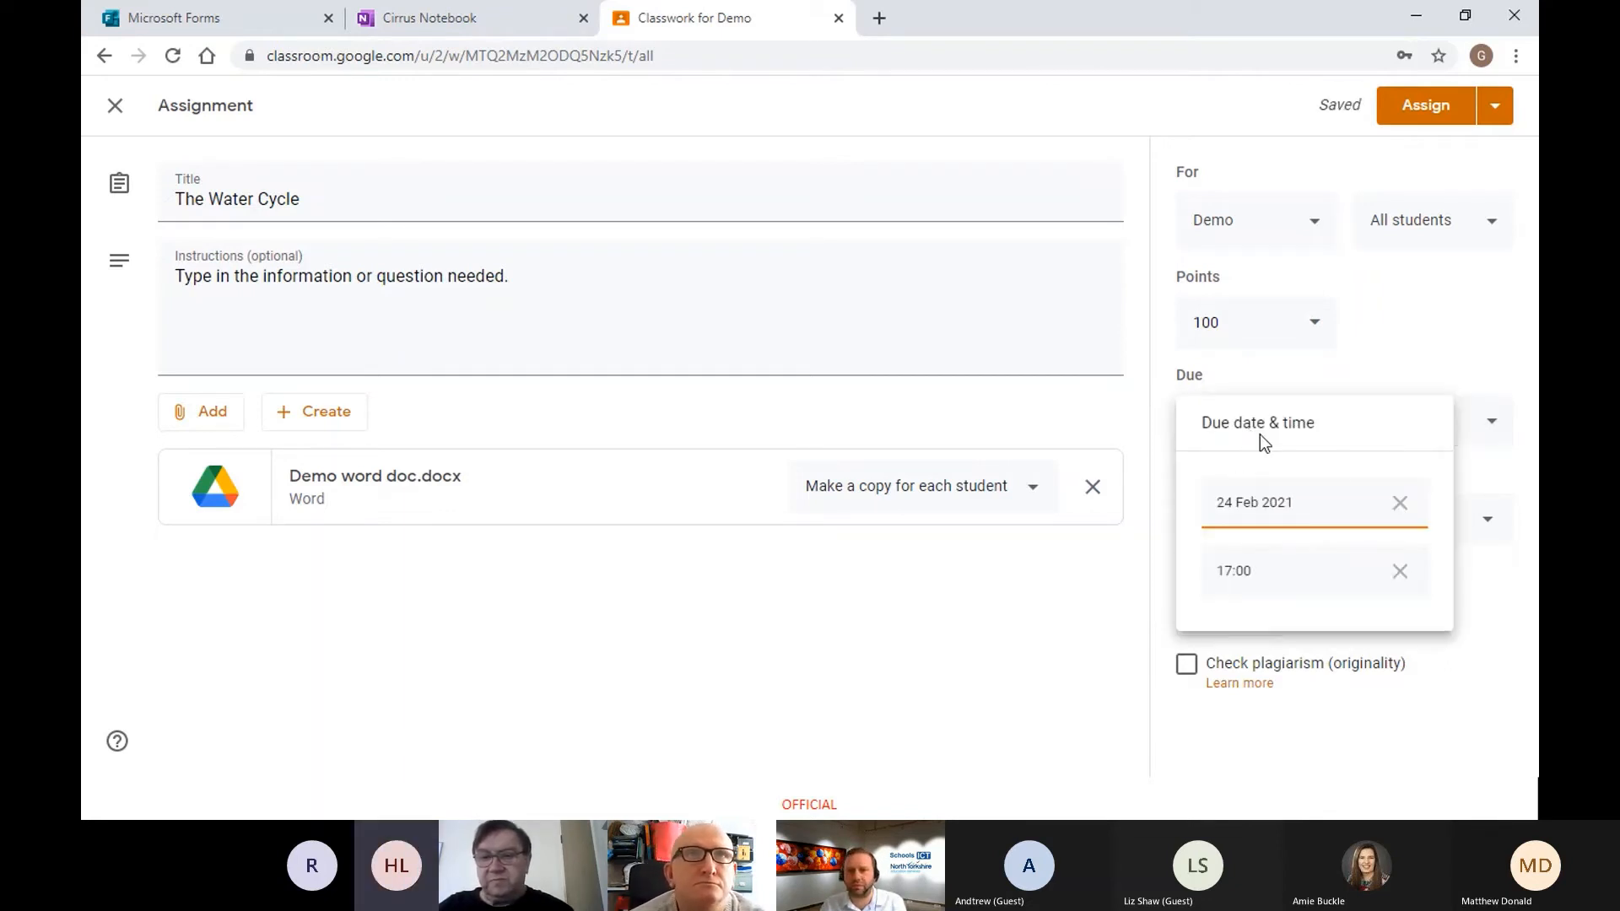
left_click(1354, 508)
left_click(1260, 703)
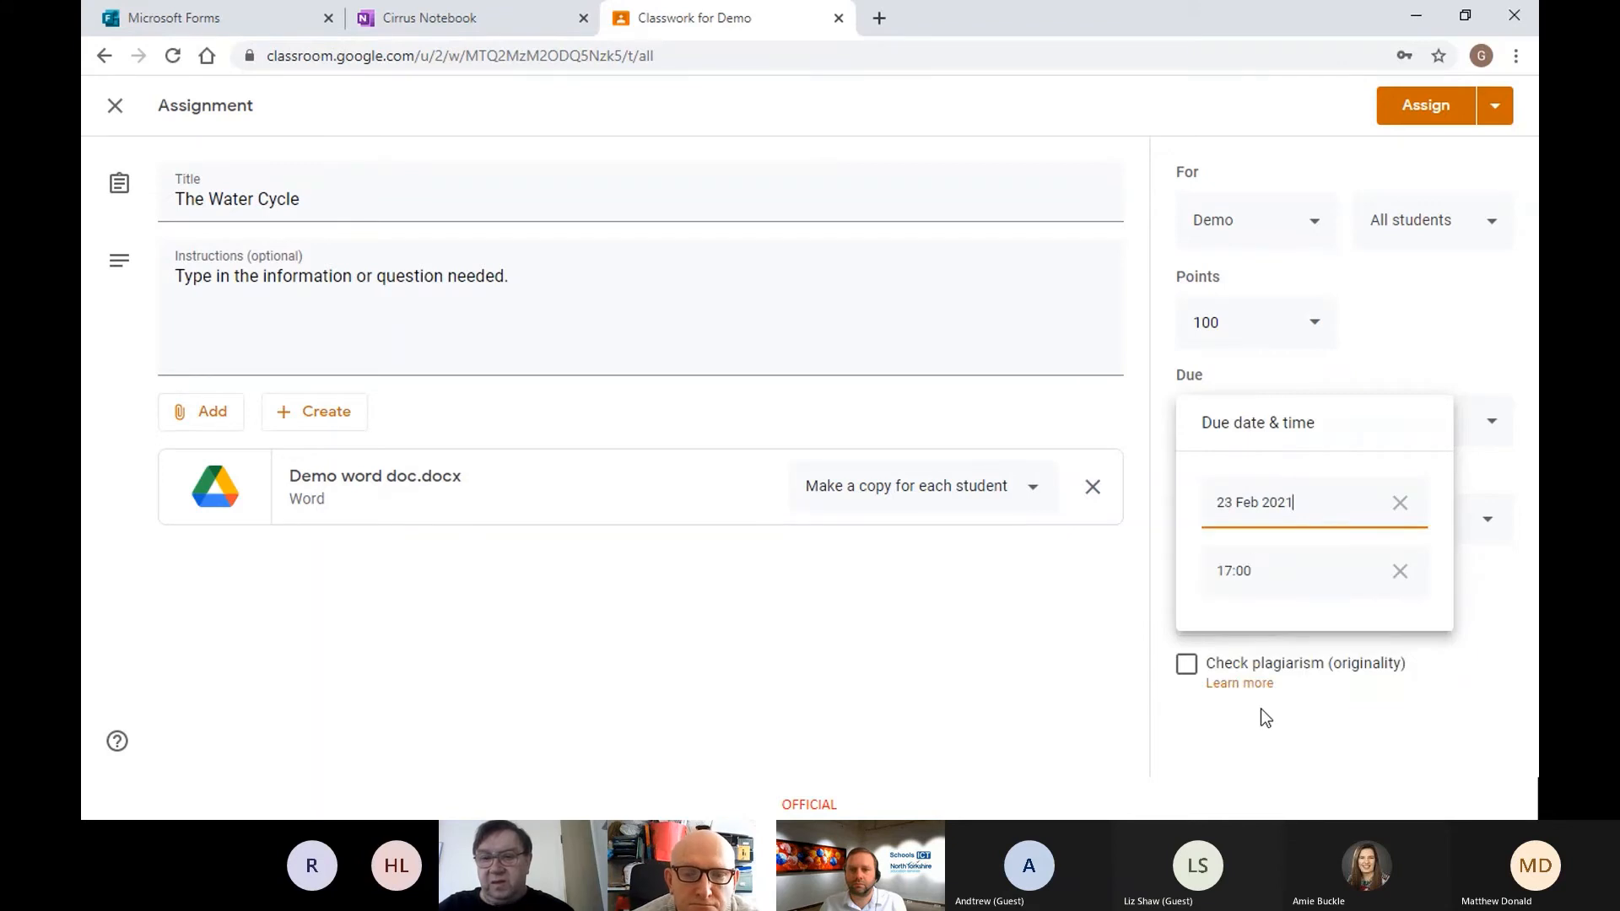
left_click(1163, 504)
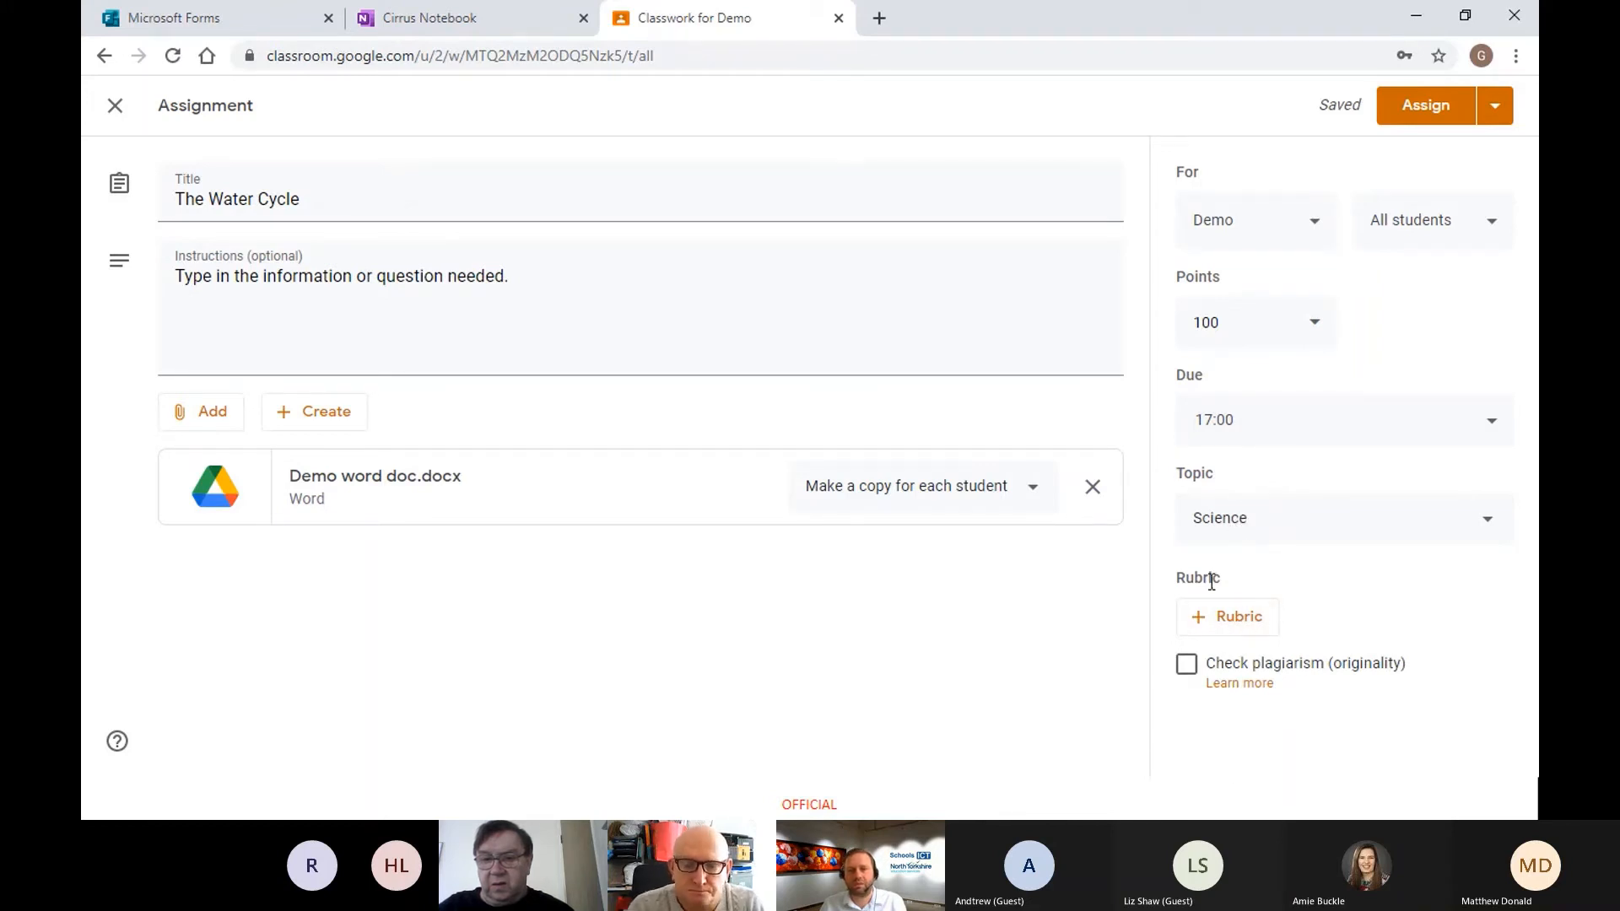
Step: Review the ways to add a rubric, and check the class's remaining allowance of originality reports
left_click(1213, 625)
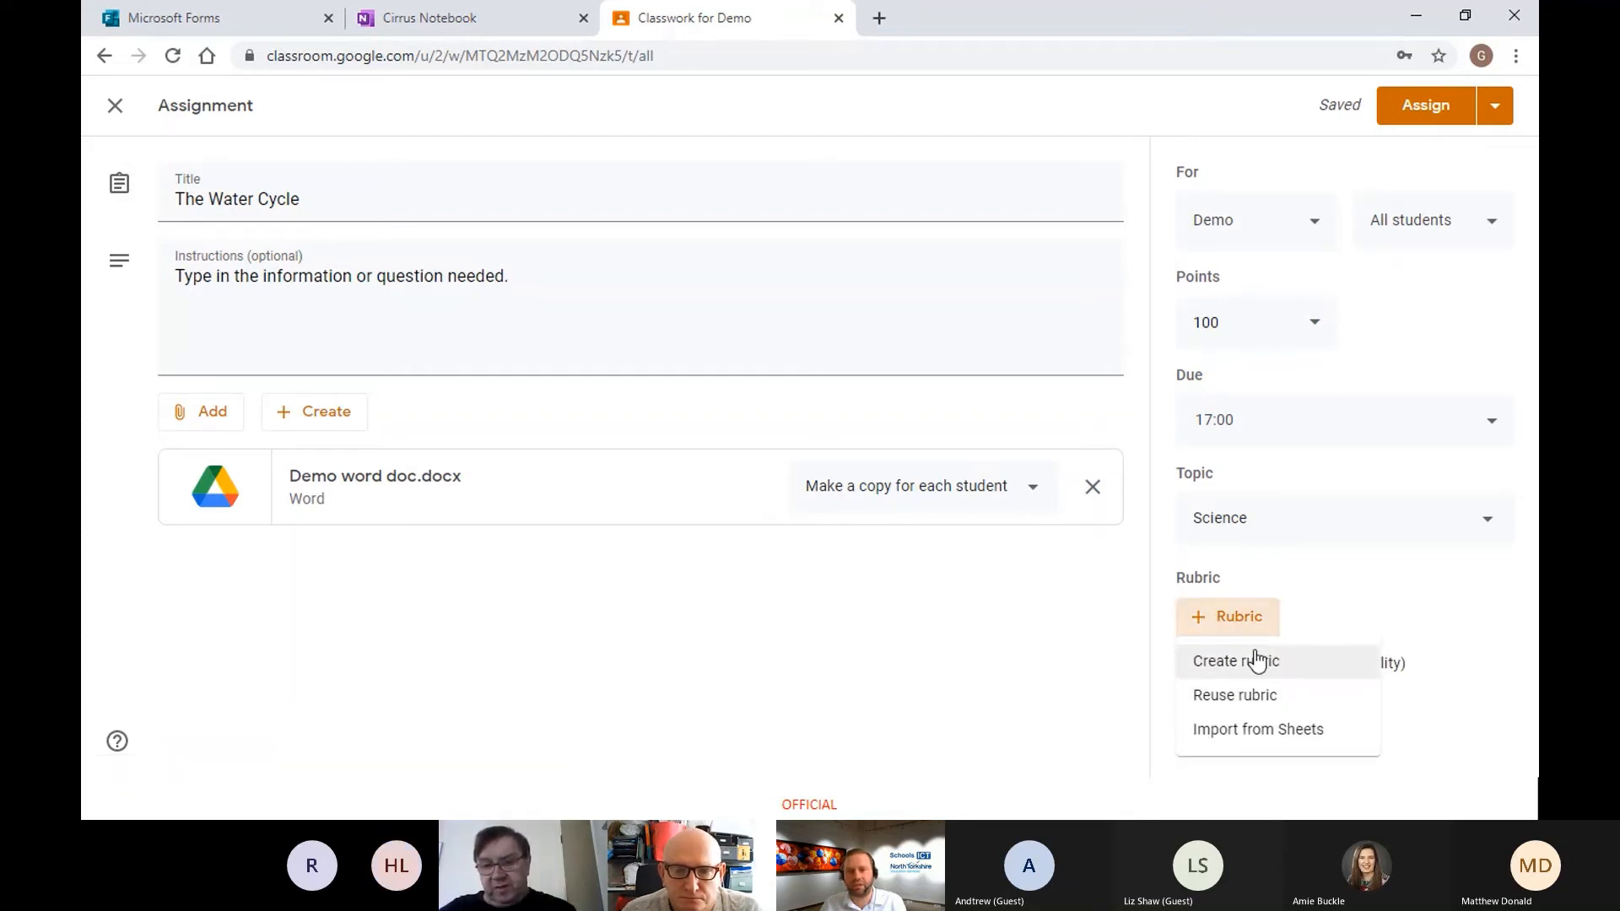
left_click(1284, 621)
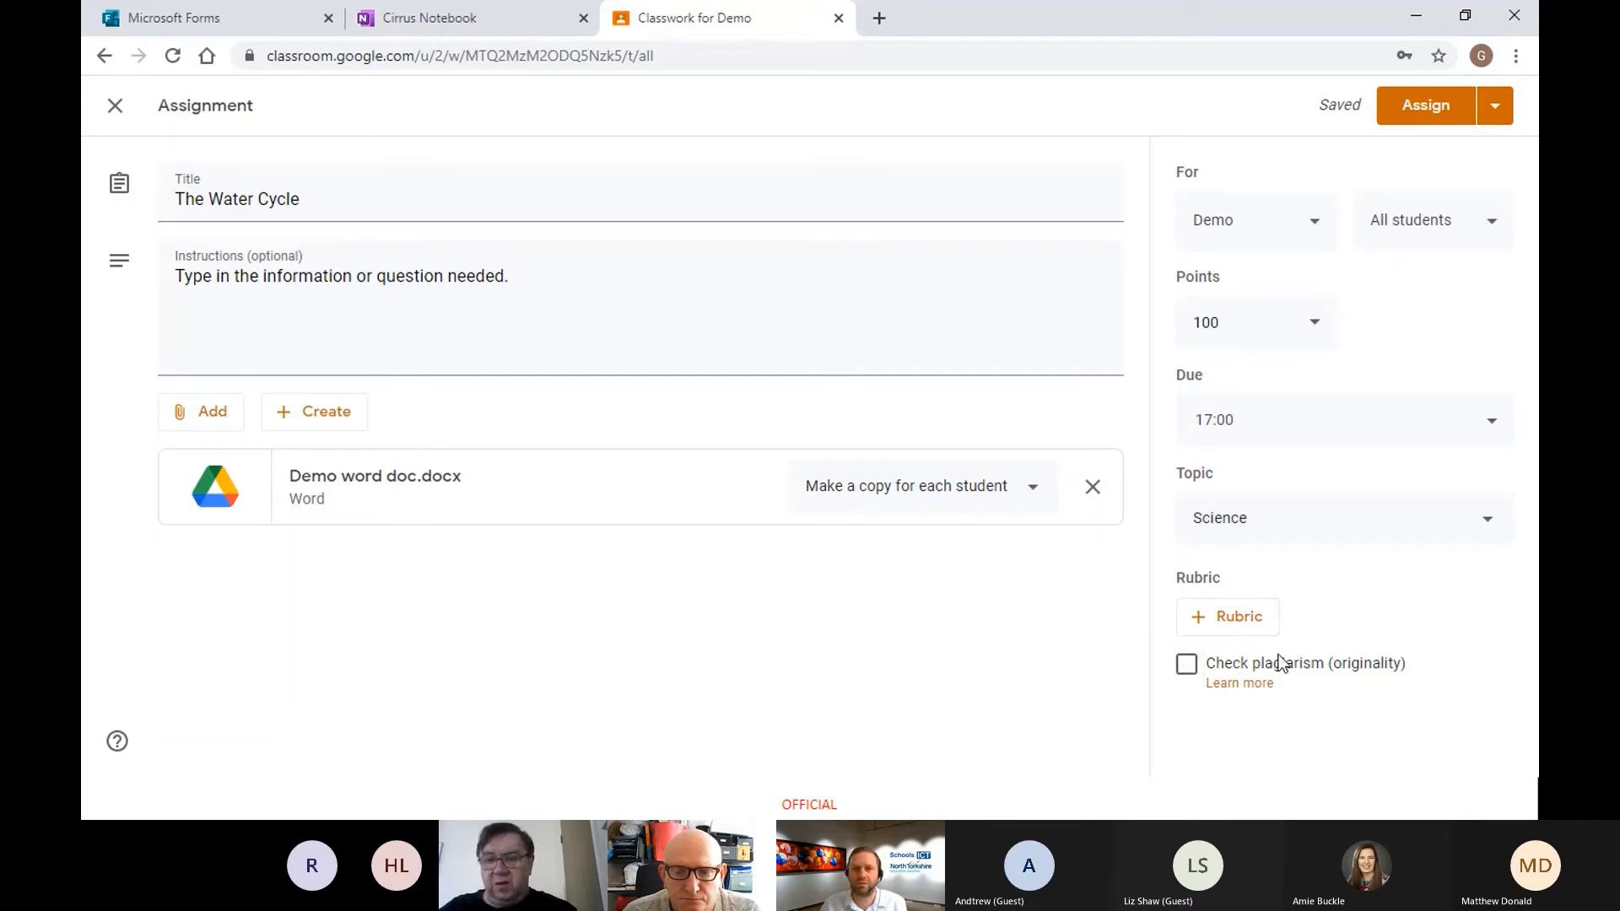
left_click(1189, 666)
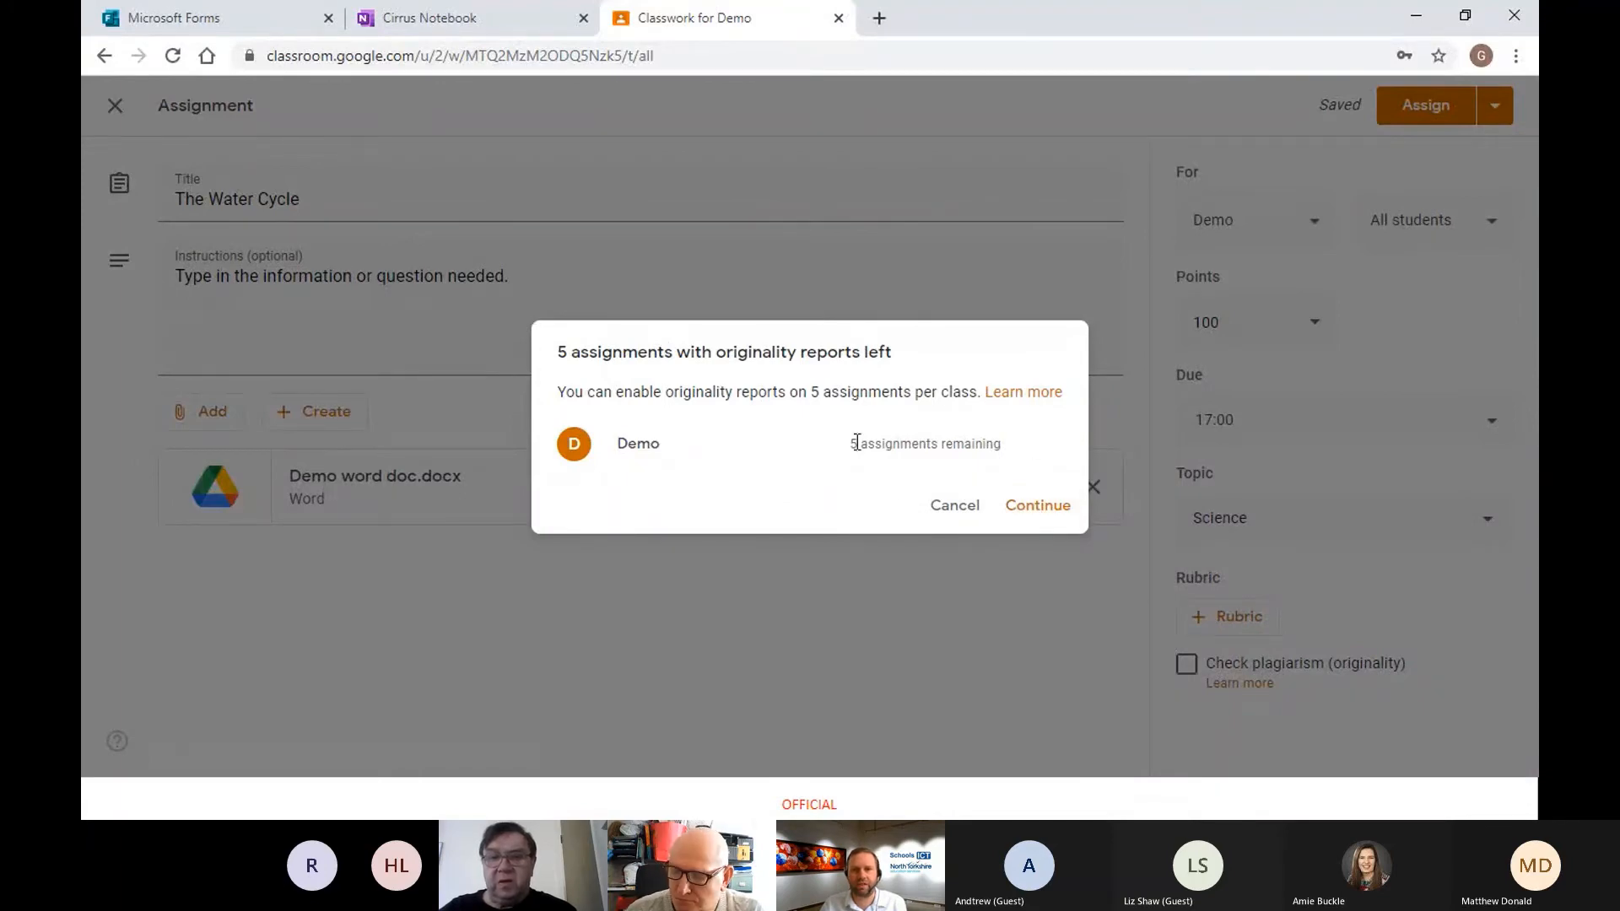
left_click(1455, 658)
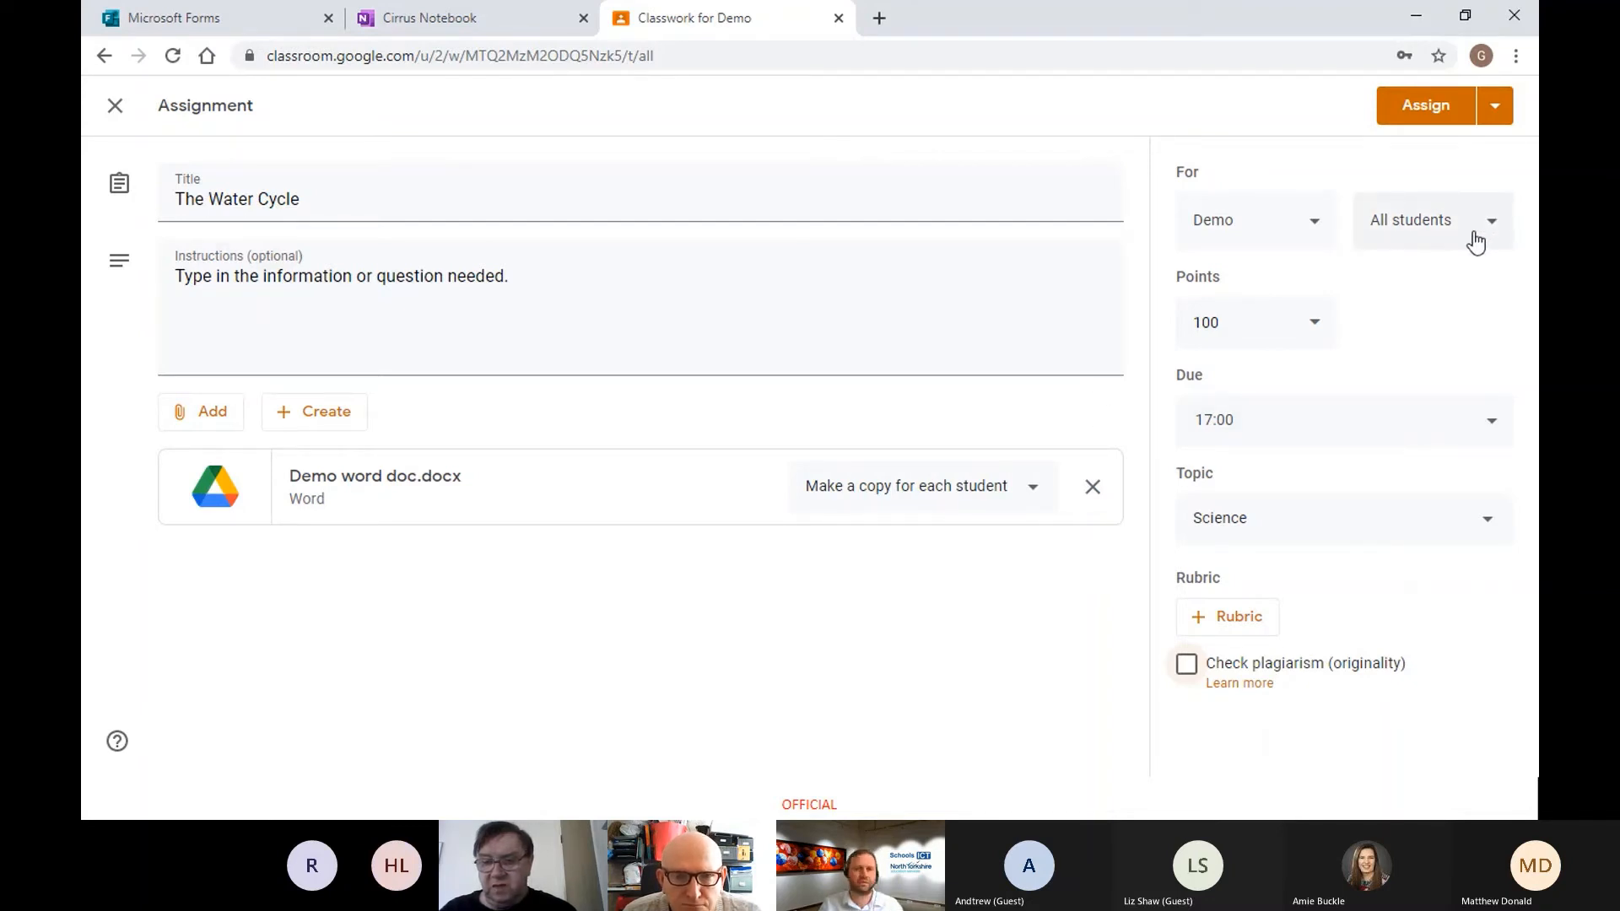
Step: Look over the publishing alternatives and assign The Water Cycle to all students in the Demo class
left_click(1496, 110)
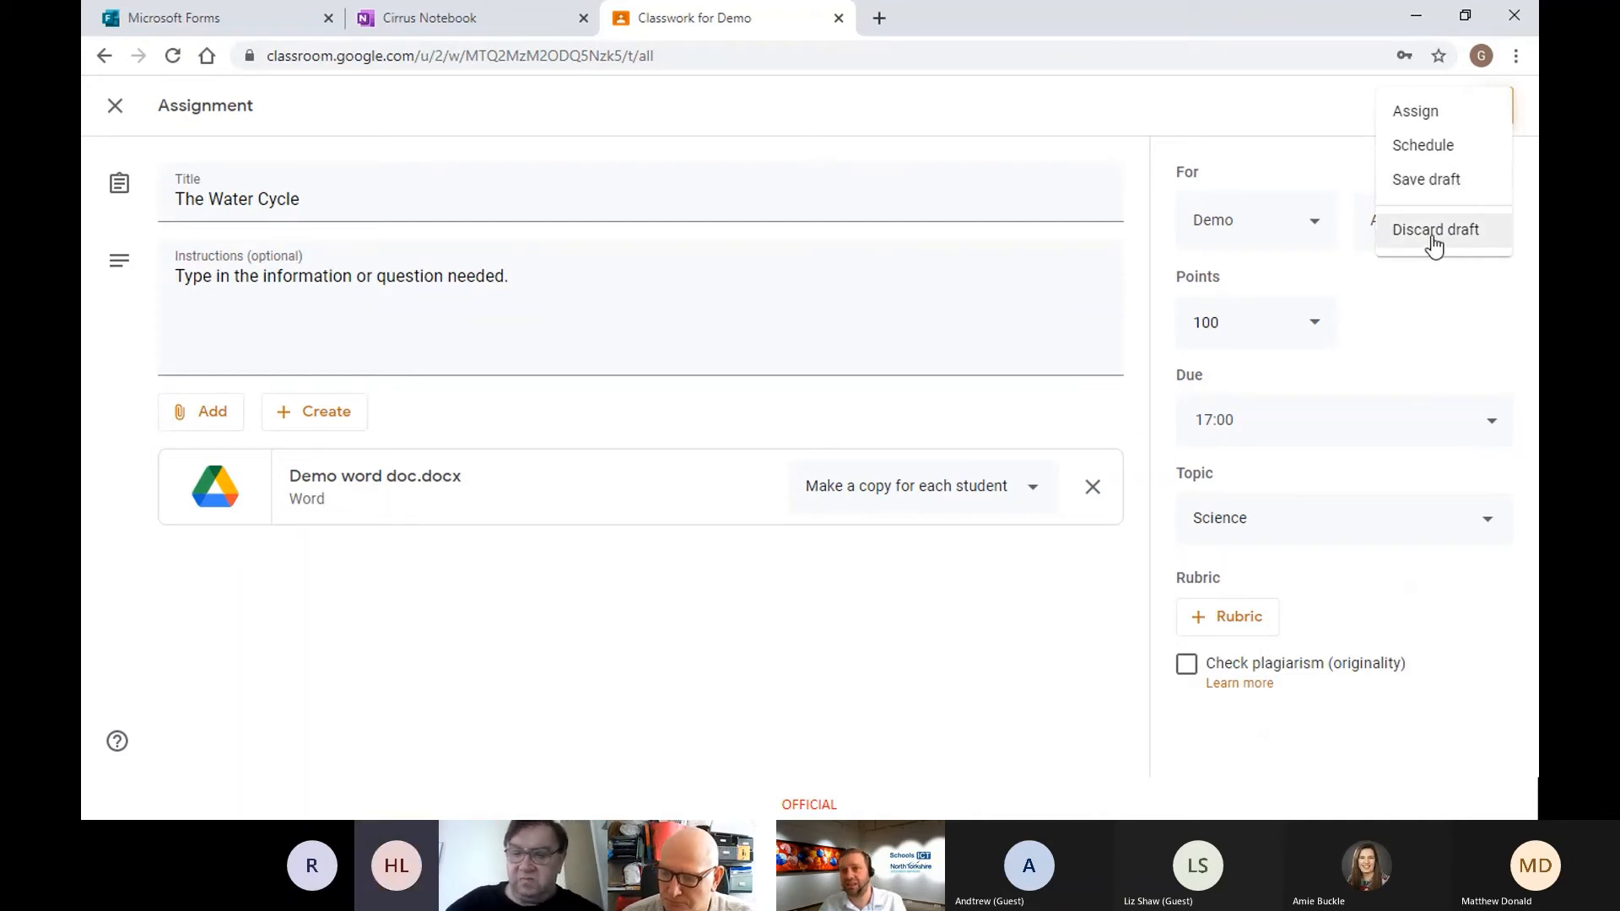
left_click(1261, 131)
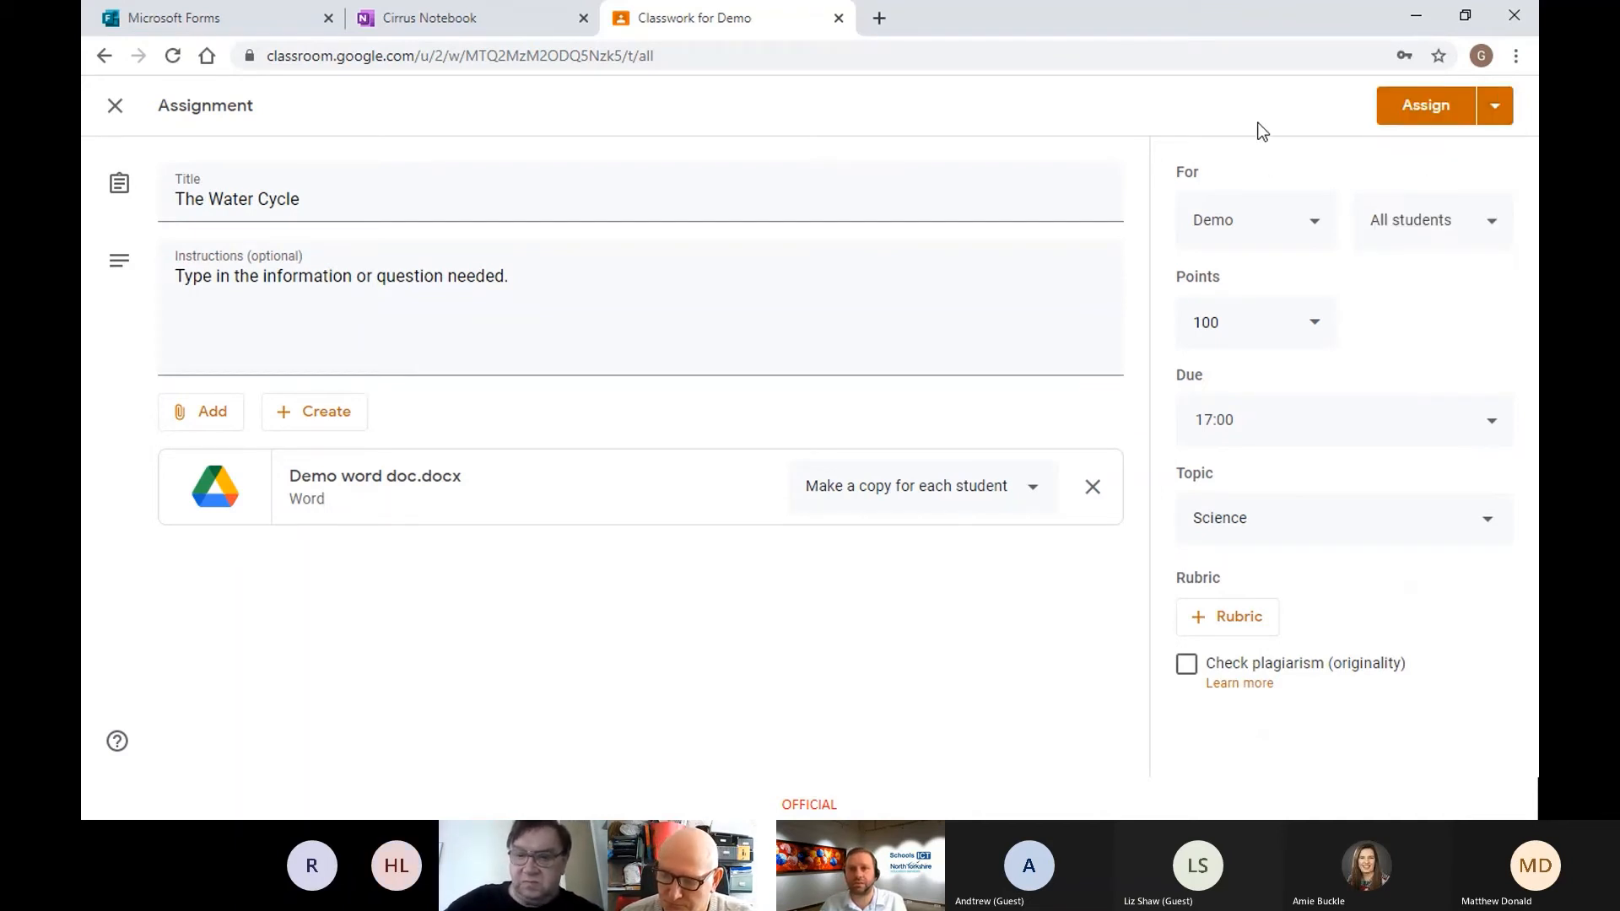
left_click(1414, 108)
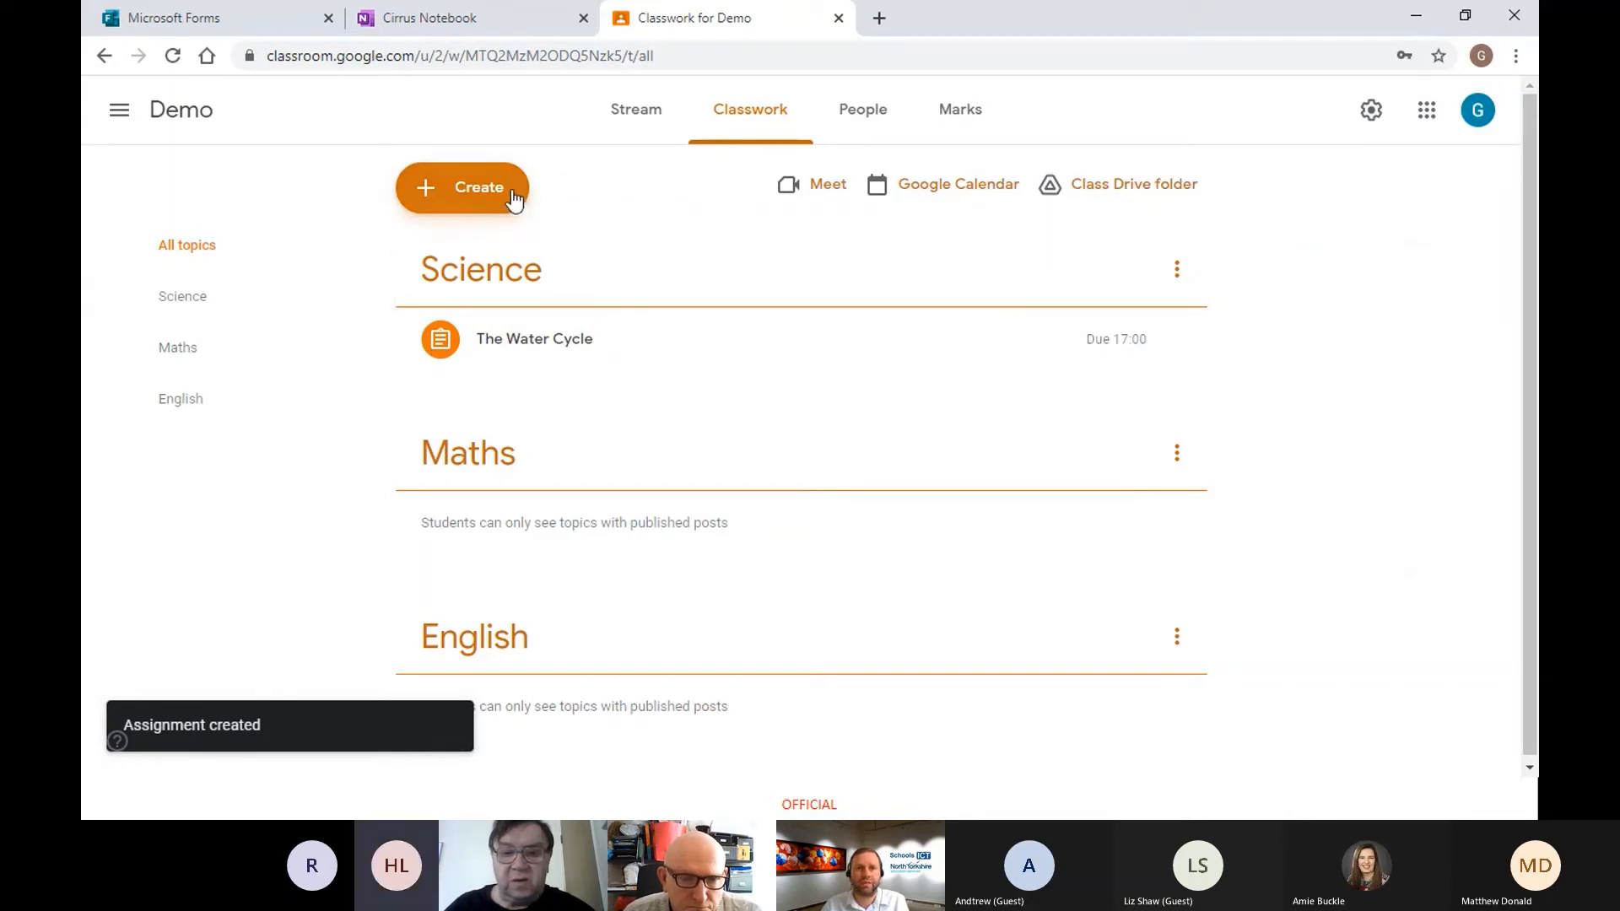
Step: Create a quiz assignment titled "Water Quiz" with the instructions text "Instructions"
left_click(484, 205)
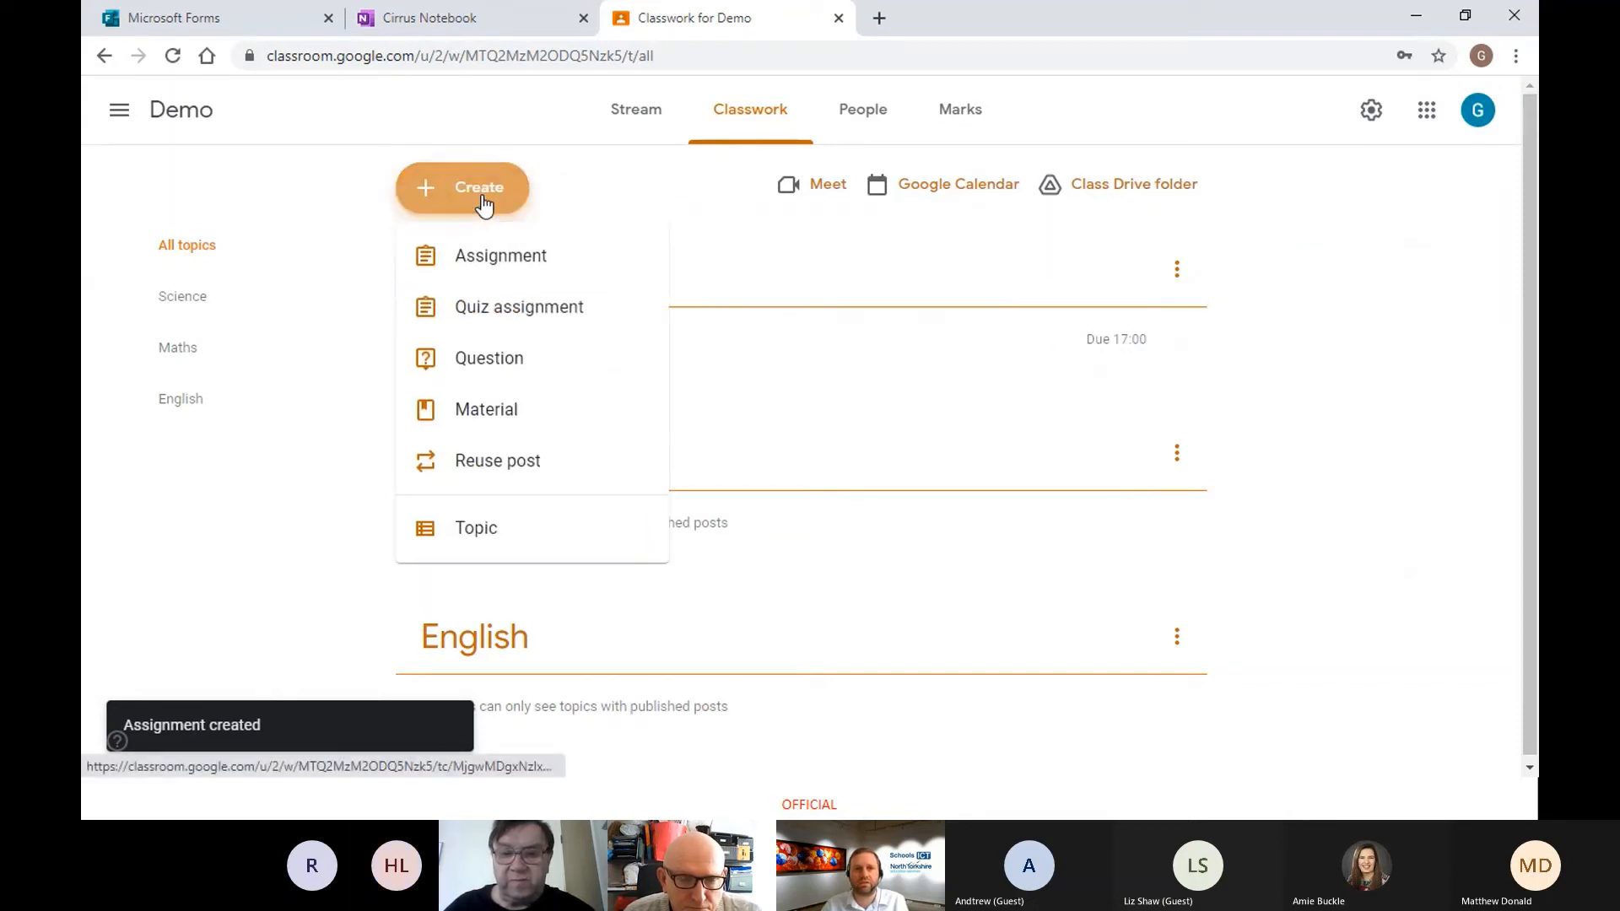
left_click(500, 311)
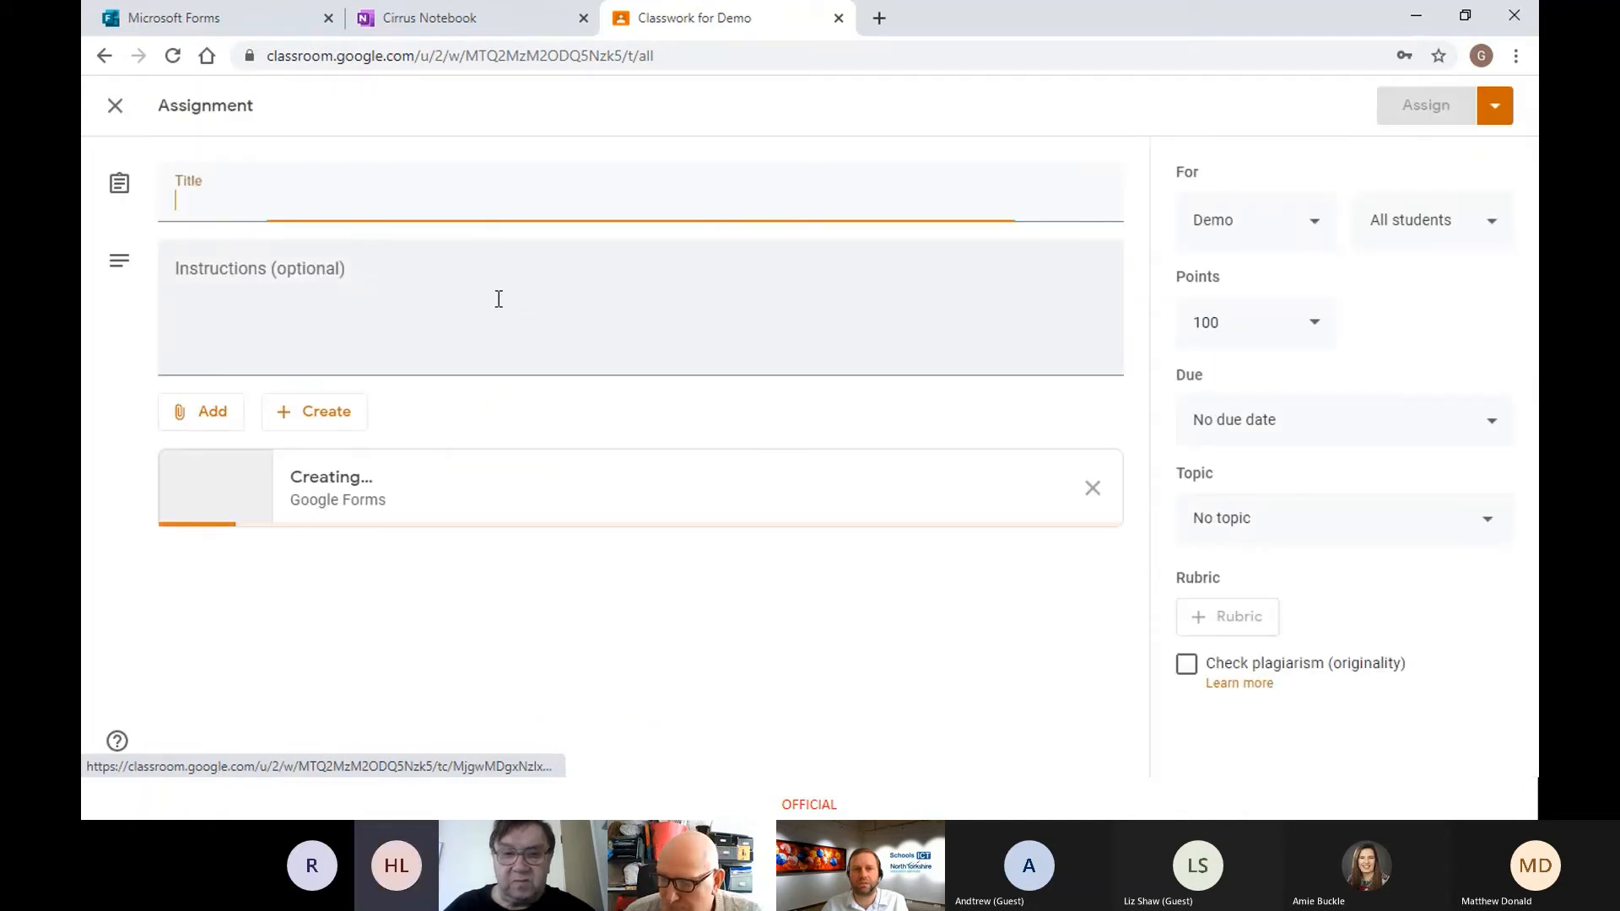
left_click(571, 196)
type("W")
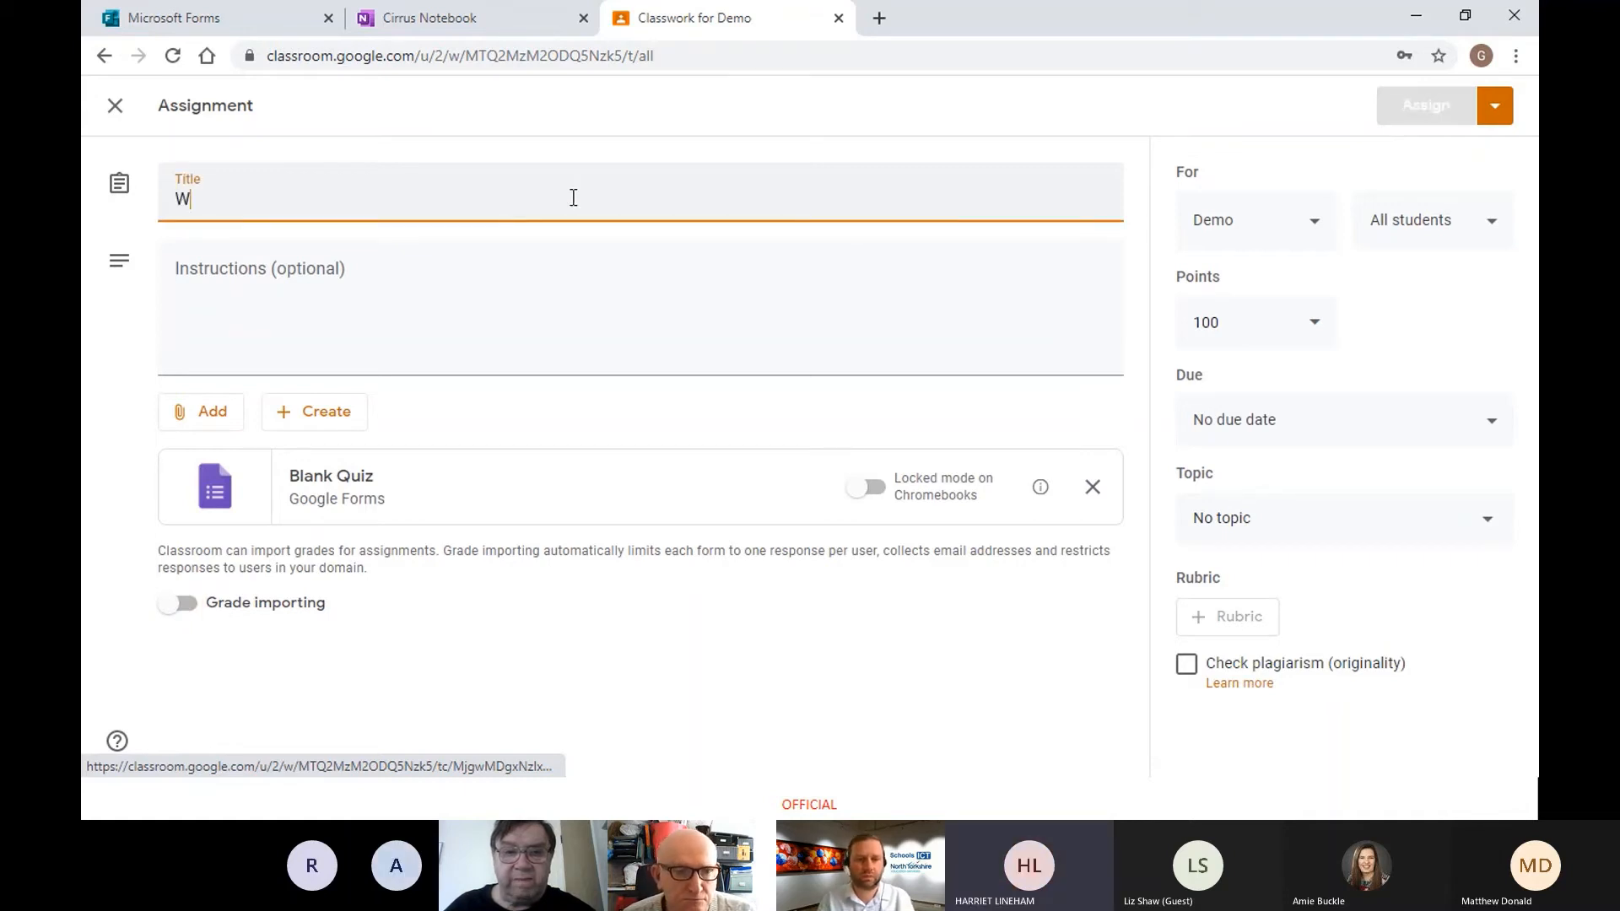
type("ater Quiz")
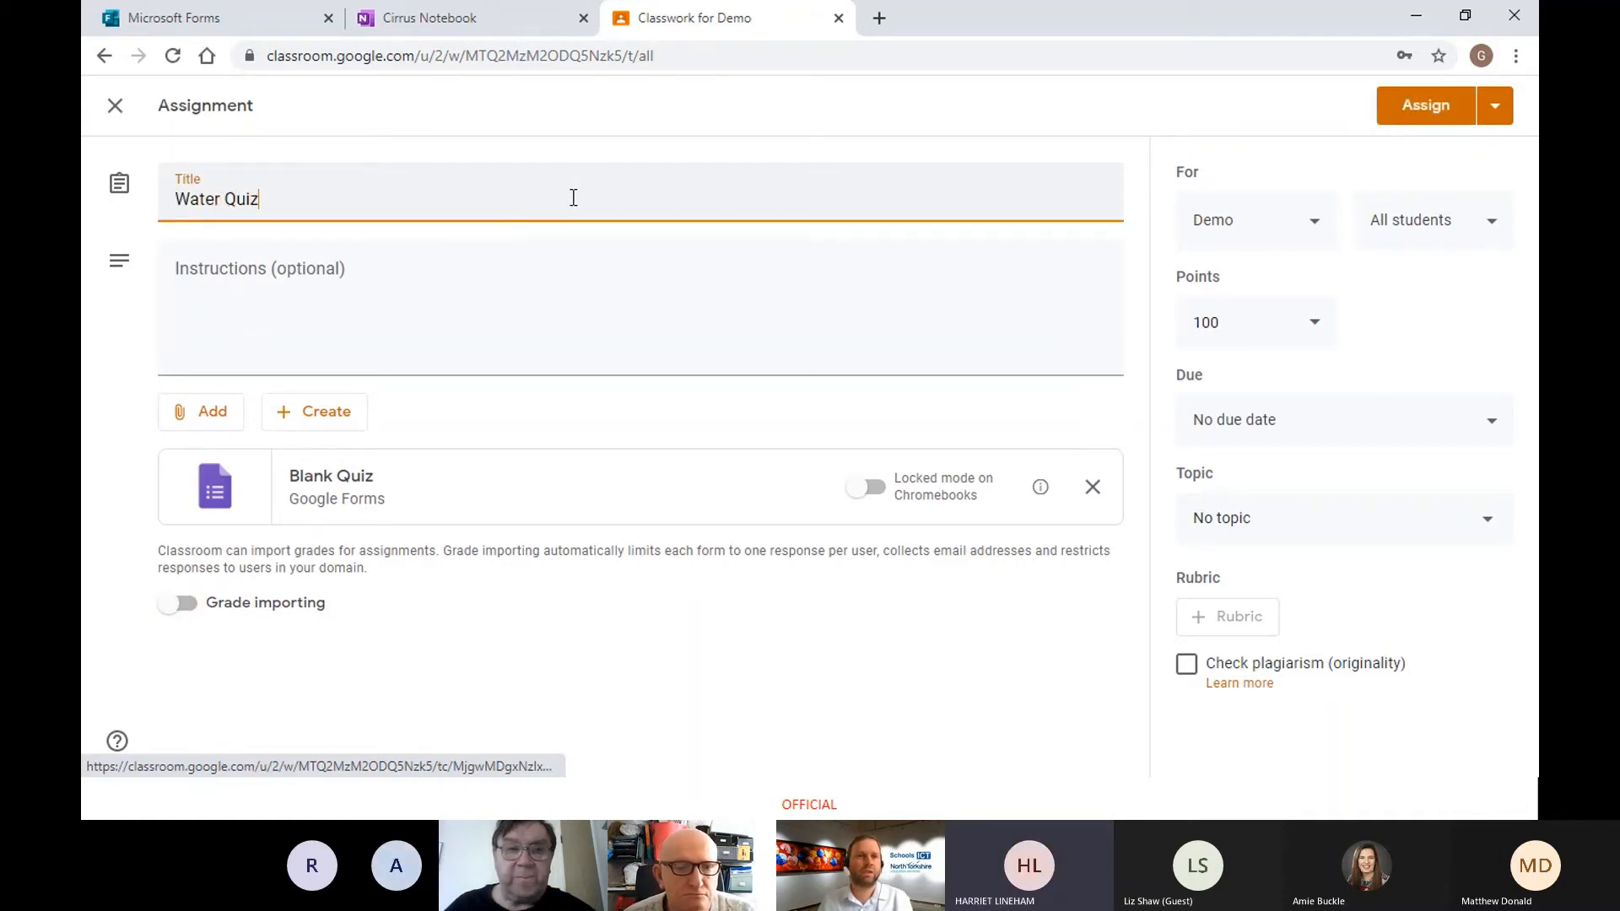
left_click(403, 275)
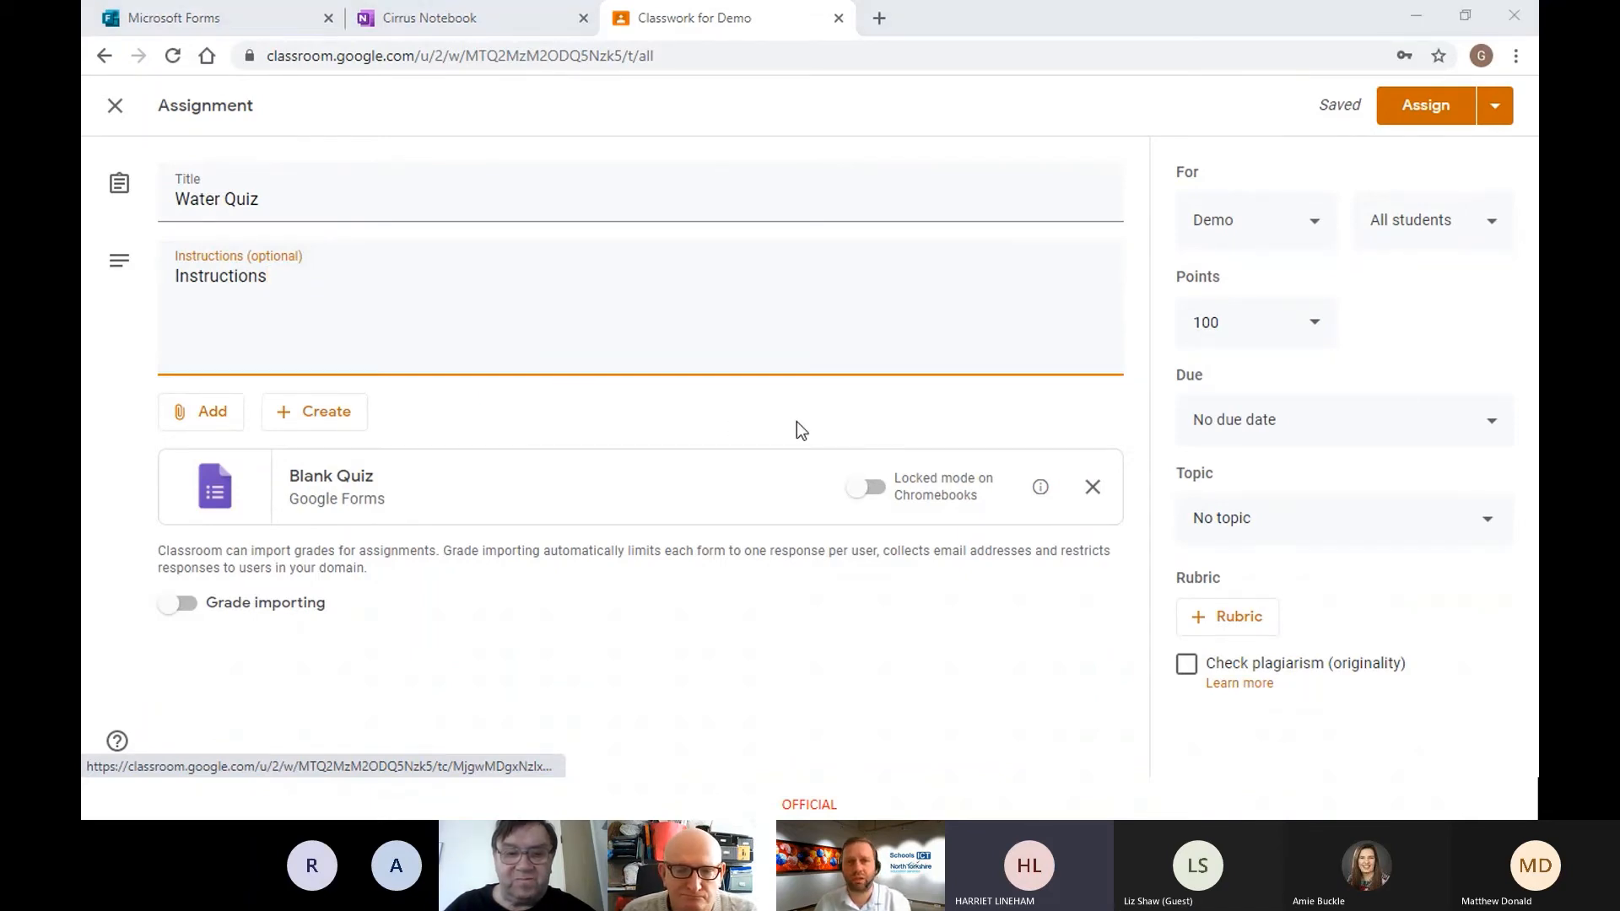
Step: Switch to the Teams meeting, view its further options and participants list, and return to the Google Classroom assignment
key("alt+Tab")
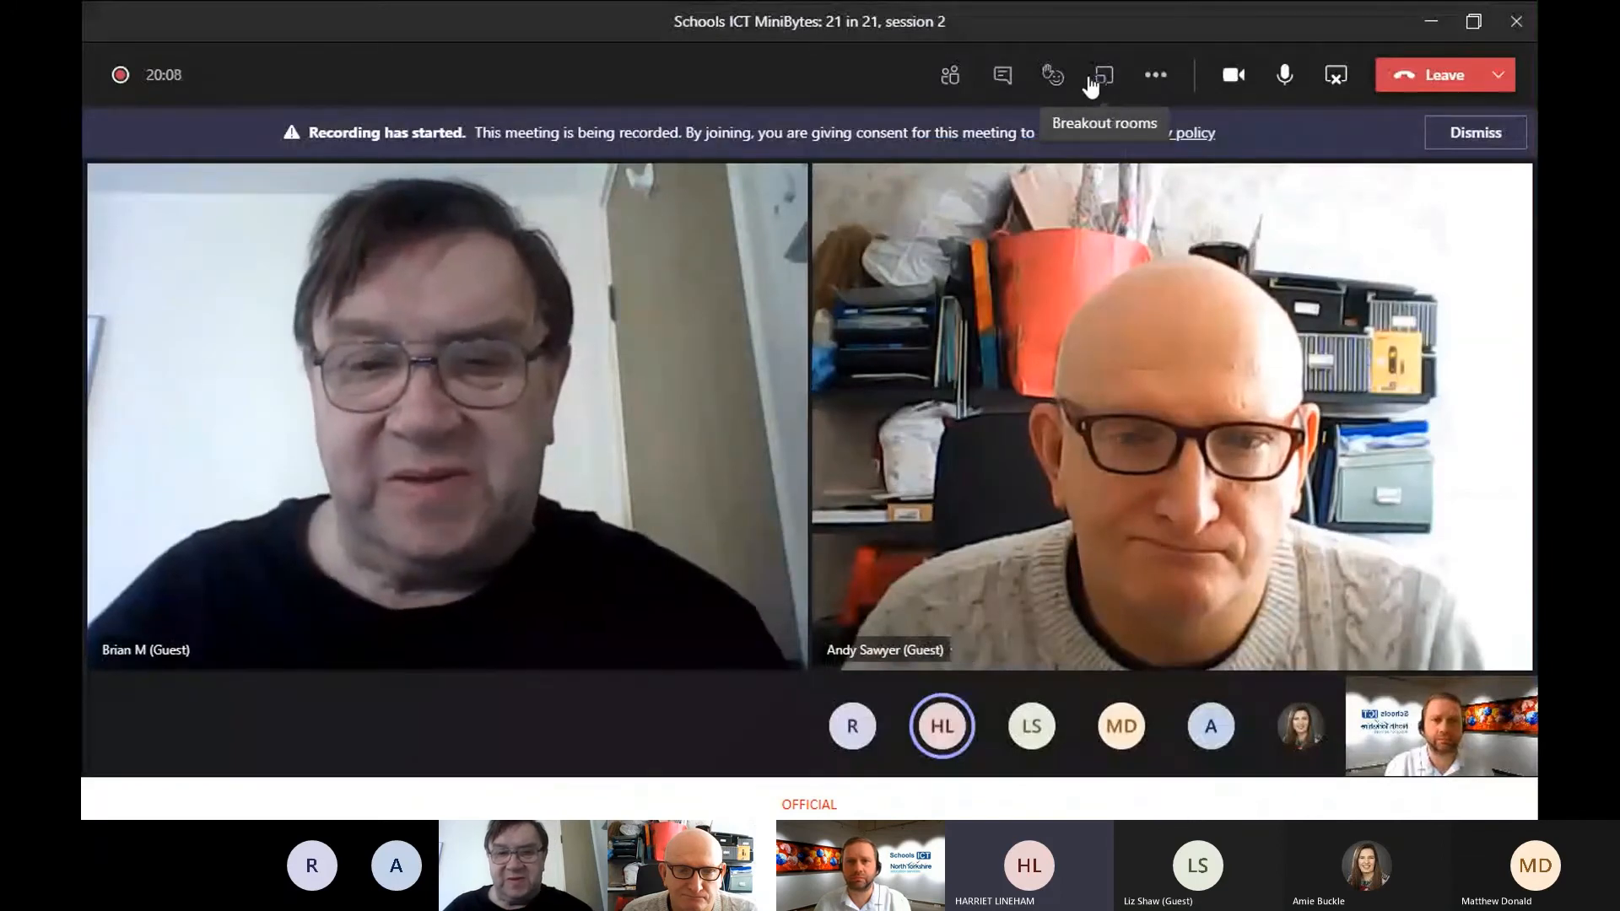
left_click(1156, 78)
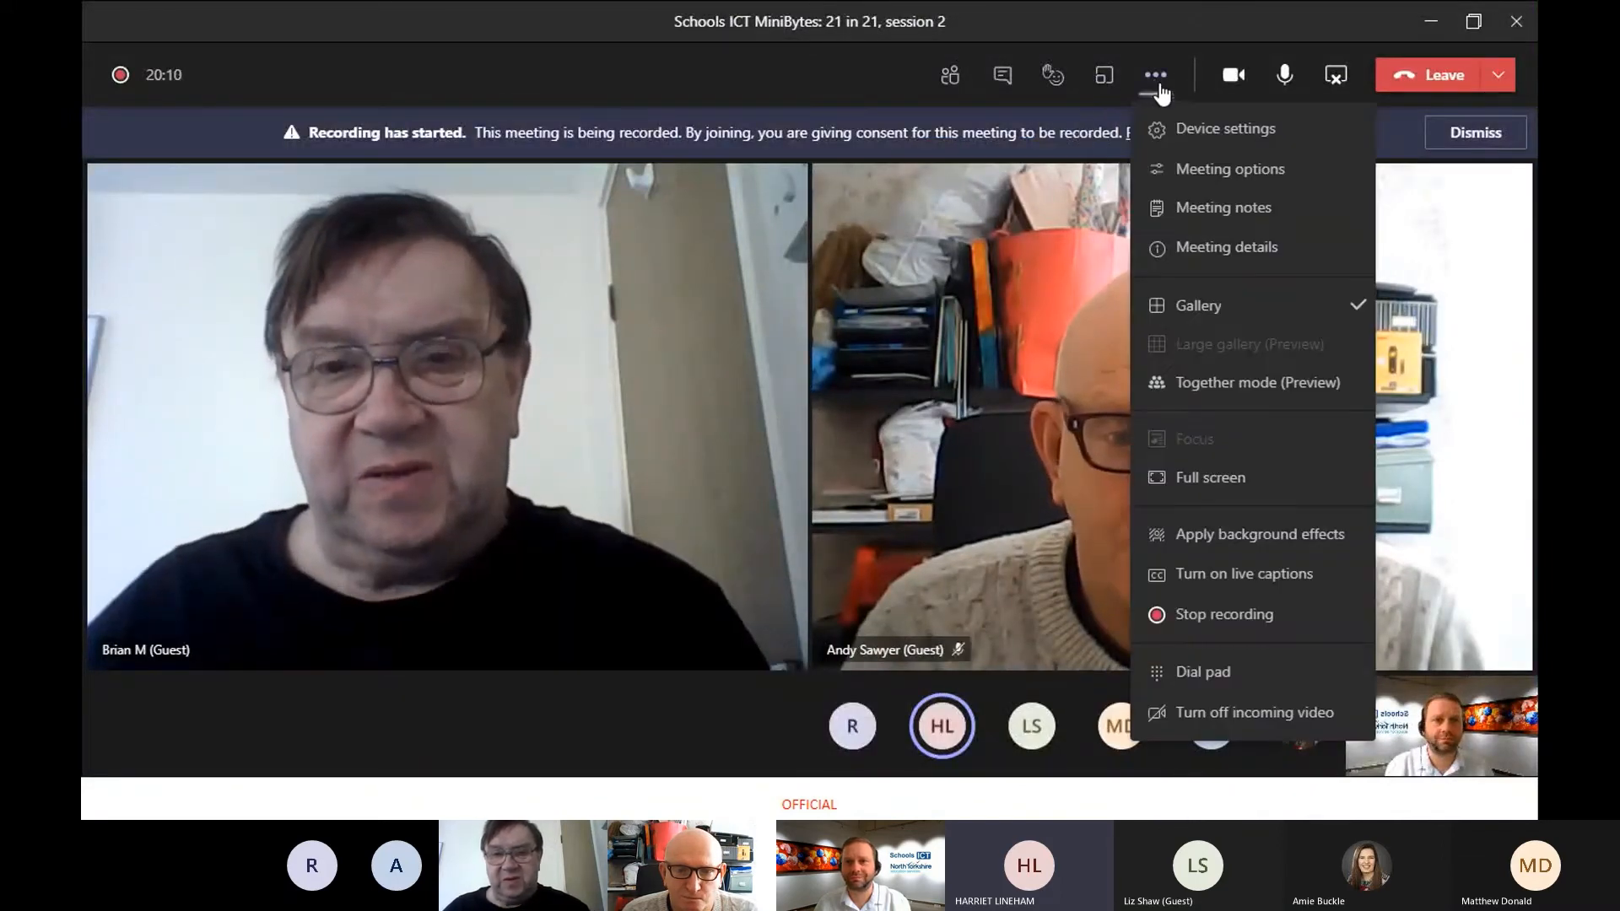
left_click(950, 74)
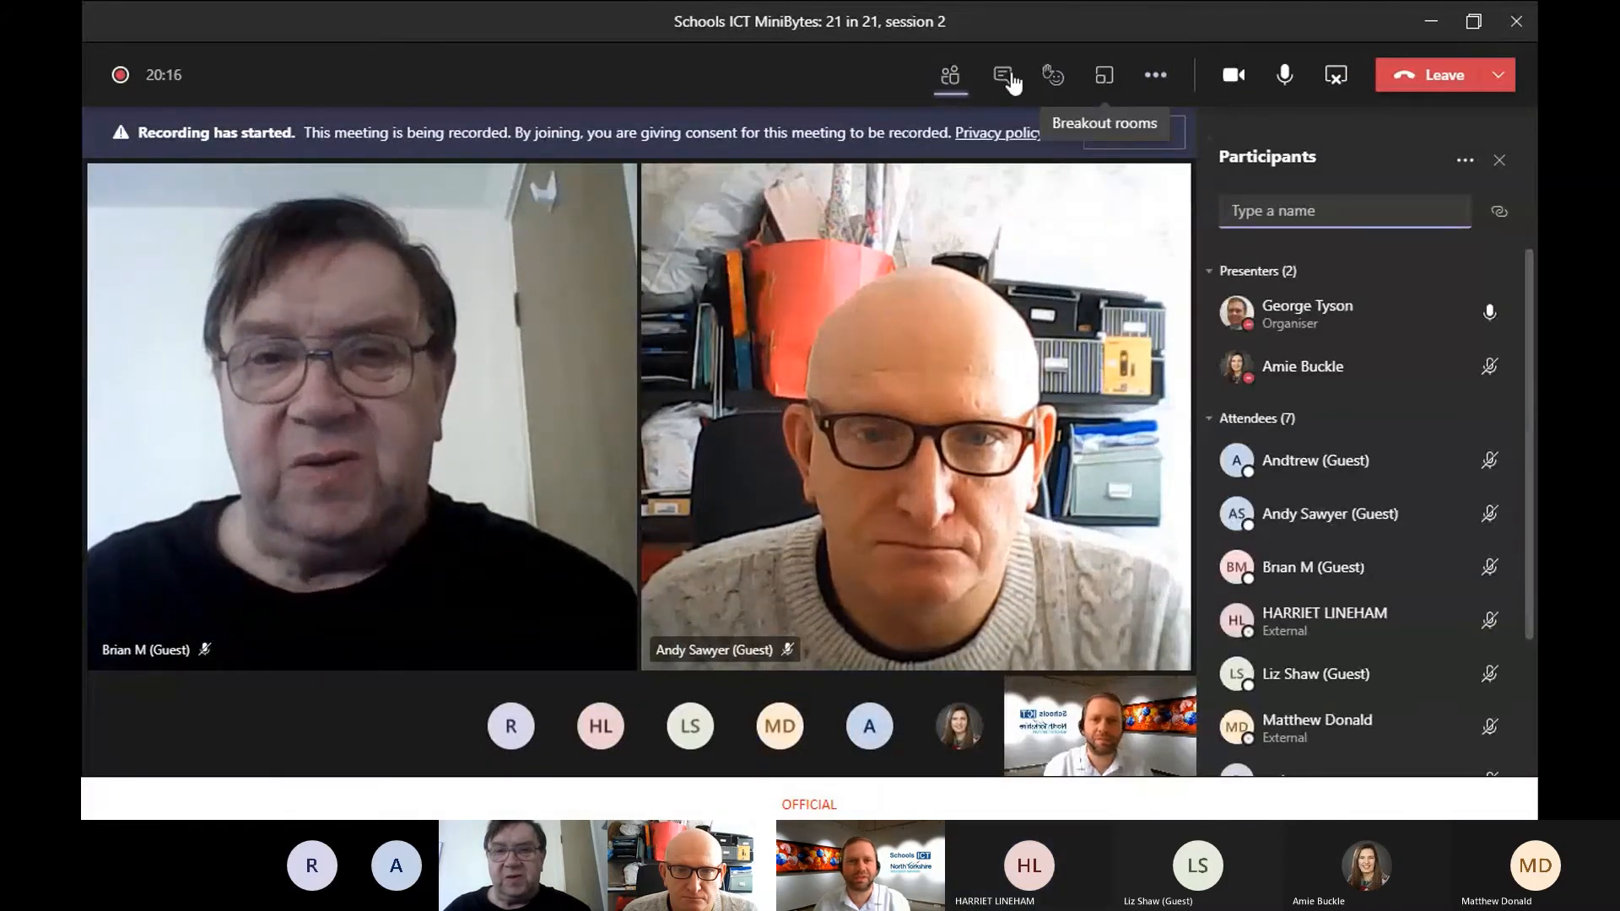
key("alt+Tab")
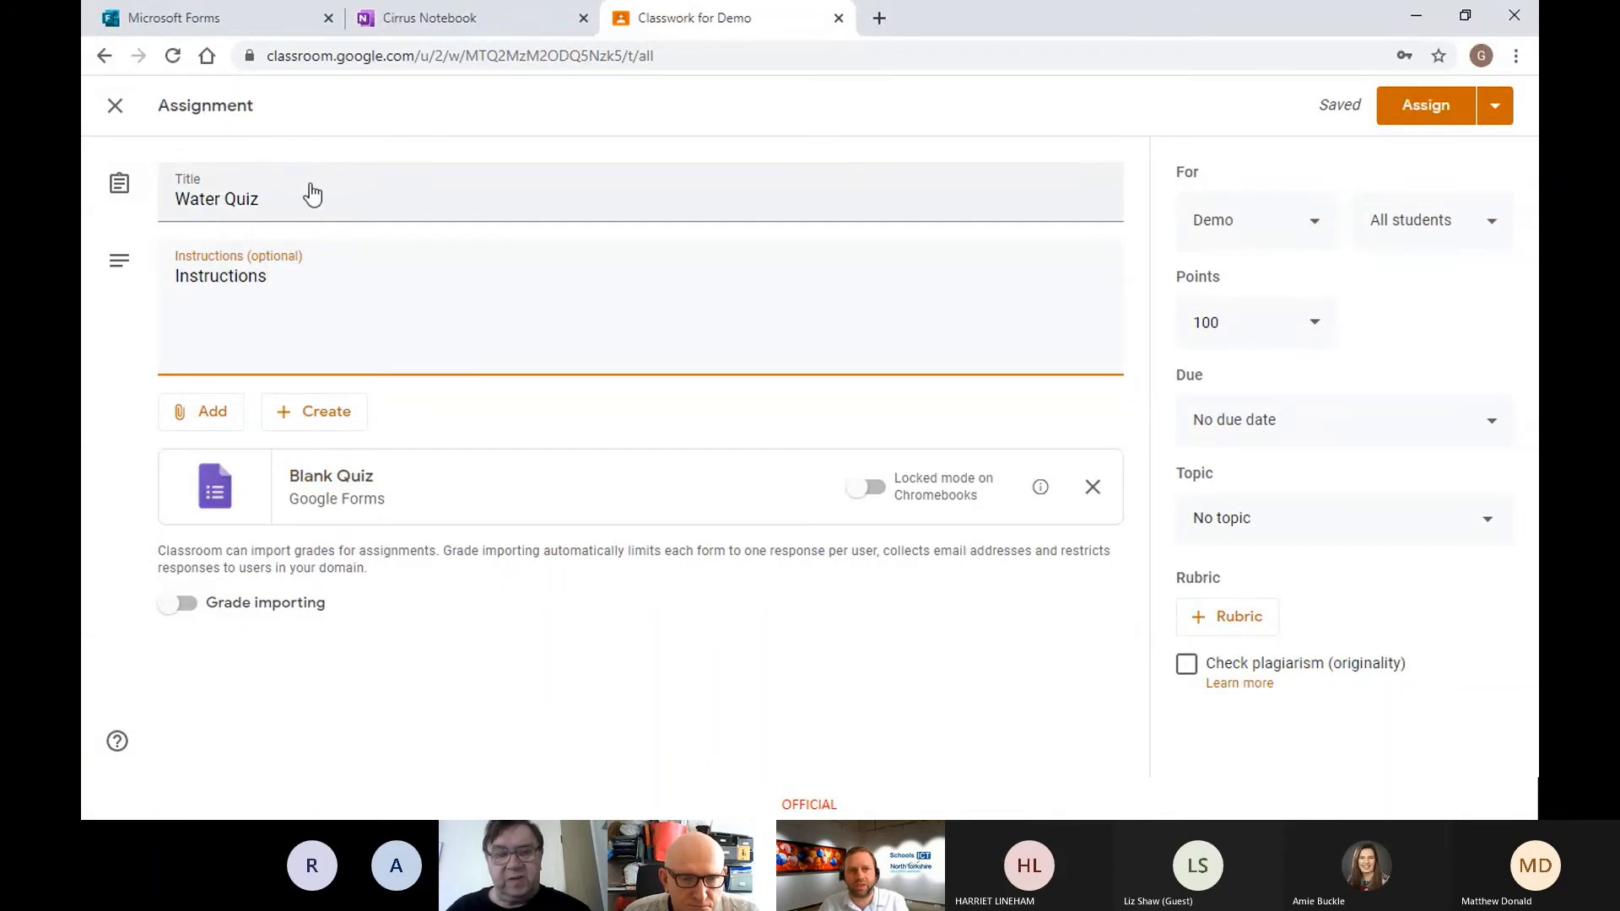
Step: Open the attached Blank Quiz in Google Forms and change the form's title to "Water"
left_click(306, 487)
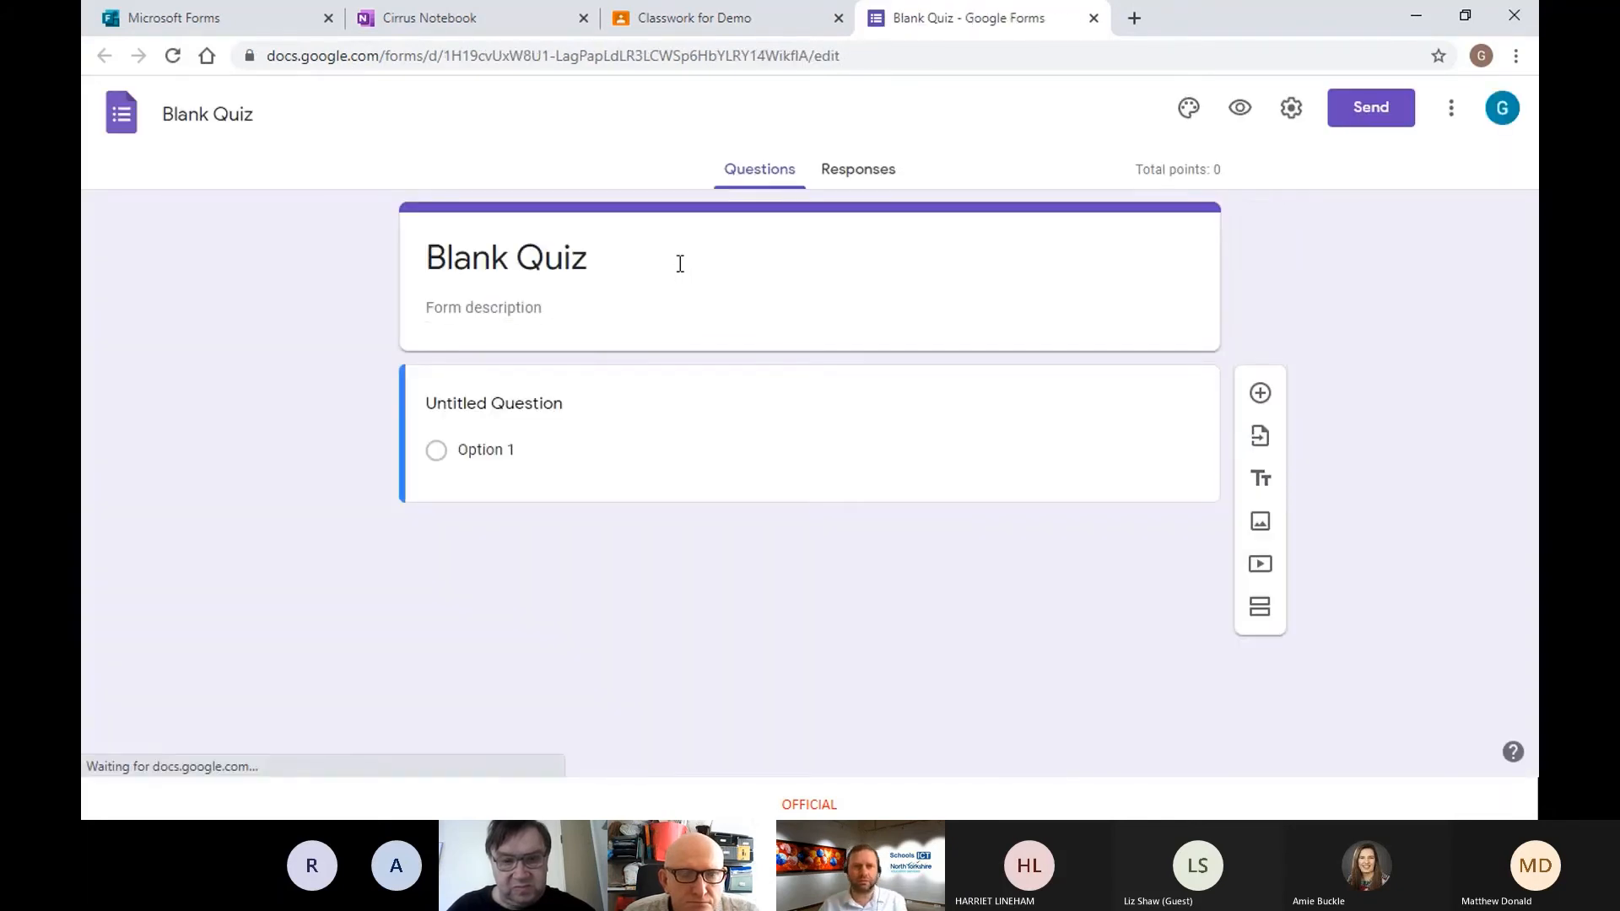
triple_click(592, 256)
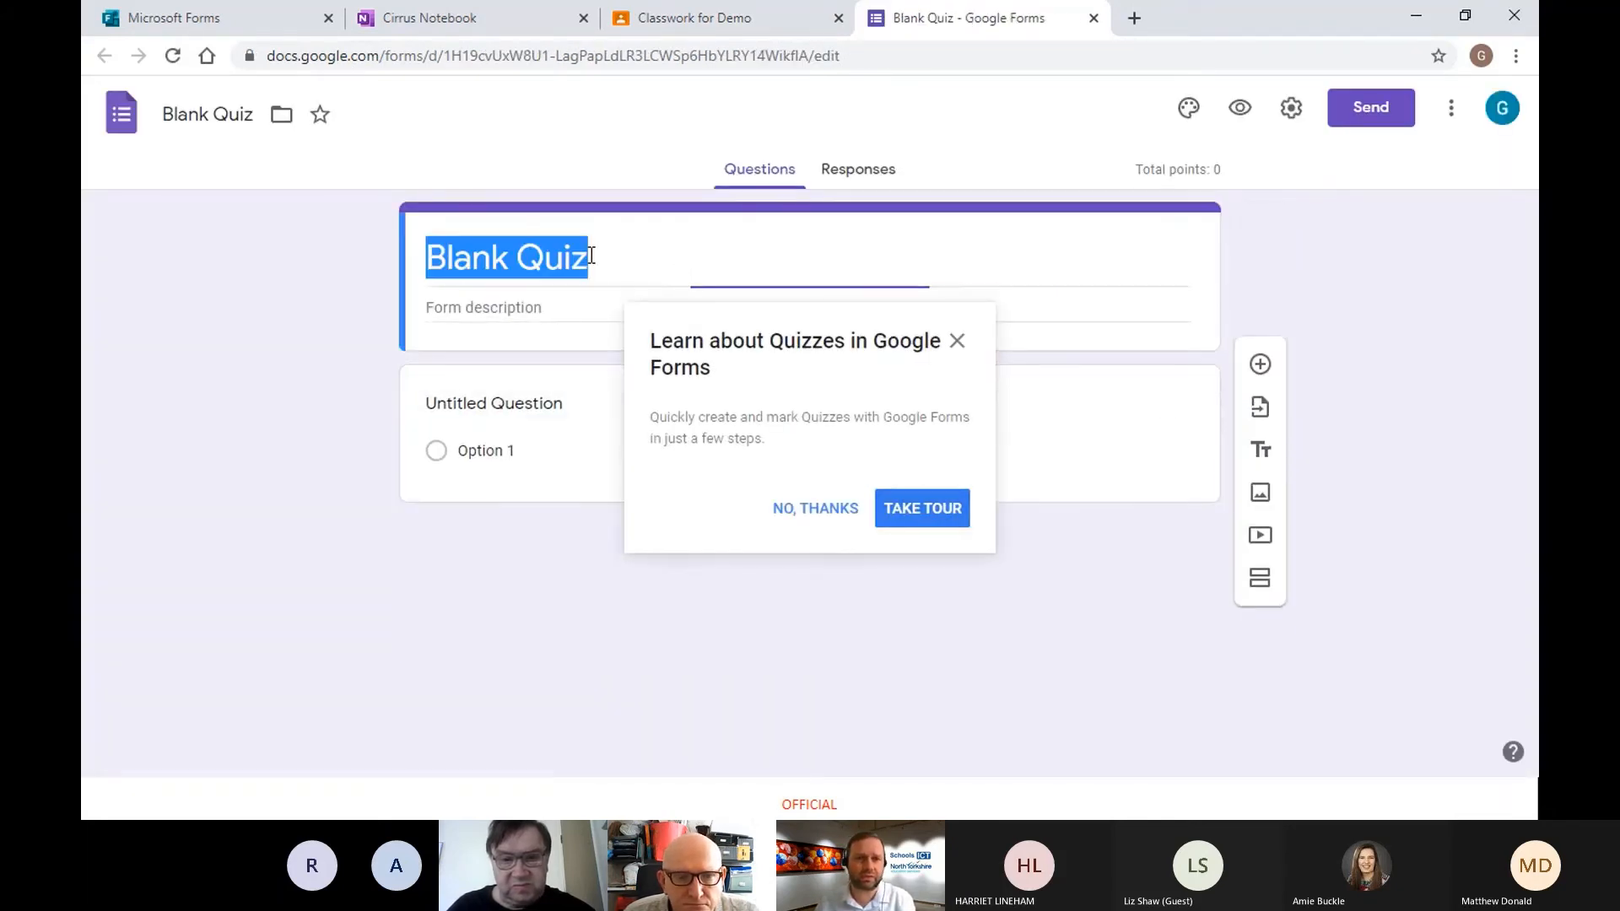
type("Water")
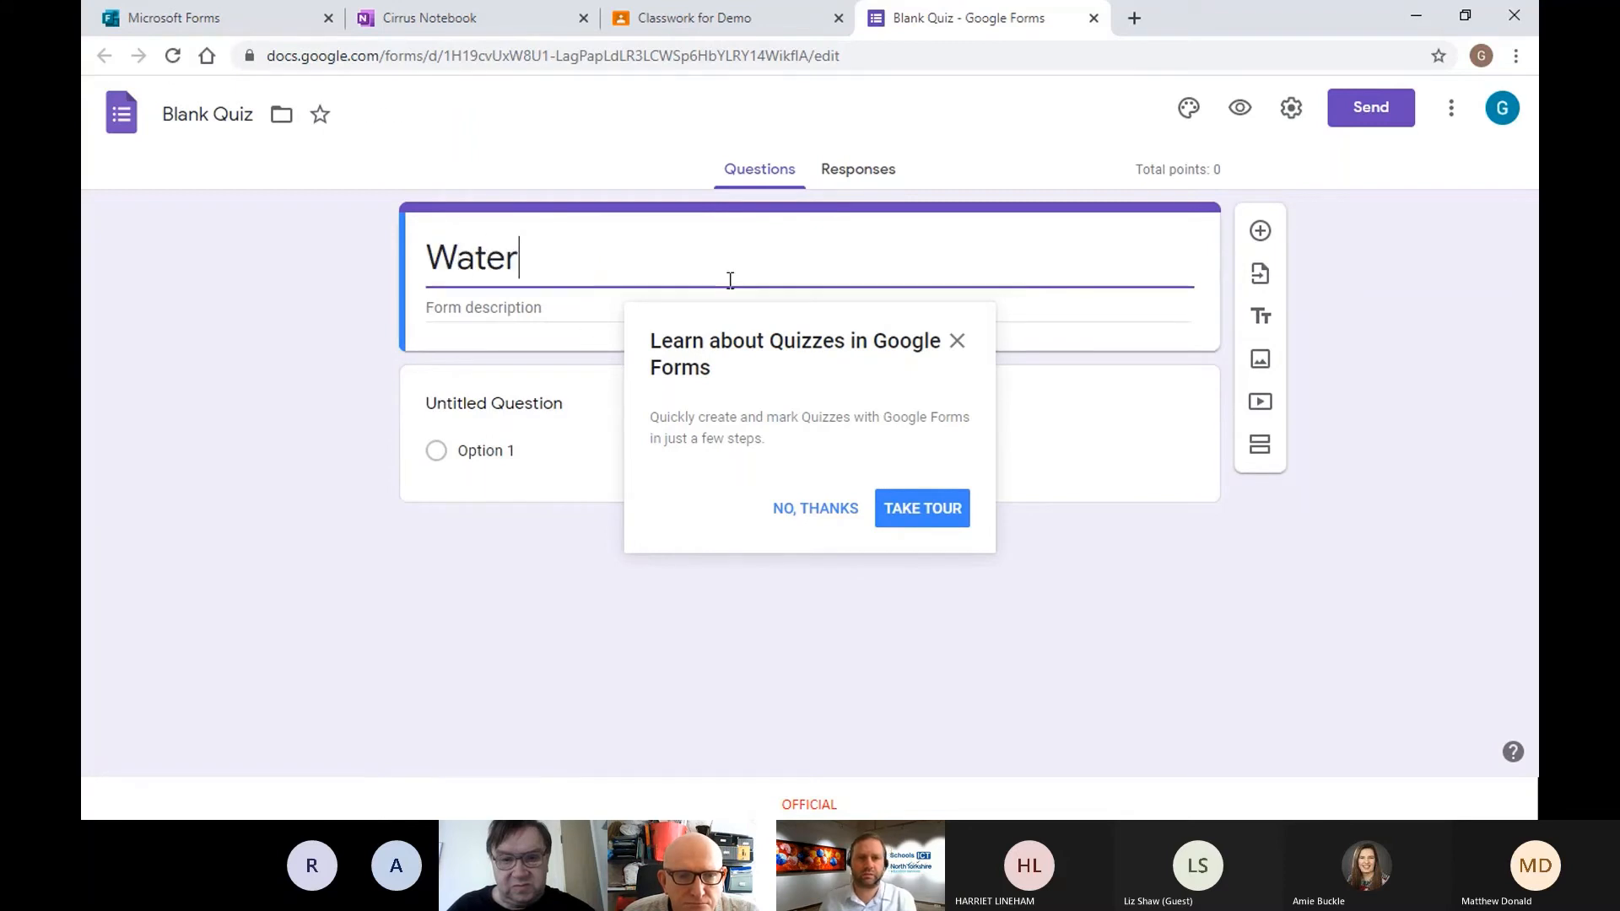
Step: Enter the multiple-choice question "Is water wet?" with "When below 0 degrees" as its first answer option
left_click(523, 412)
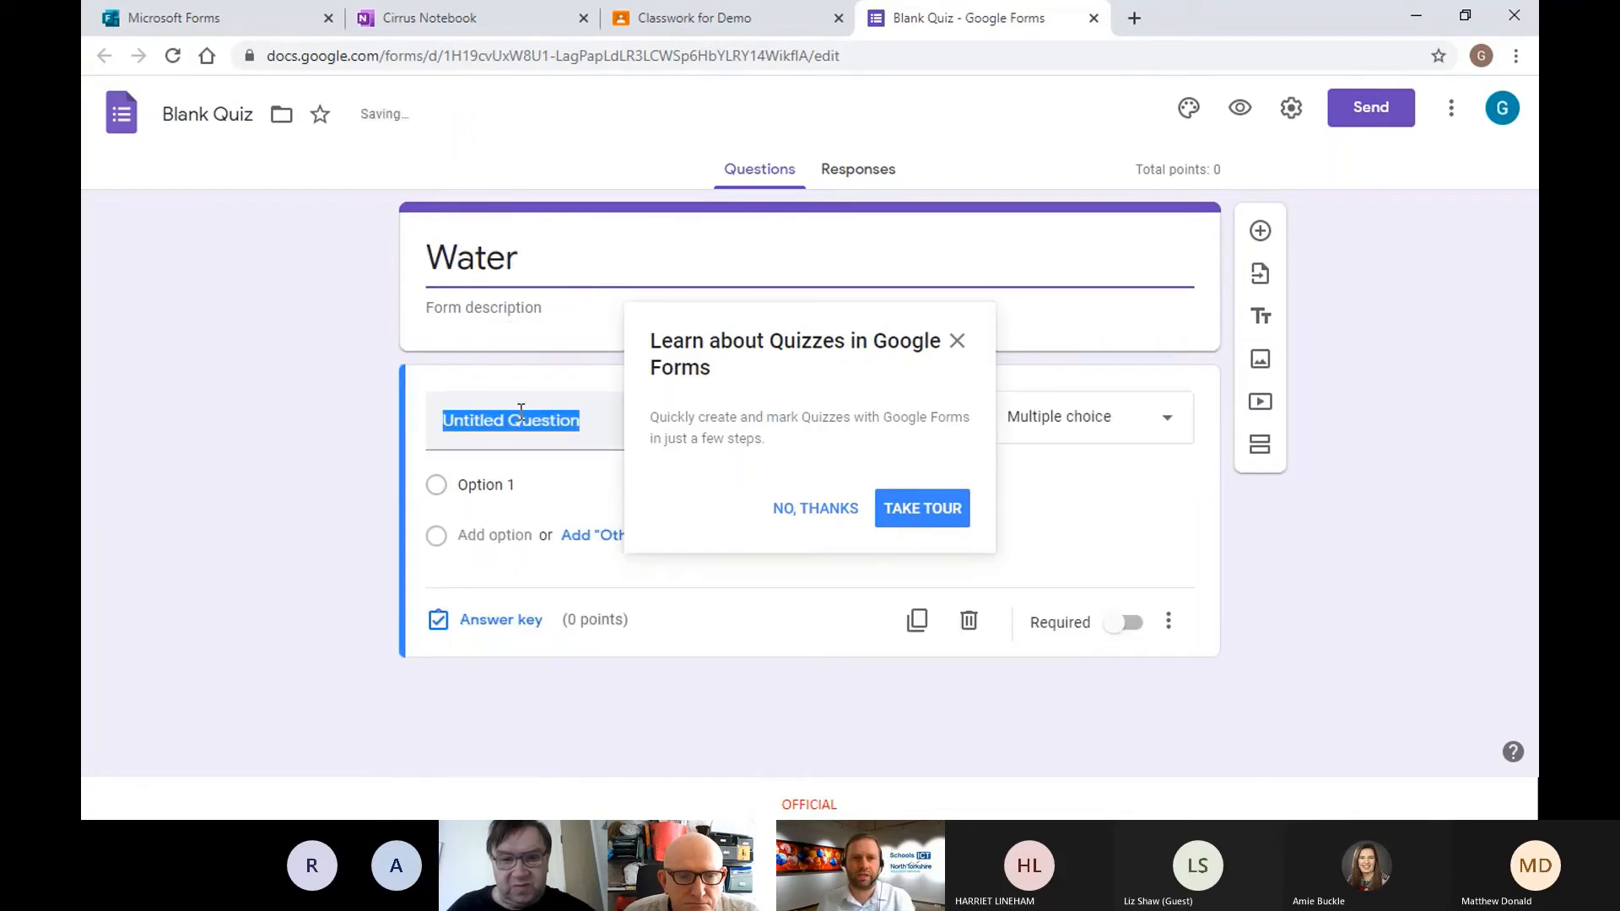
type("Is wa")
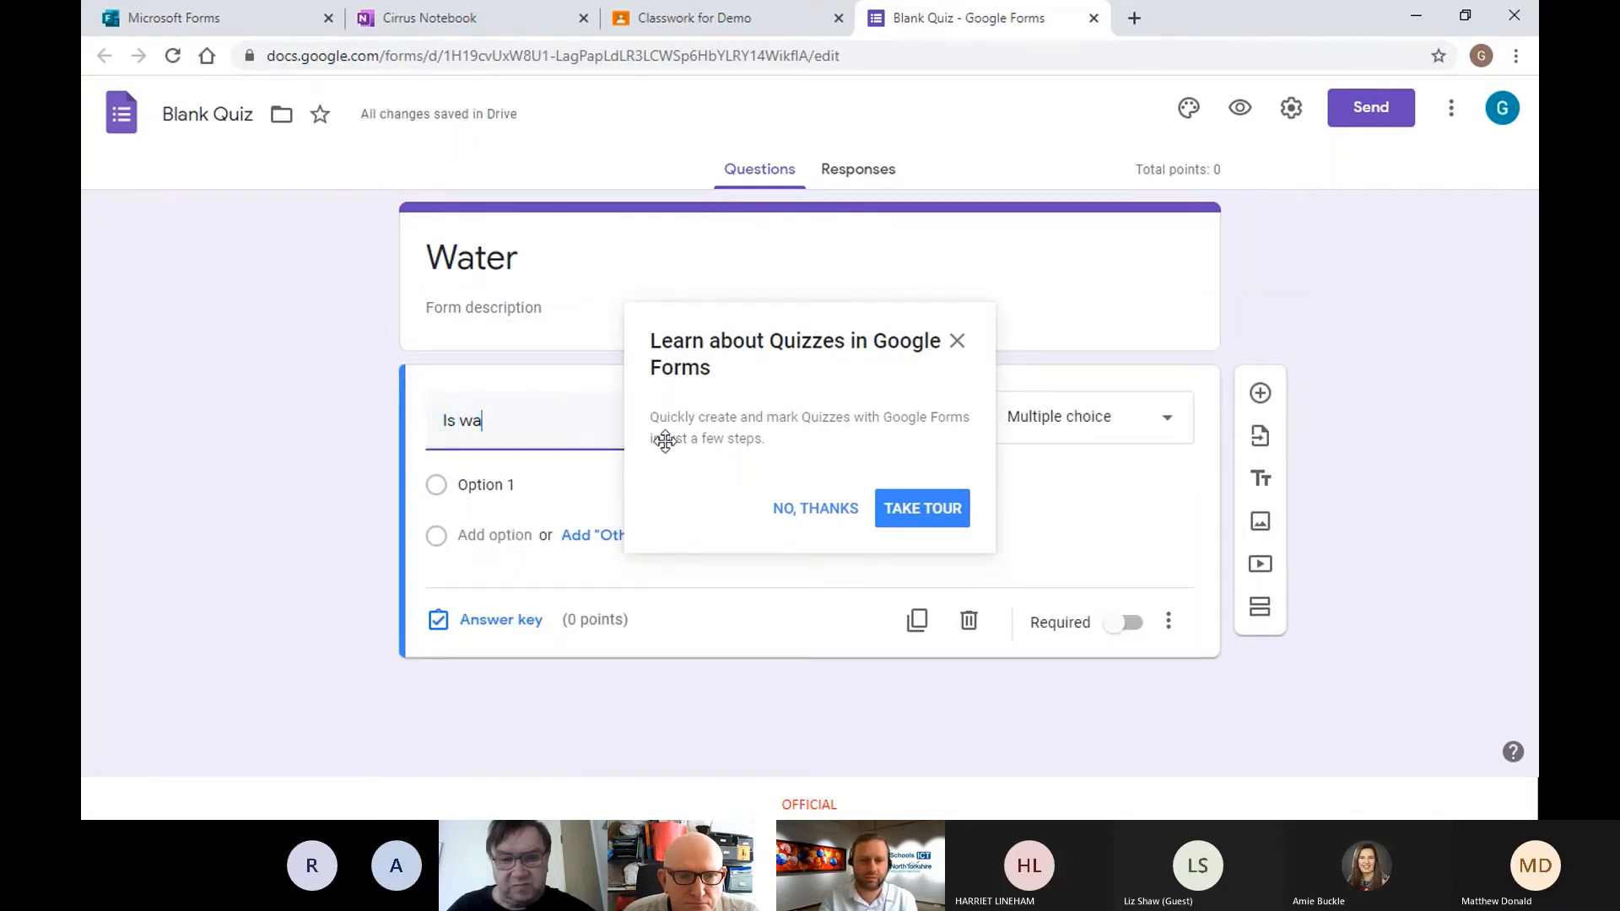
type("ter we")
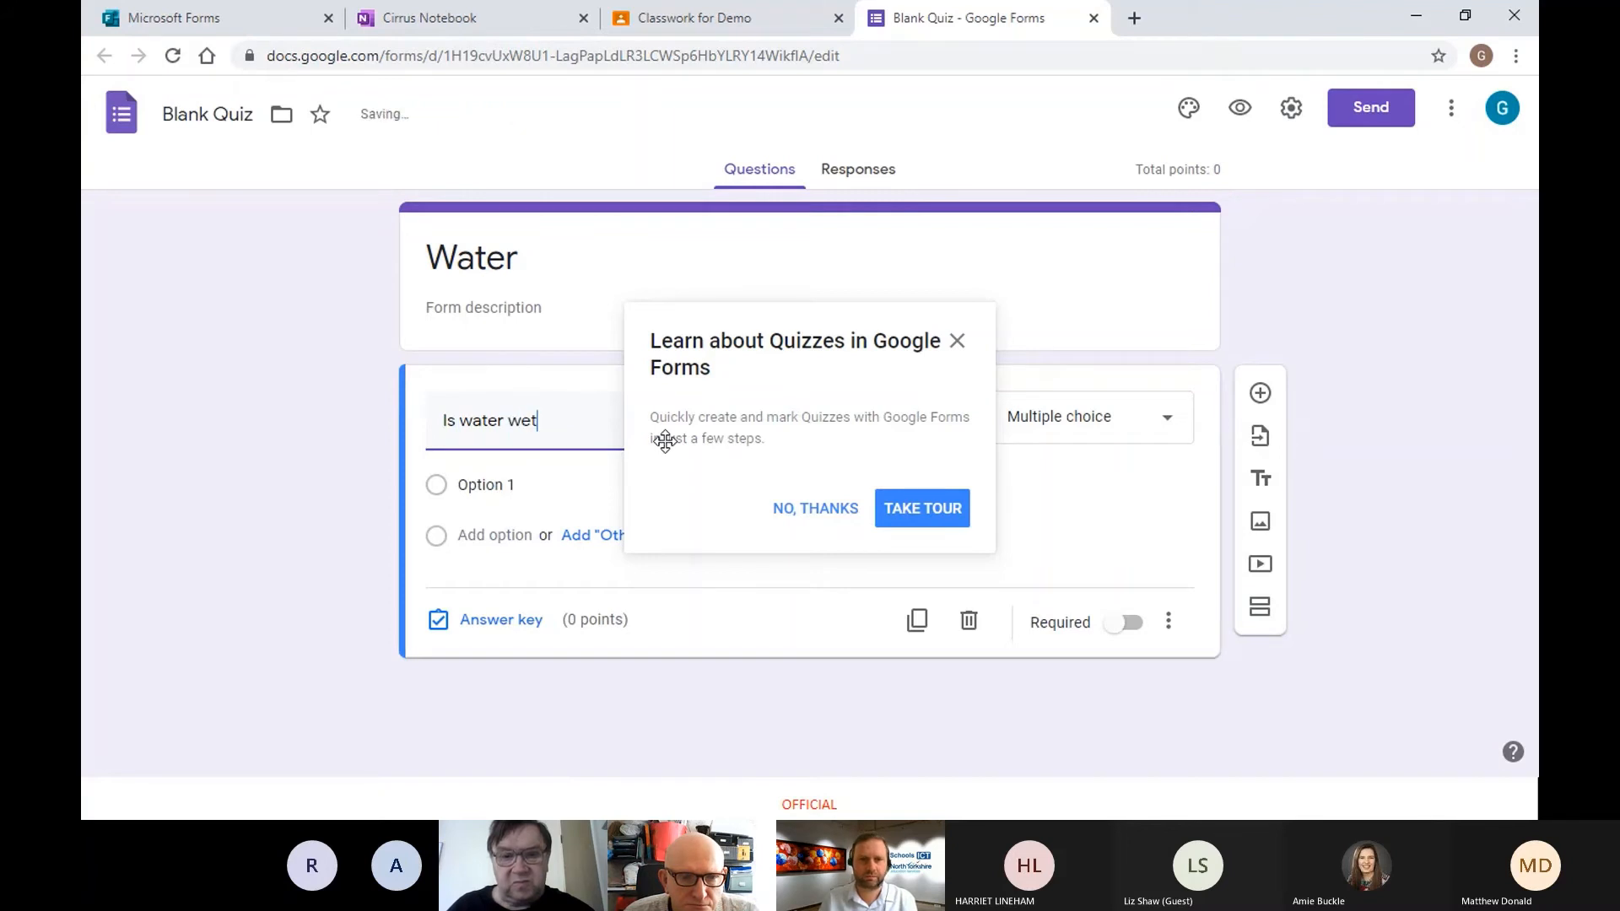
type("t?")
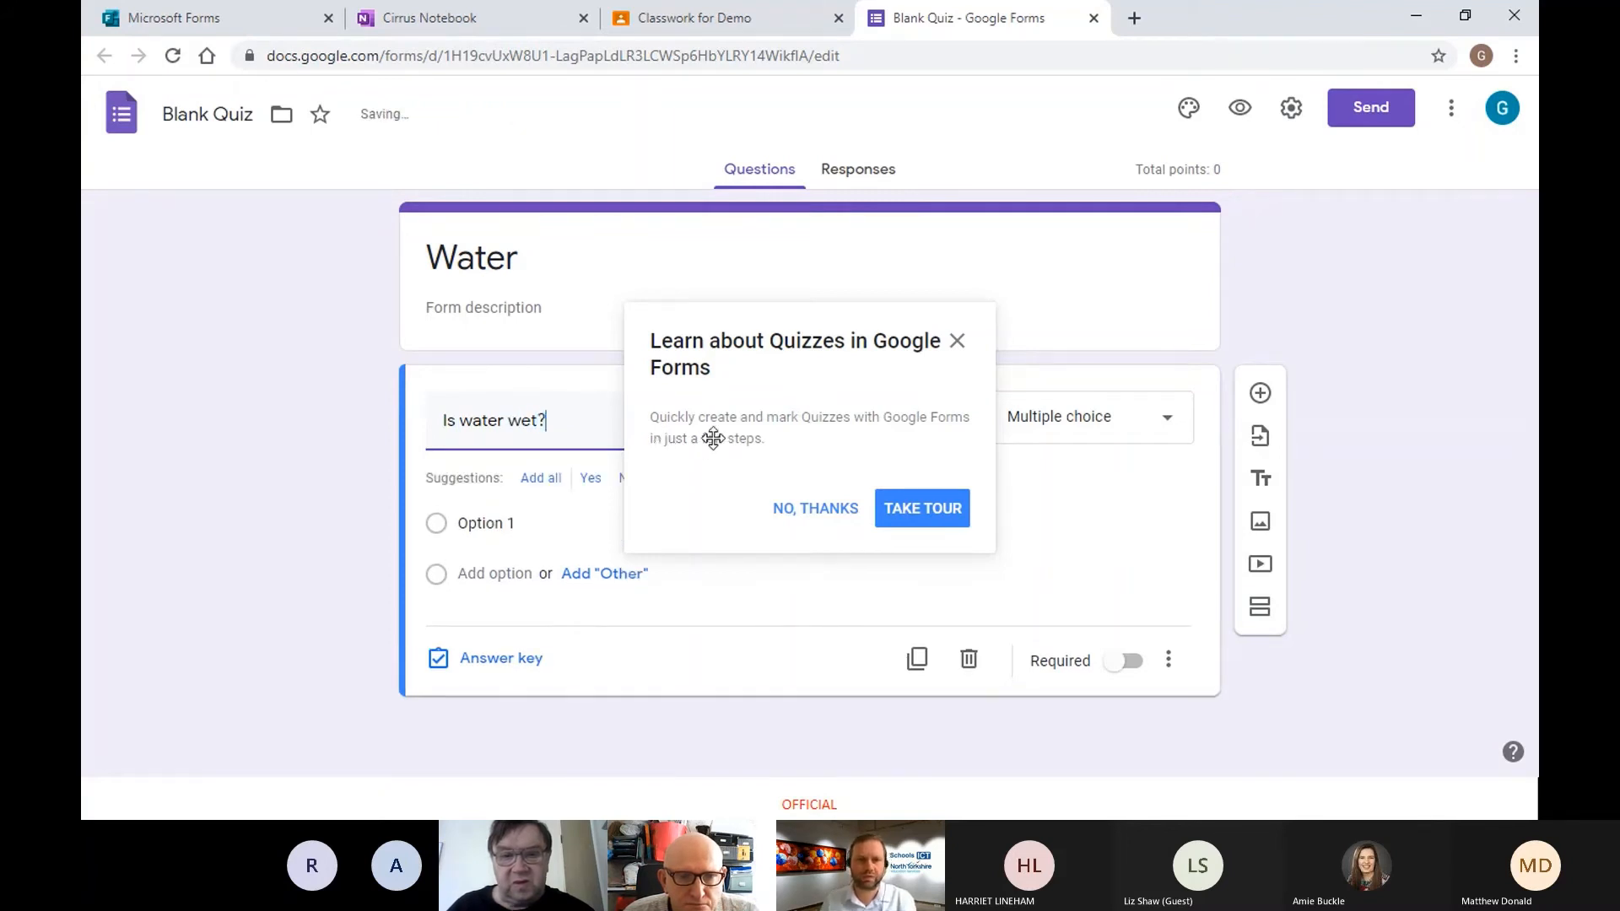
left_click(503, 525)
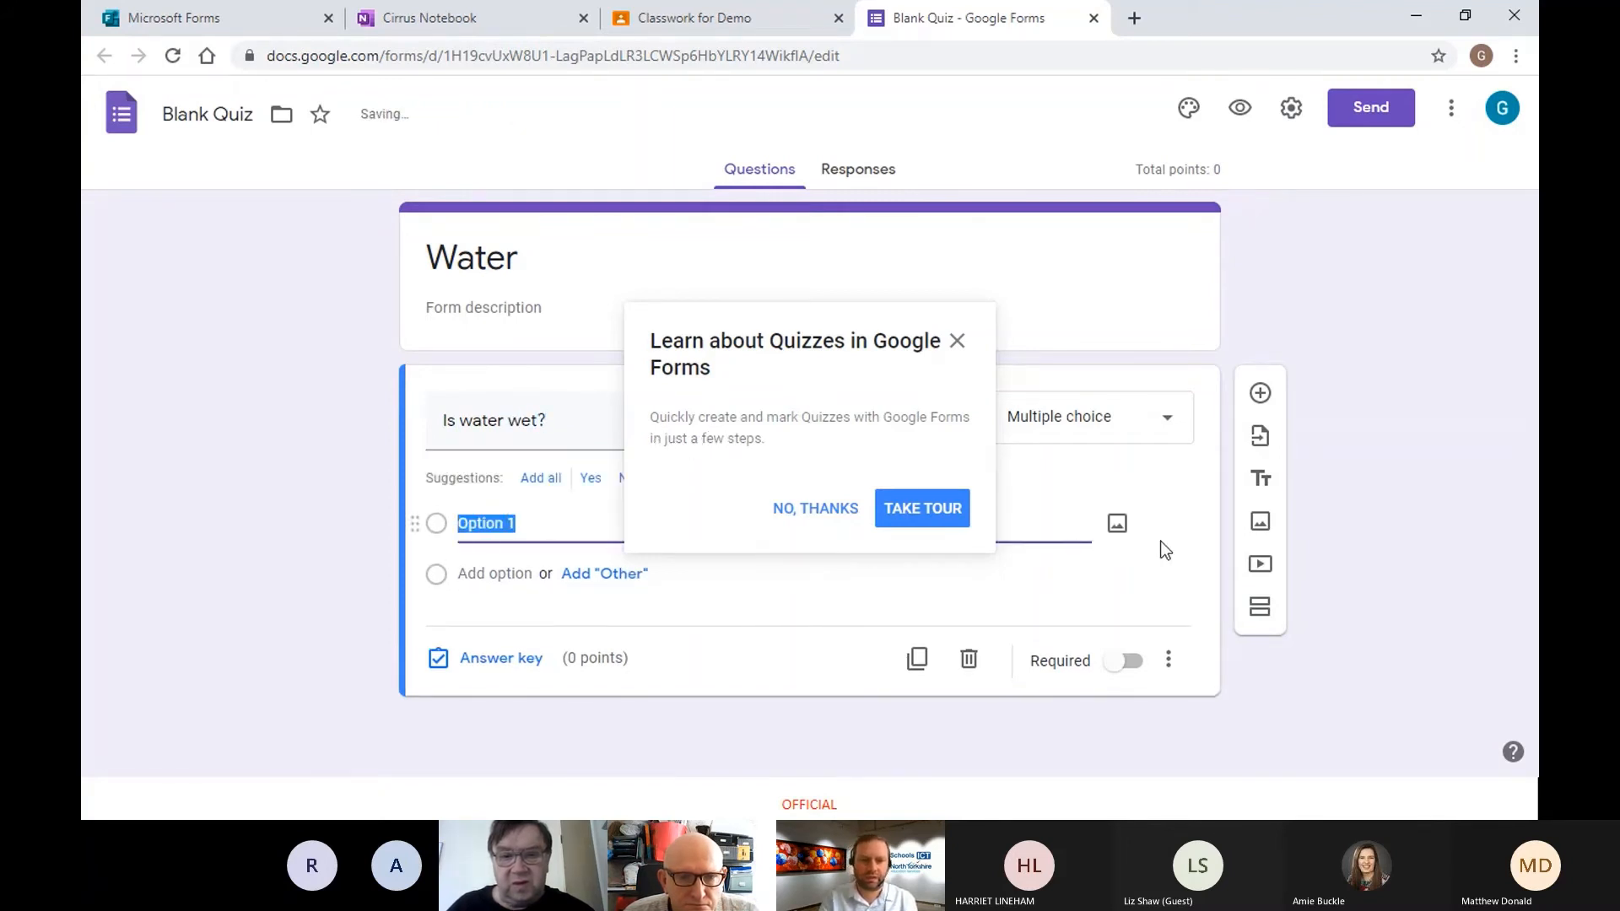
type("When bel")
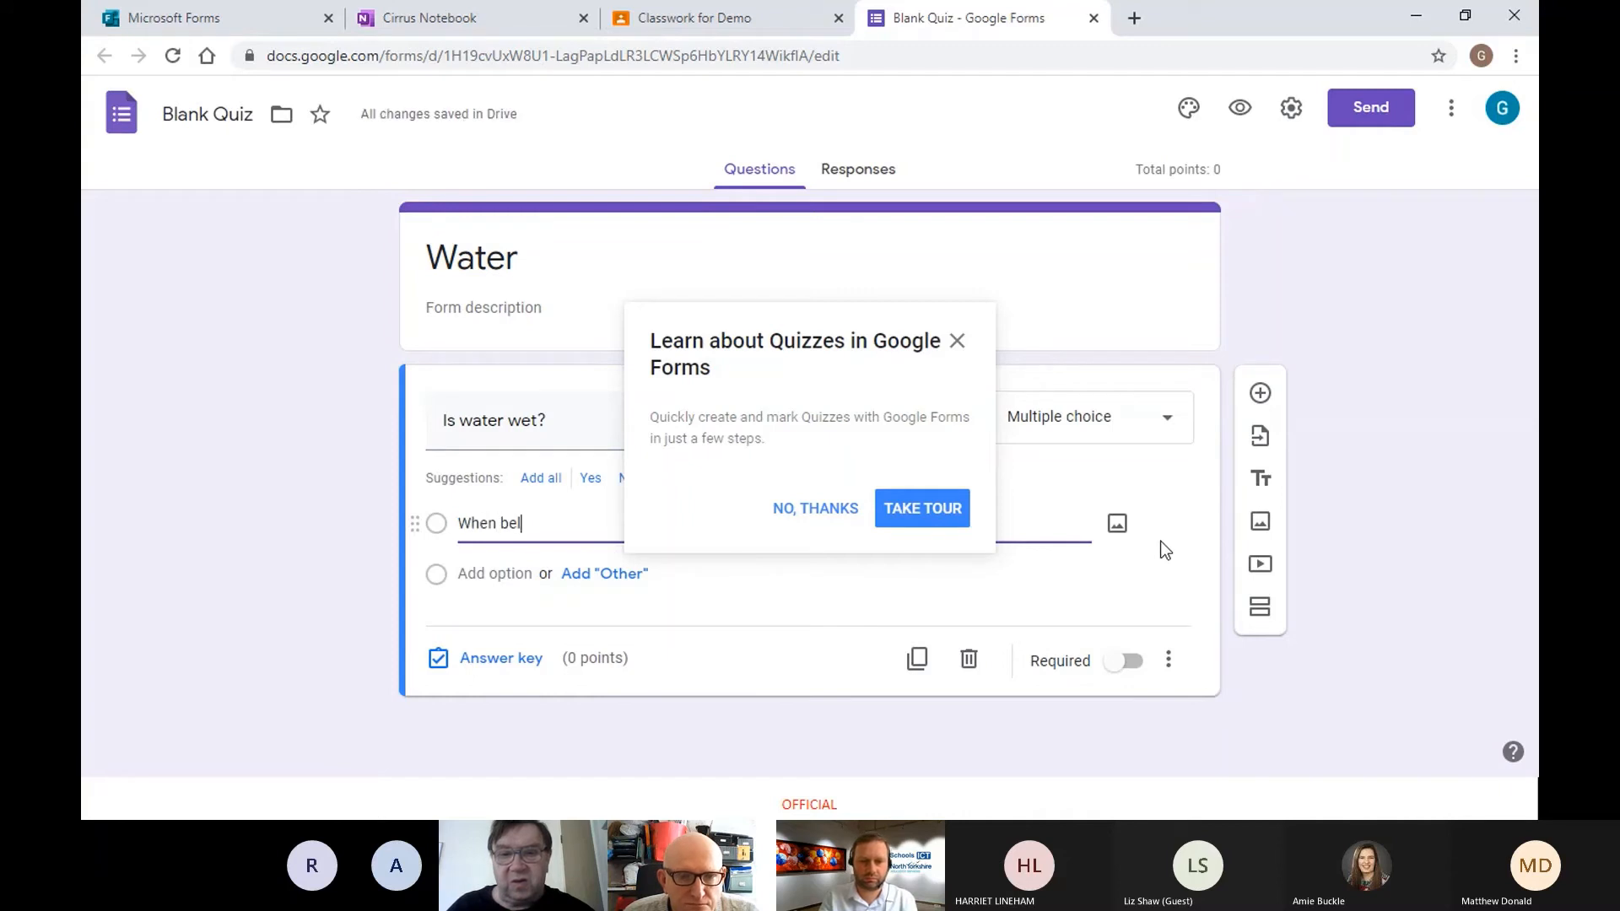
type("ow 0 degrees")
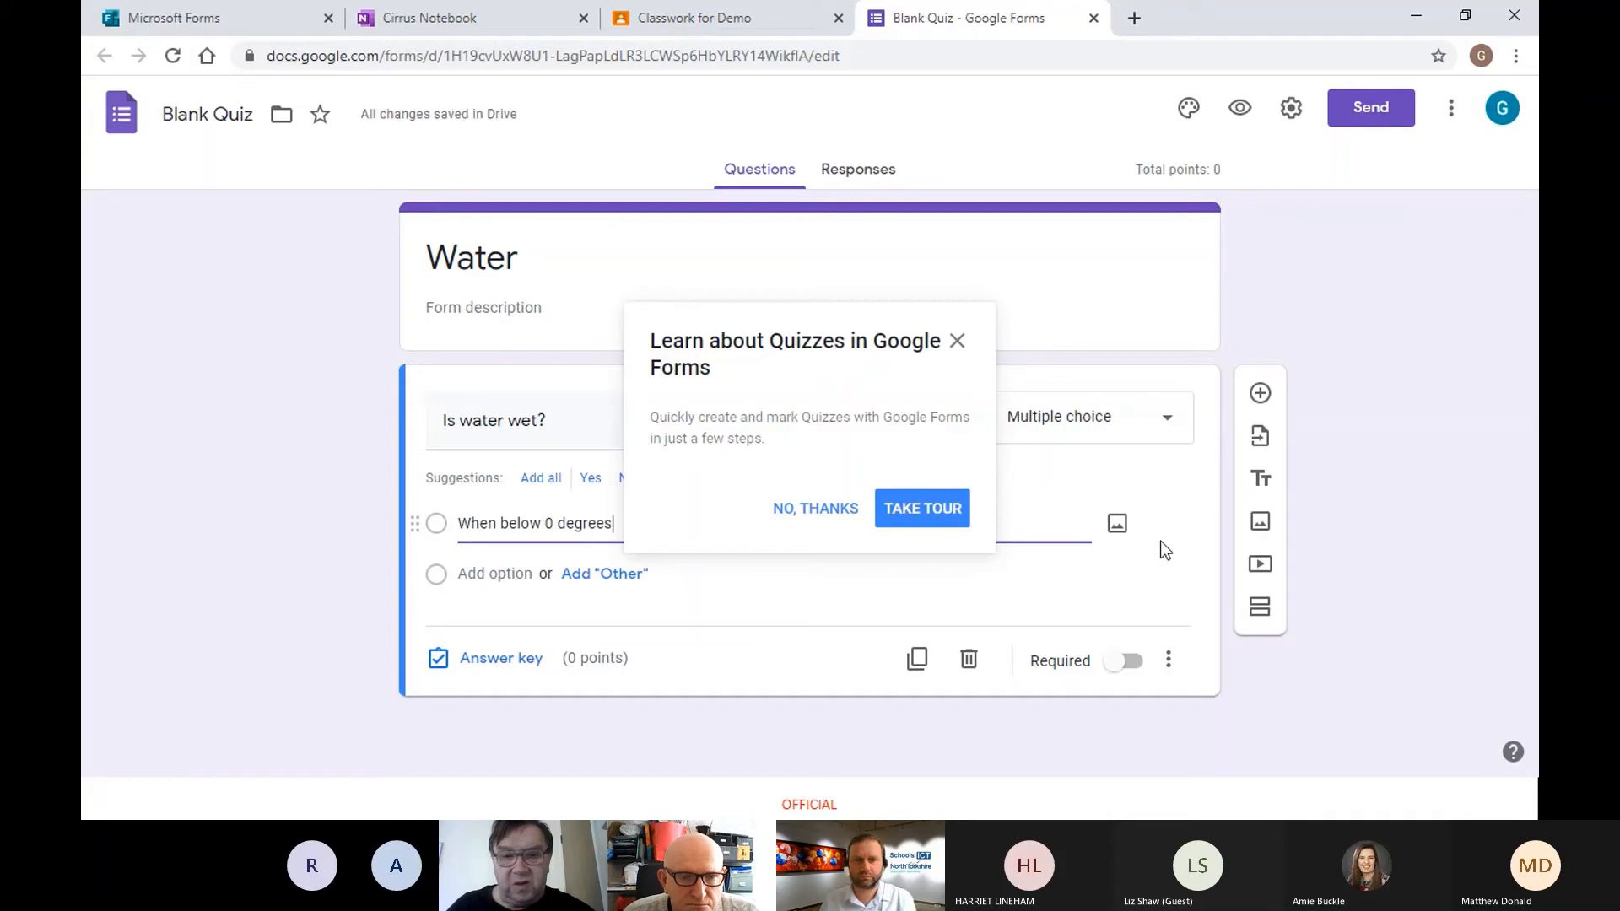
Step: Dismiss the quiz tour offer and add "When above 0 degrees" as the question's second answer option
left_click(825, 508)
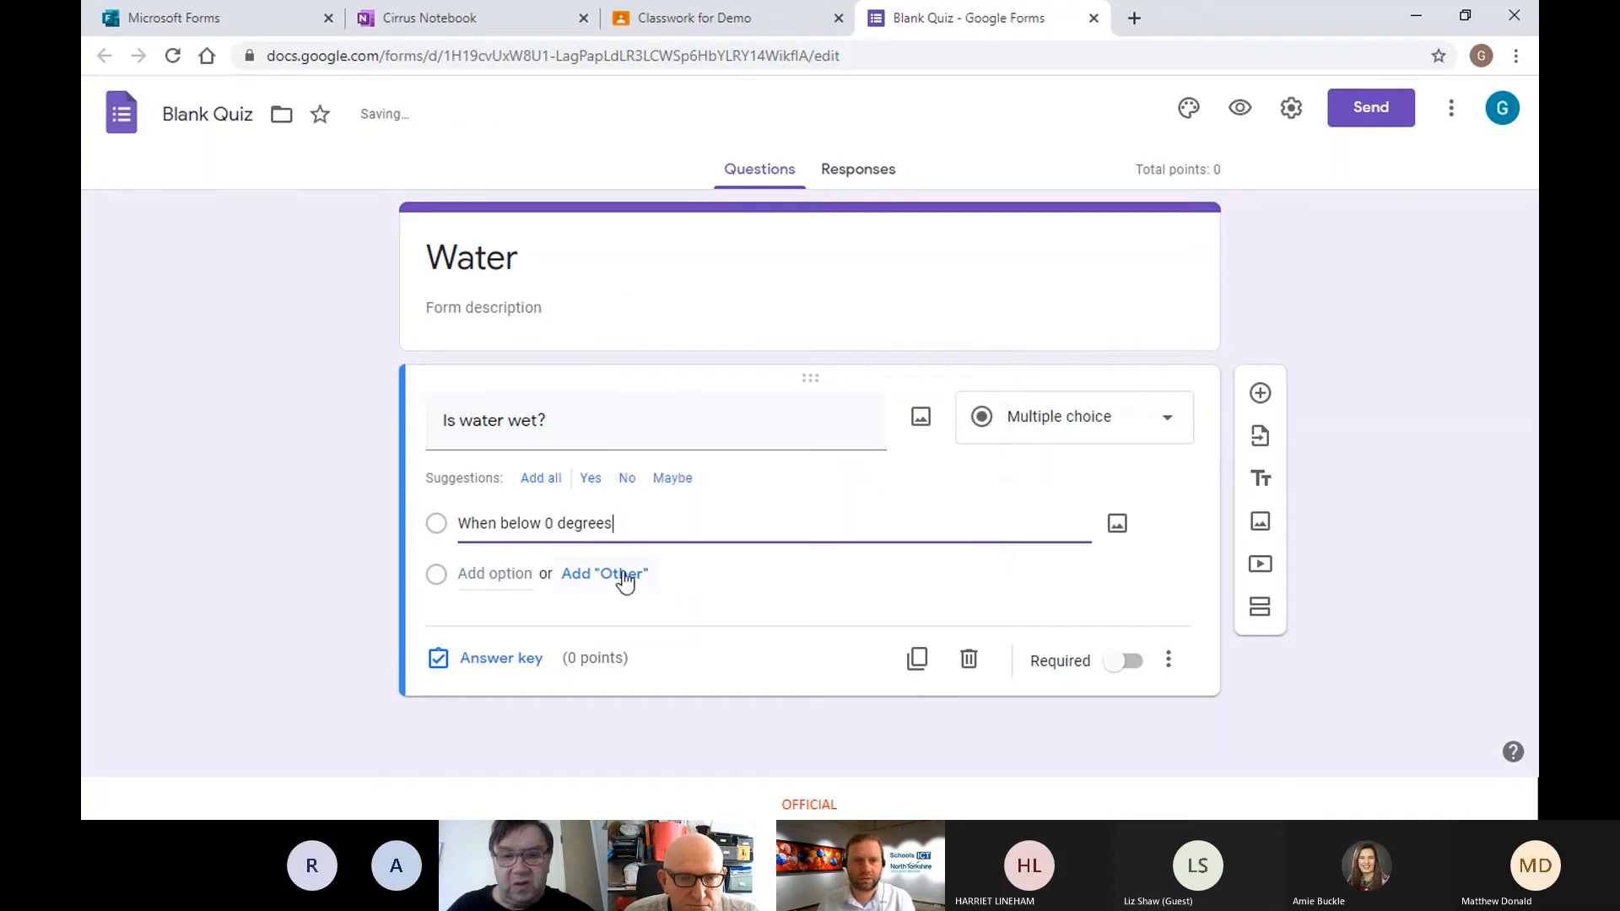
left_click(666, 564)
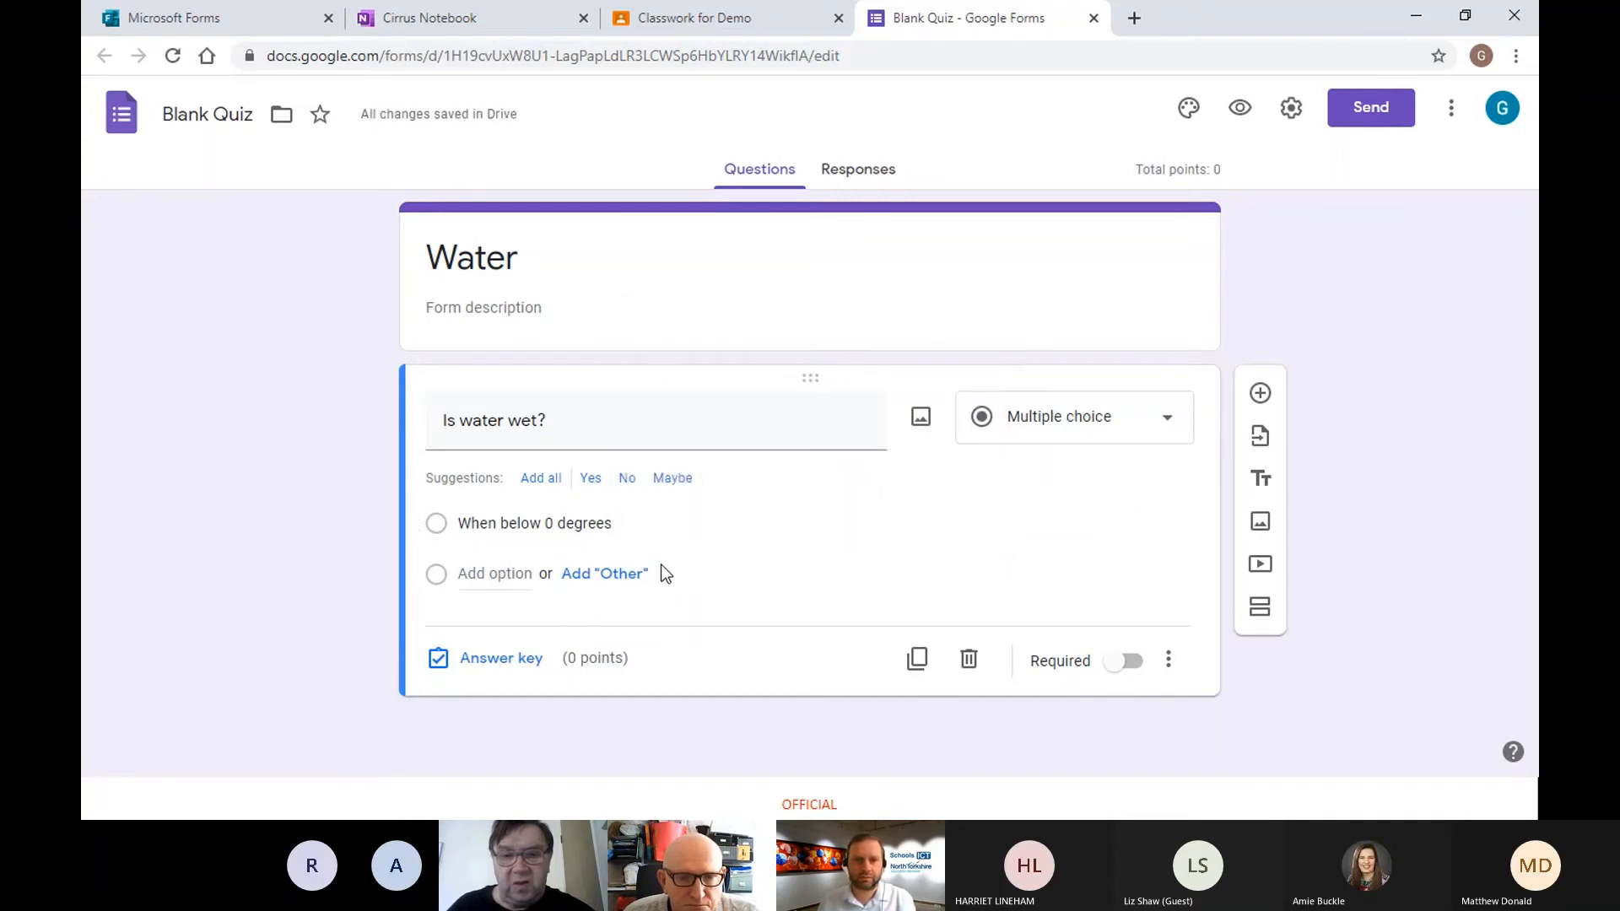
left_click(487, 573)
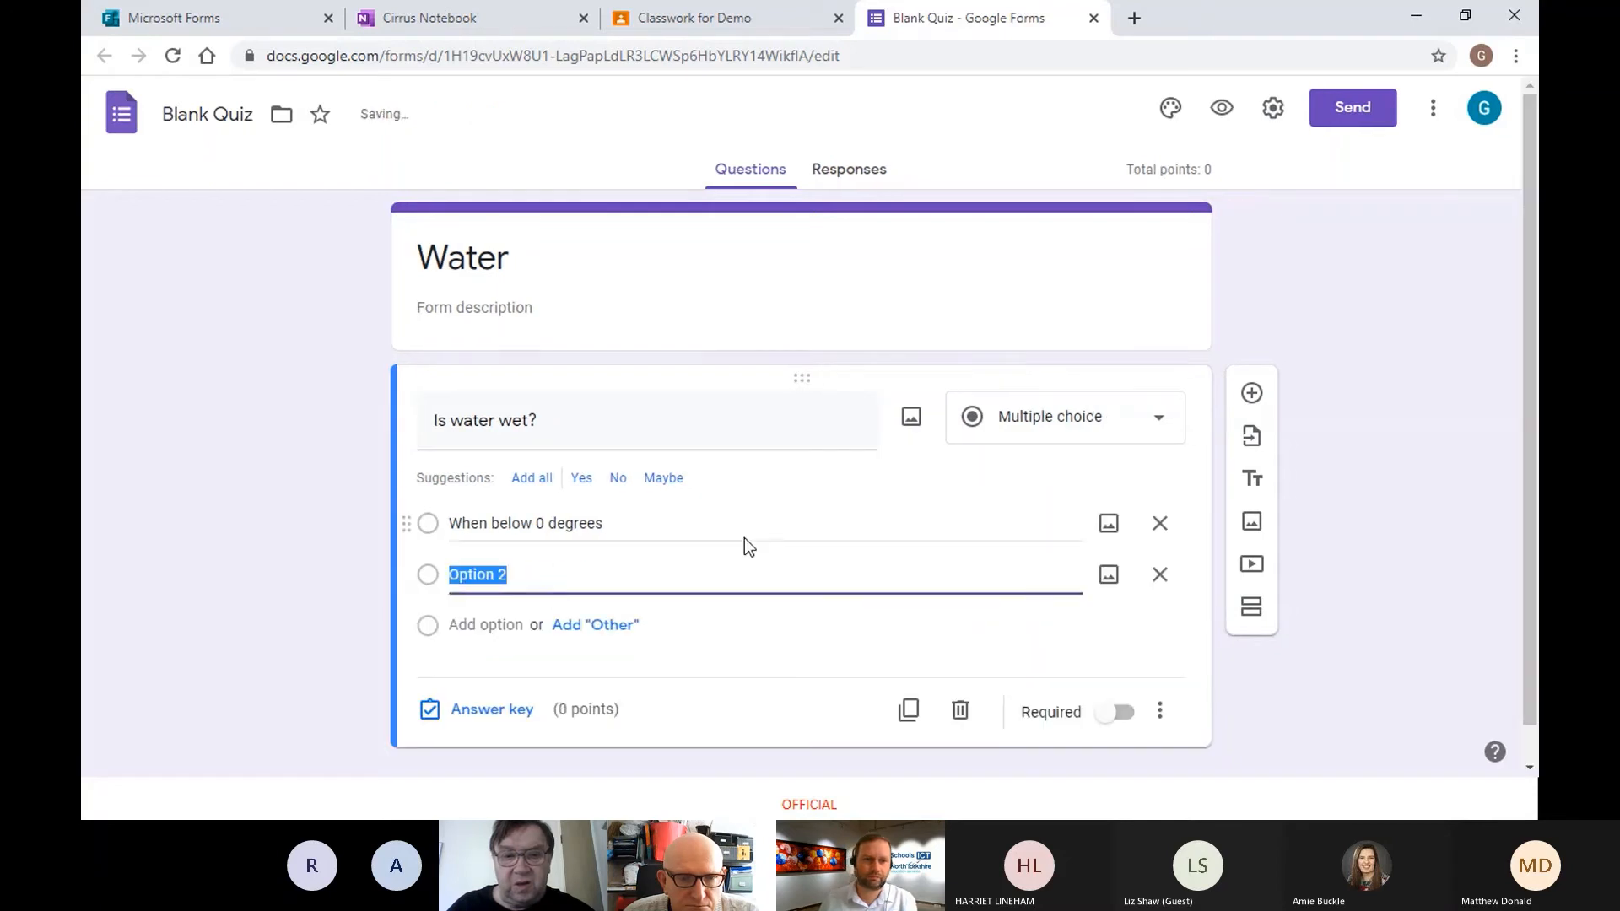
type("When a")
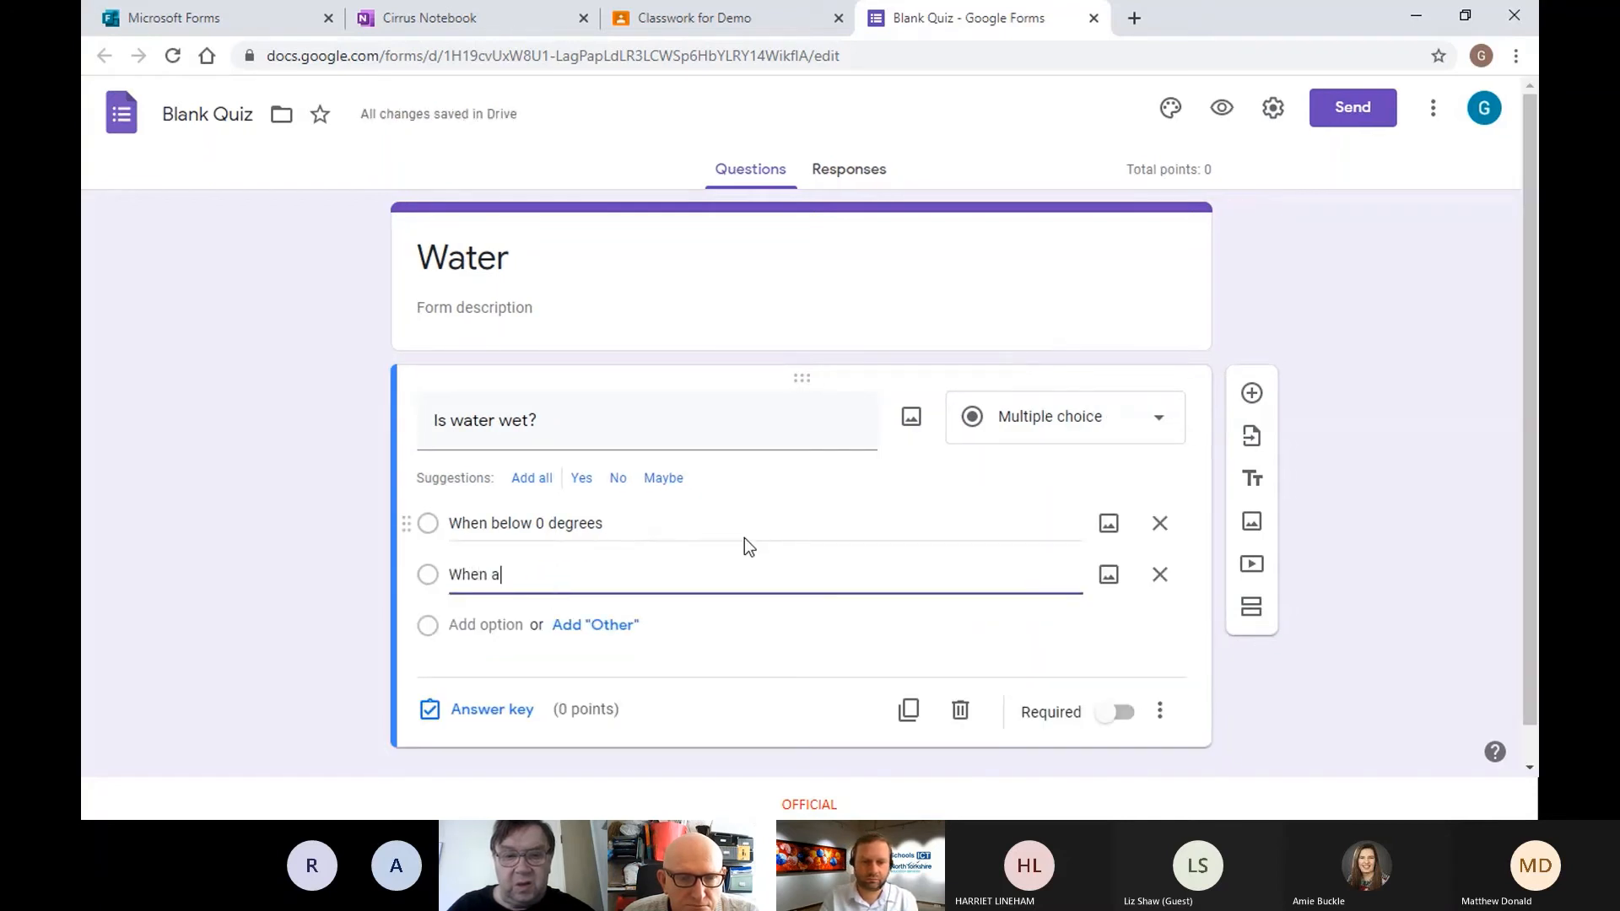
type("bove")
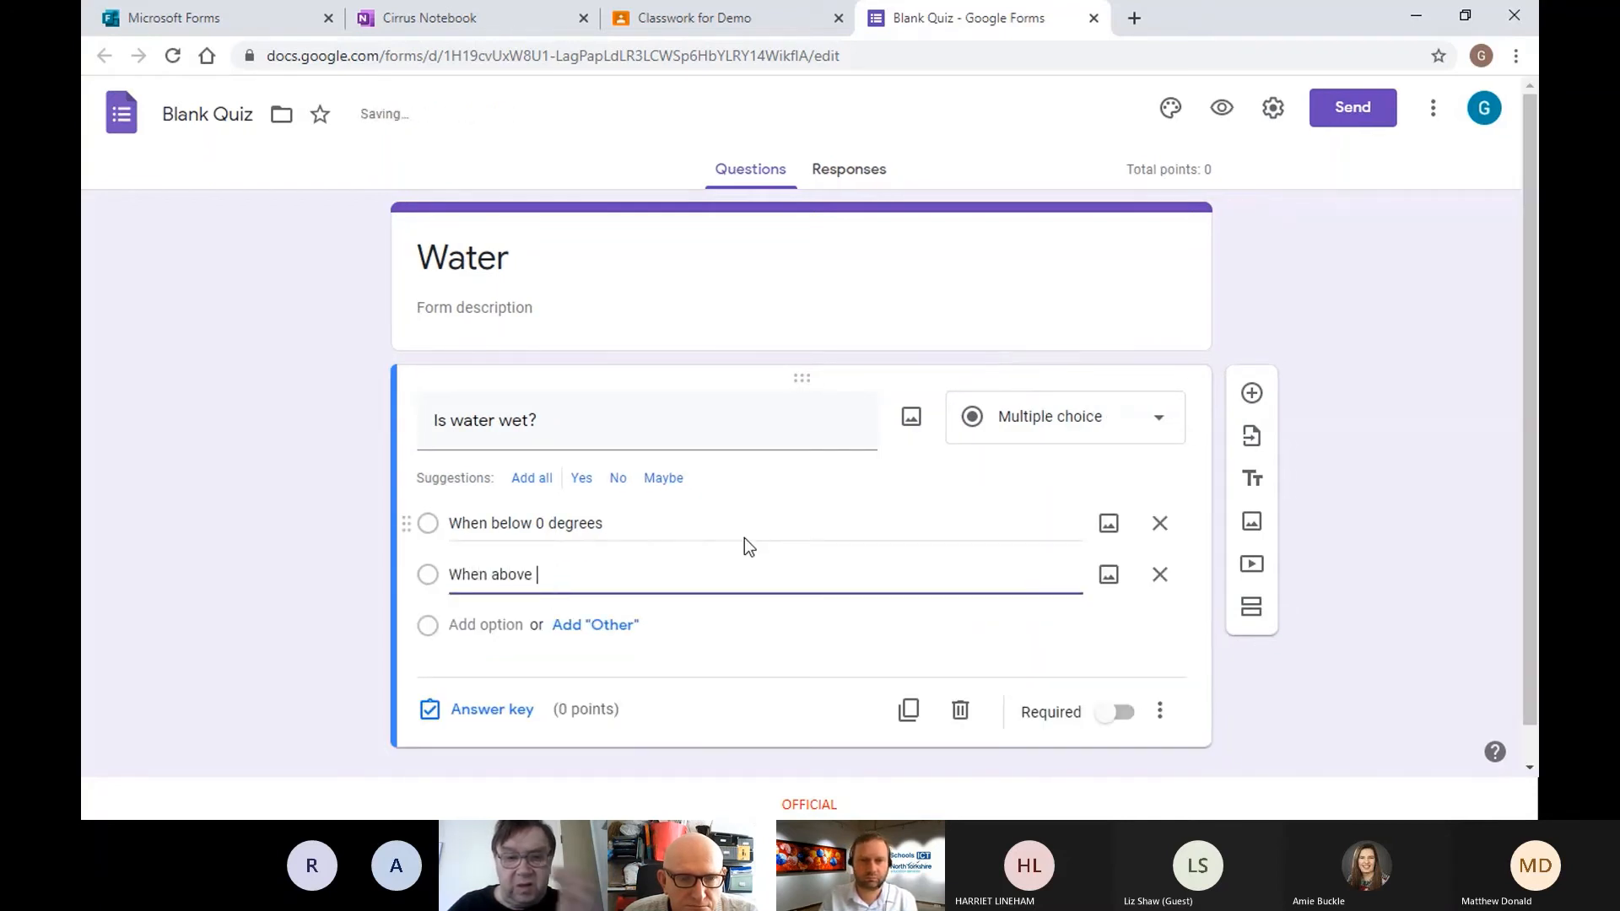
type(" 0 degrees")
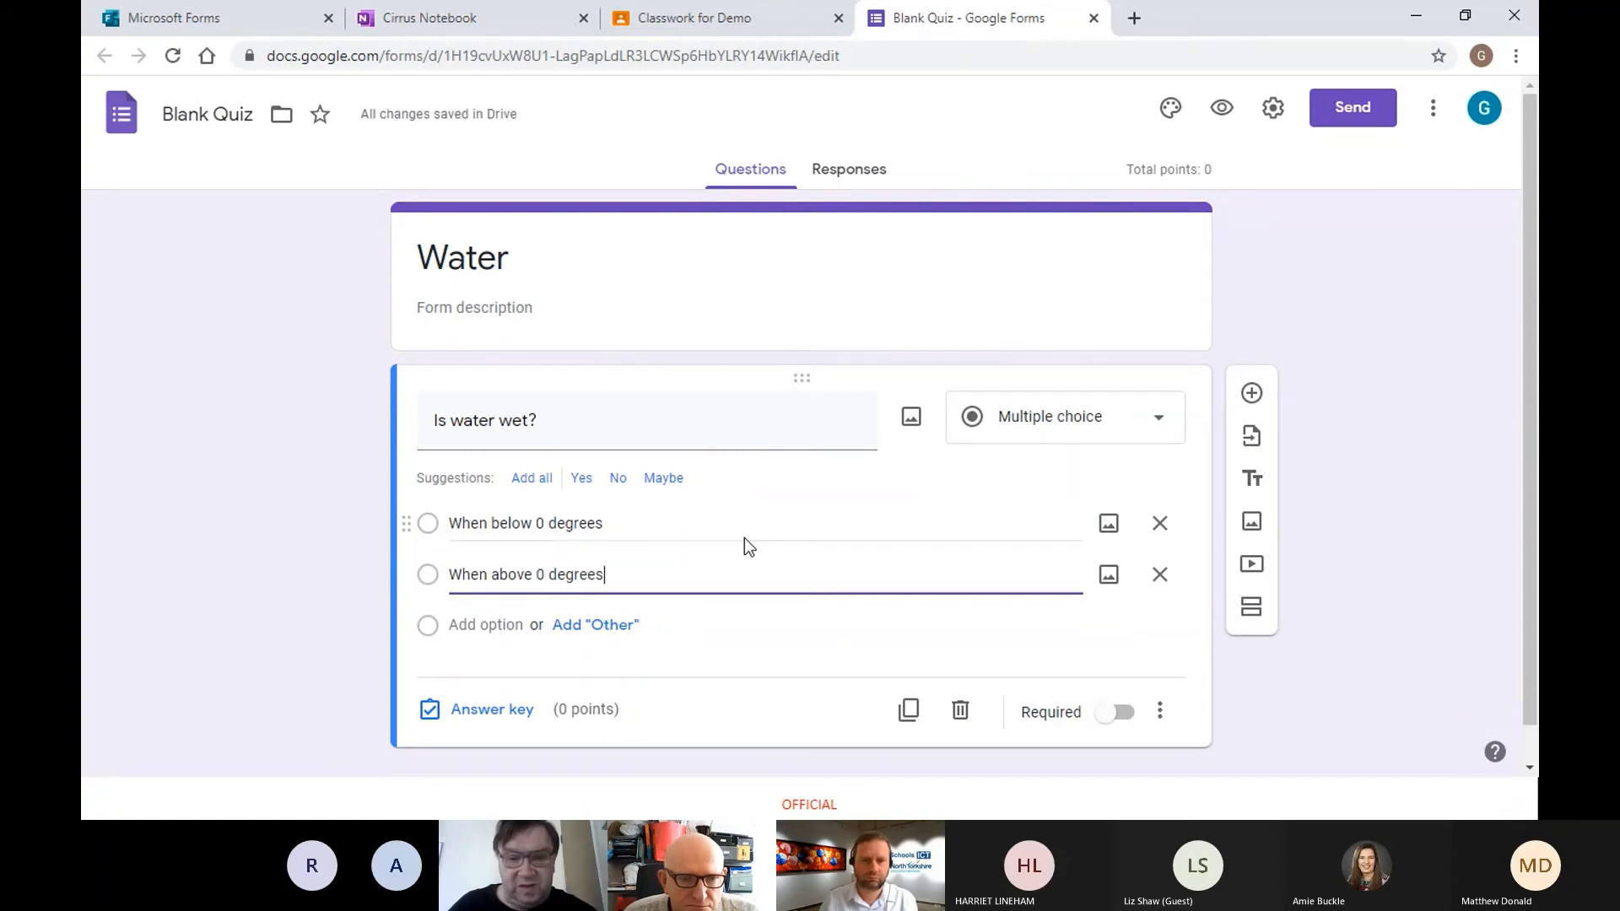
Step: Reword the multiple-choice question to "When is water wet?"
triple_click(554, 419)
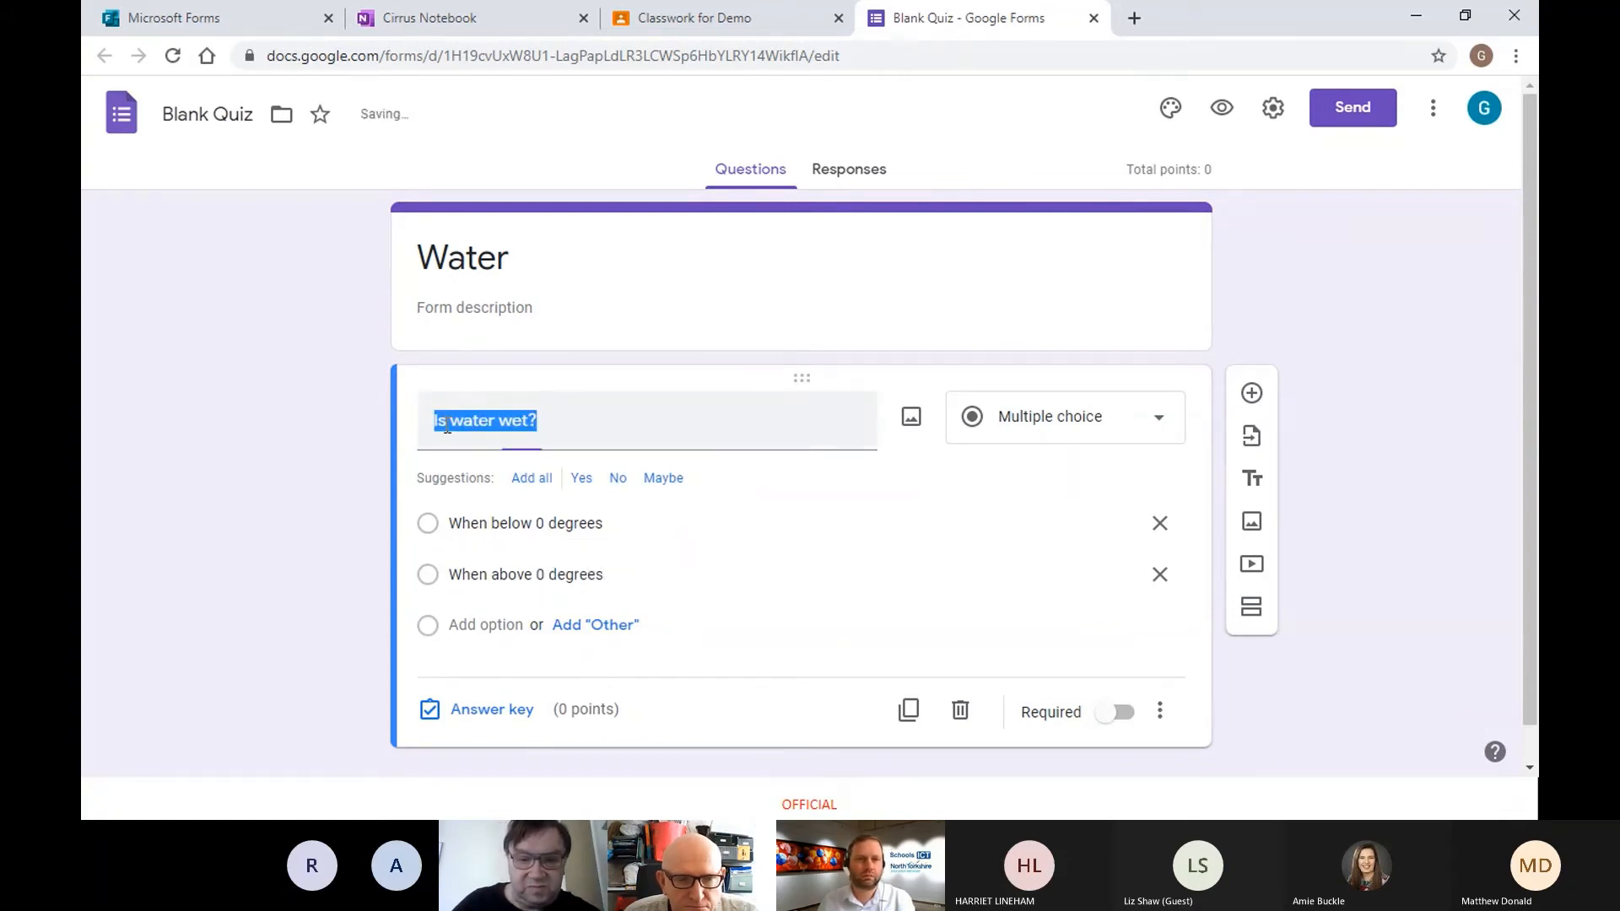
left_click(436, 422)
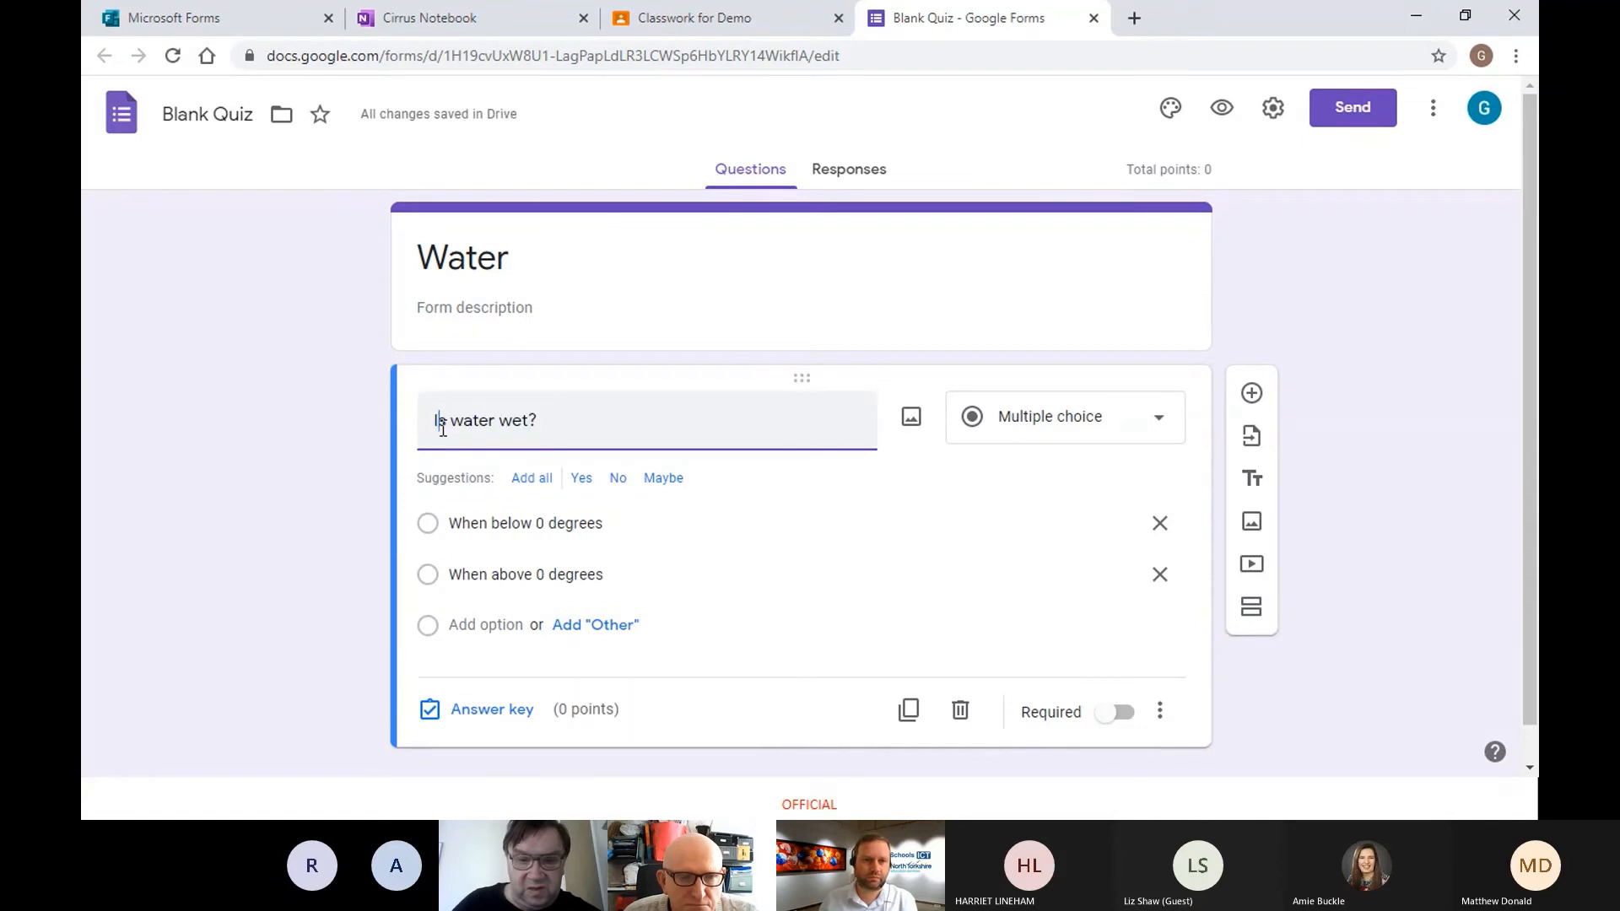
key("Delete")
type("When i")
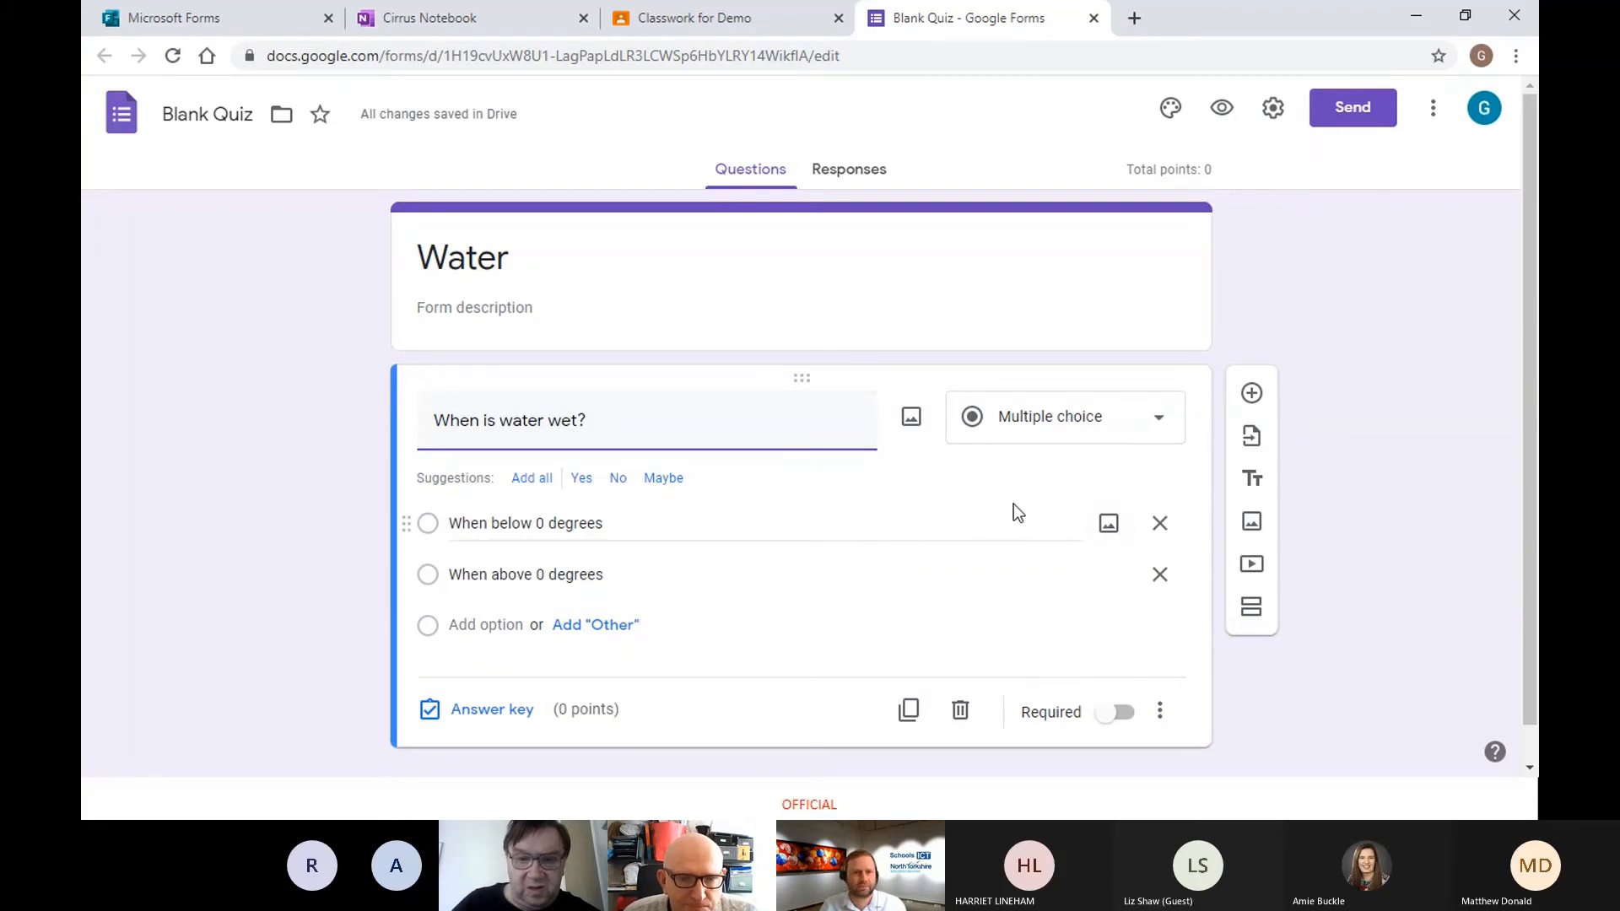
Step: Set the question's answer key to 1 point with "When above 0 degrees" as the correct answer
left_click(491, 711)
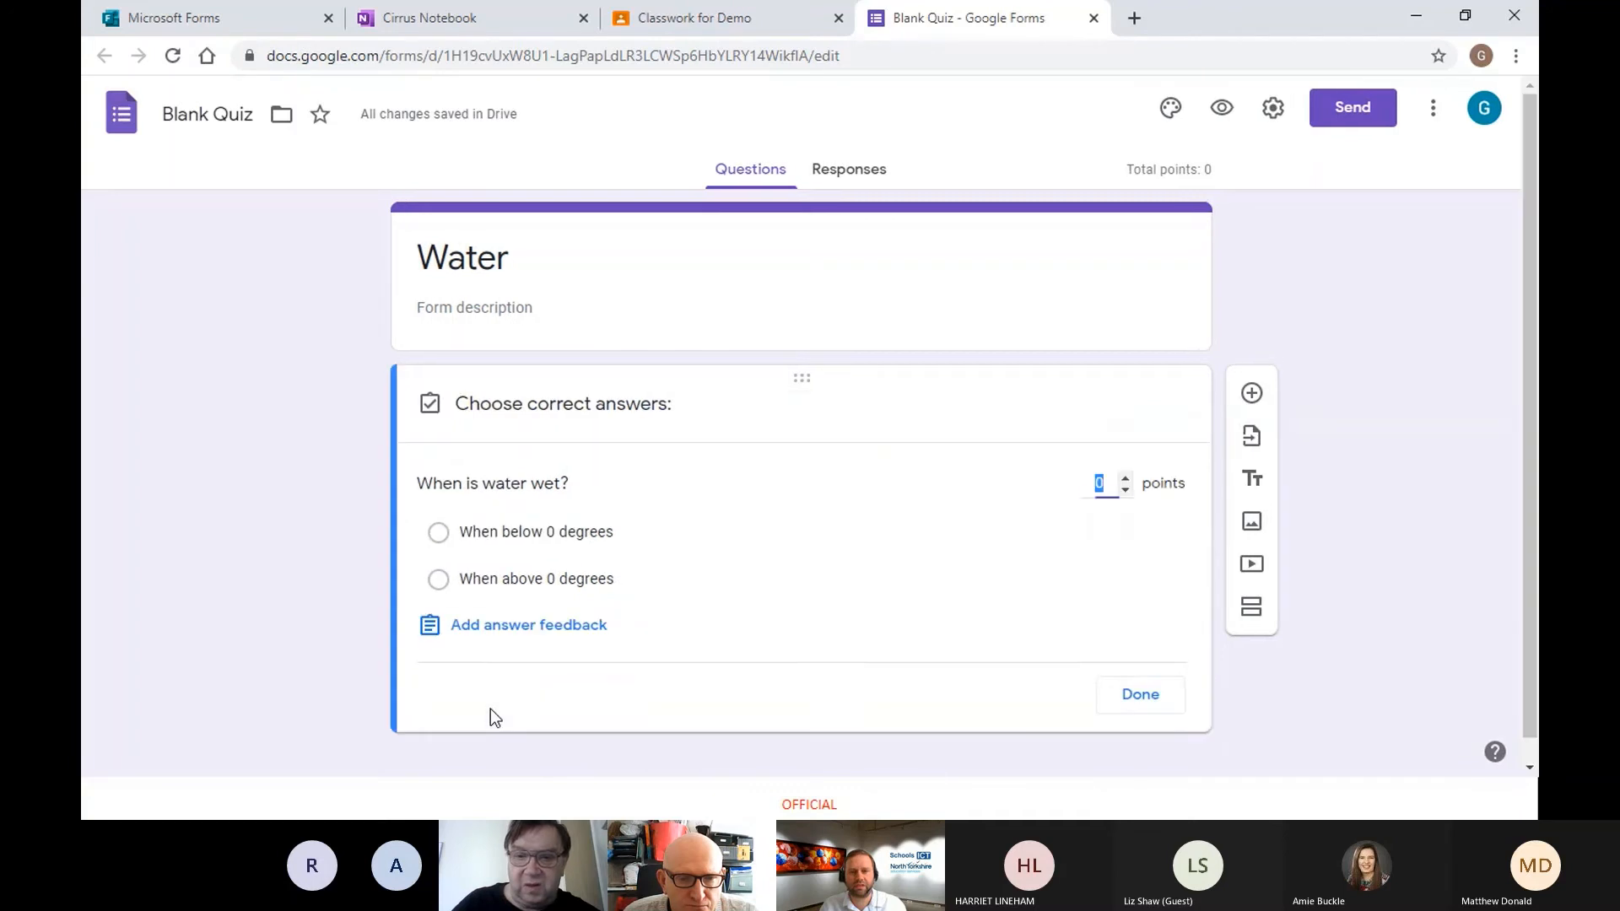
left_click(1125, 477)
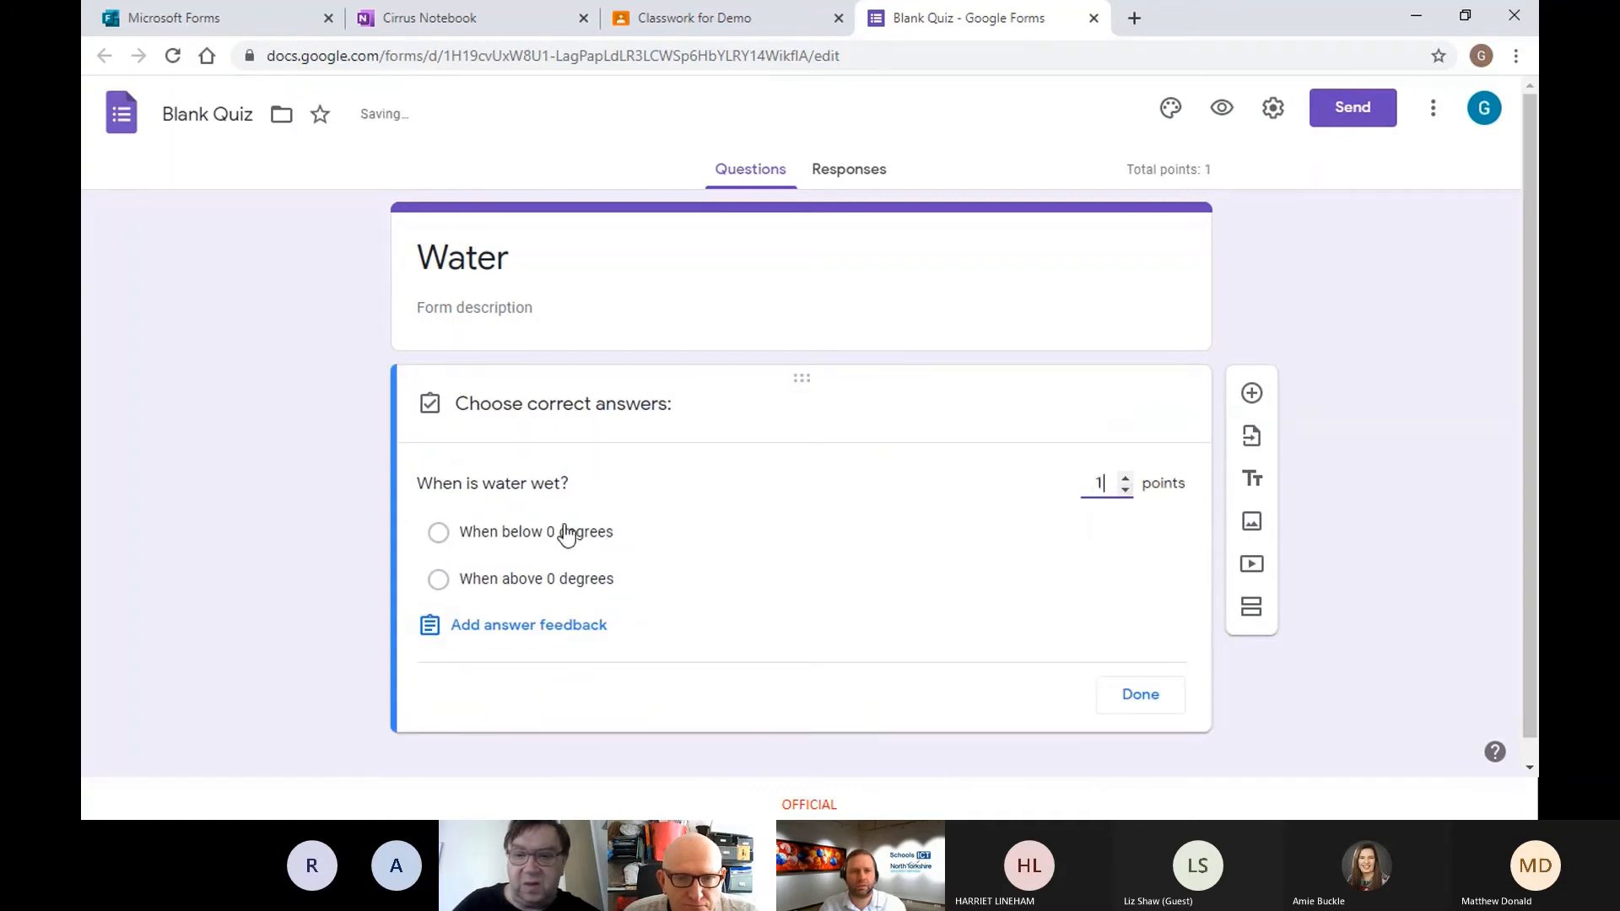
left_click(438, 581)
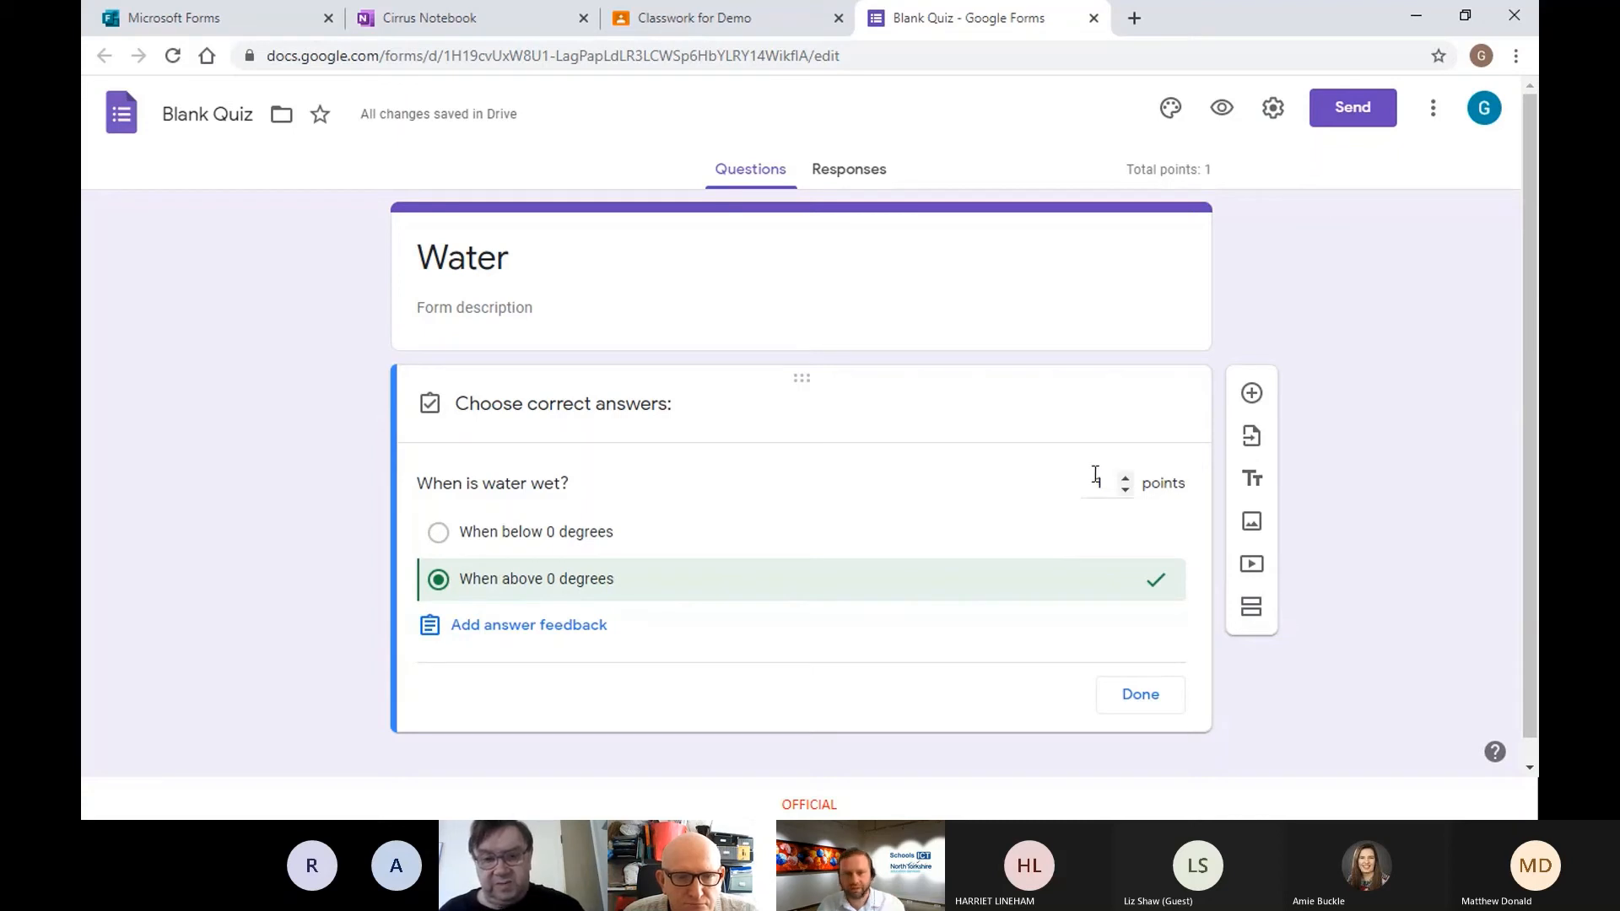
left_click(1136, 697)
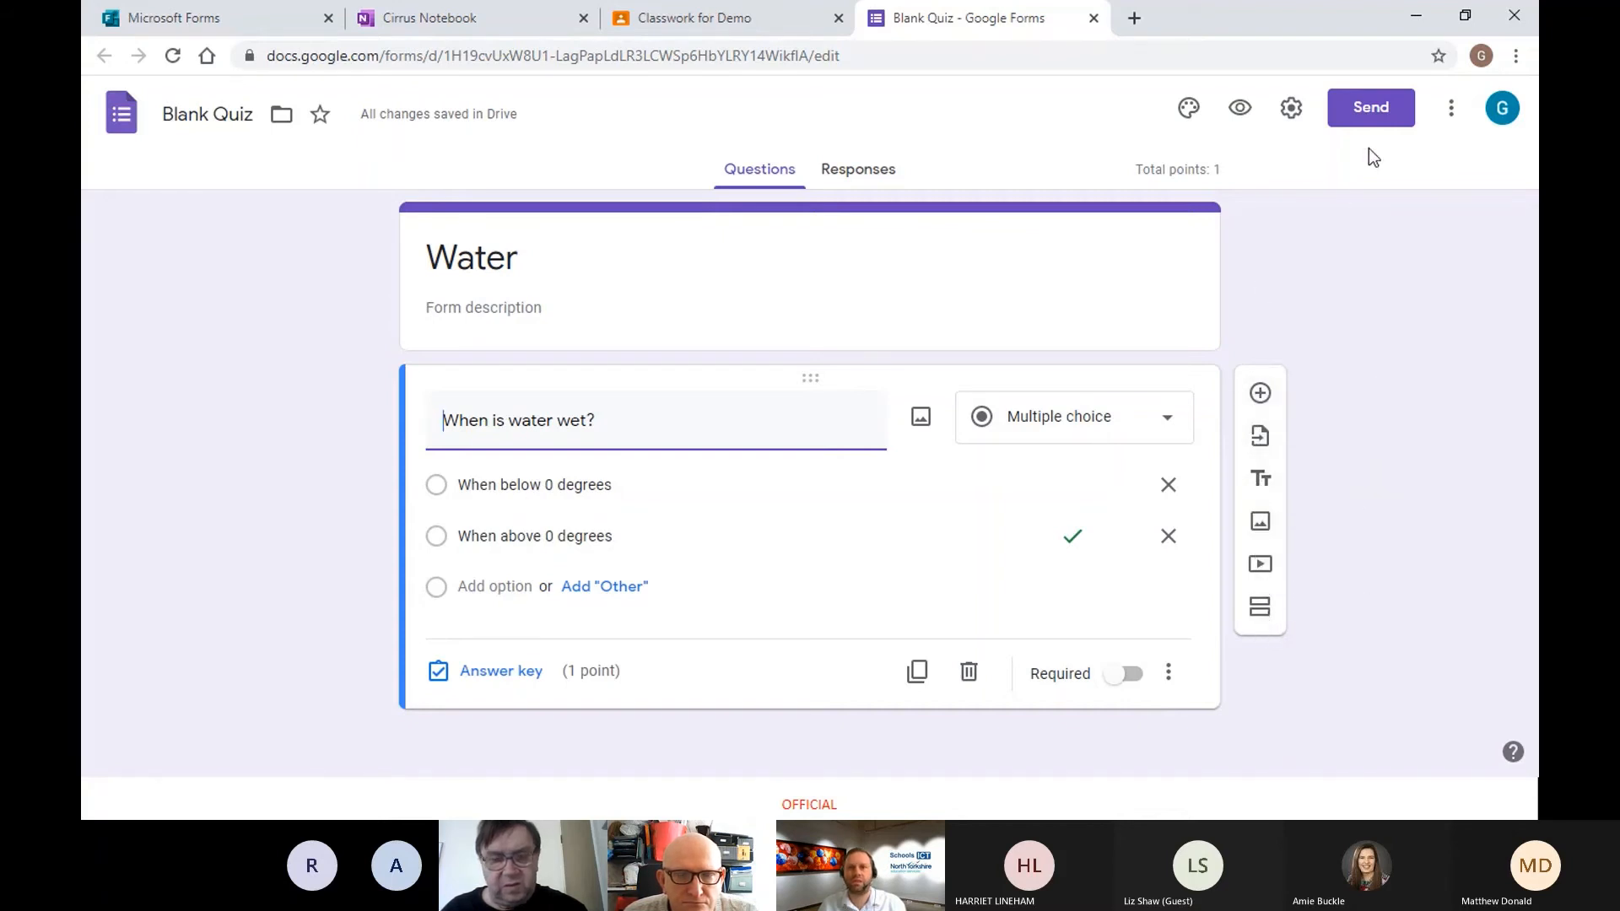
left_click(1376, 110)
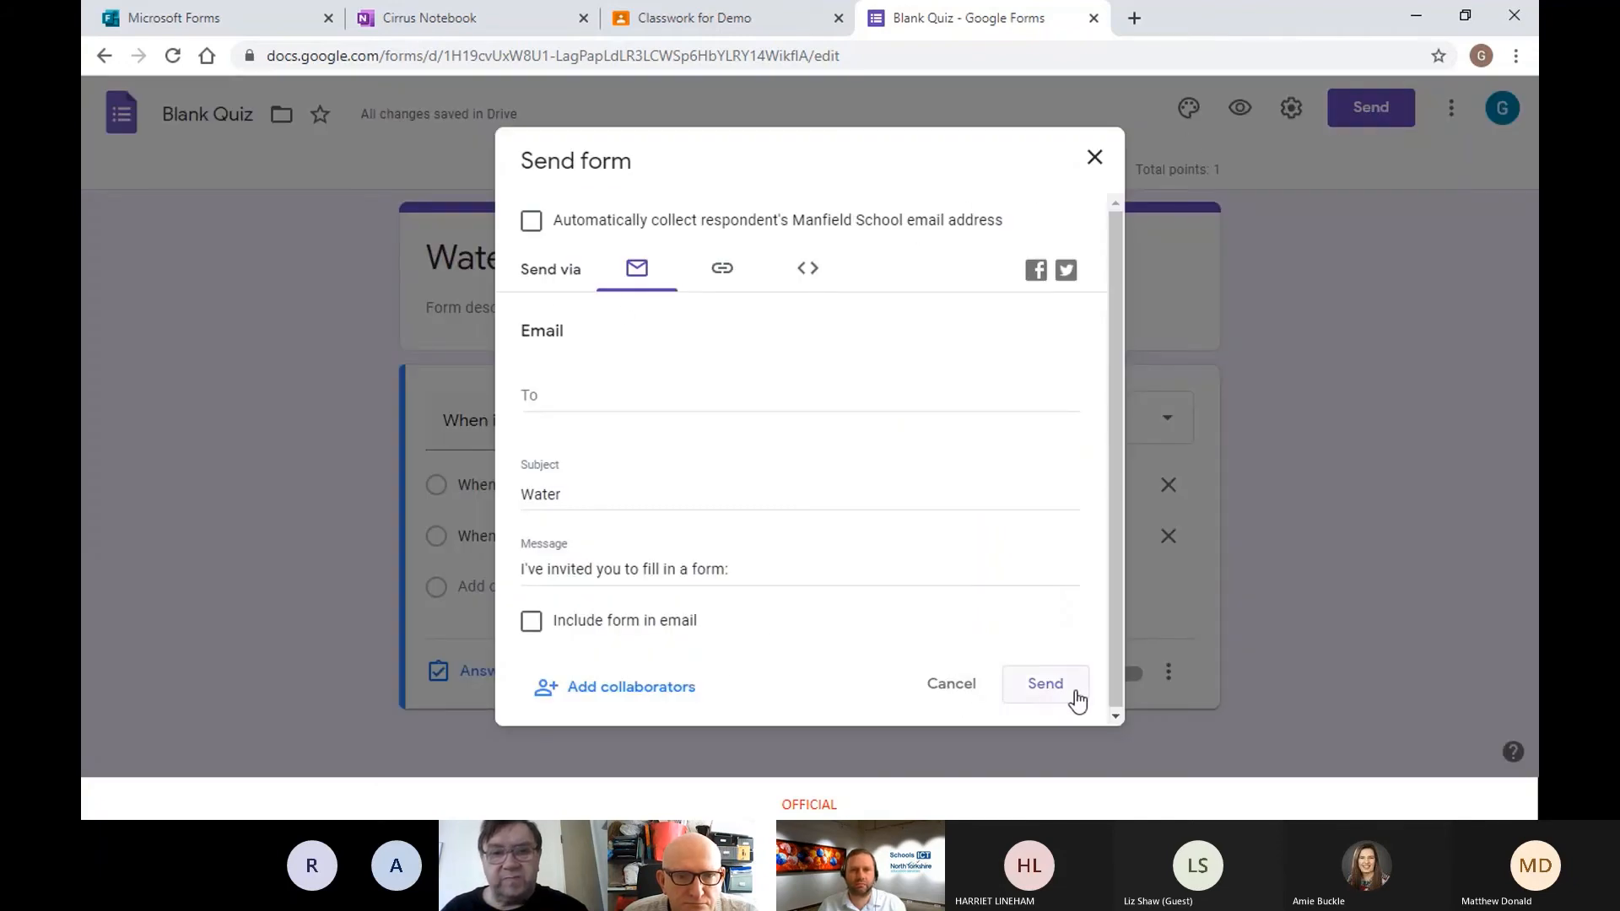
left_click(1049, 690)
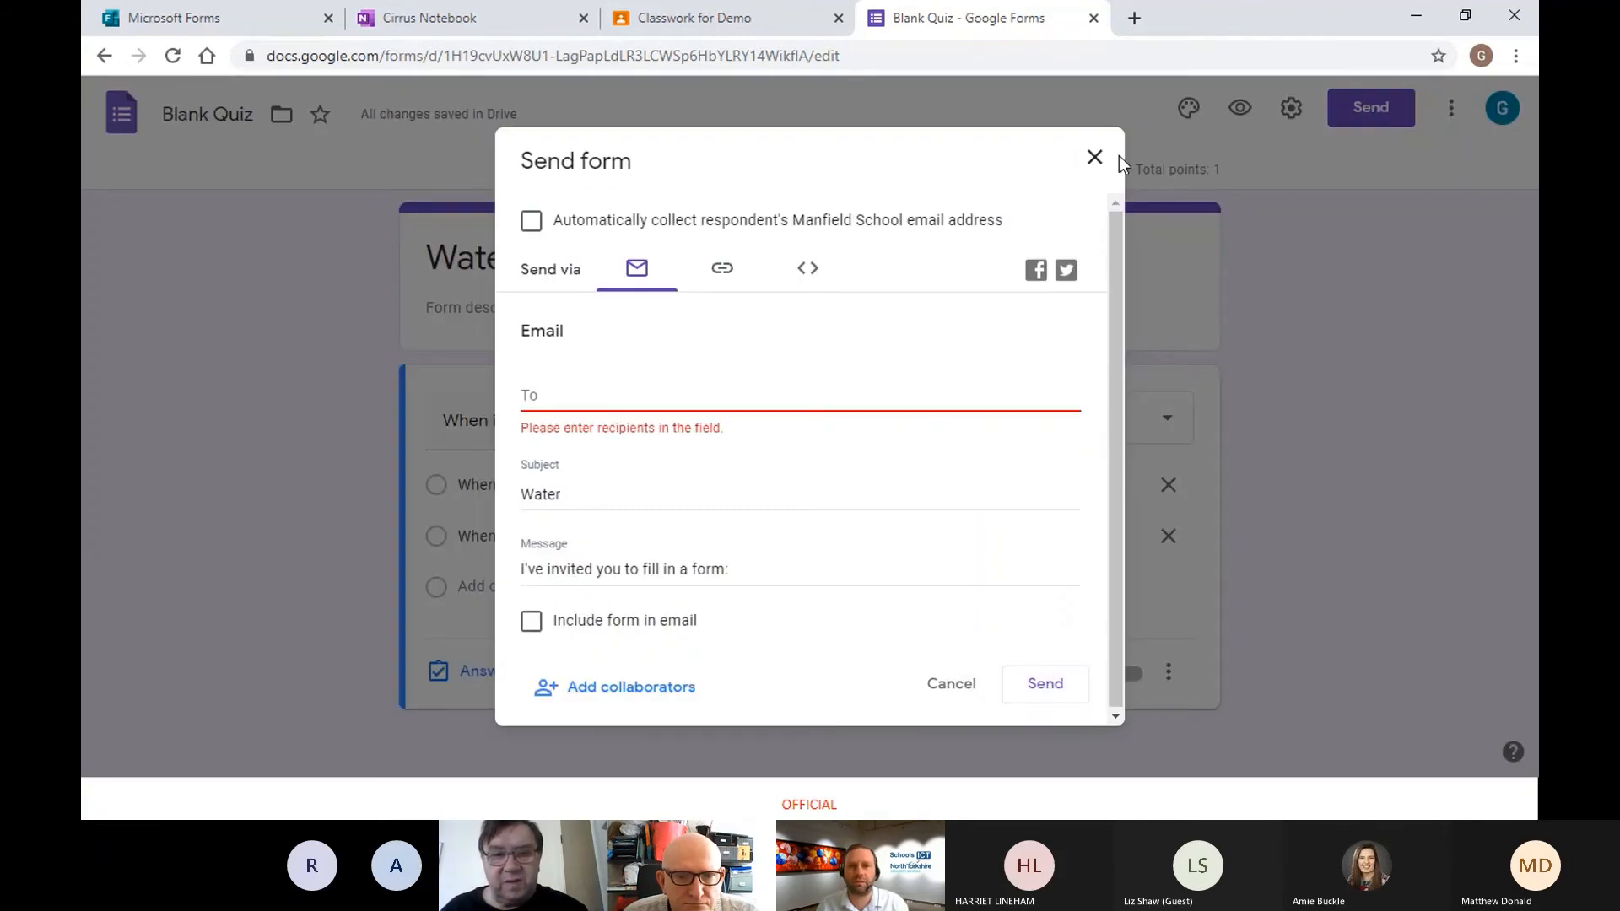
left_click(1095, 157)
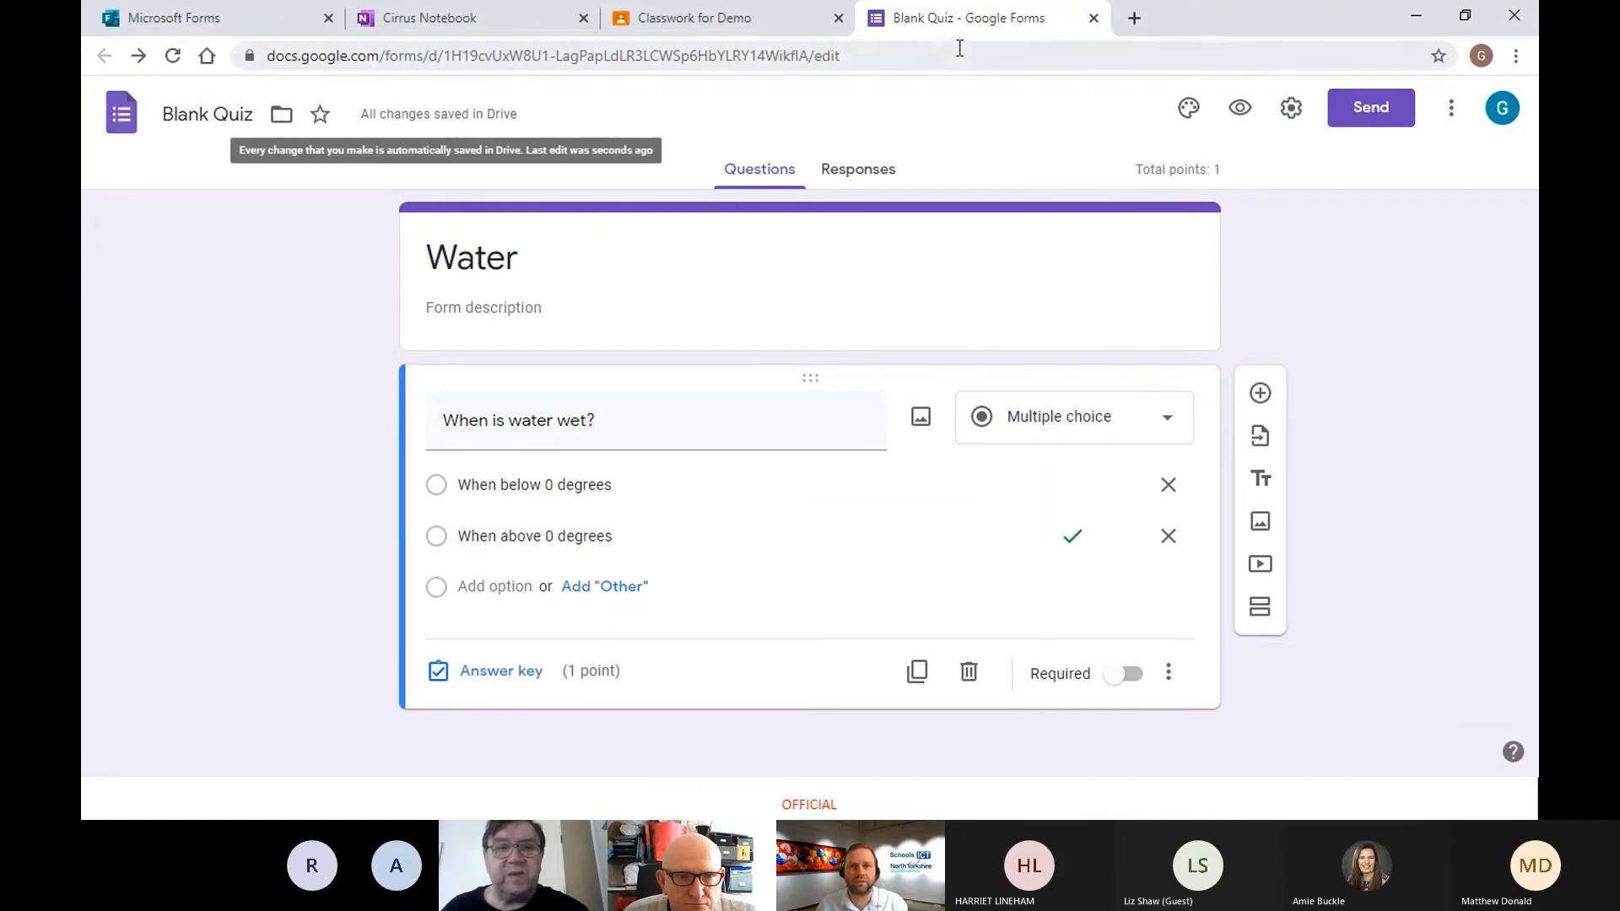
Step: Close the quiz form, assign the Water Quiz to all students in the Demo class, and view the class stream
left_click(1093, 18)
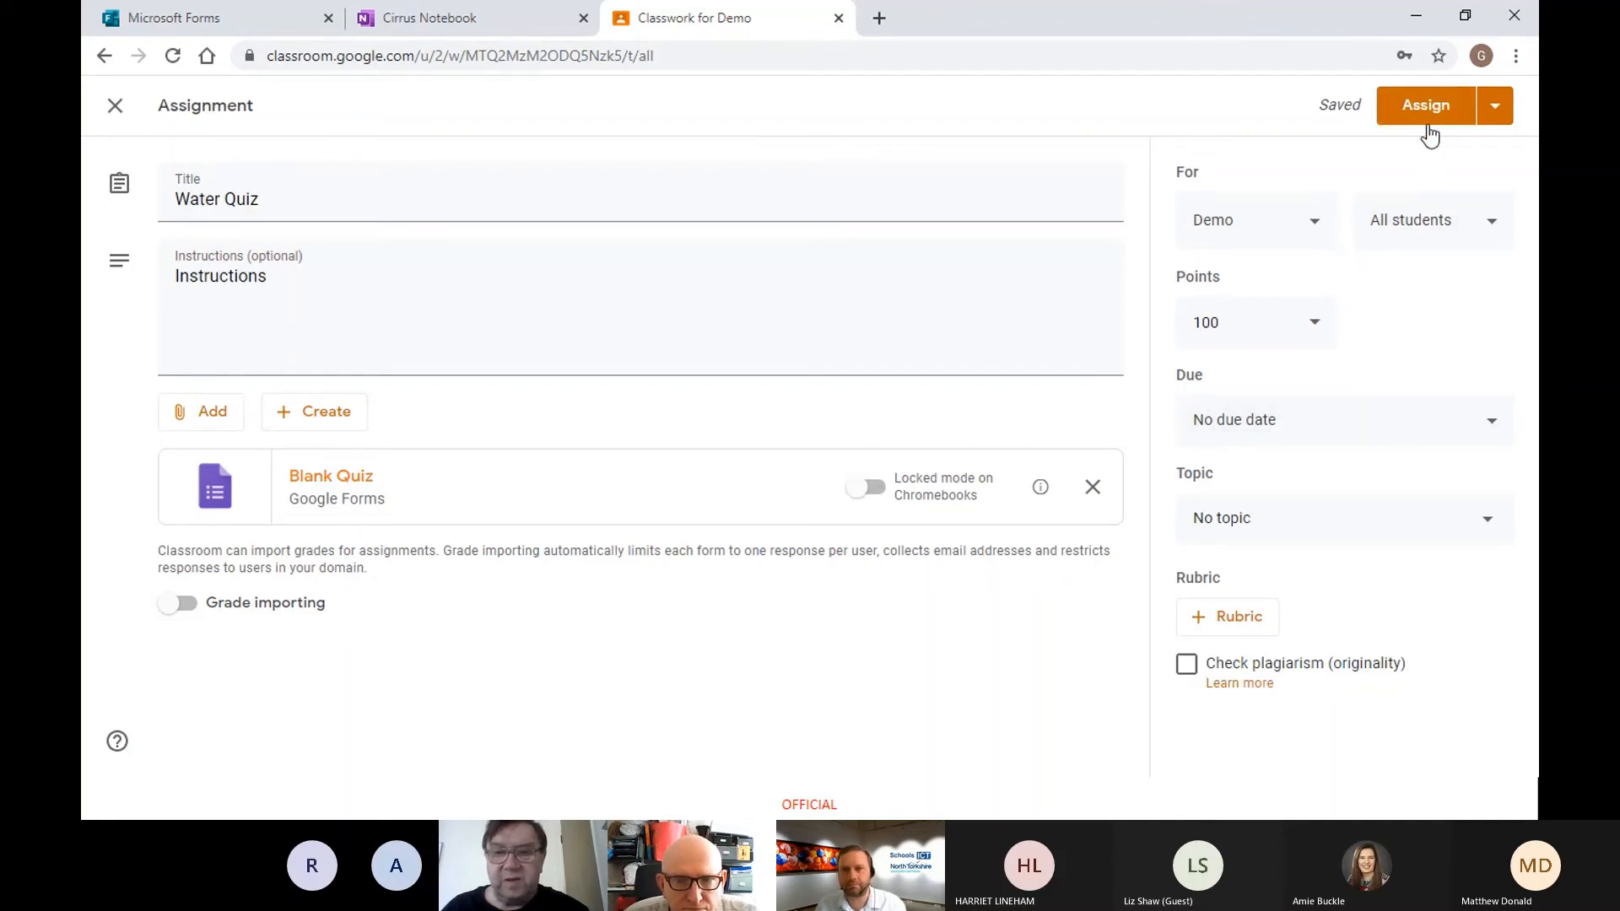
left_click(1430, 114)
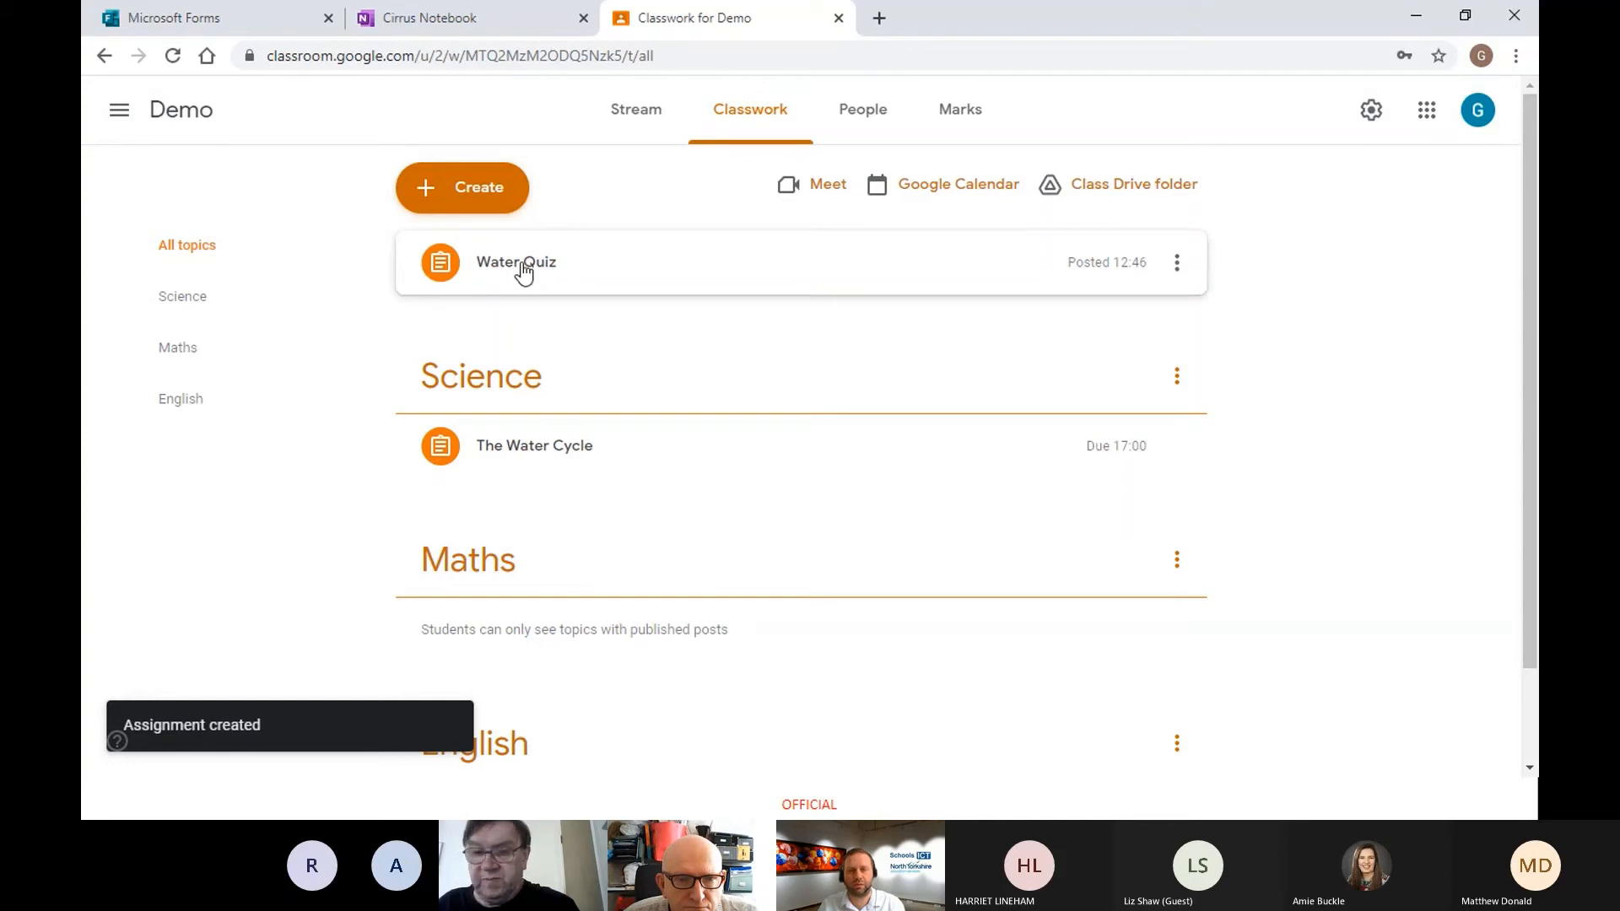
left_click(633, 125)
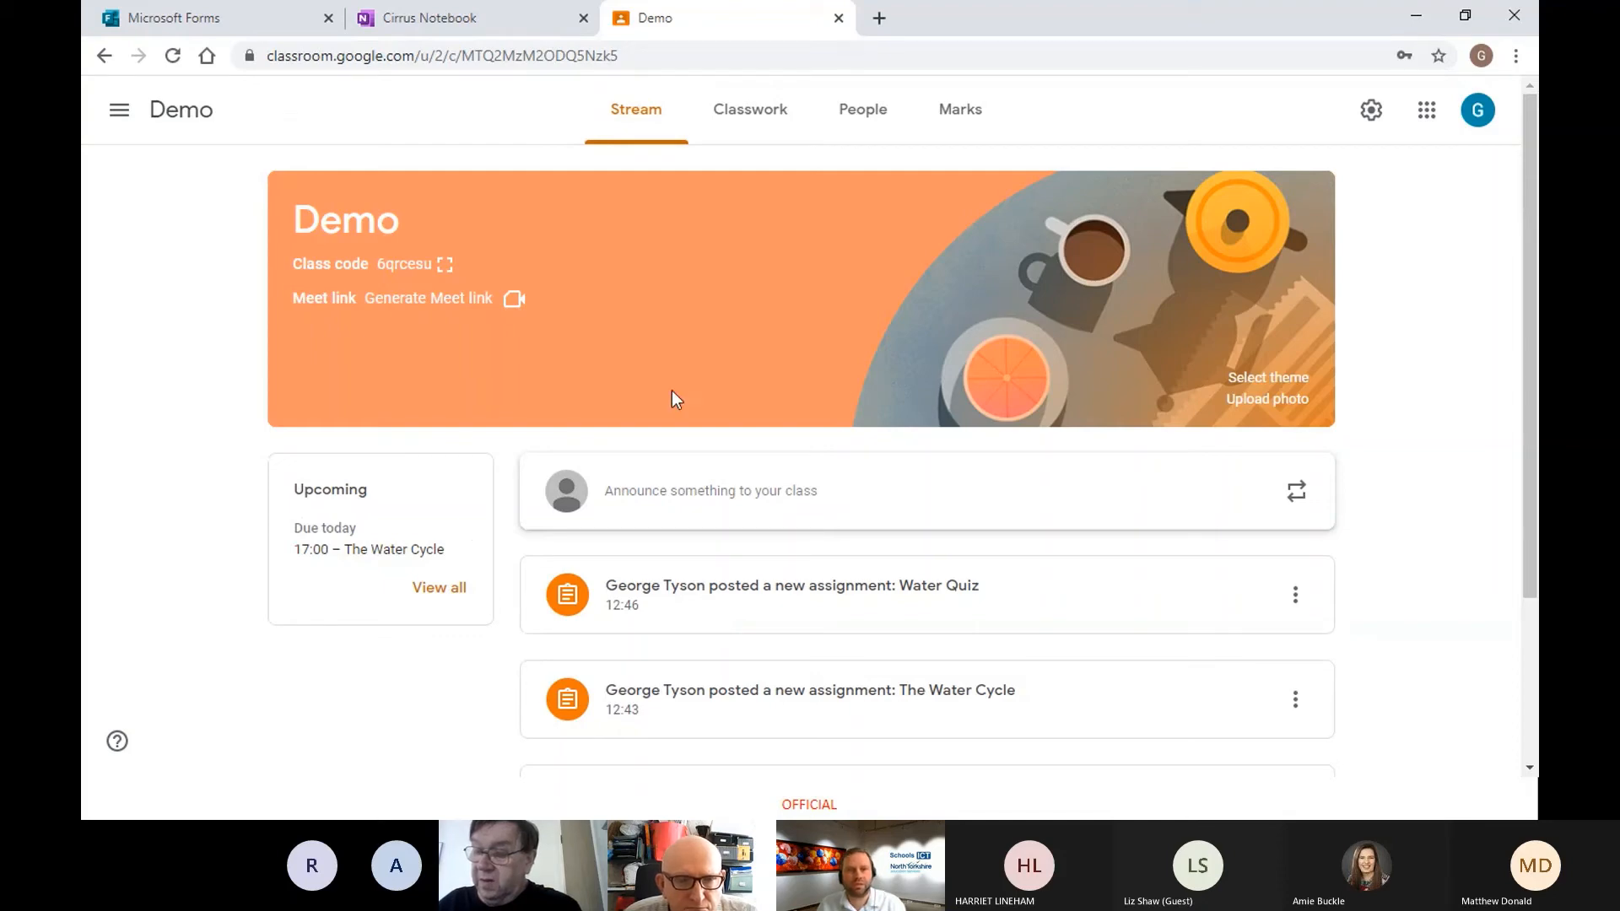
Step: Edit the posted Water Quiz assignment and set its due date to 24 Feb 2021 at 23:59
left_click(776, 131)
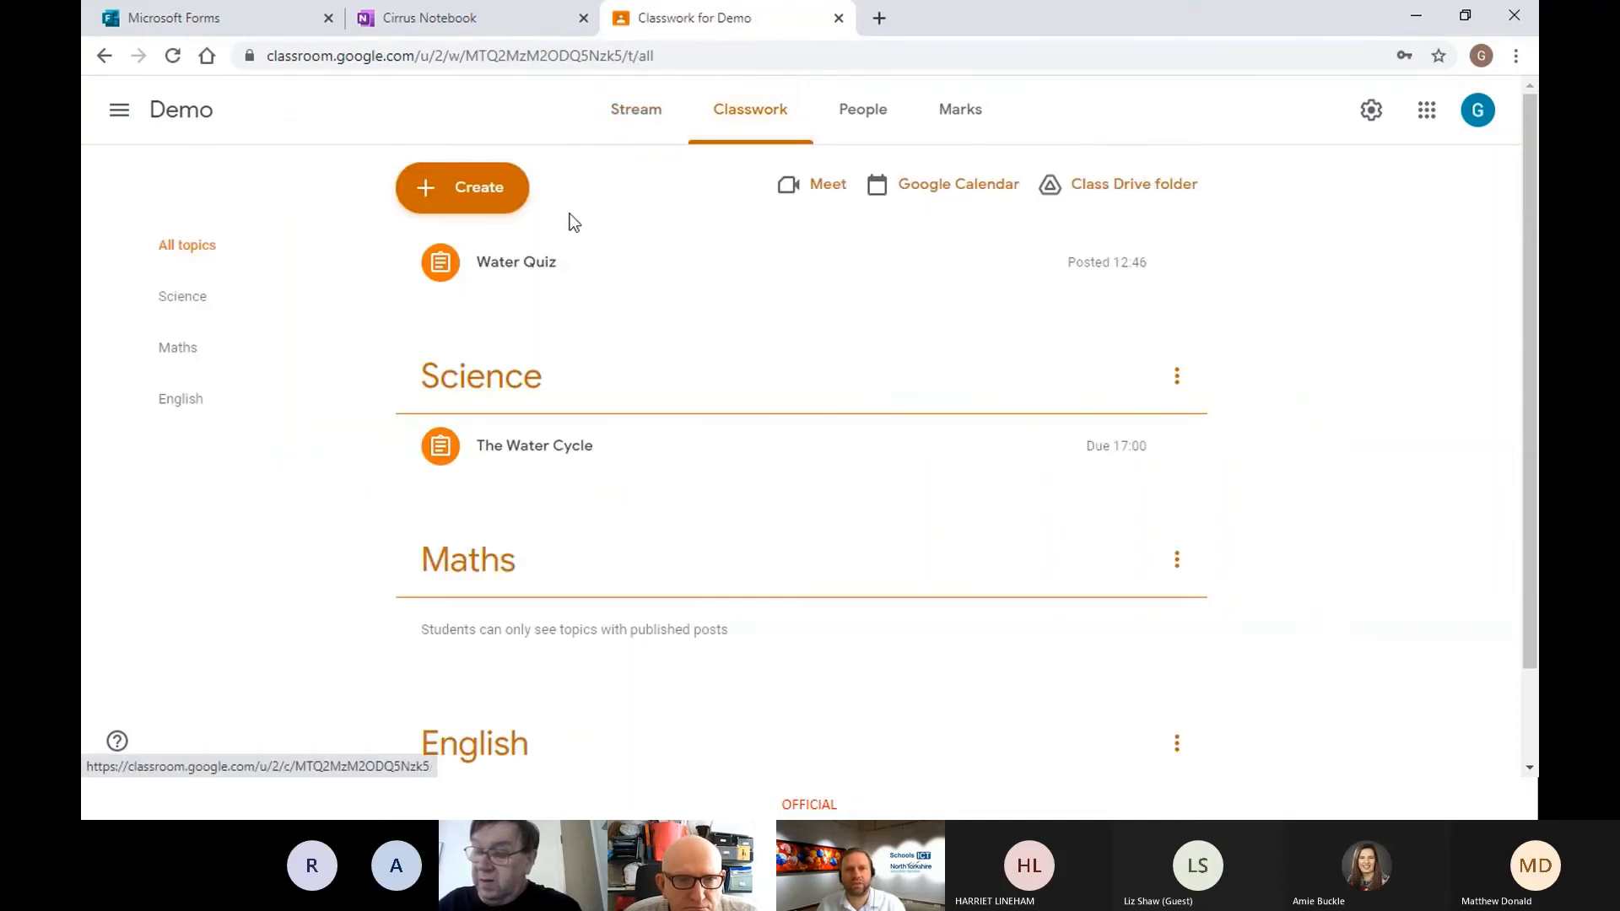
left_click(1175, 268)
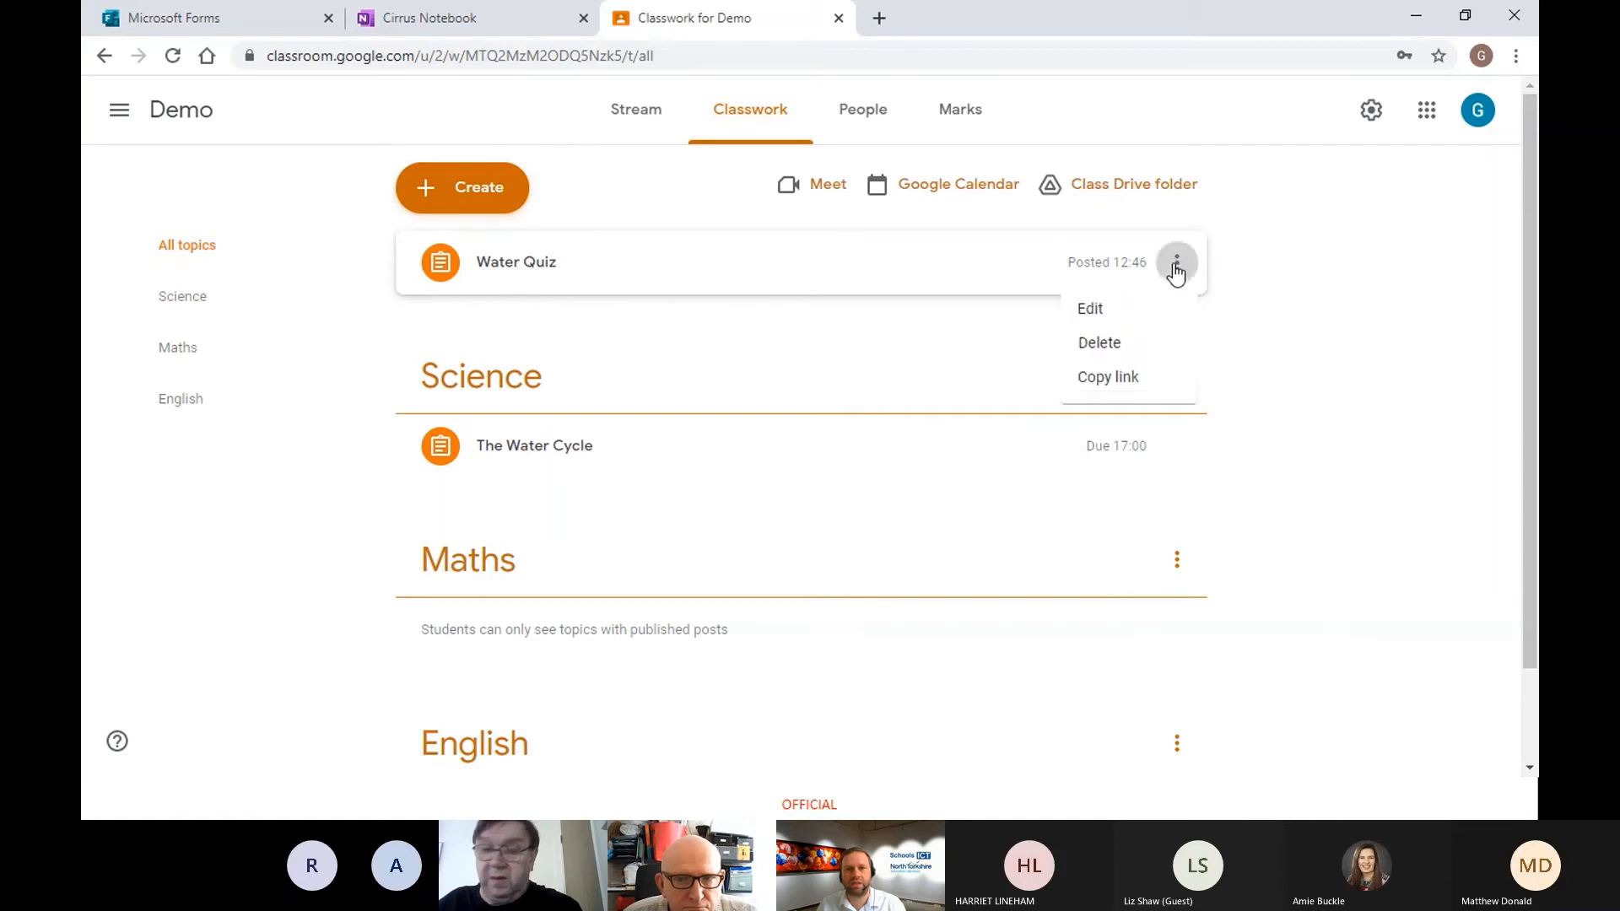
left_click(1090, 313)
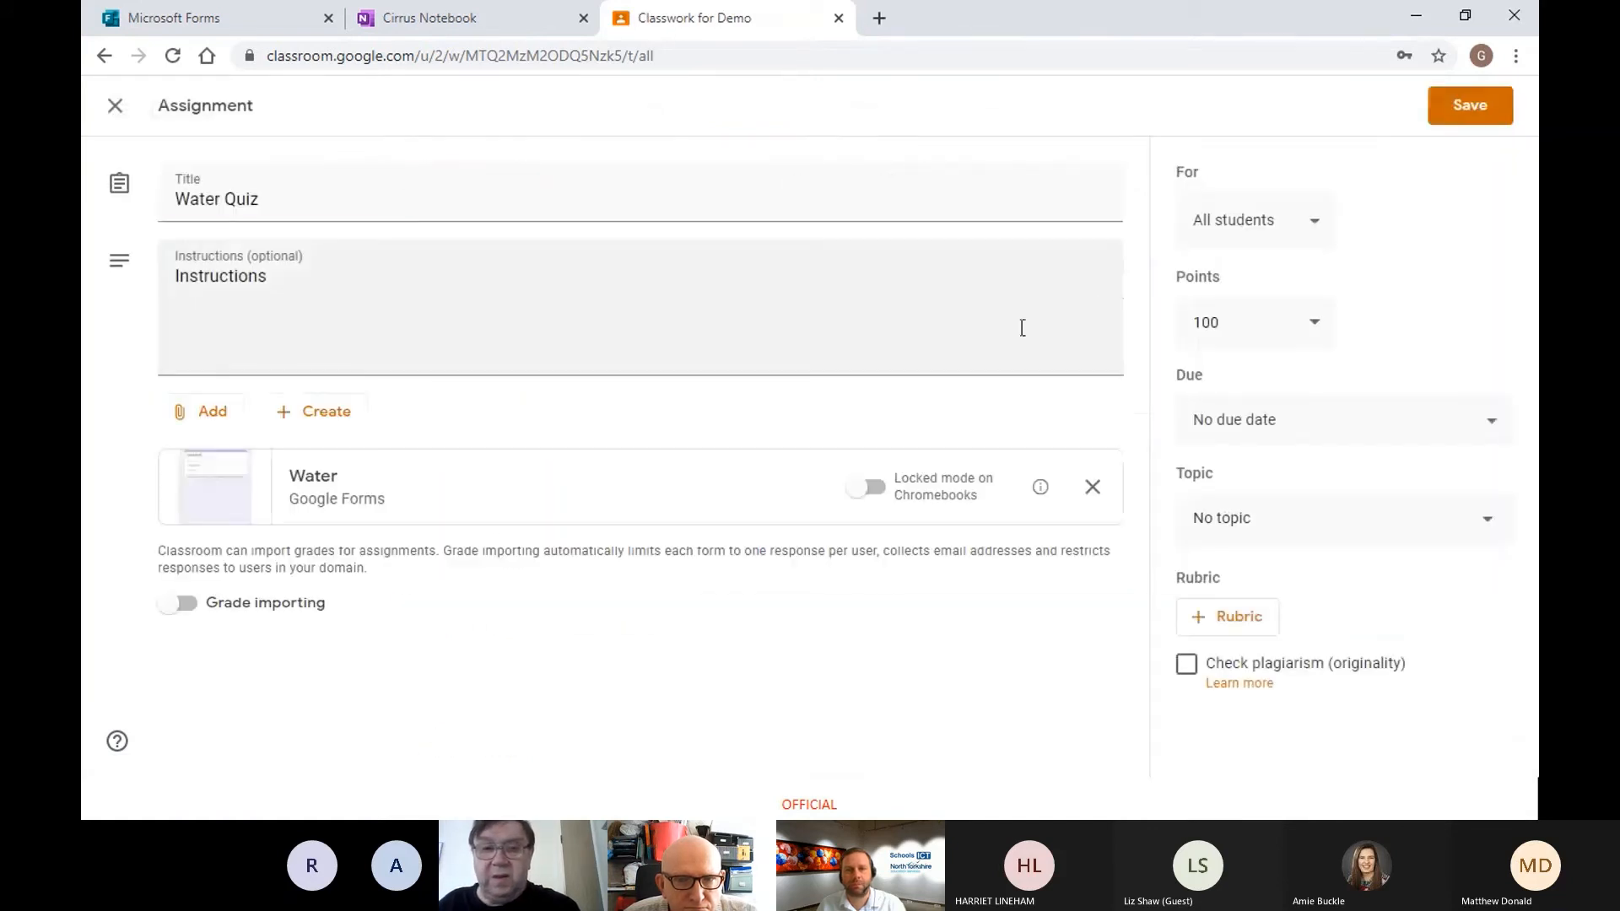
left_click(1318, 432)
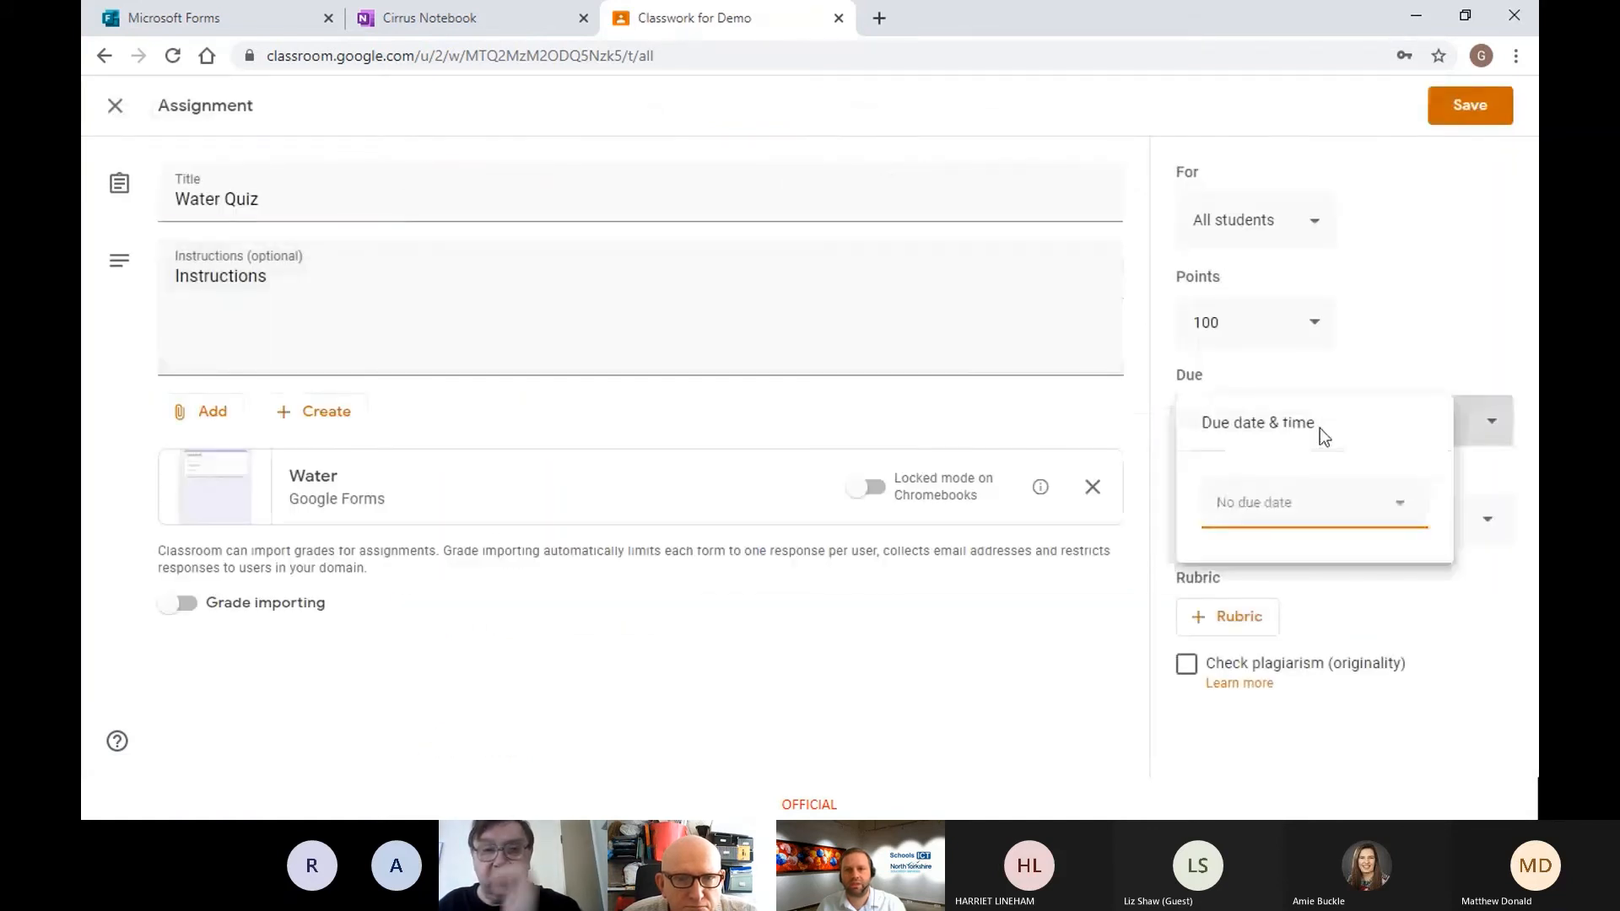
left_click(1341, 507)
left_click(1298, 713)
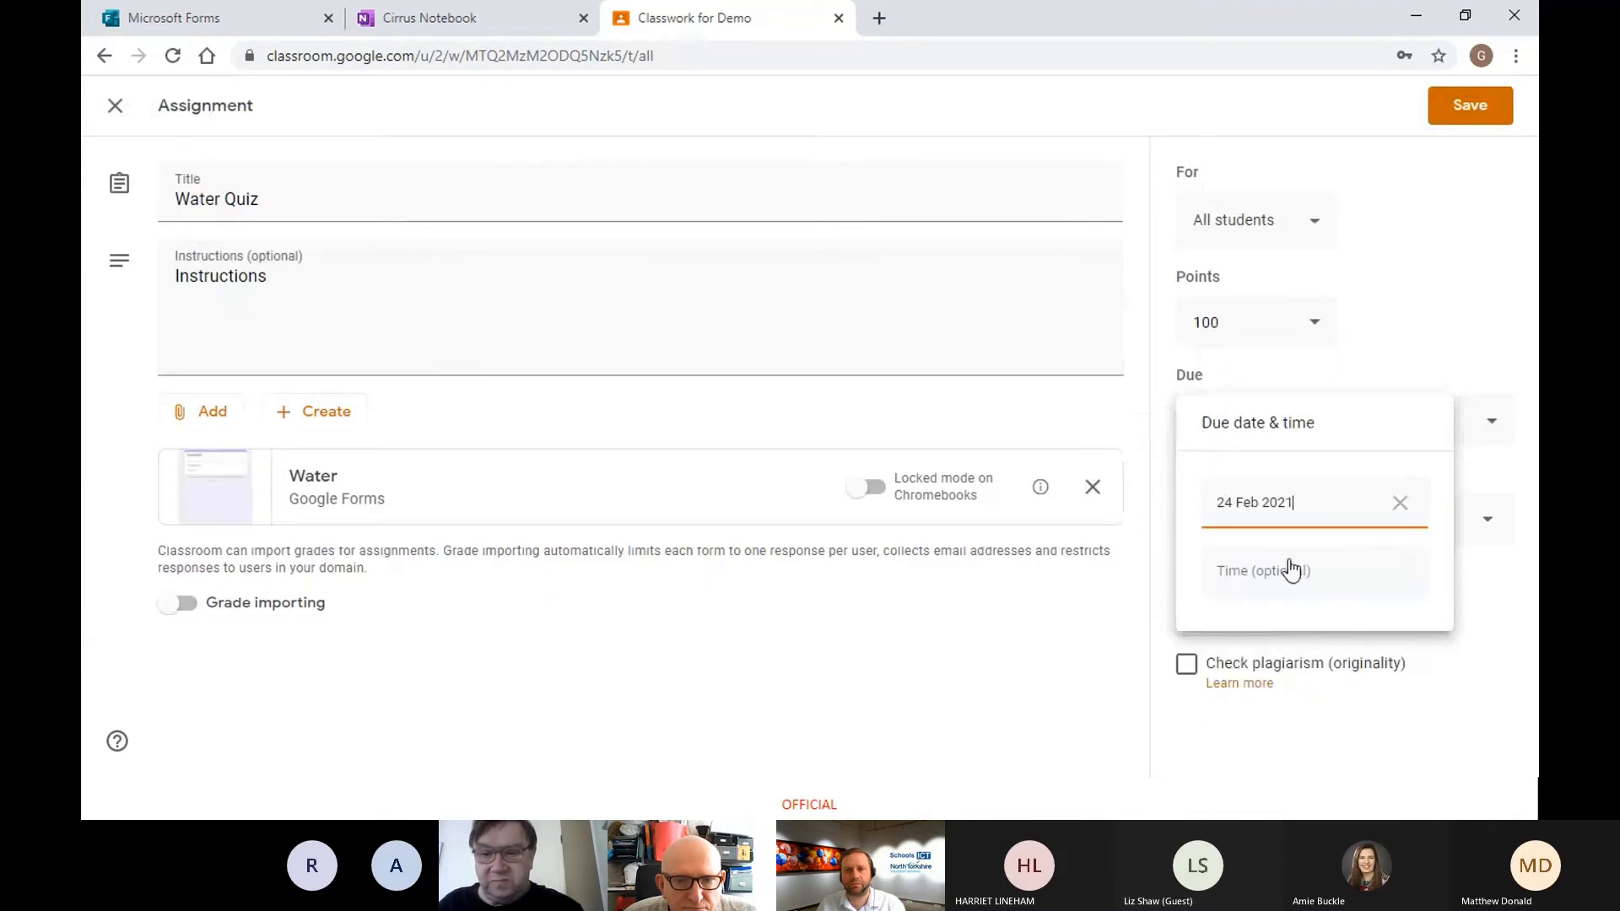
left_click(1289, 572)
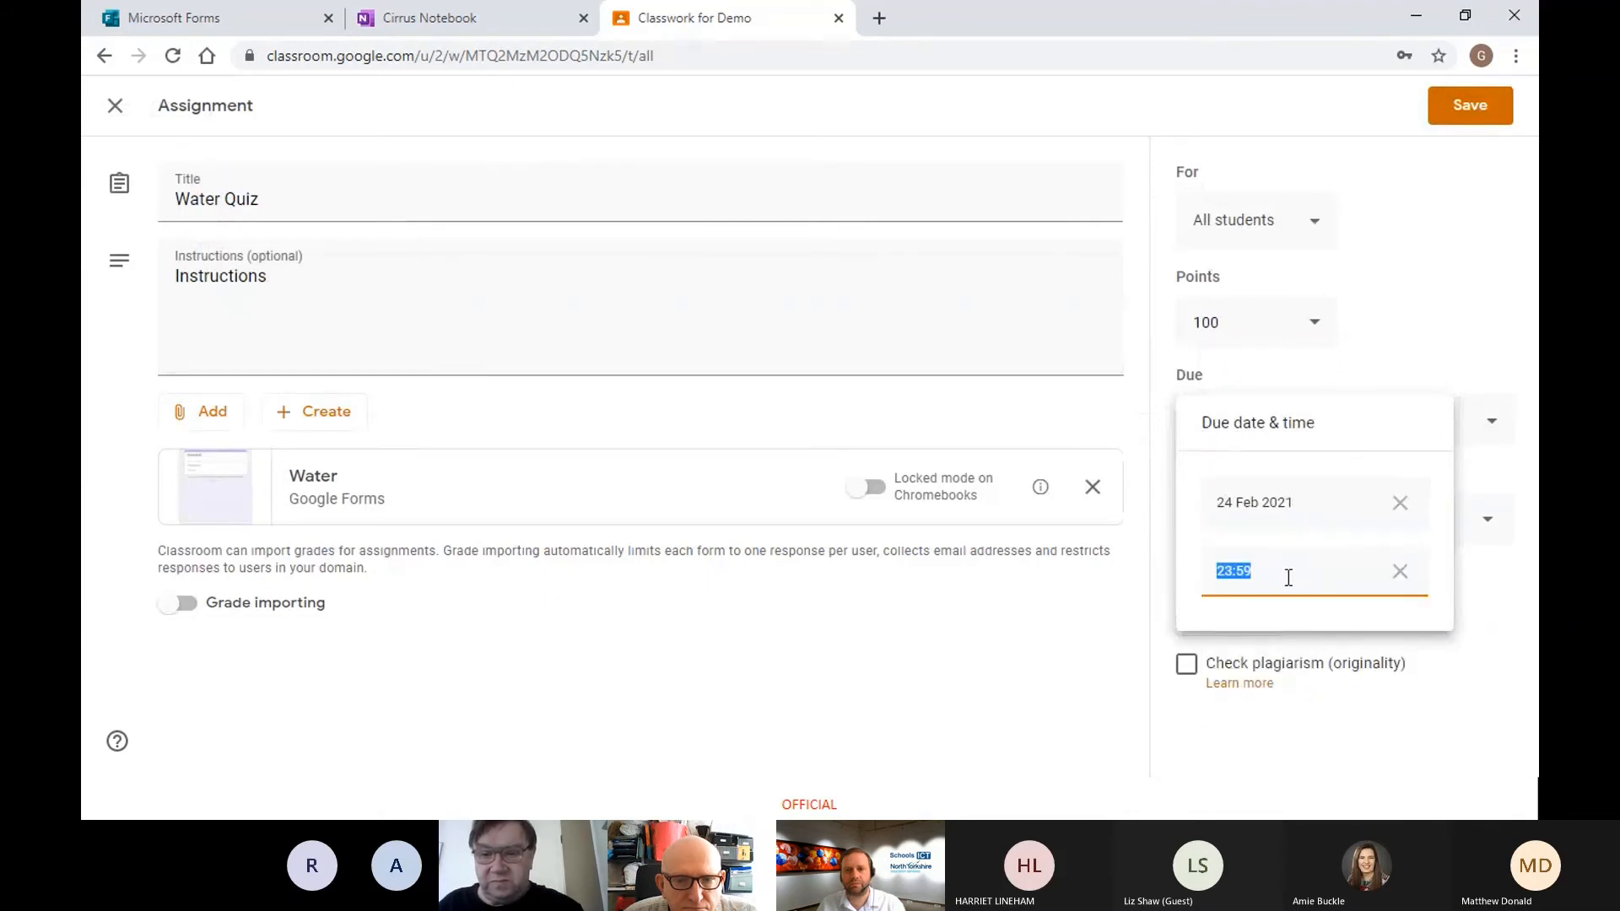
left_click(1161, 600)
Step: File the Water Quiz under the Science topic, save the assignment, and check the class stream
left_click(1266, 527)
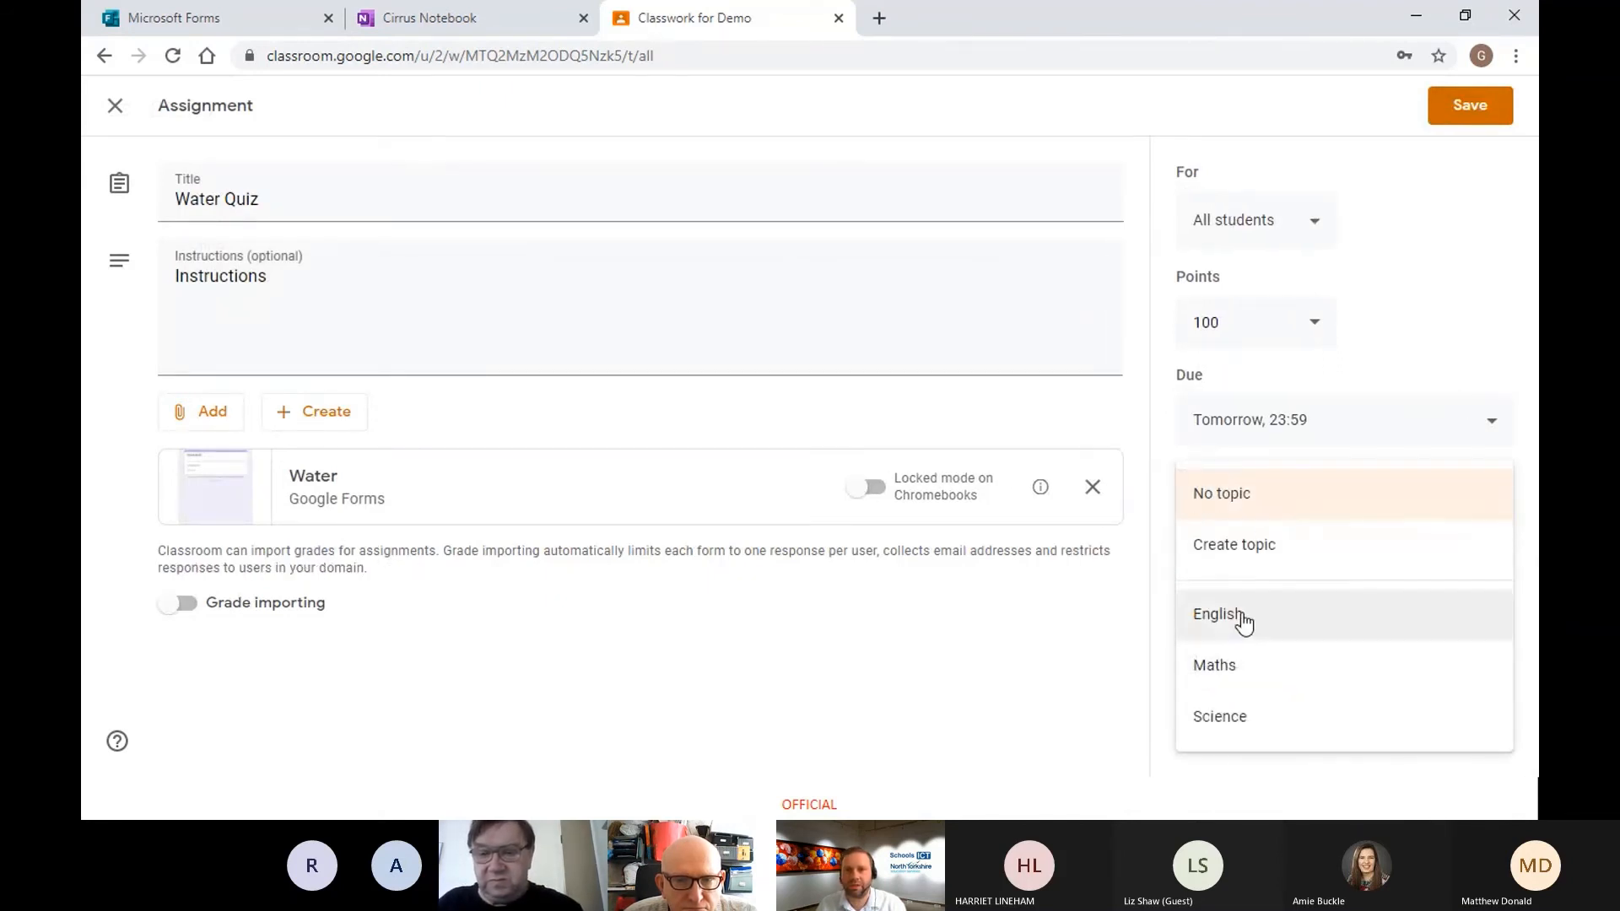
left_click(1238, 713)
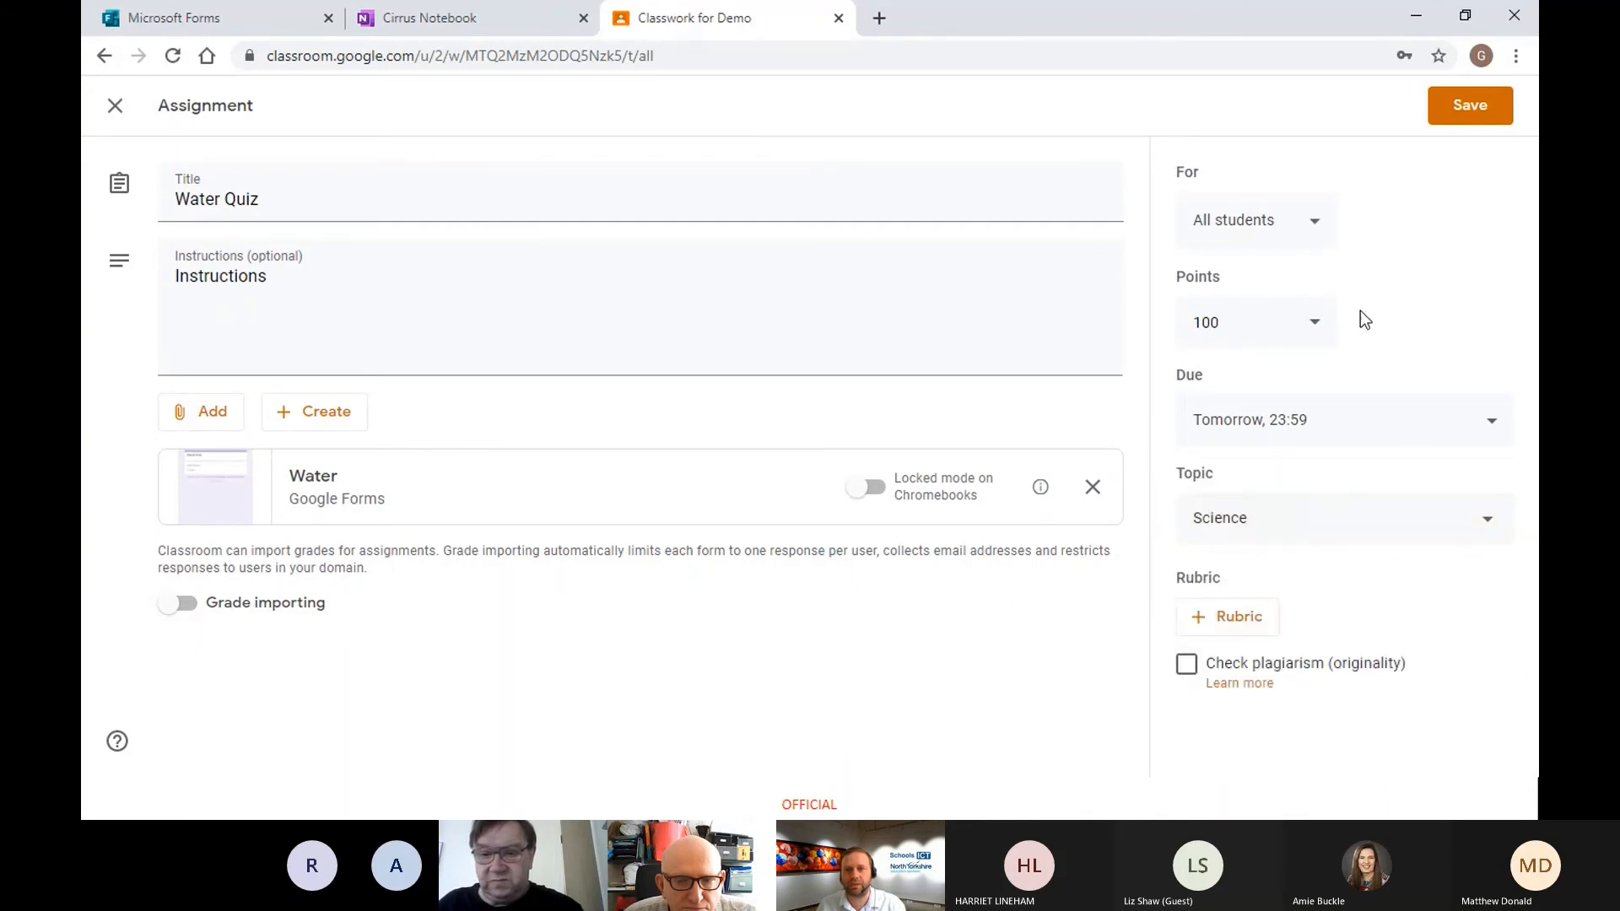
left_click(1464, 108)
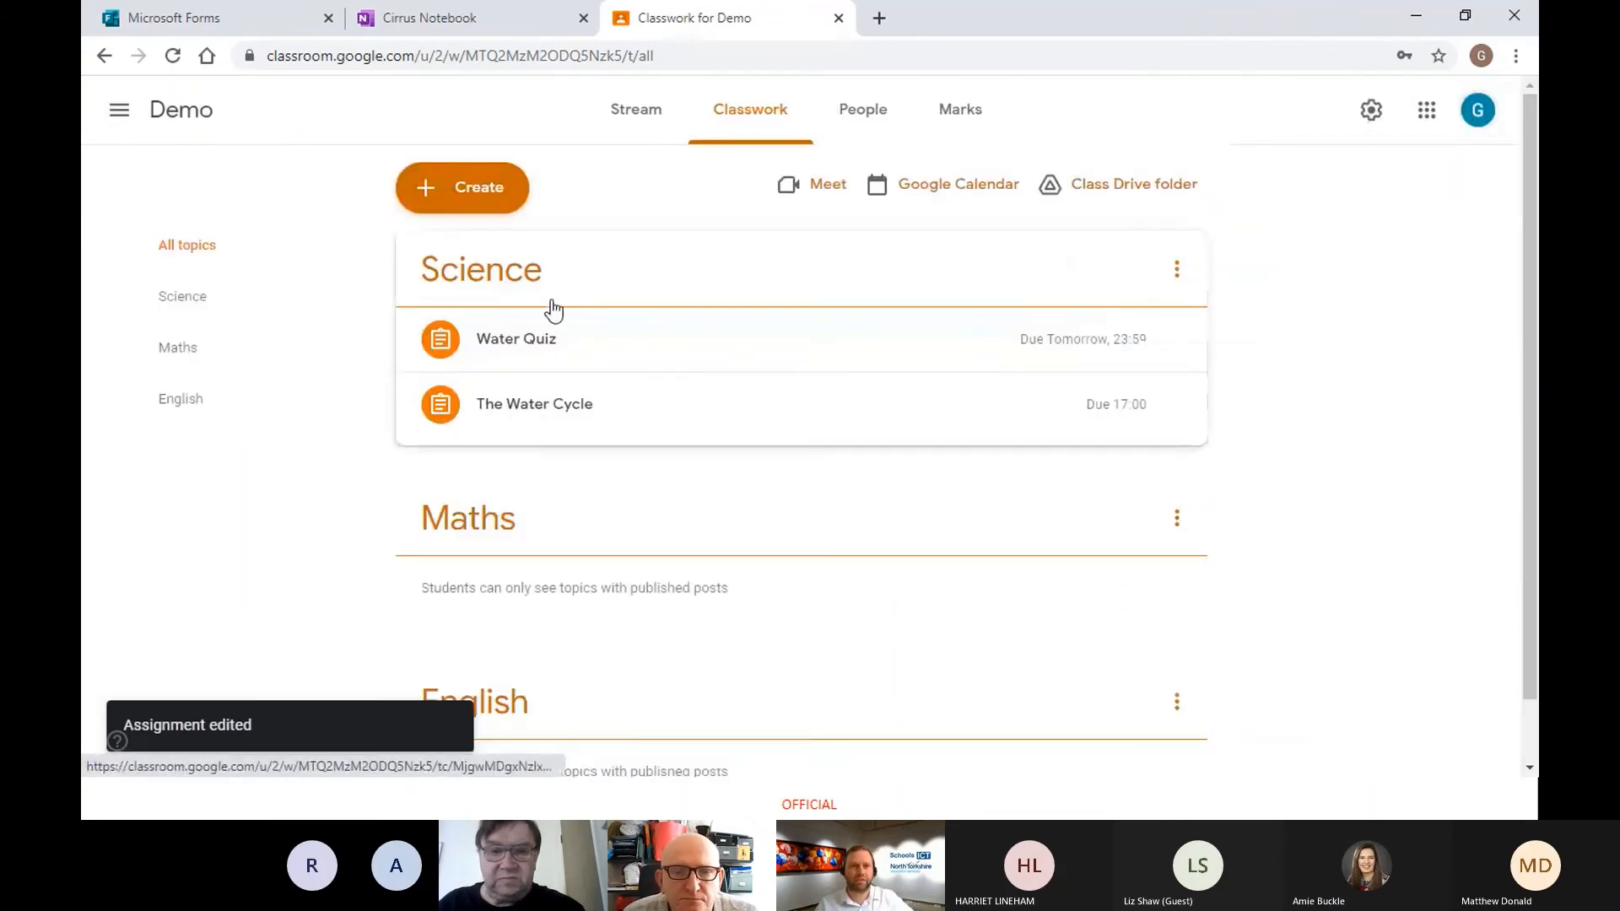
left_click(628, 127)
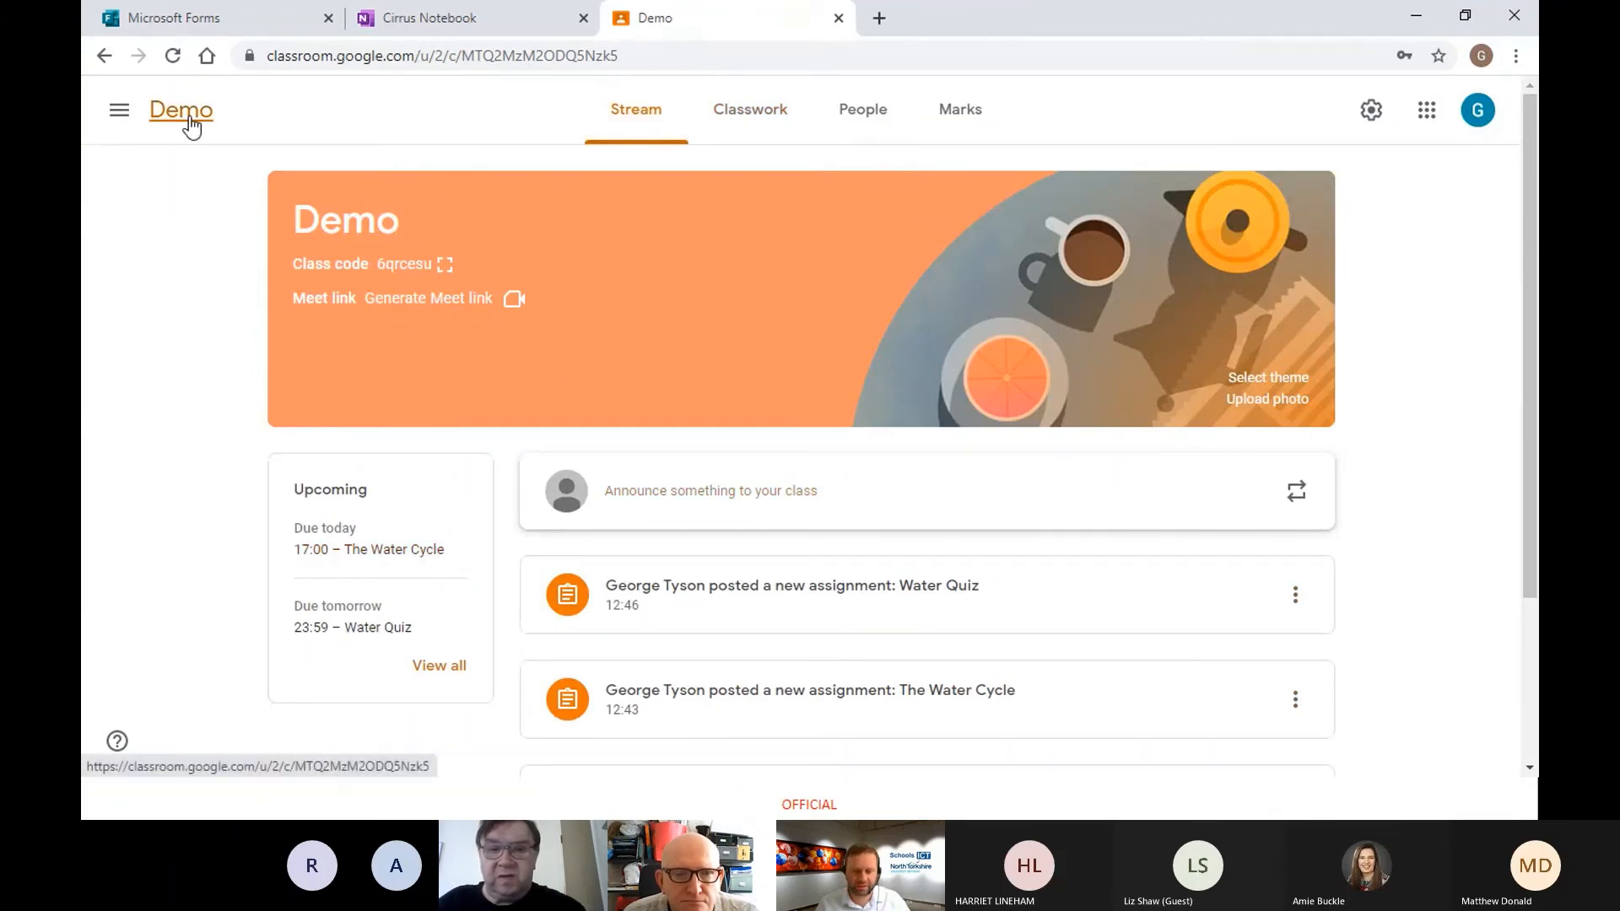
Step: Create a new material post in the Demo class's classwork and title it "Water research material"
left_click(735, 114)
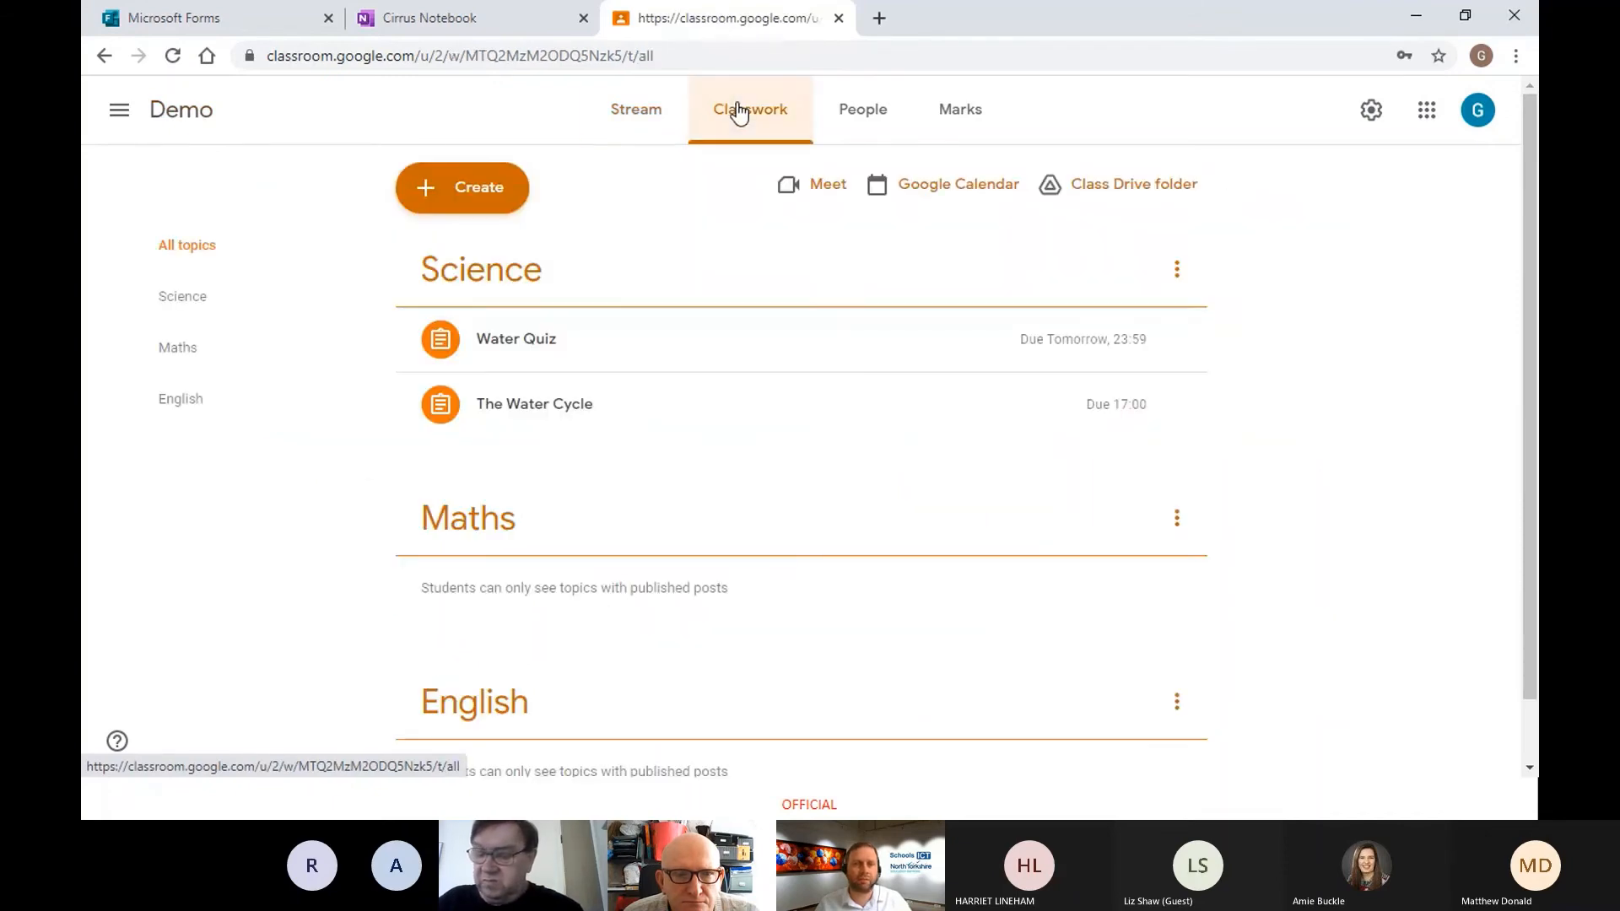
left_click(462, 193)
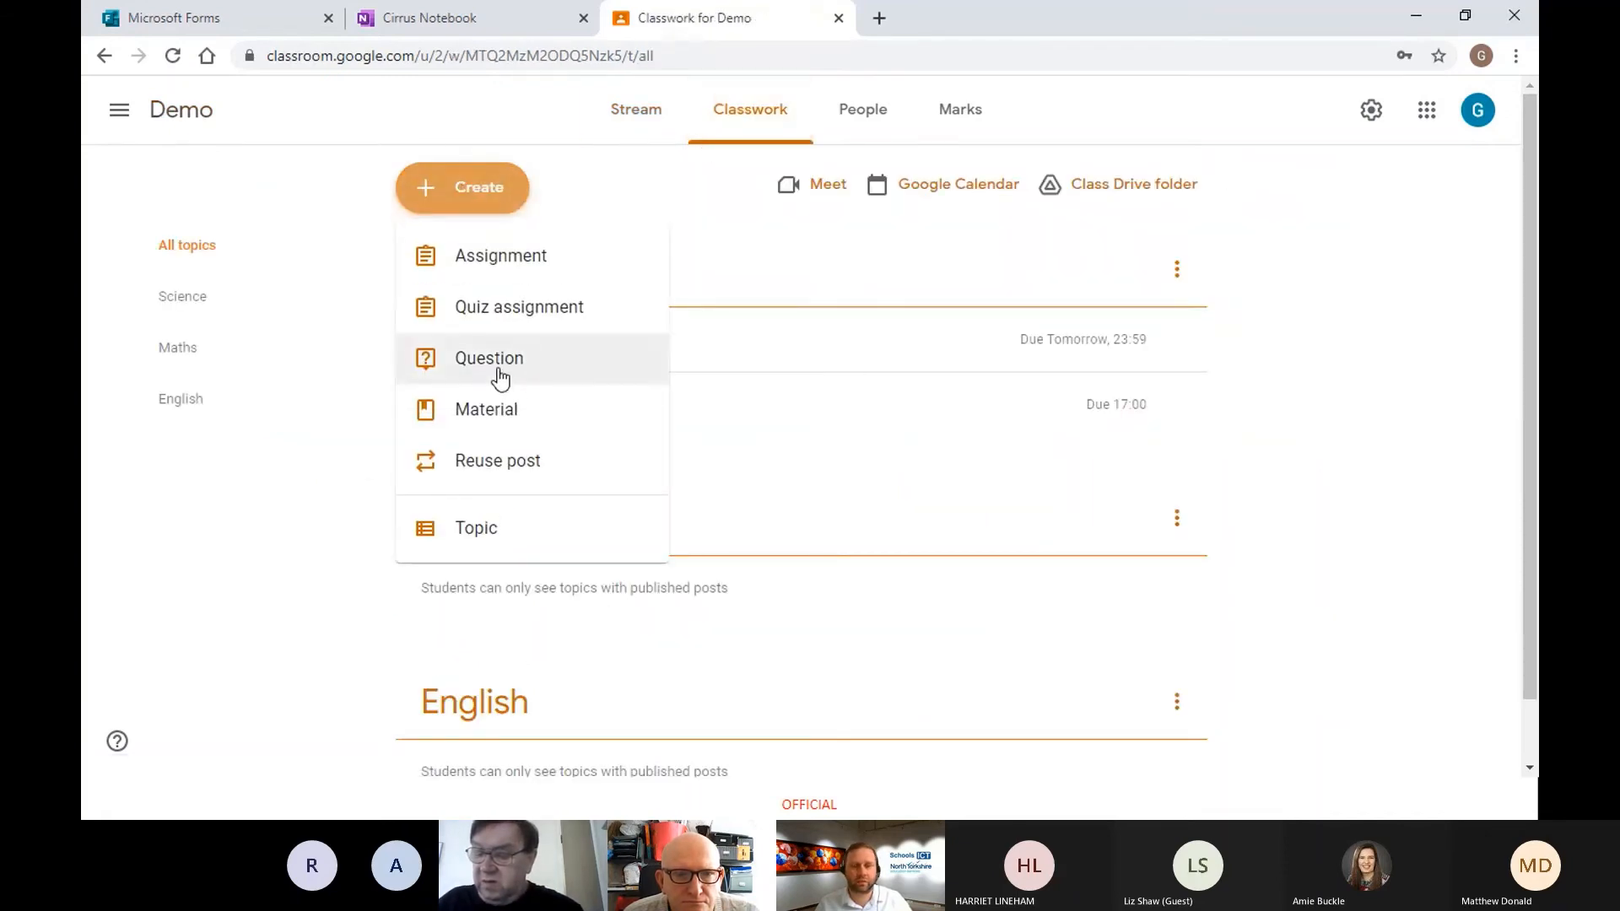
left_click(527, 430)
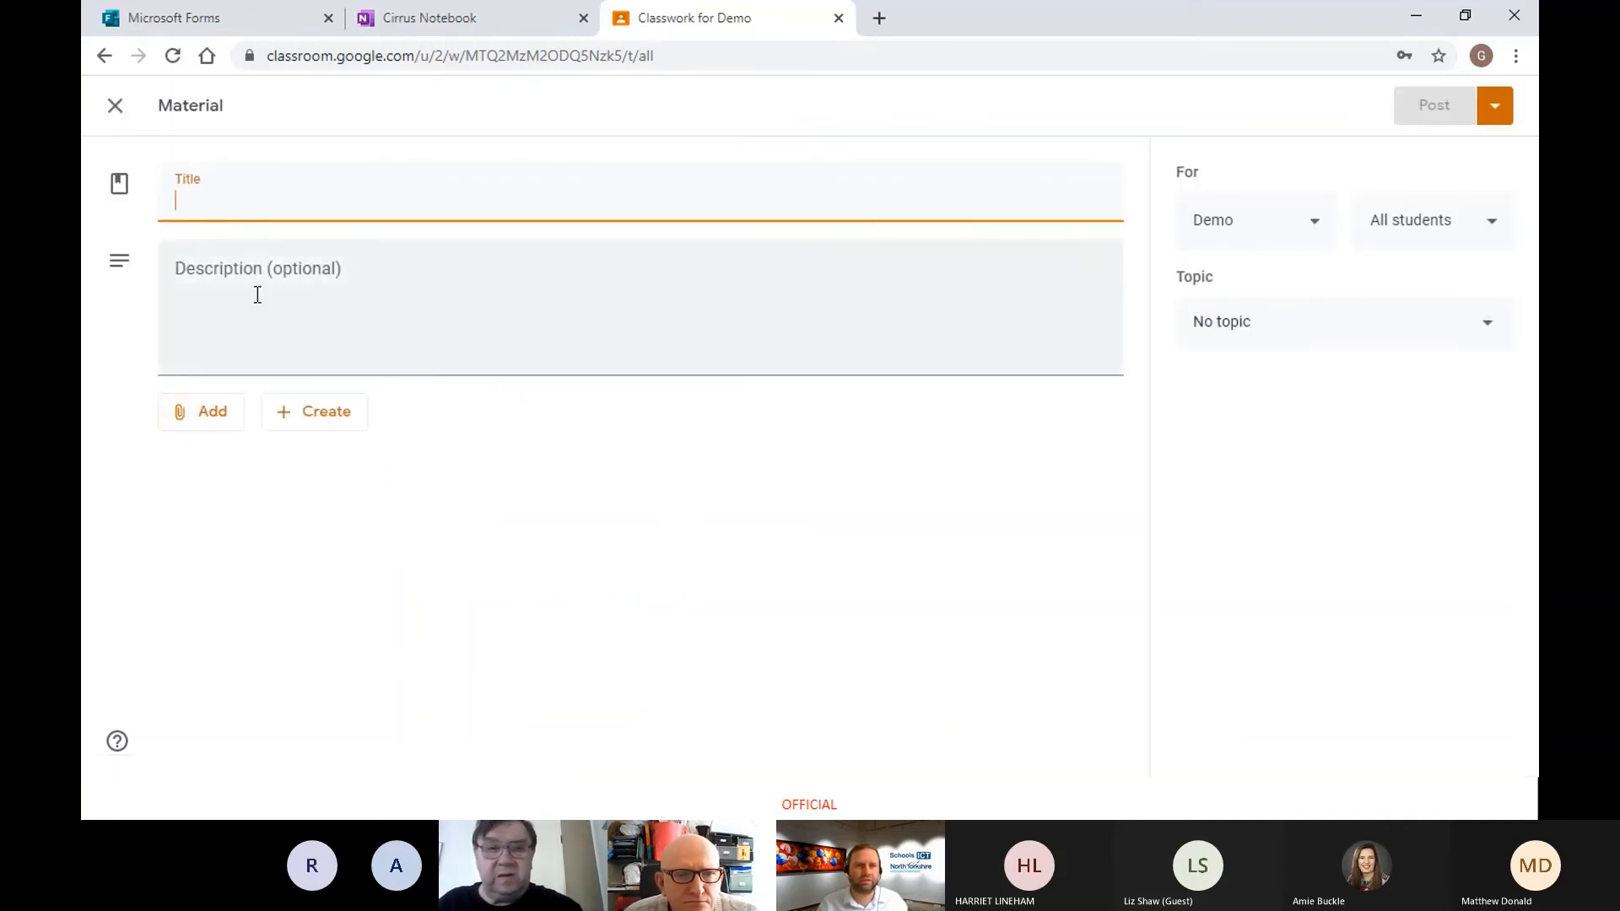
type("Water research material")
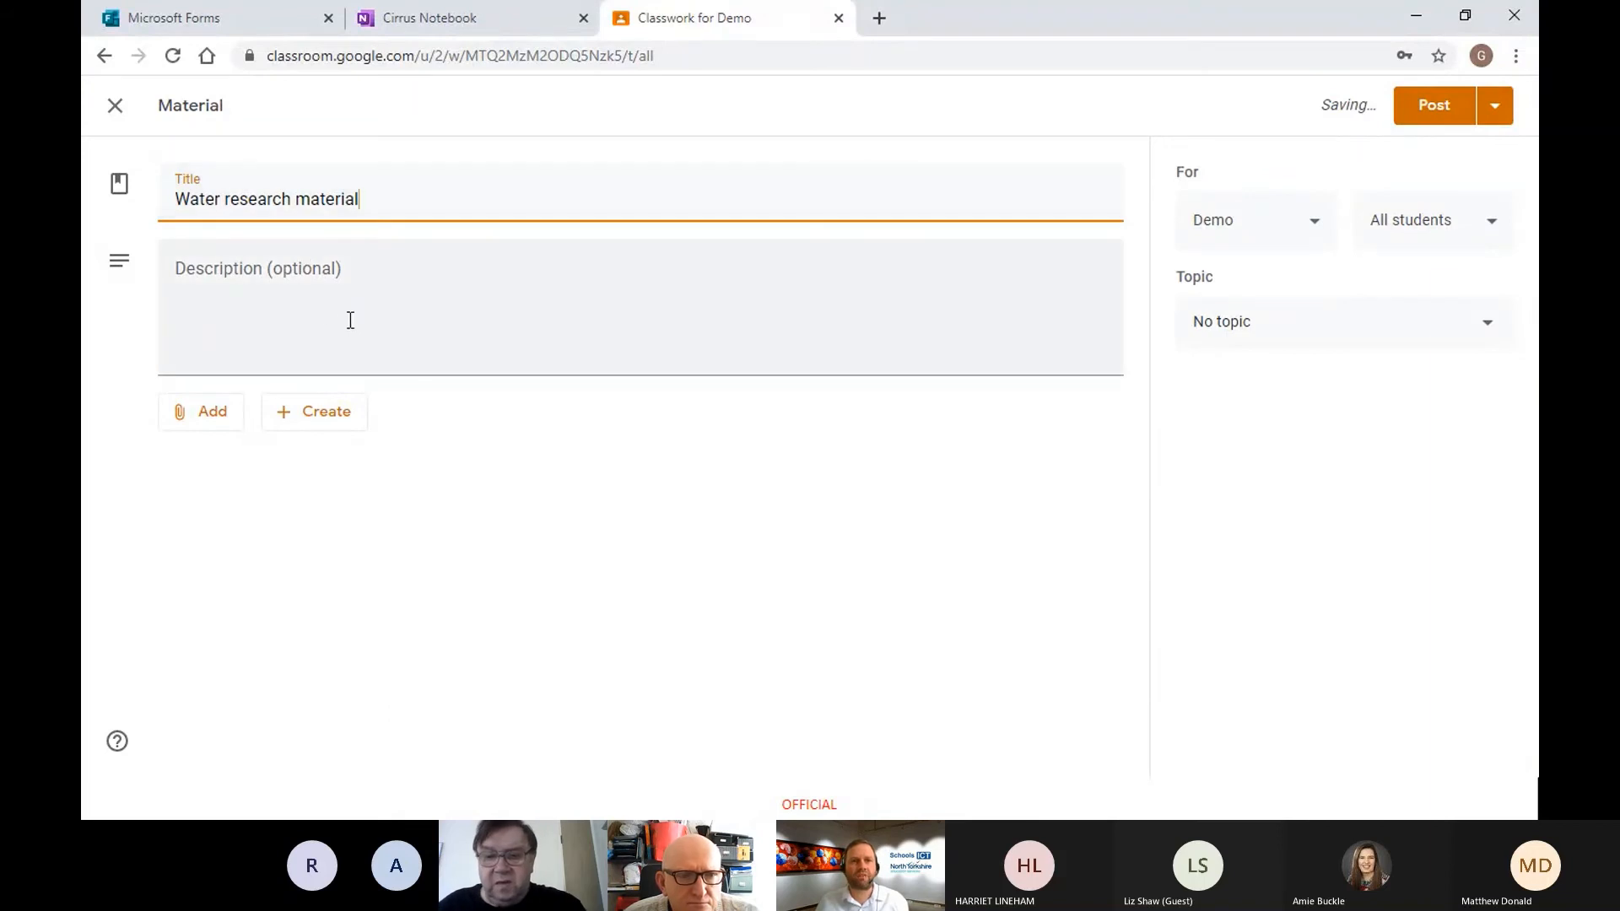
left_click(303, 306)
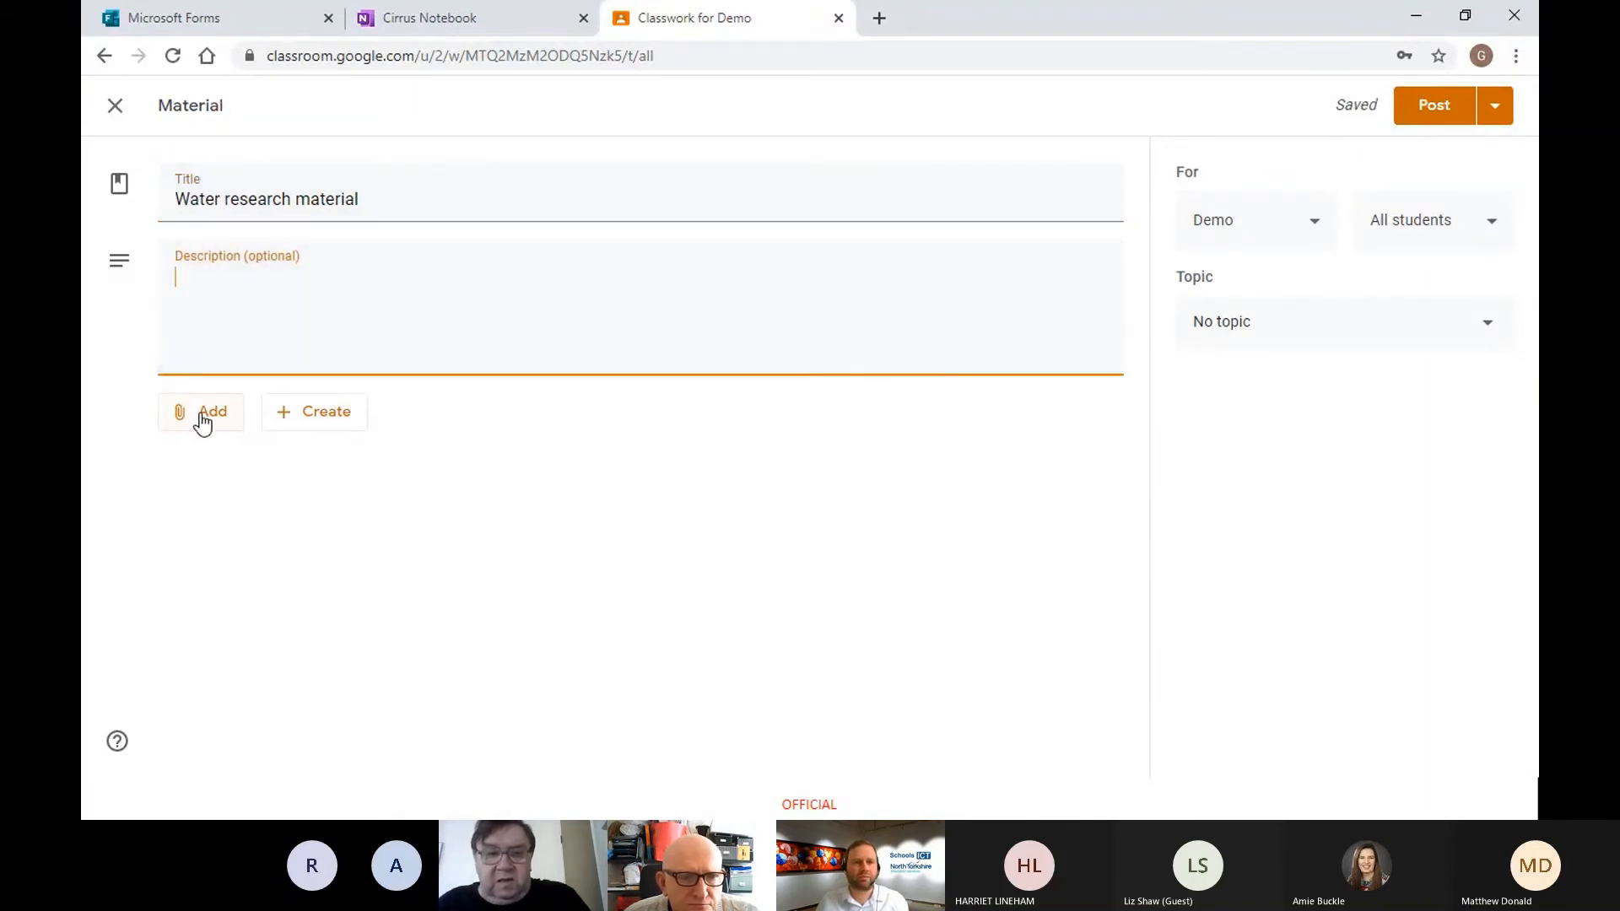
Step: Attach Demo word doc.docx from the recent Google Drive files to the material
left_click(221, 416)
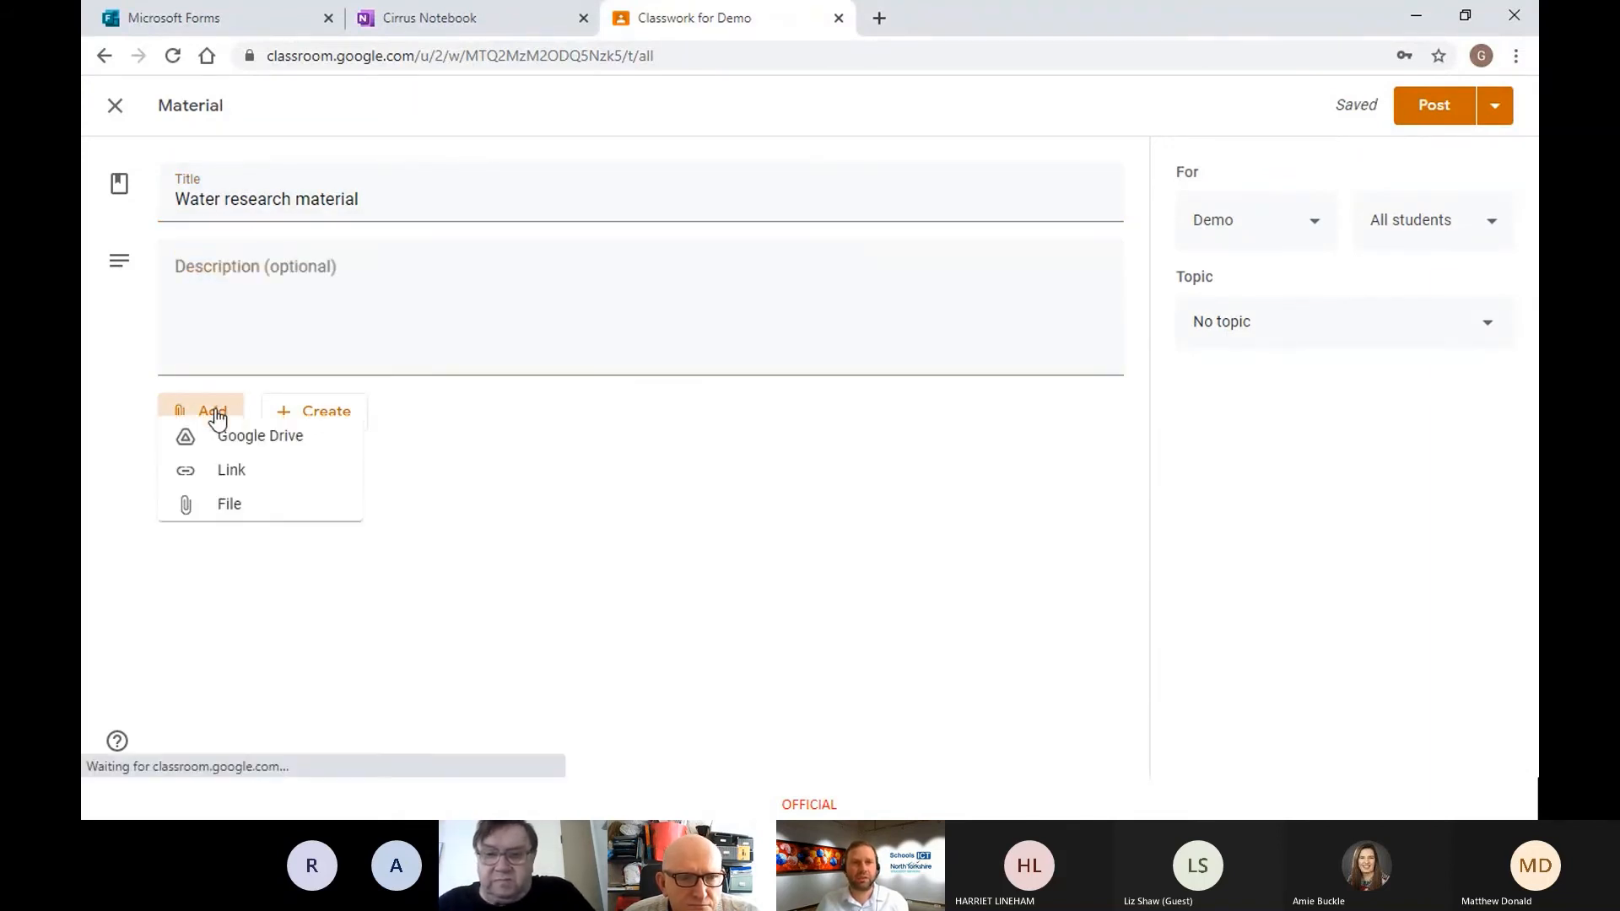
left_click(231, 527)
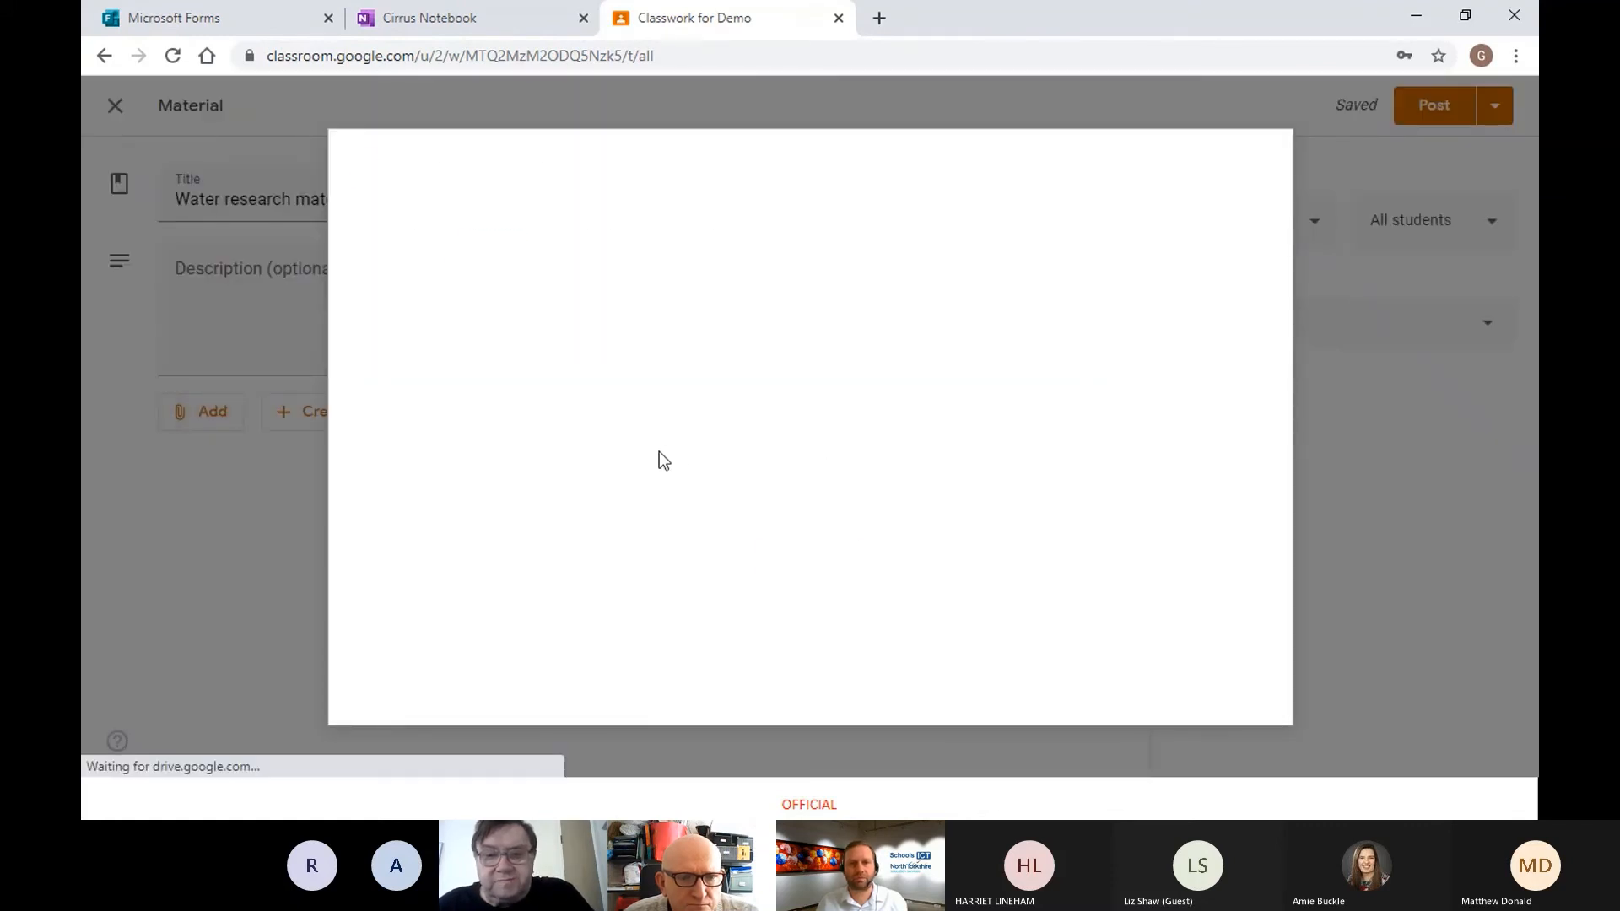
left_click(507, 241)
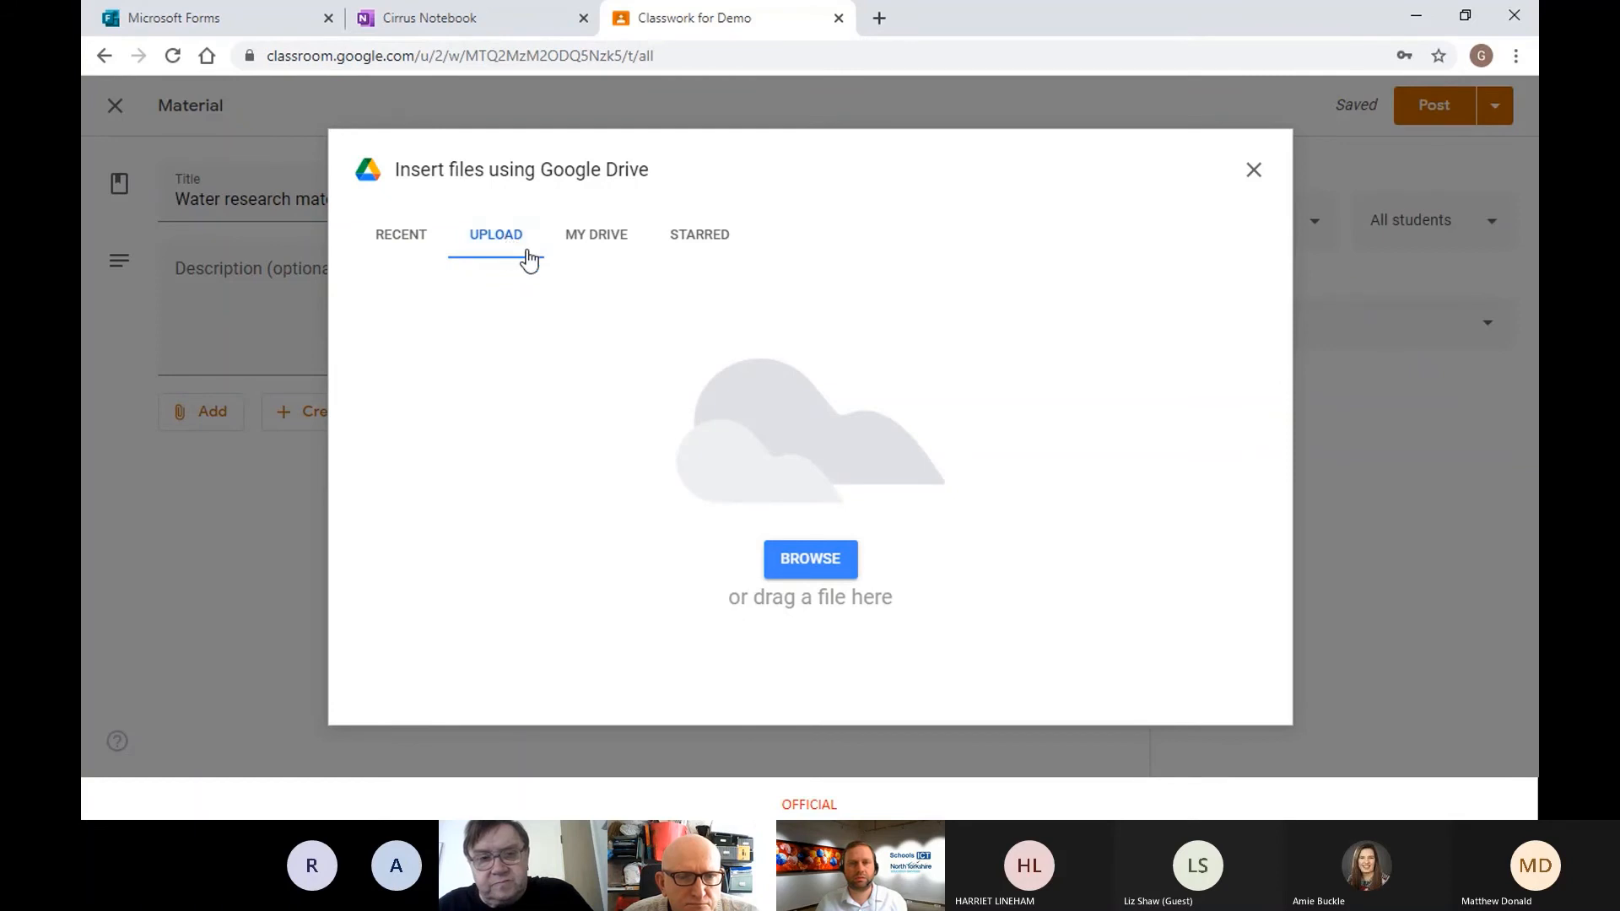
left_click(496, 245)
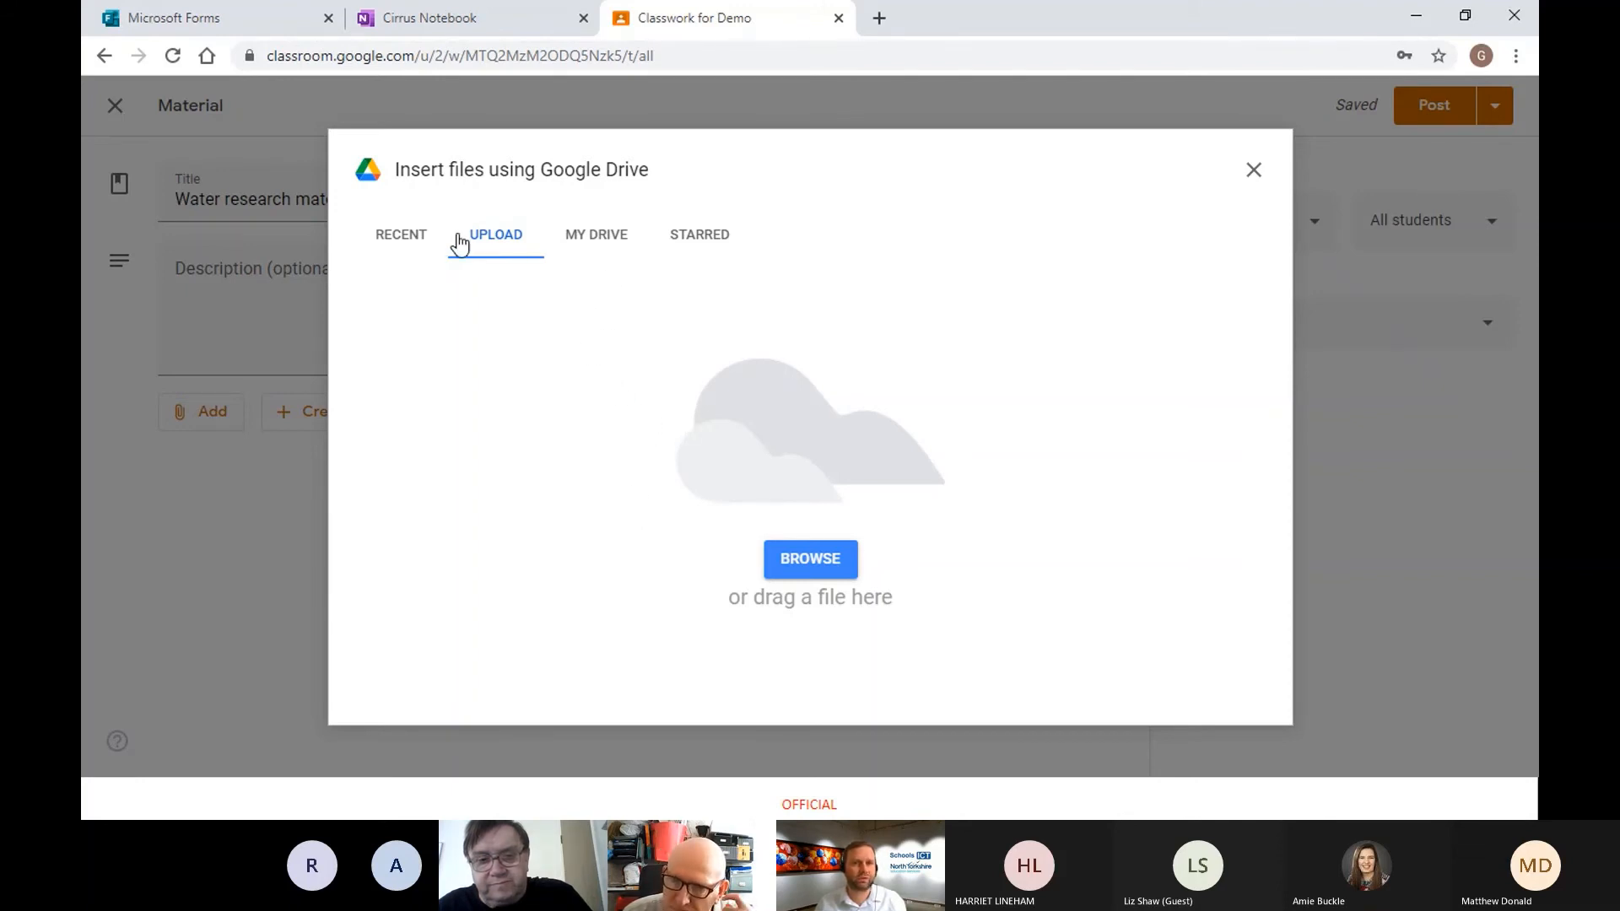
left_click(402, 241)
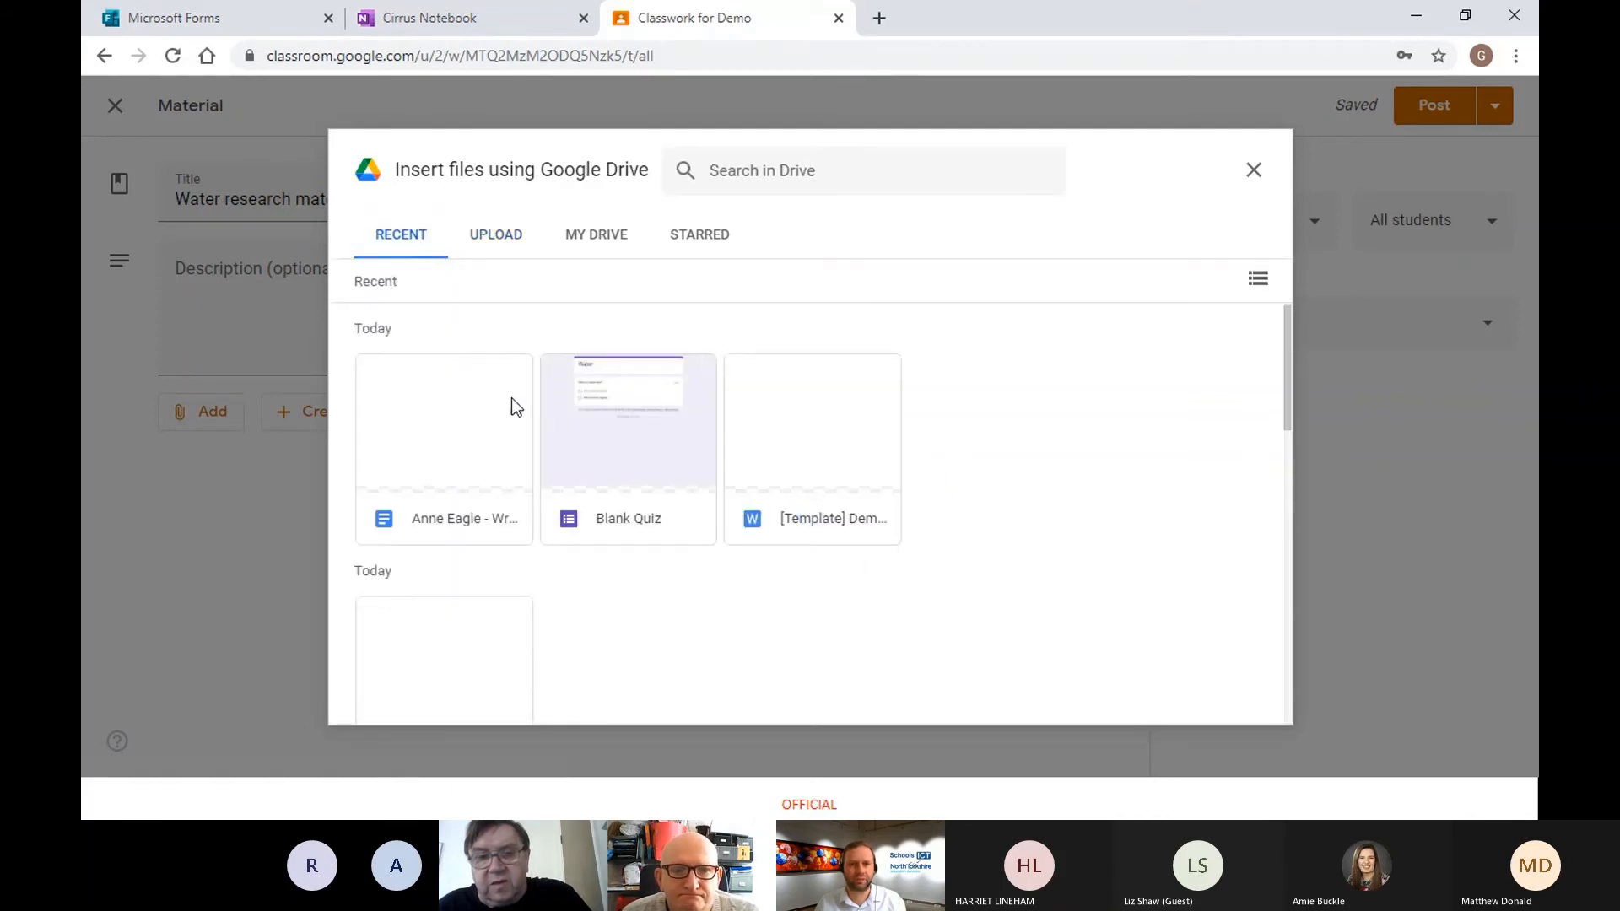
scroll(624, 447, "down", 3)
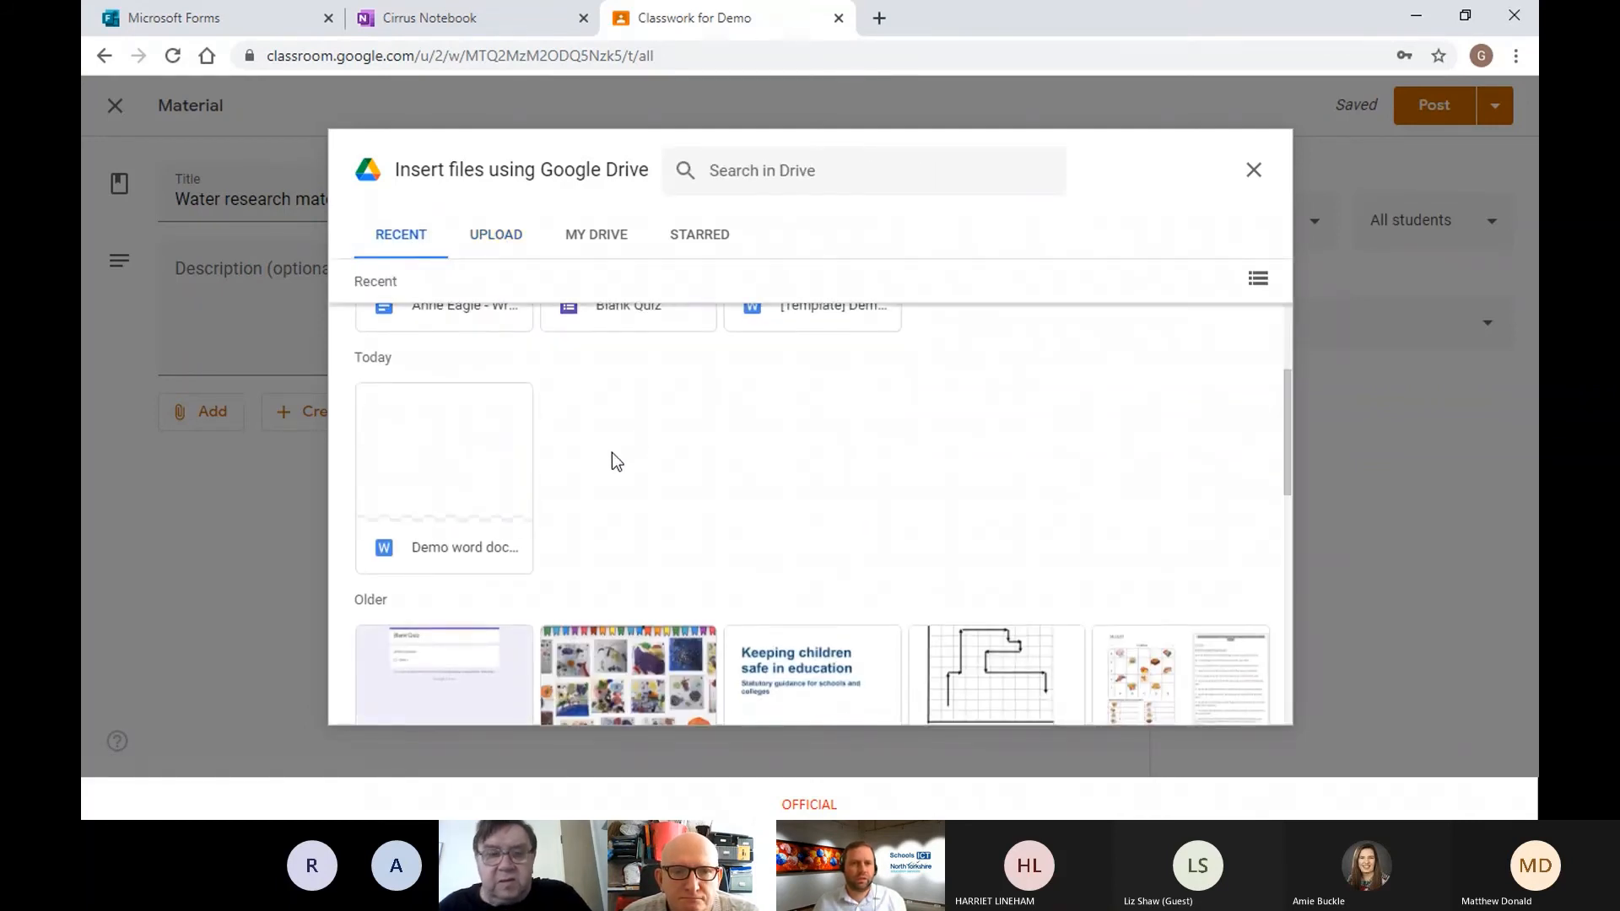
left_click(411, 530)
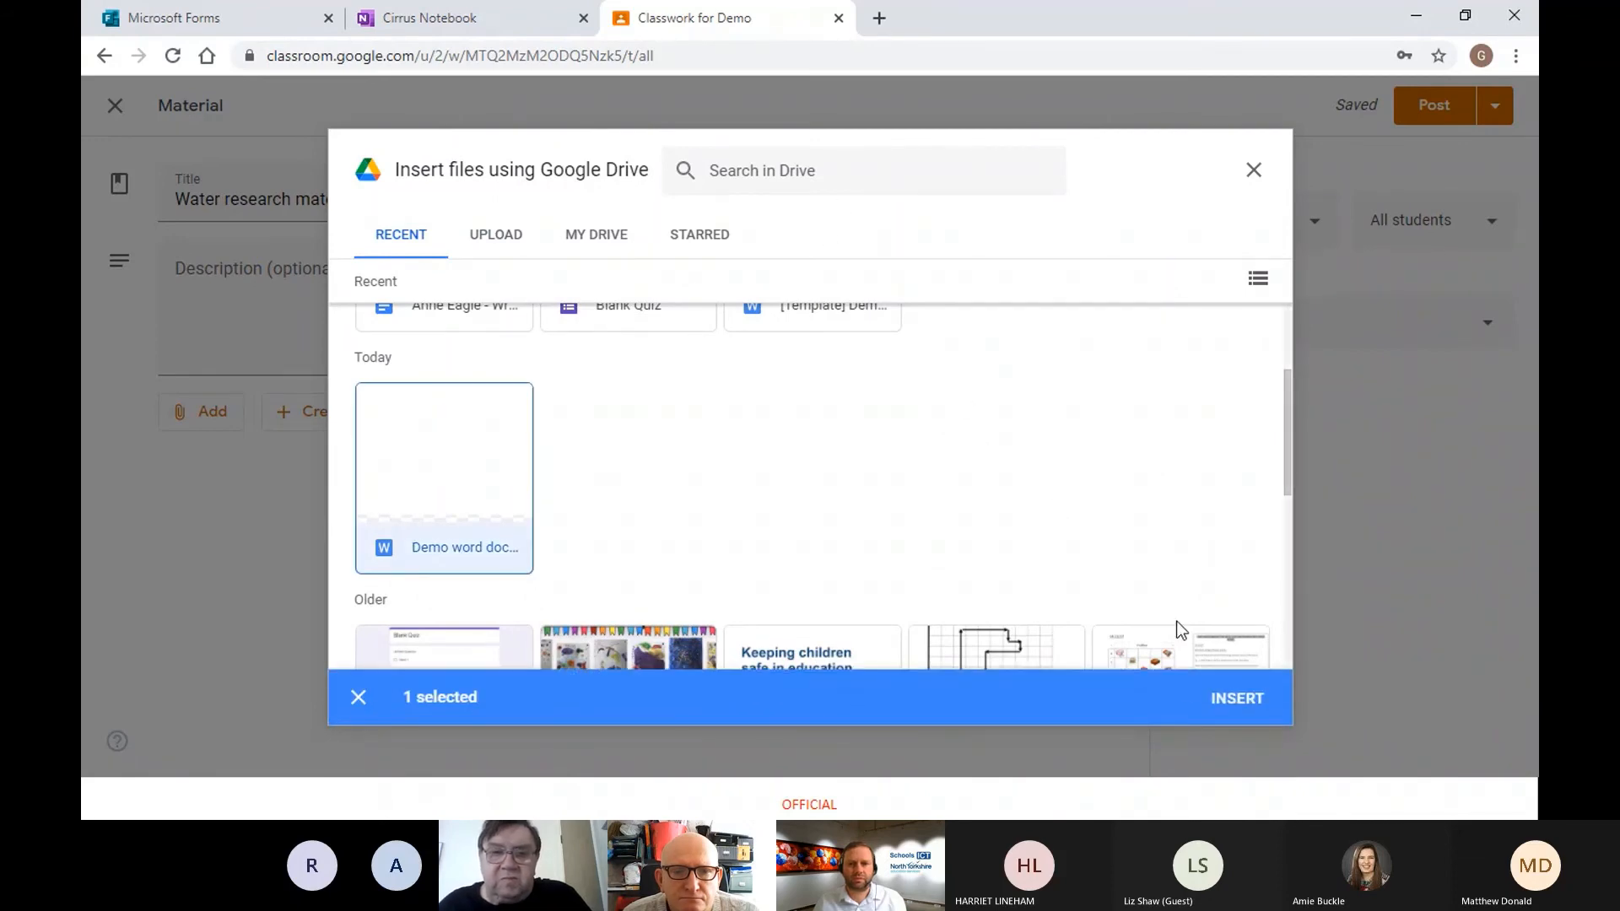
left_click(1234, 703)
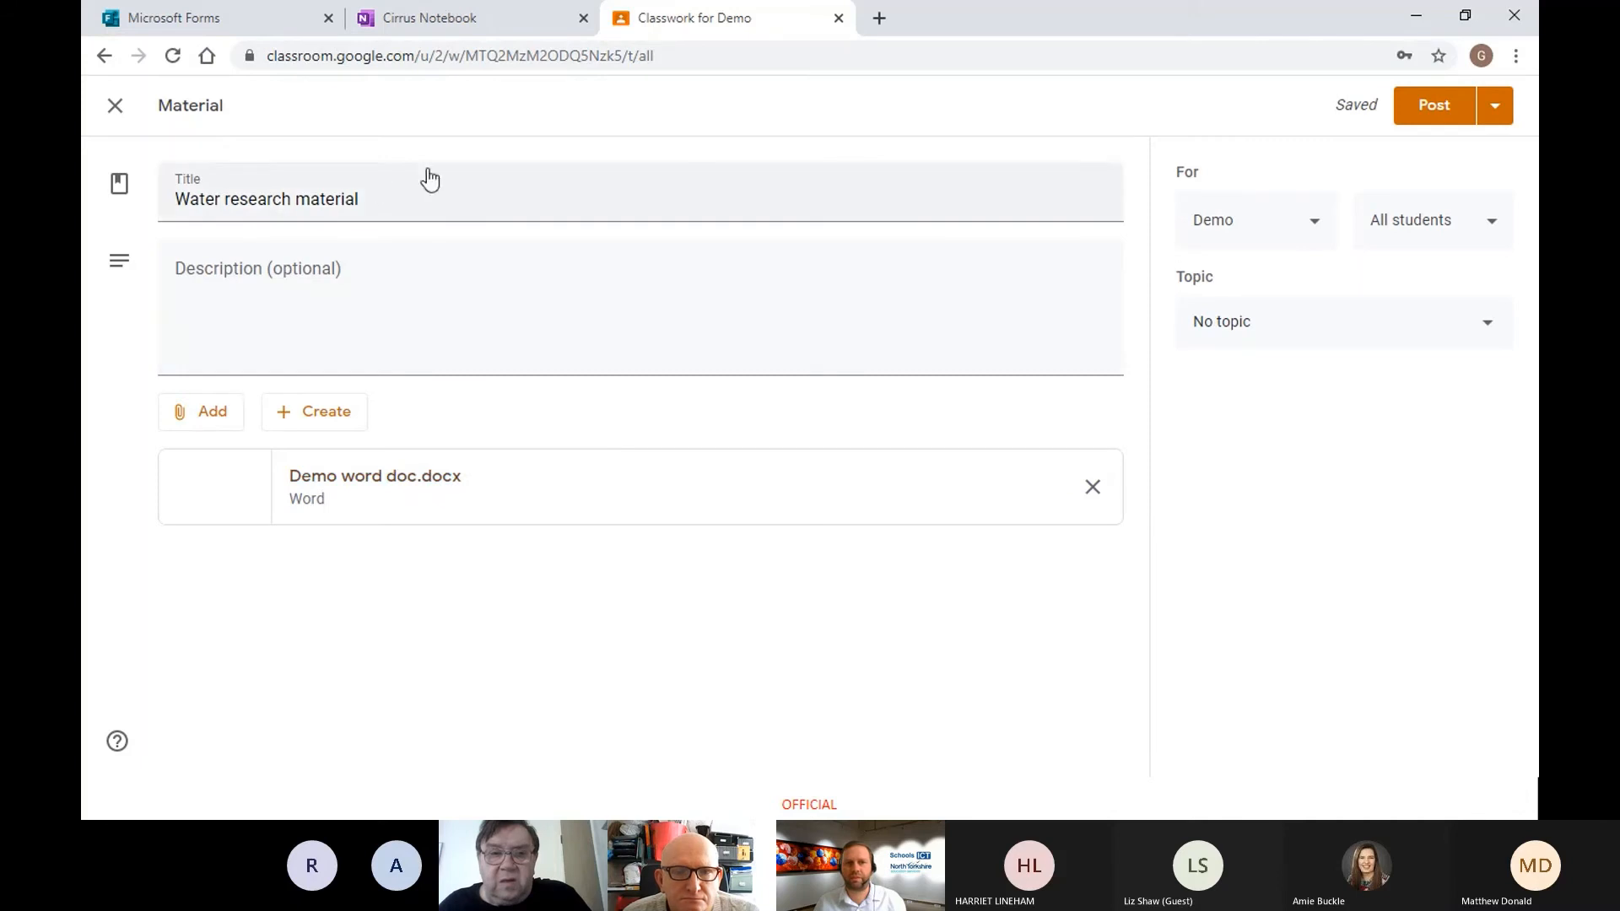
Step: File the material under the Science topic, post it to the Demo class, and view the class stream
left_click(1308, 230)
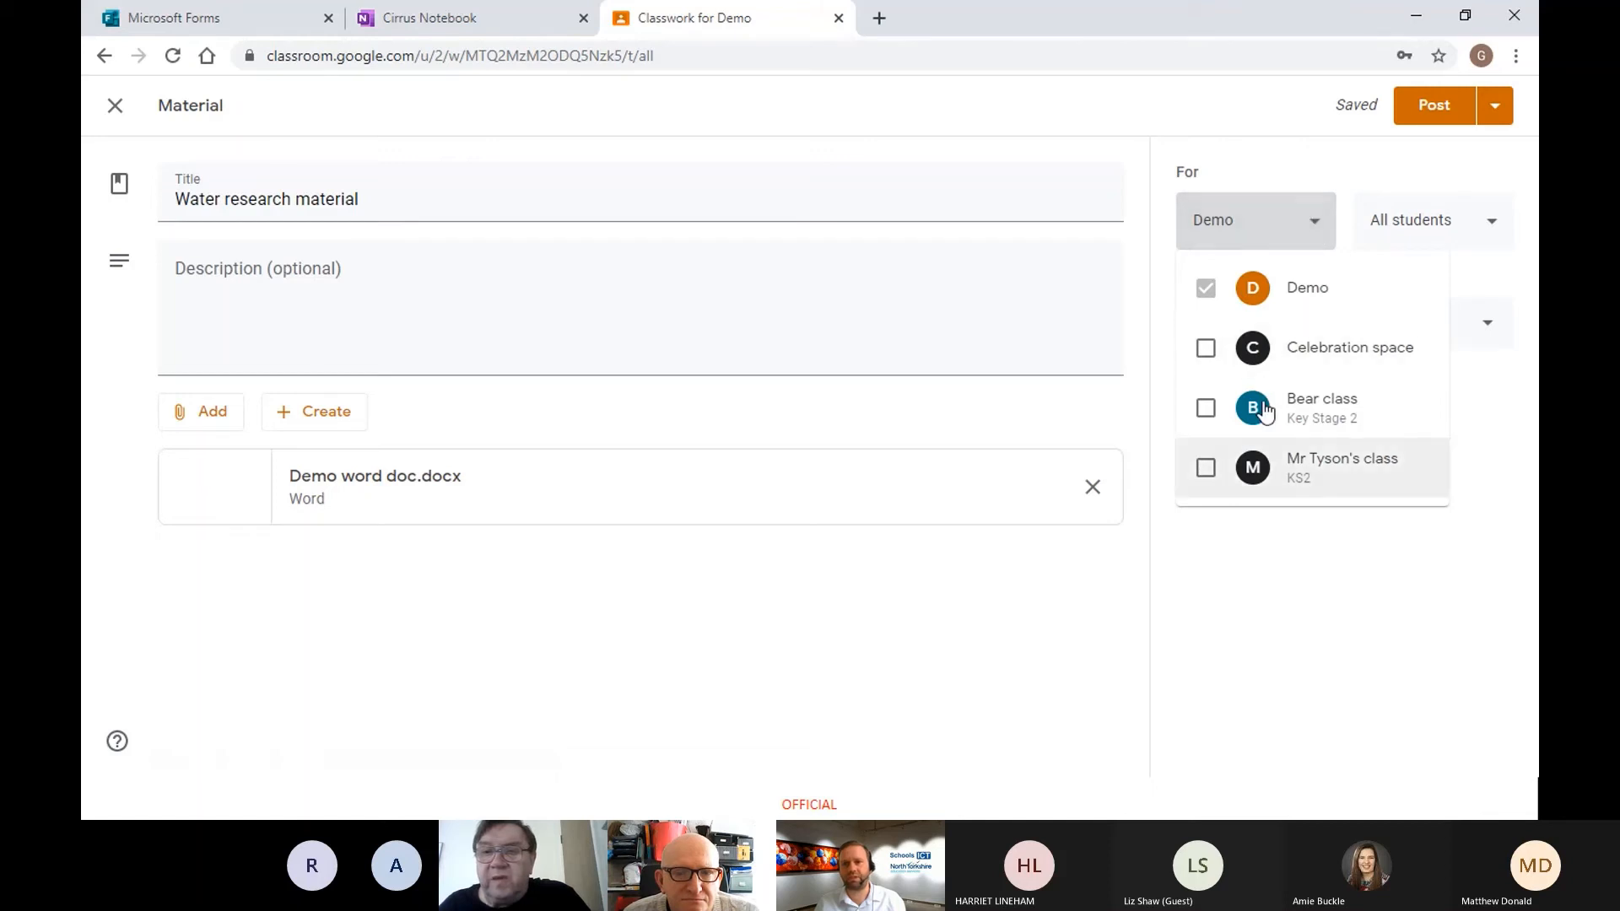
left_click(1309, 221)
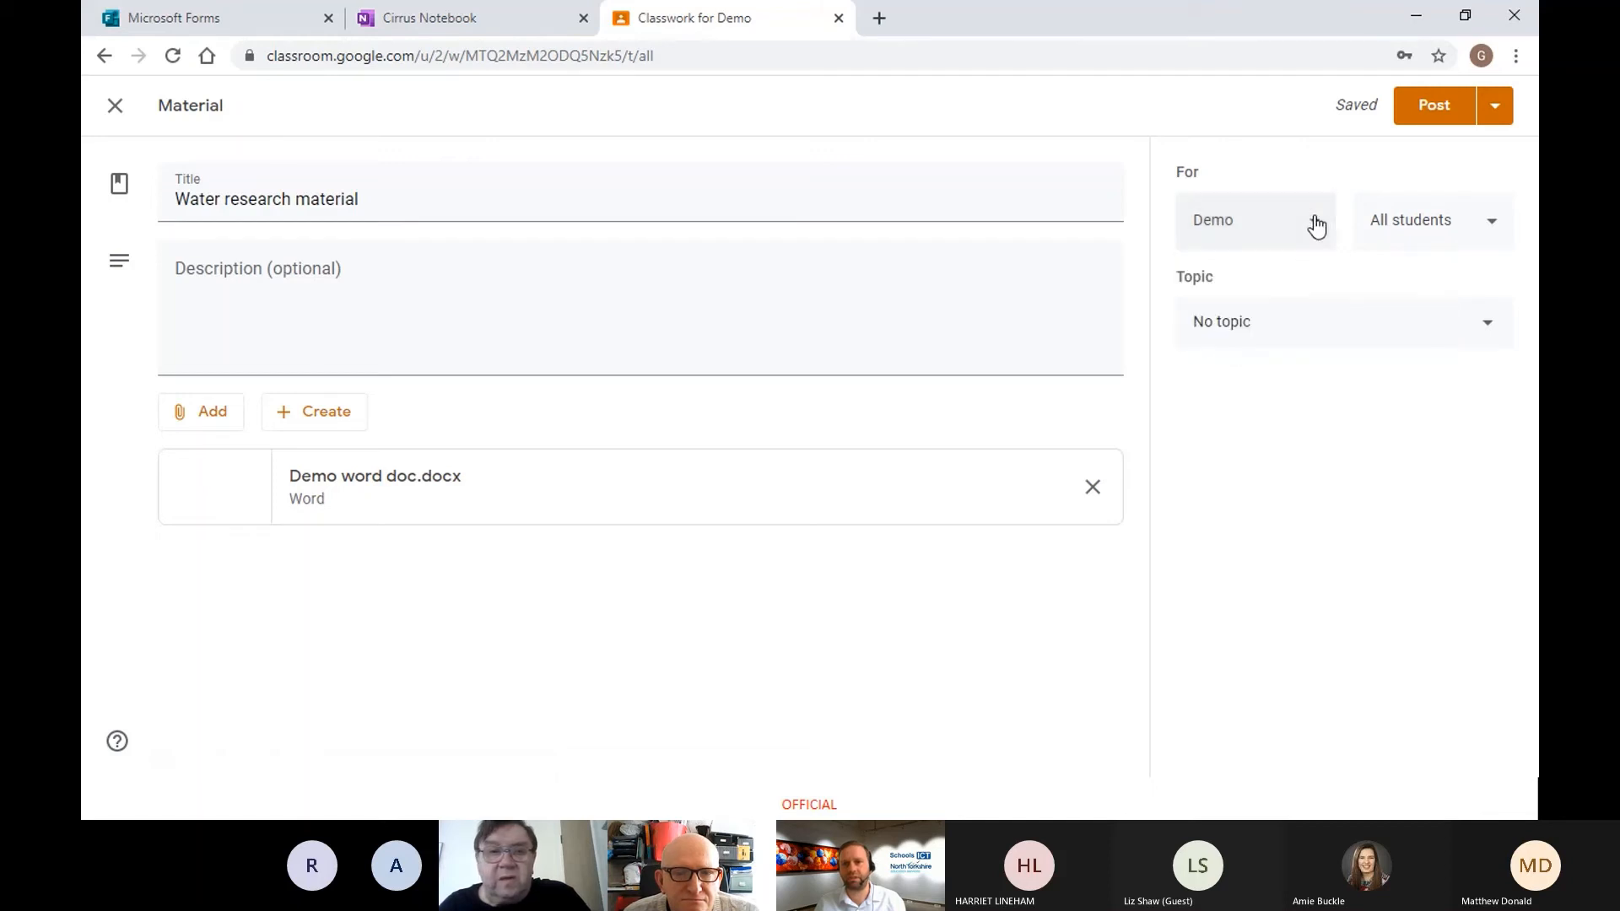
left_click(1277, 329)
left_click(1269, 549)
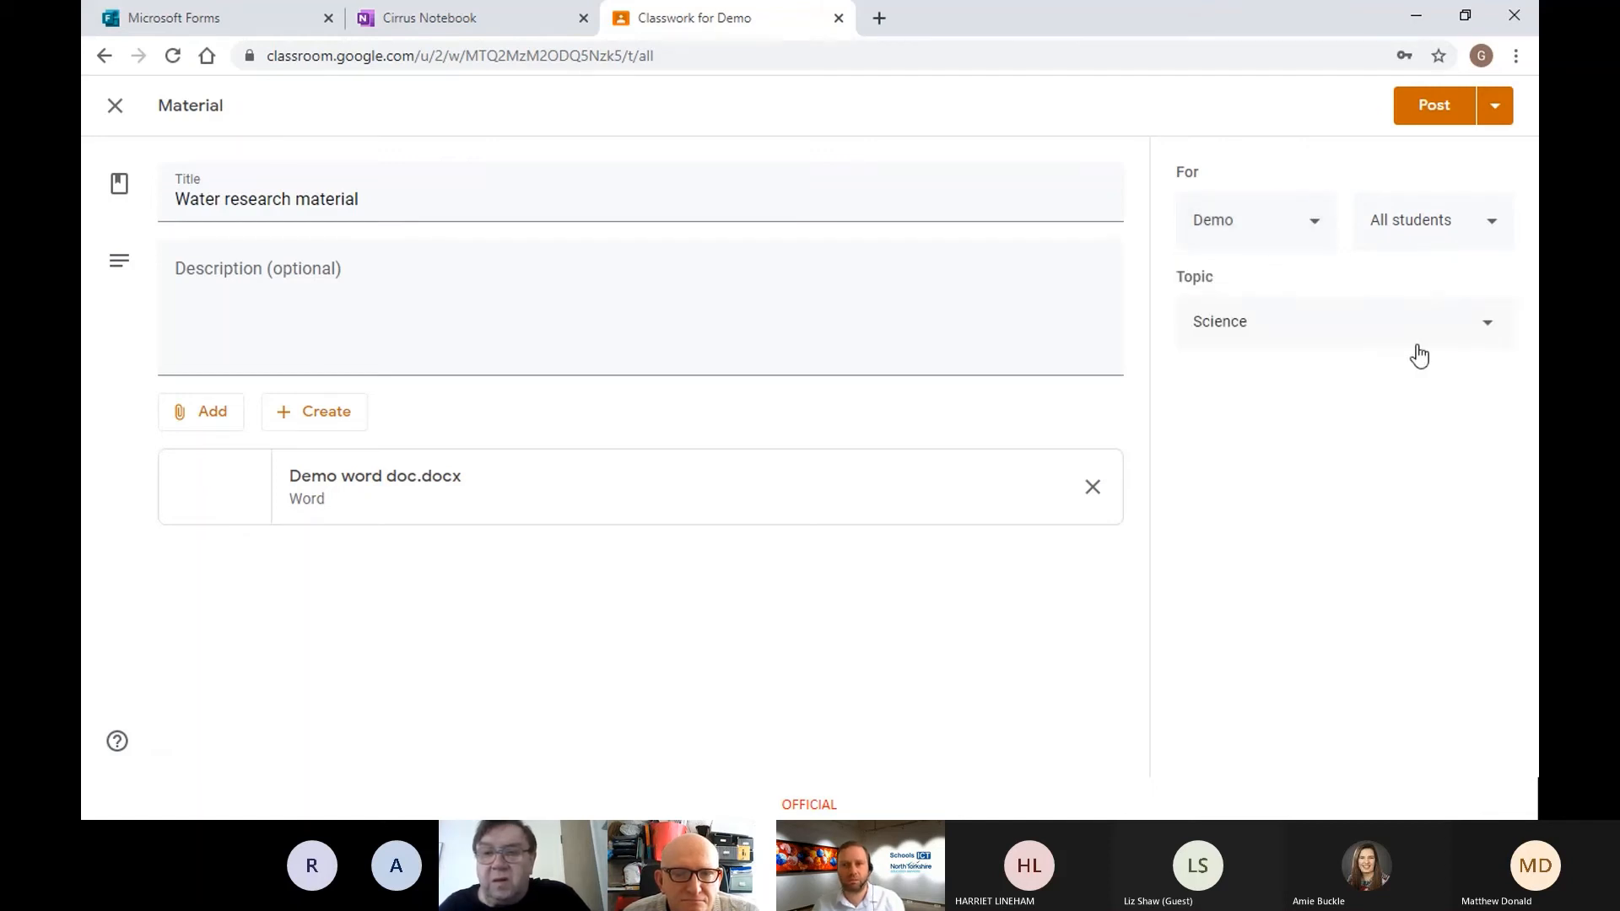
left_click(1448, 108)
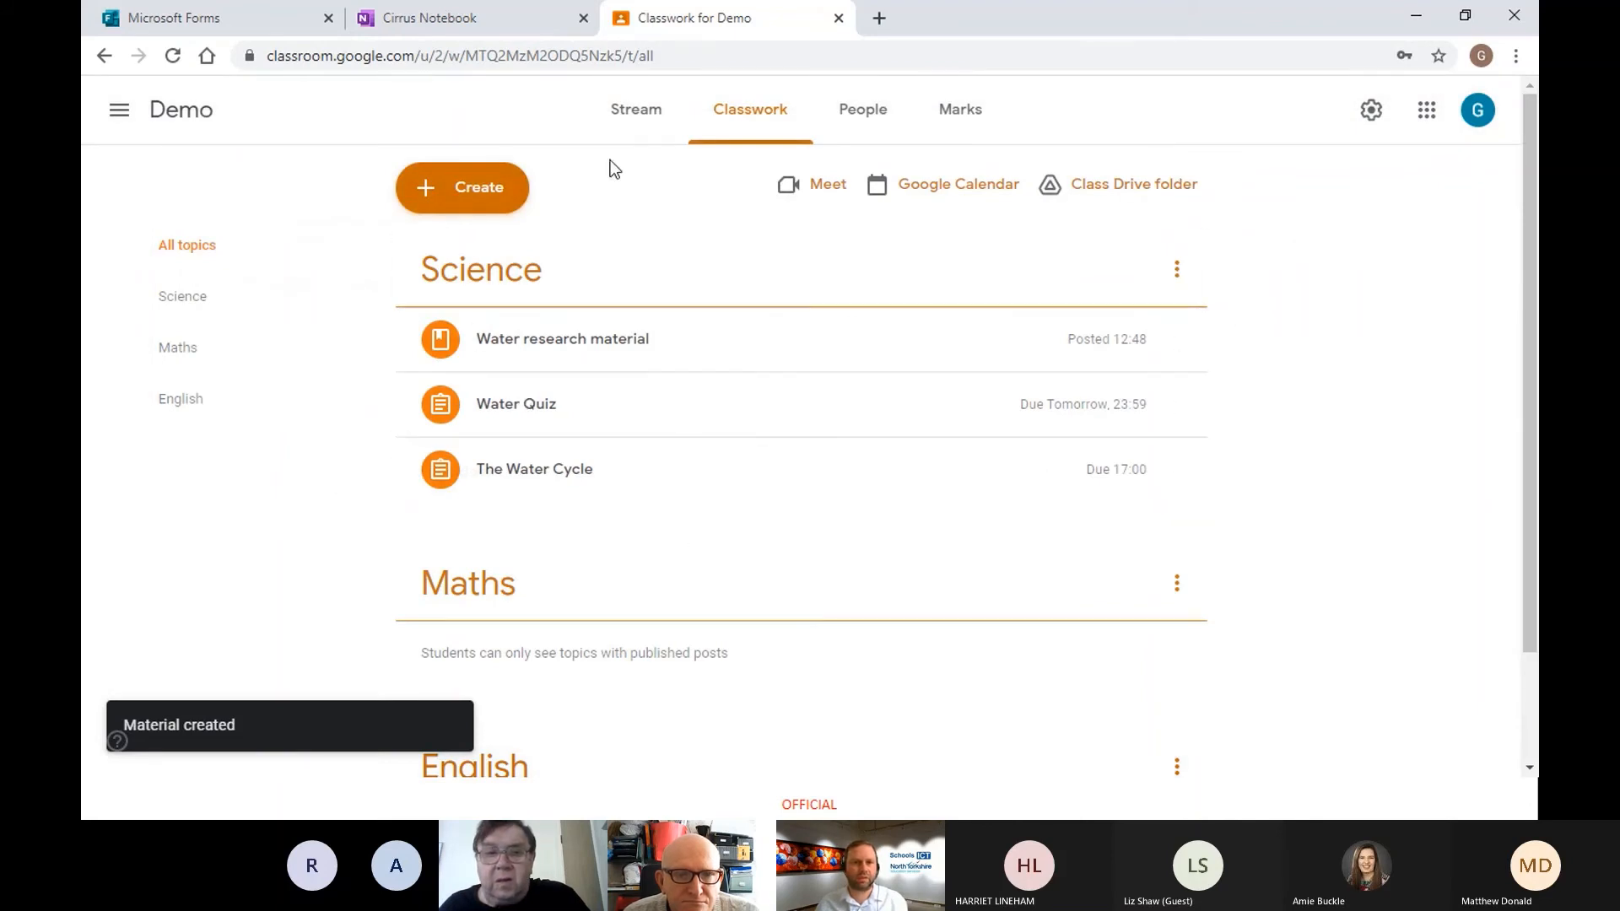
left_click(625, 135)
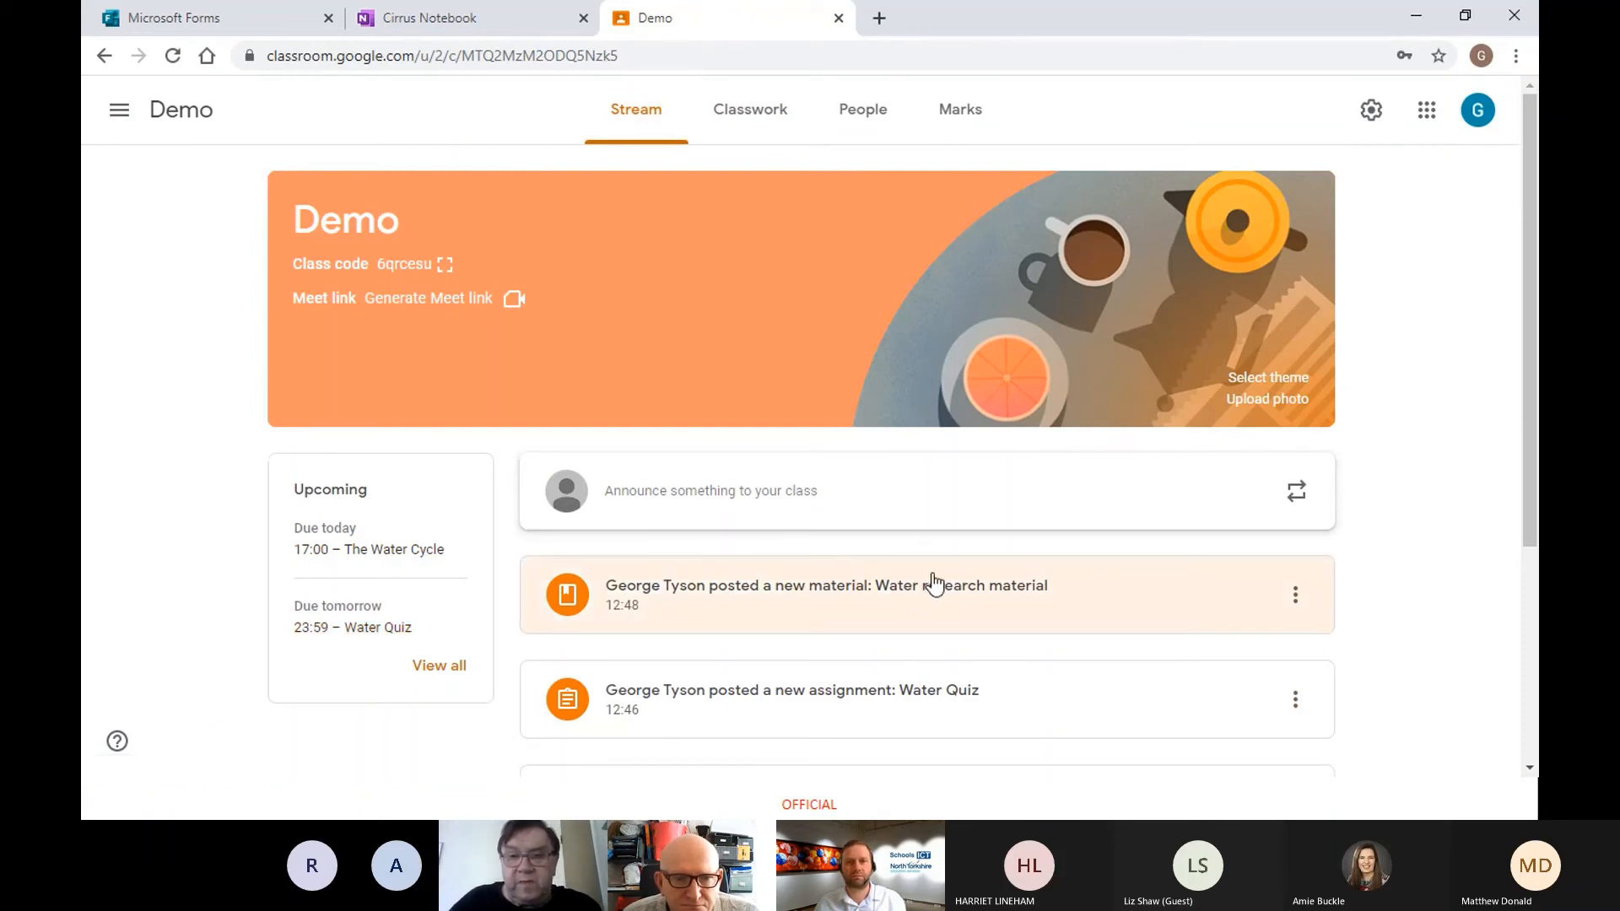
Step: Reuse the "Example assignment" post from Bear class as a new assignment in the Demo class's classwork
left_click(749, 114)
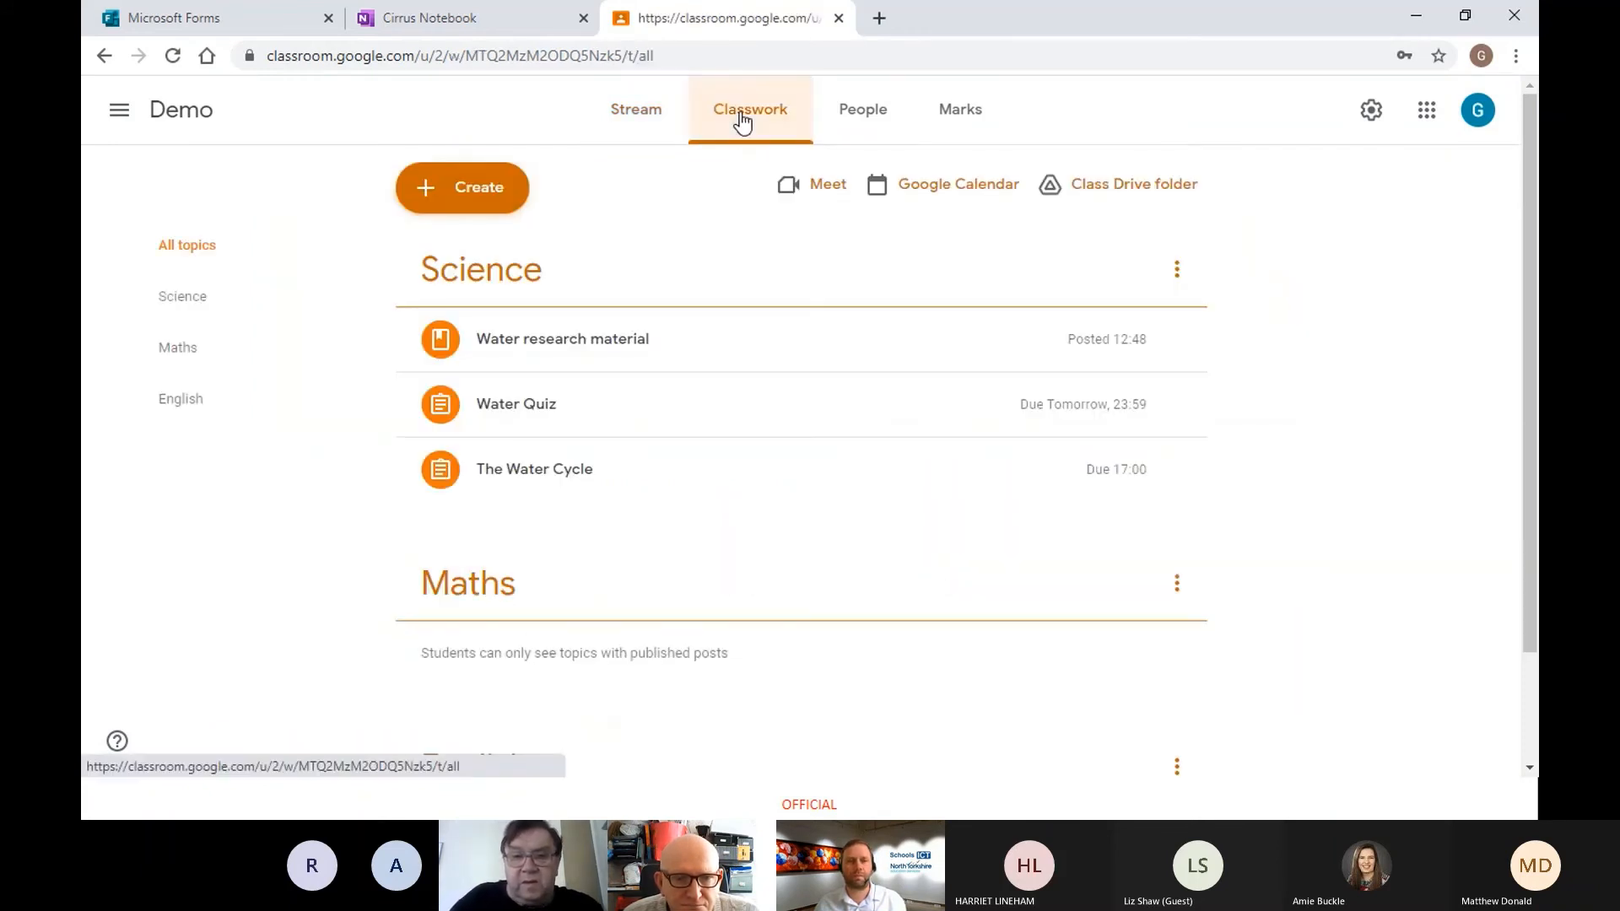
left_click(489, 199)
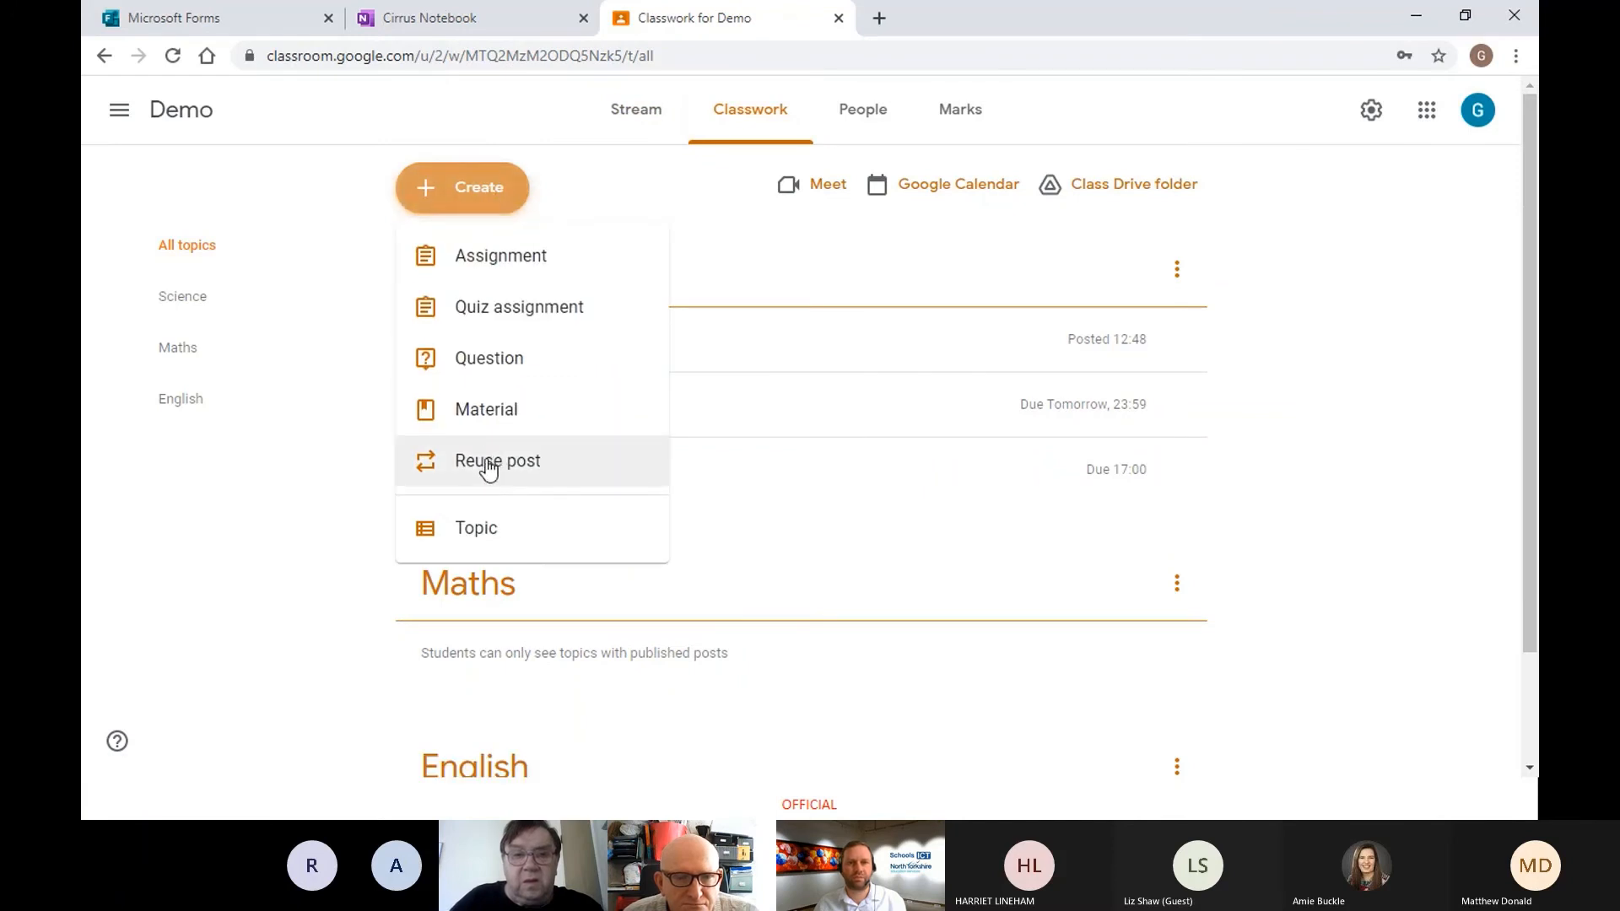
left_click(490, 464)
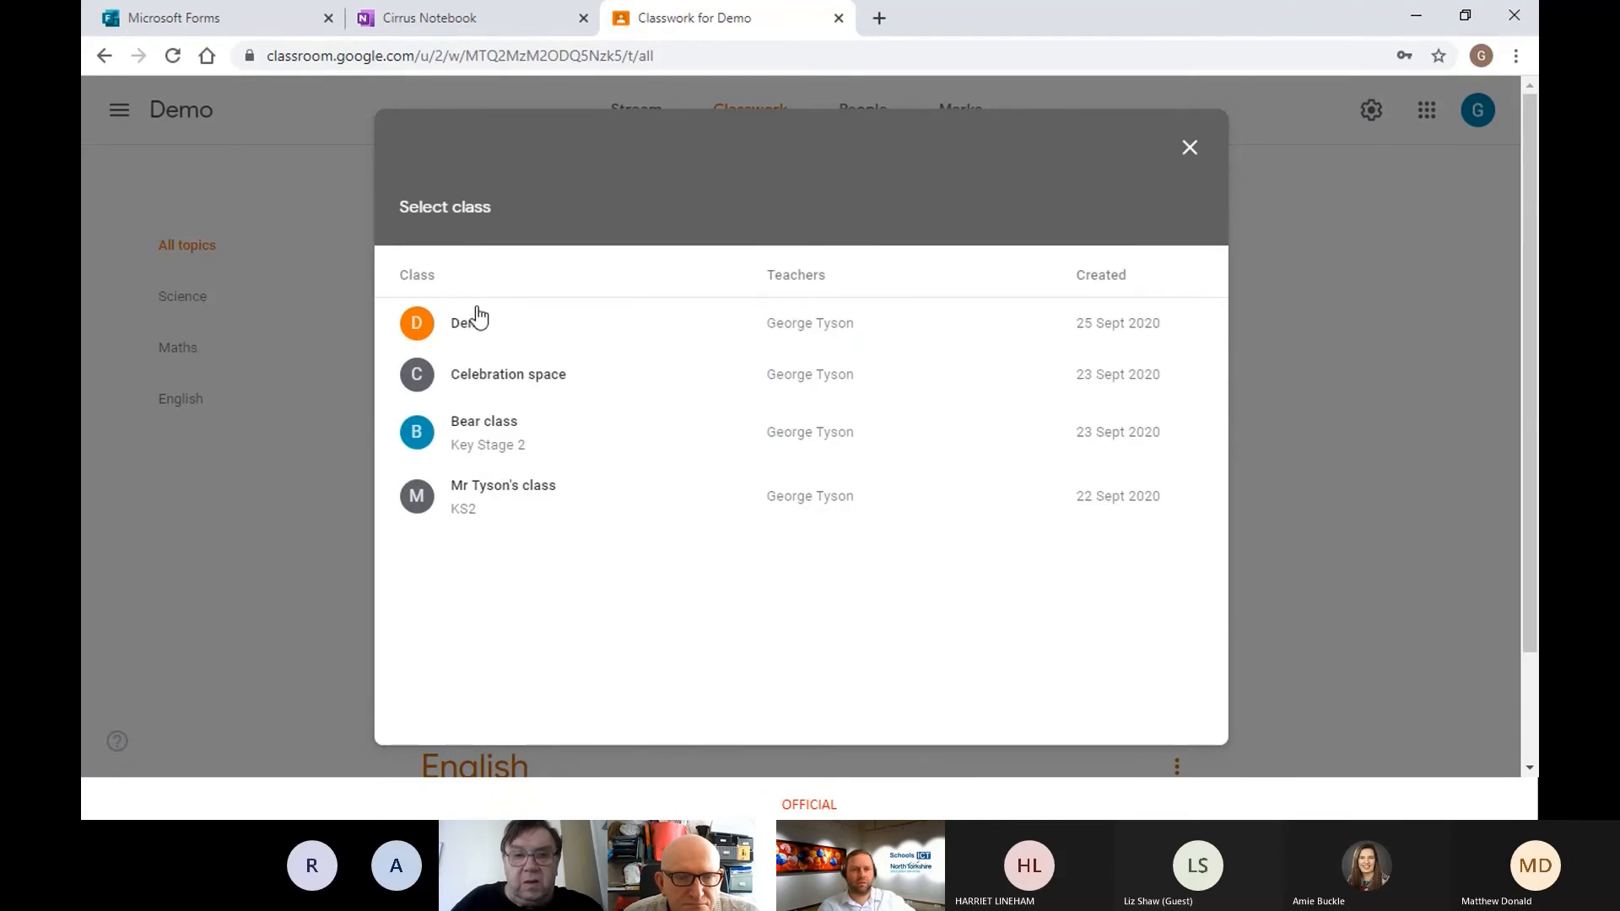
left_click(487, 431)
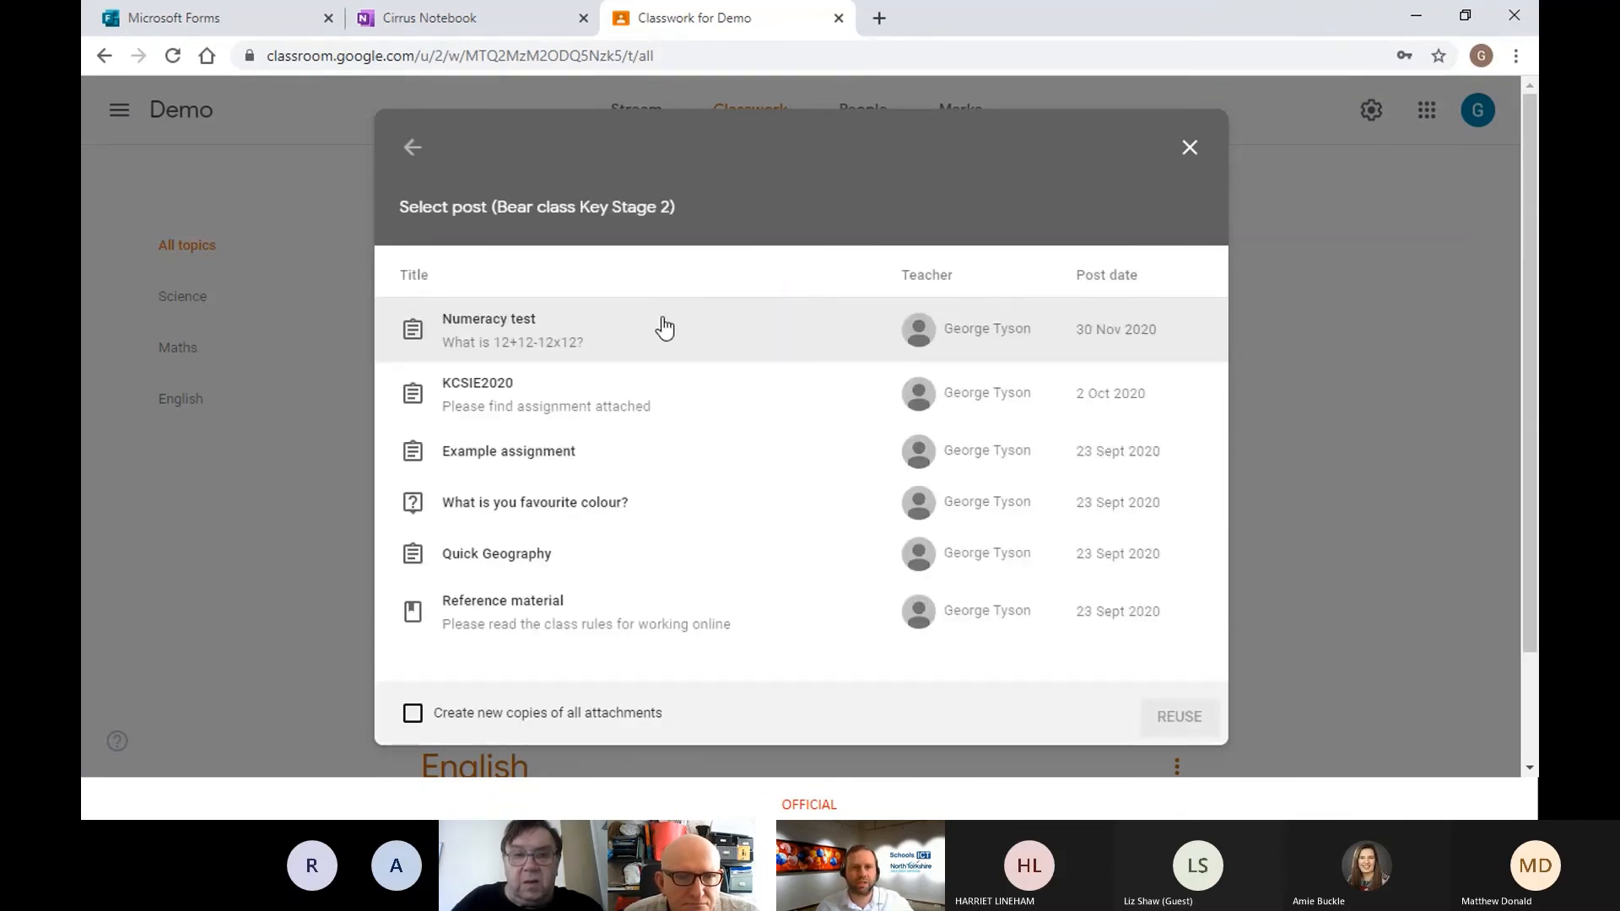
left_click(514, 452)
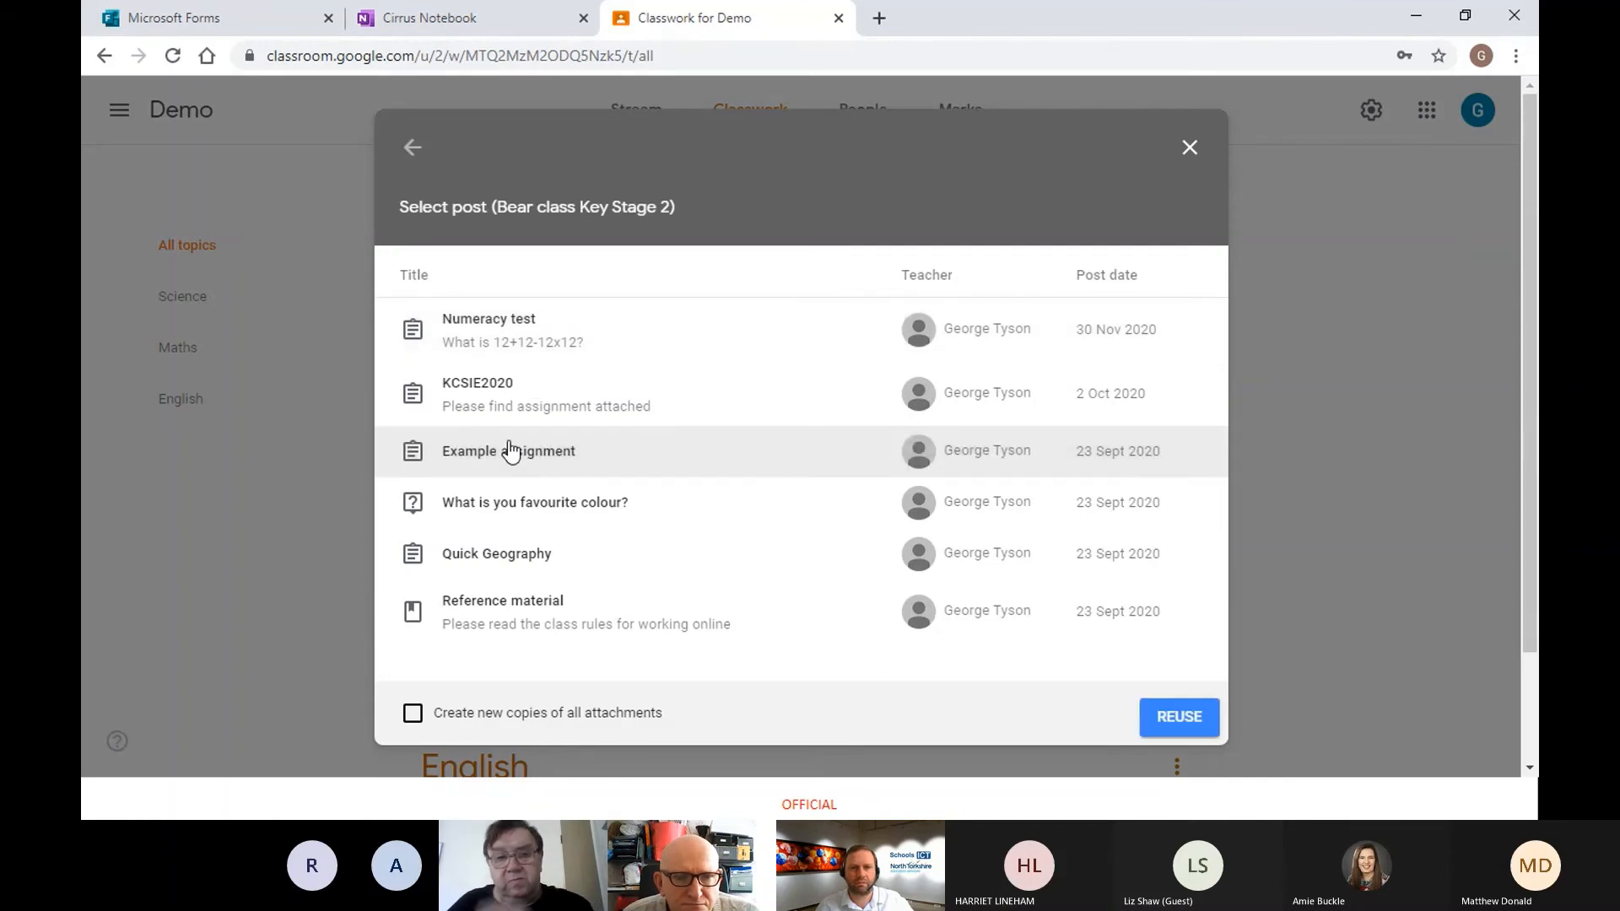
left_click(1202, 722)
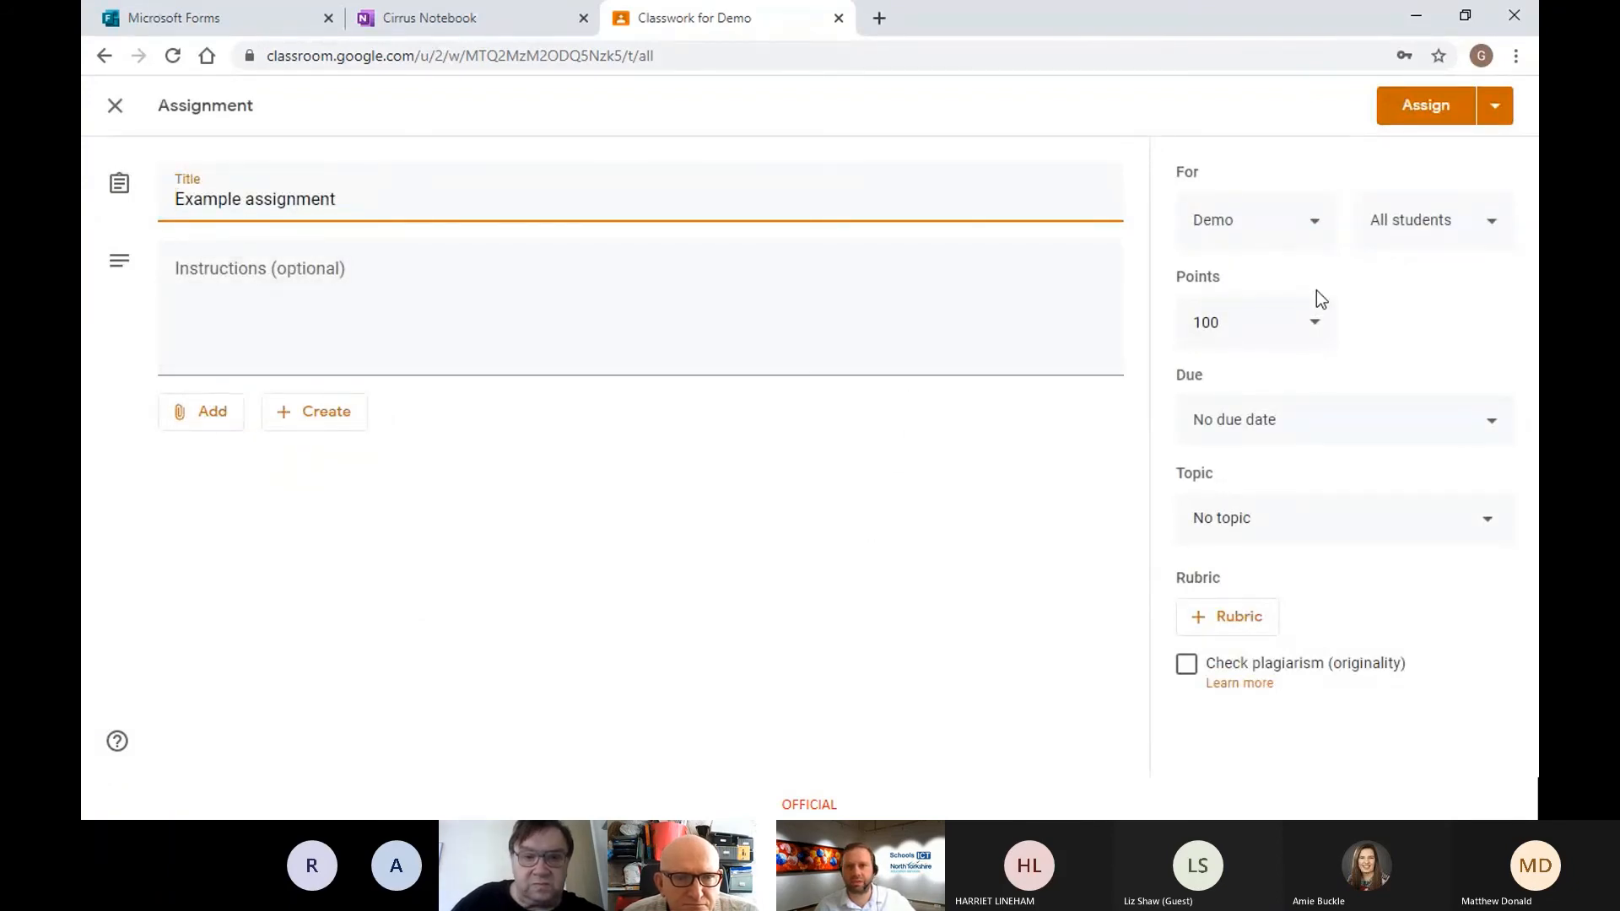
Step: Set the reused assignment's due date to 26 Feb 2021 and its topic to Science
left_click(1313, 421)
left_click(1404, 509)
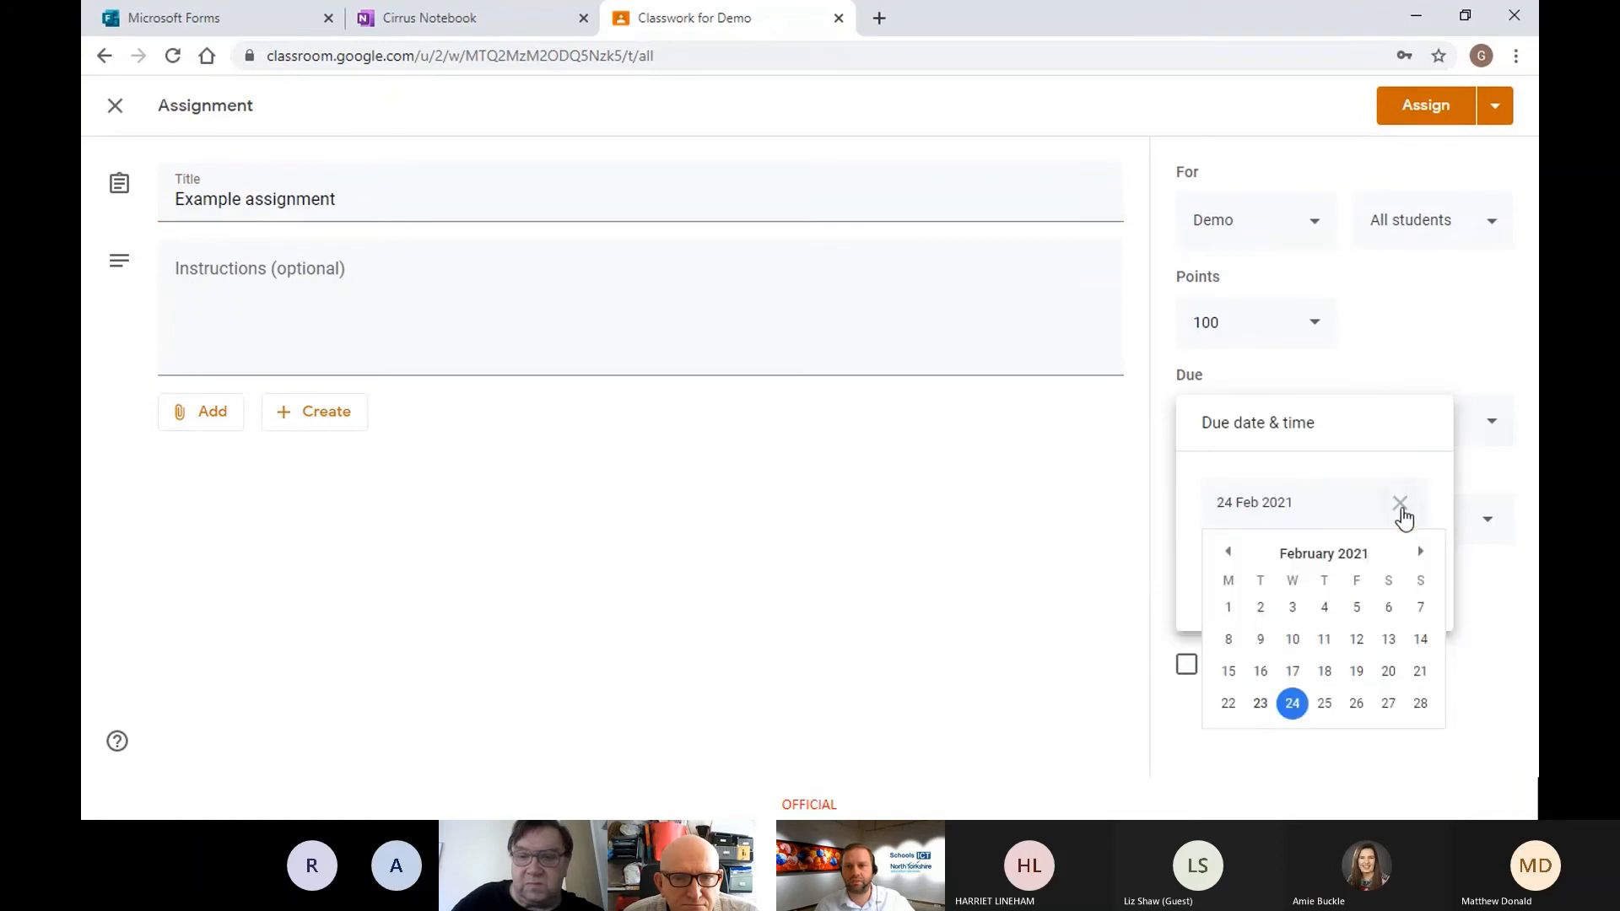
left_click(1369, 710)
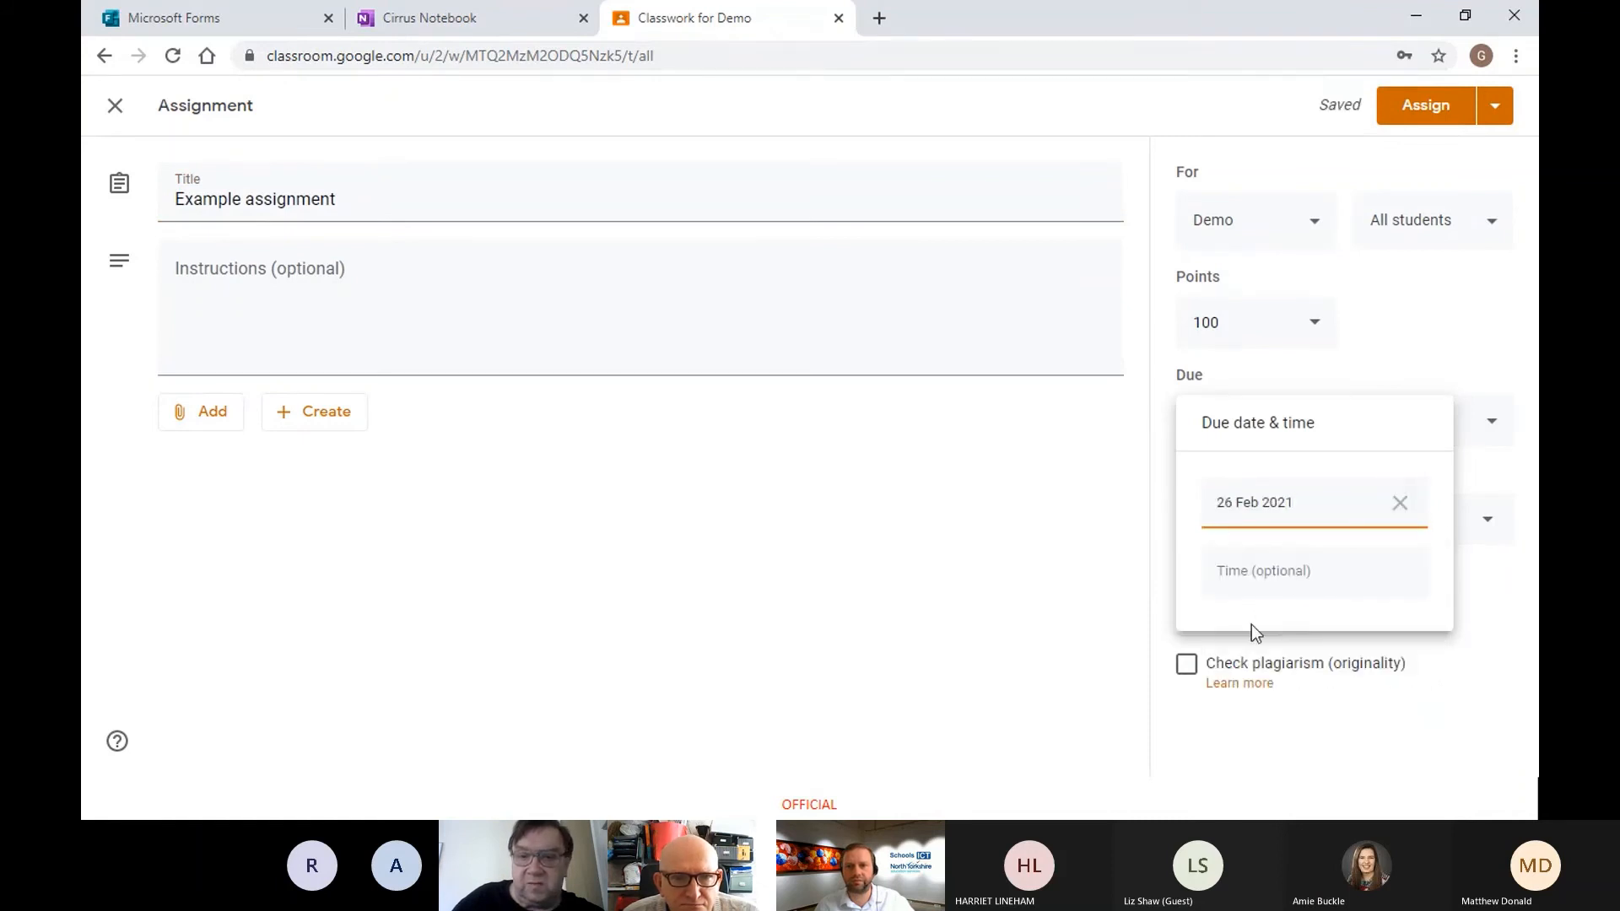
left_click(1159, 577)
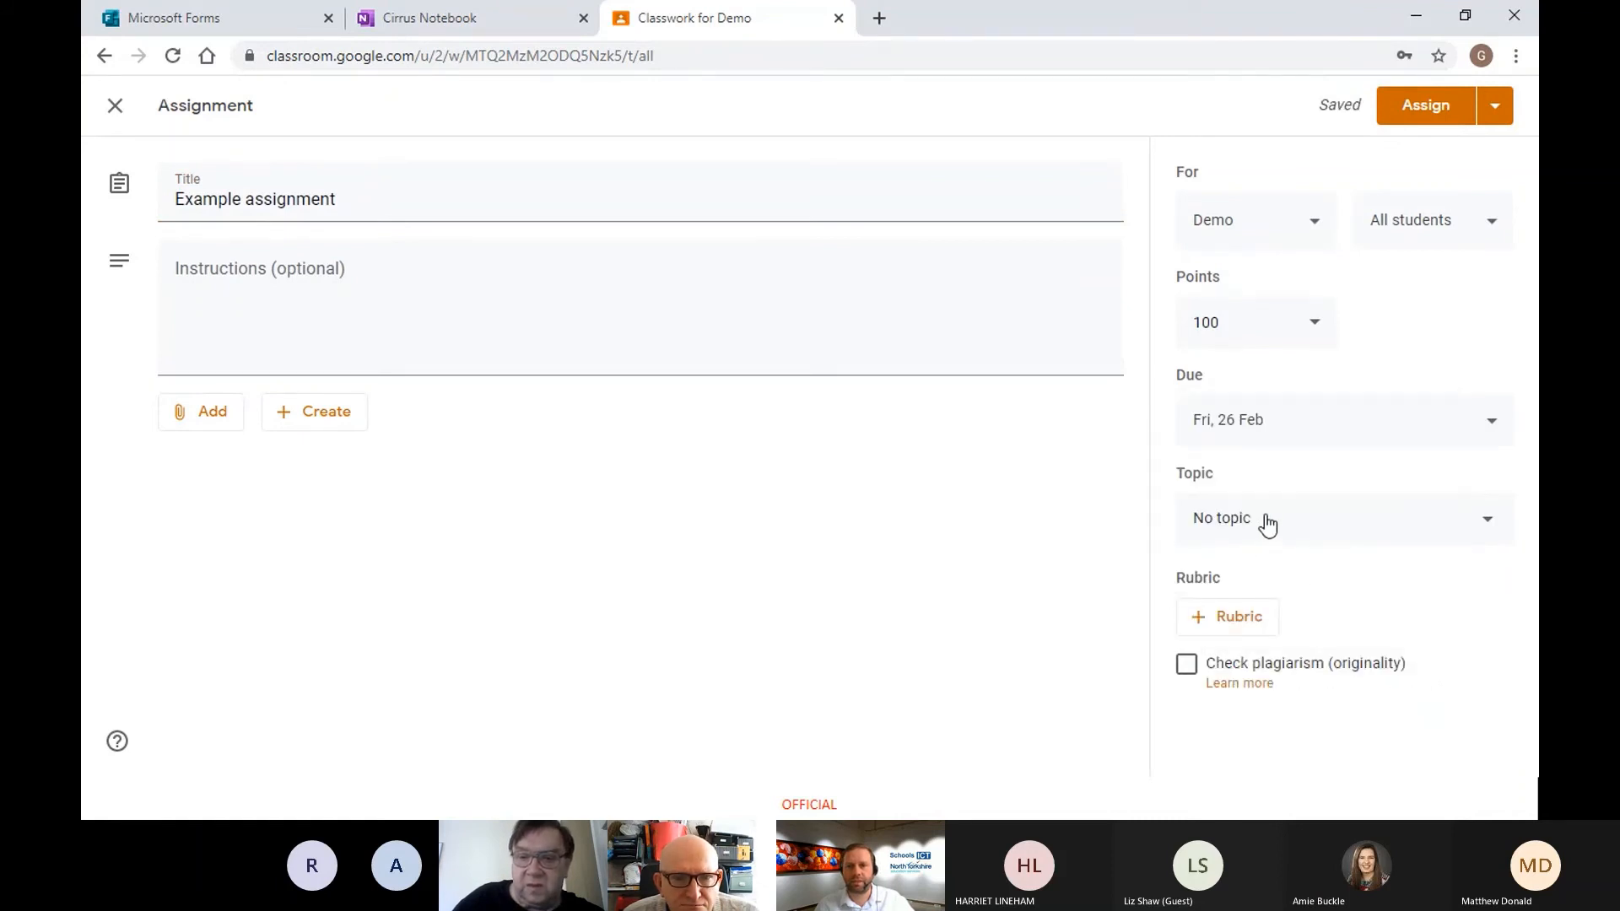
left_click(1251, 718)
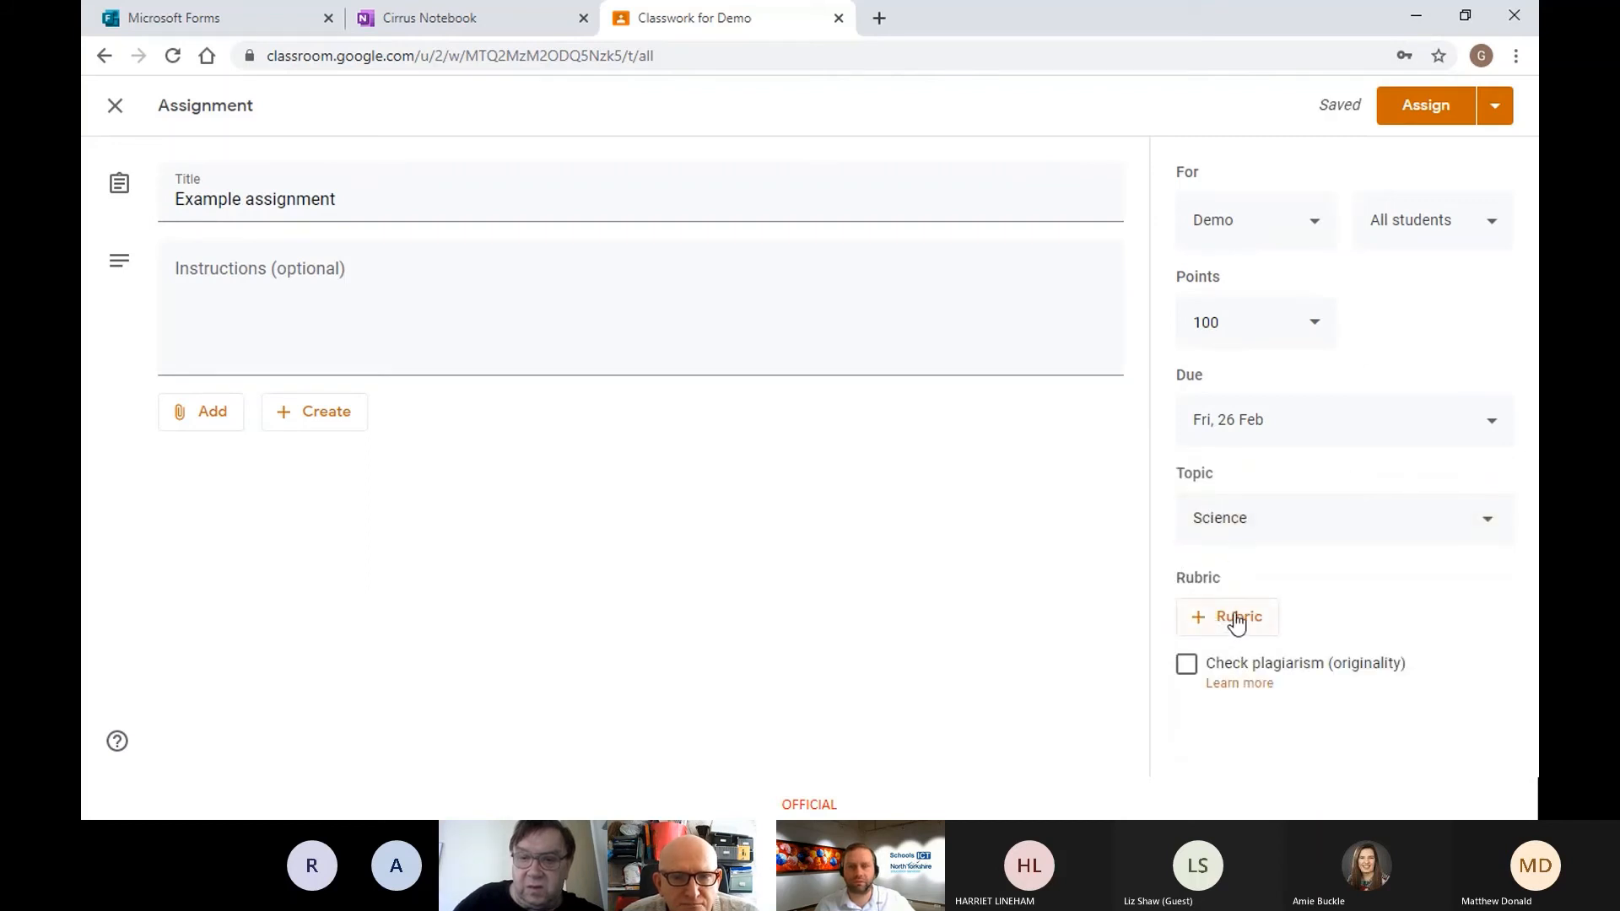
Step: Attach the "Written work challenge" rubric to the assignment by reusing it from the teacher's own-named KS2 class
left_click(1237, 625)
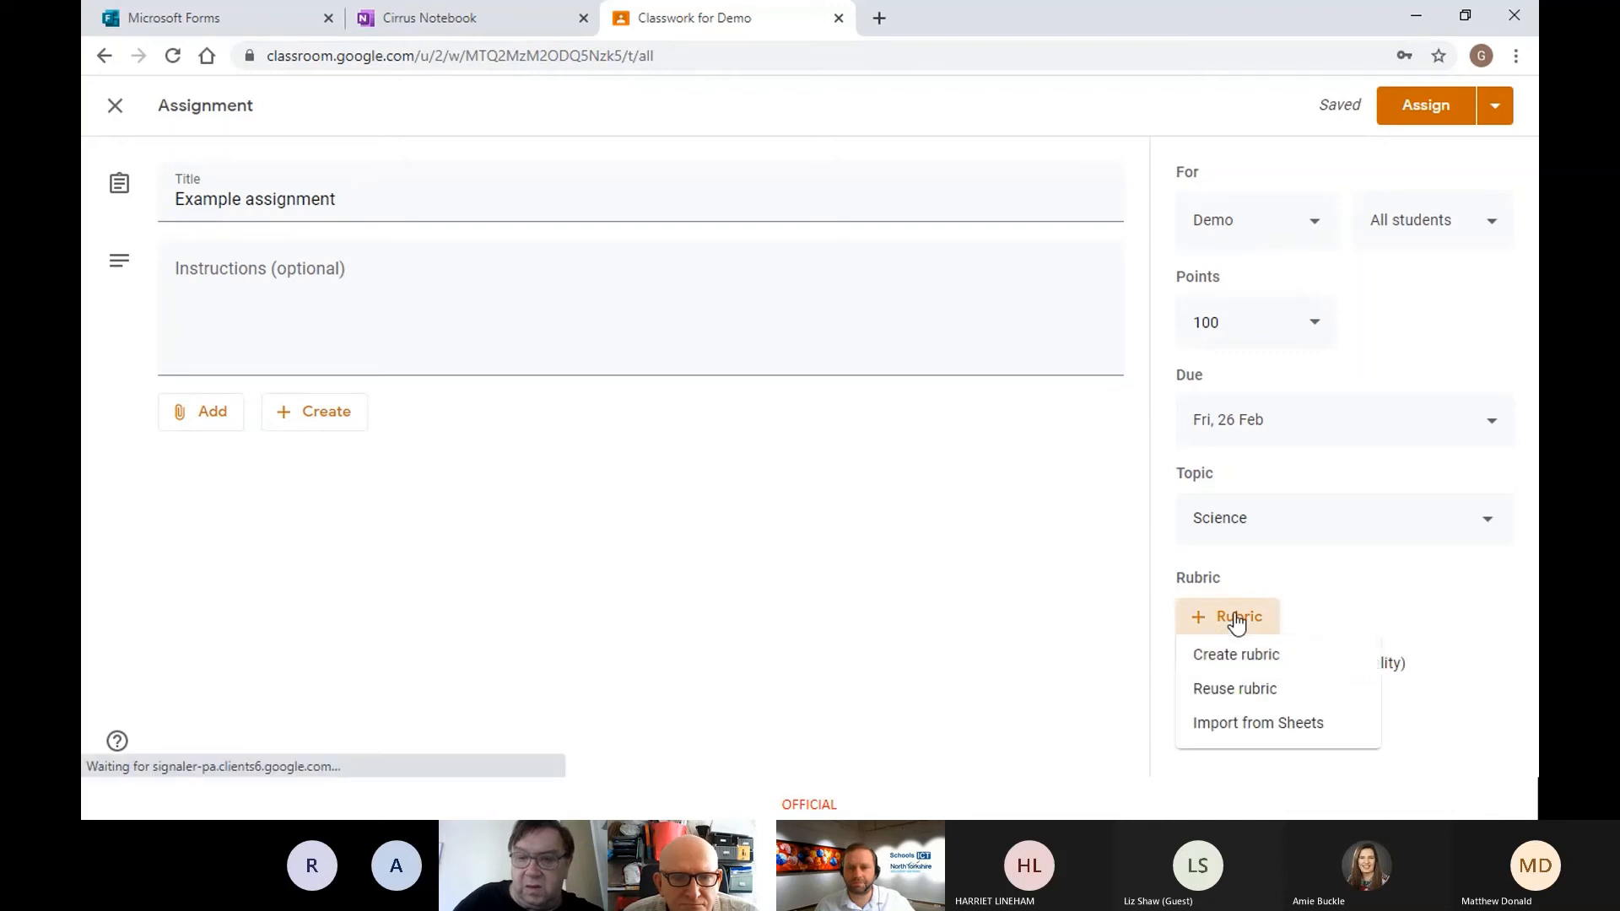
left_click(1244, 697)
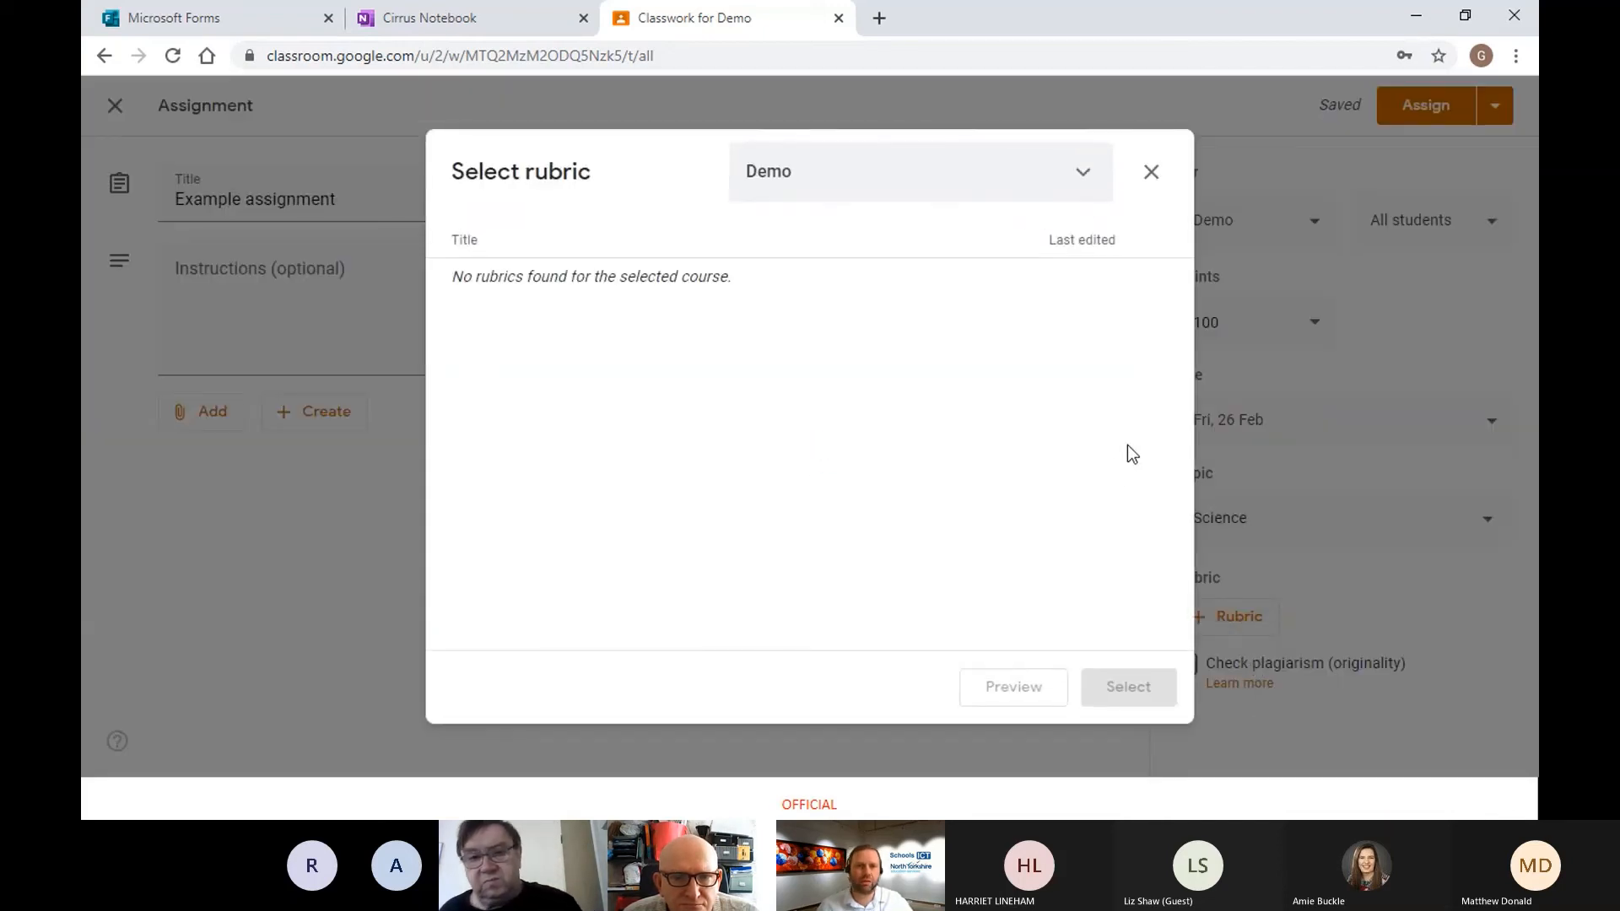
left_click(1083, 175)
left_click(806, 389)
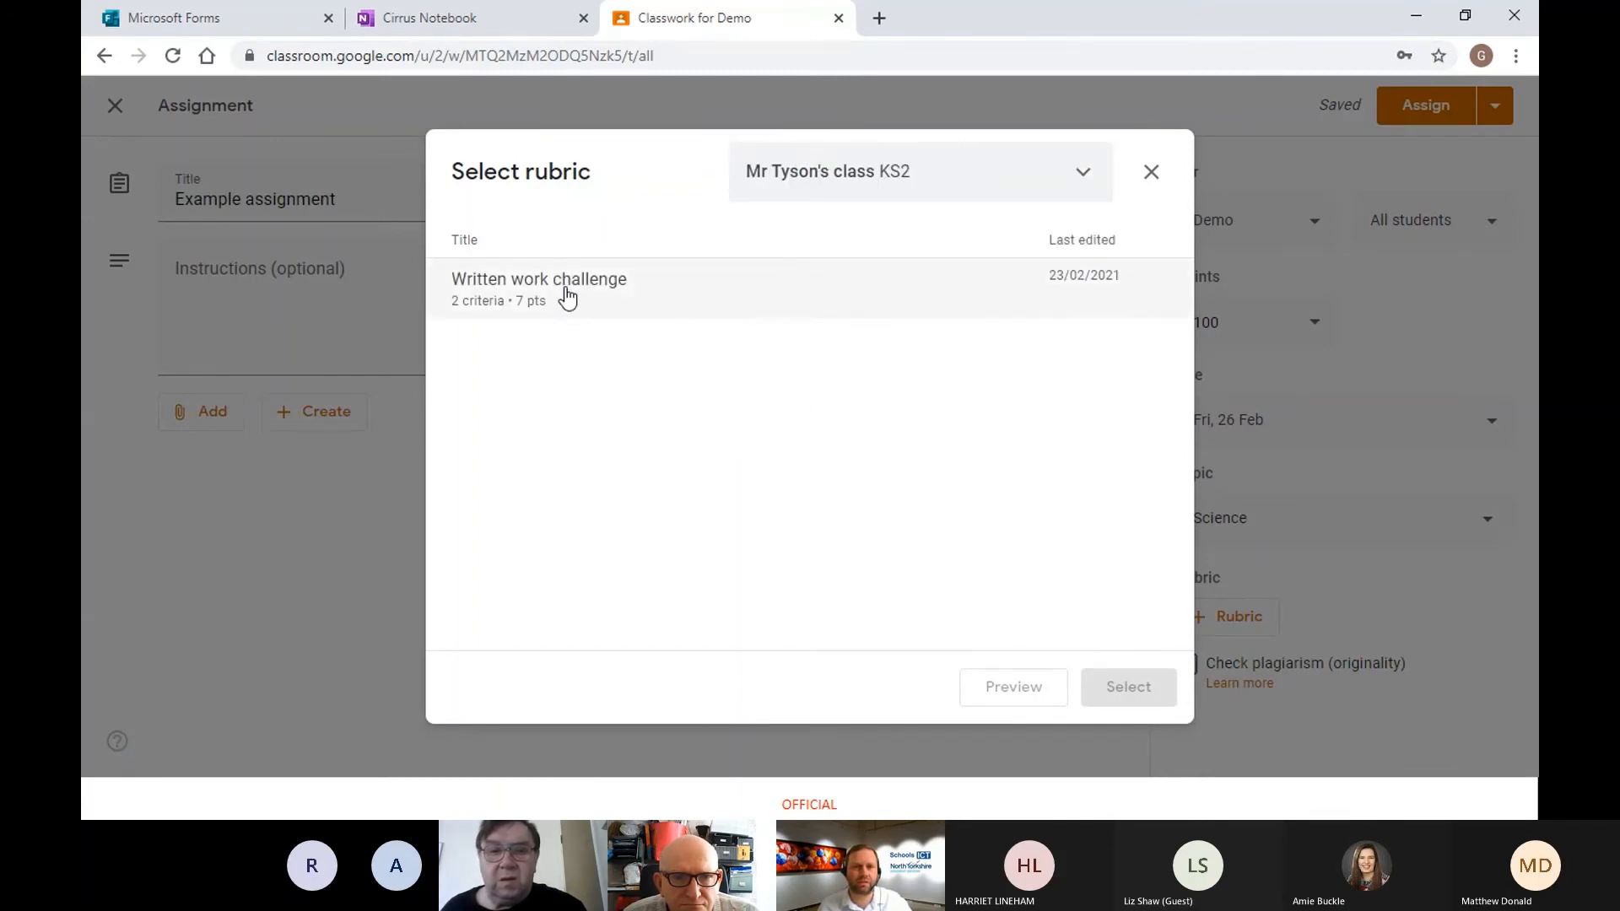
left_click(567, 295)
left_click(1137, 689)
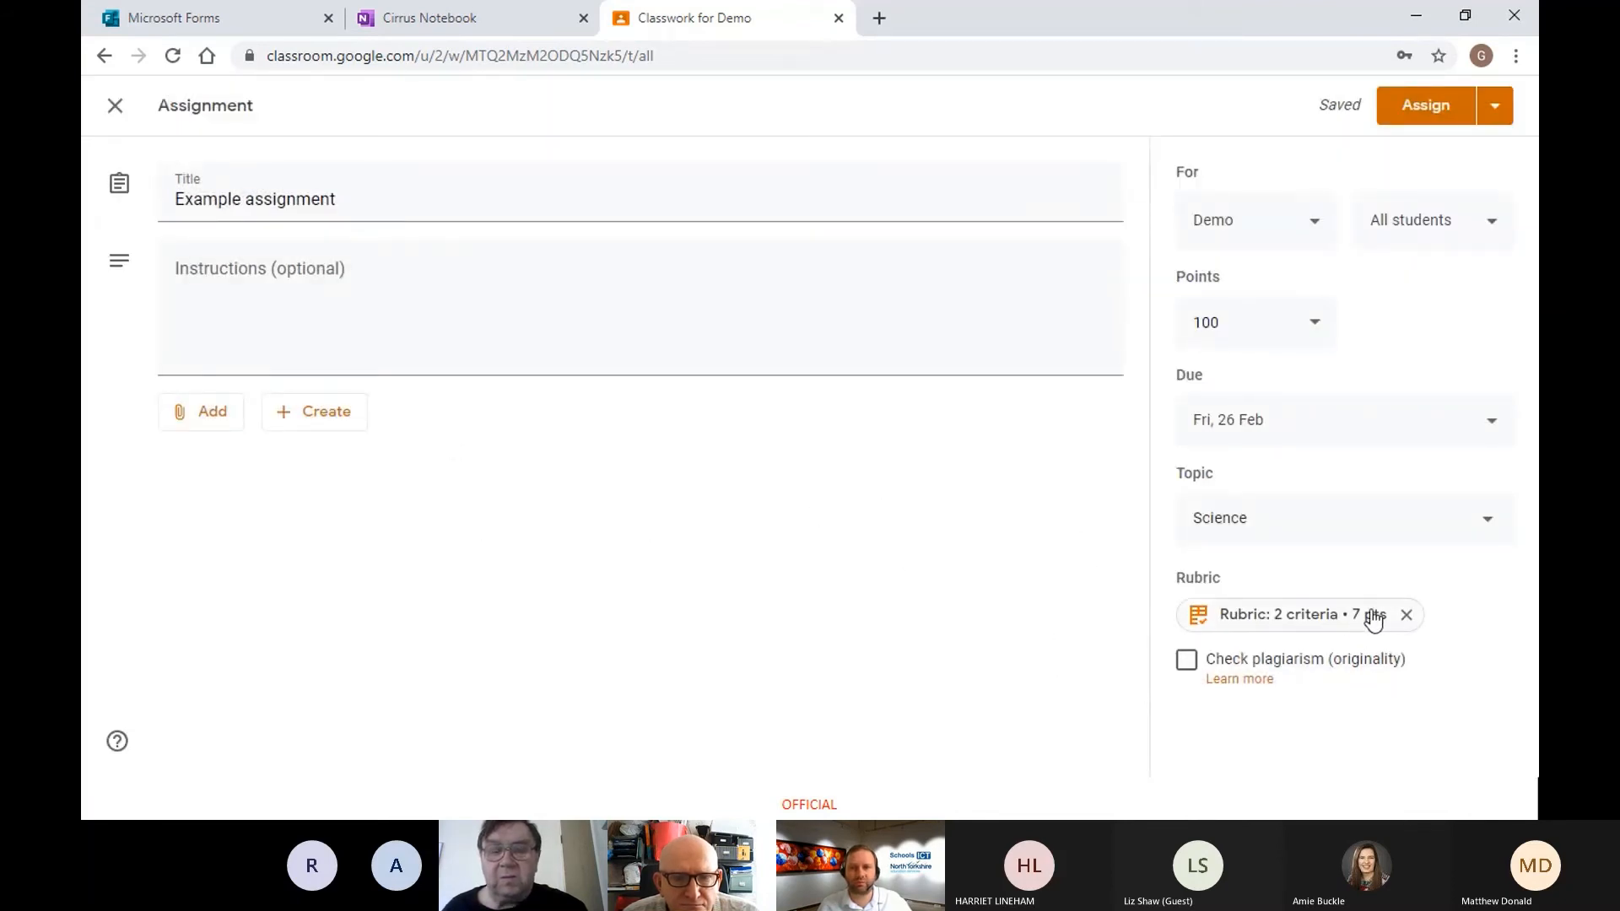
Step: Set the reused assignment's points to 7 to match the rubric's total
left_click(1316, 331)
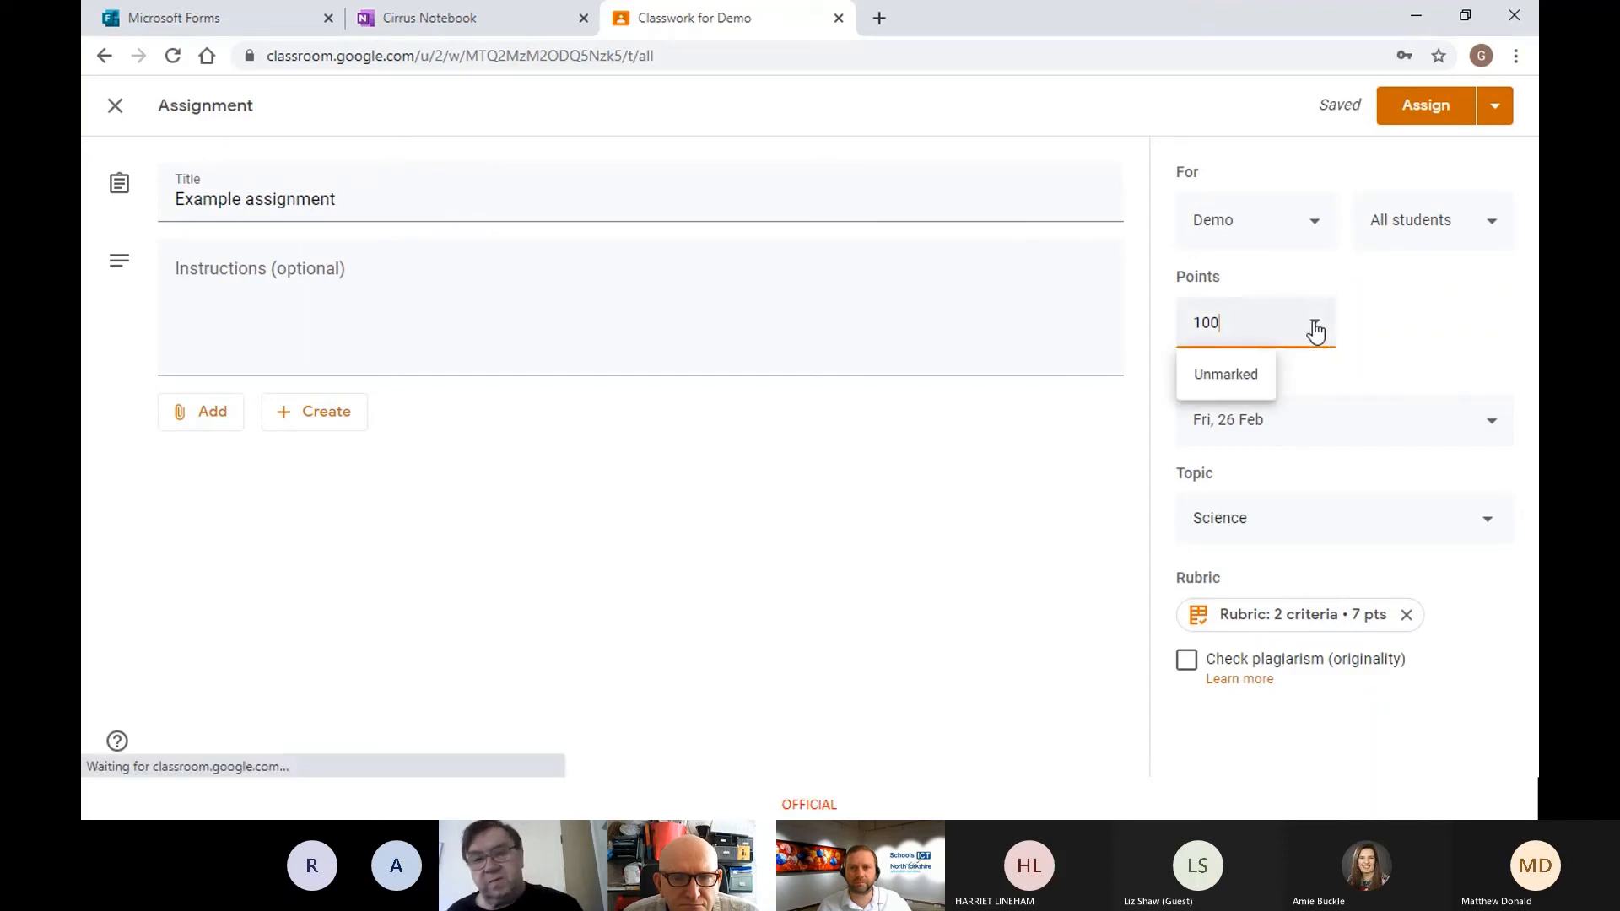
left_click(1256, 366)
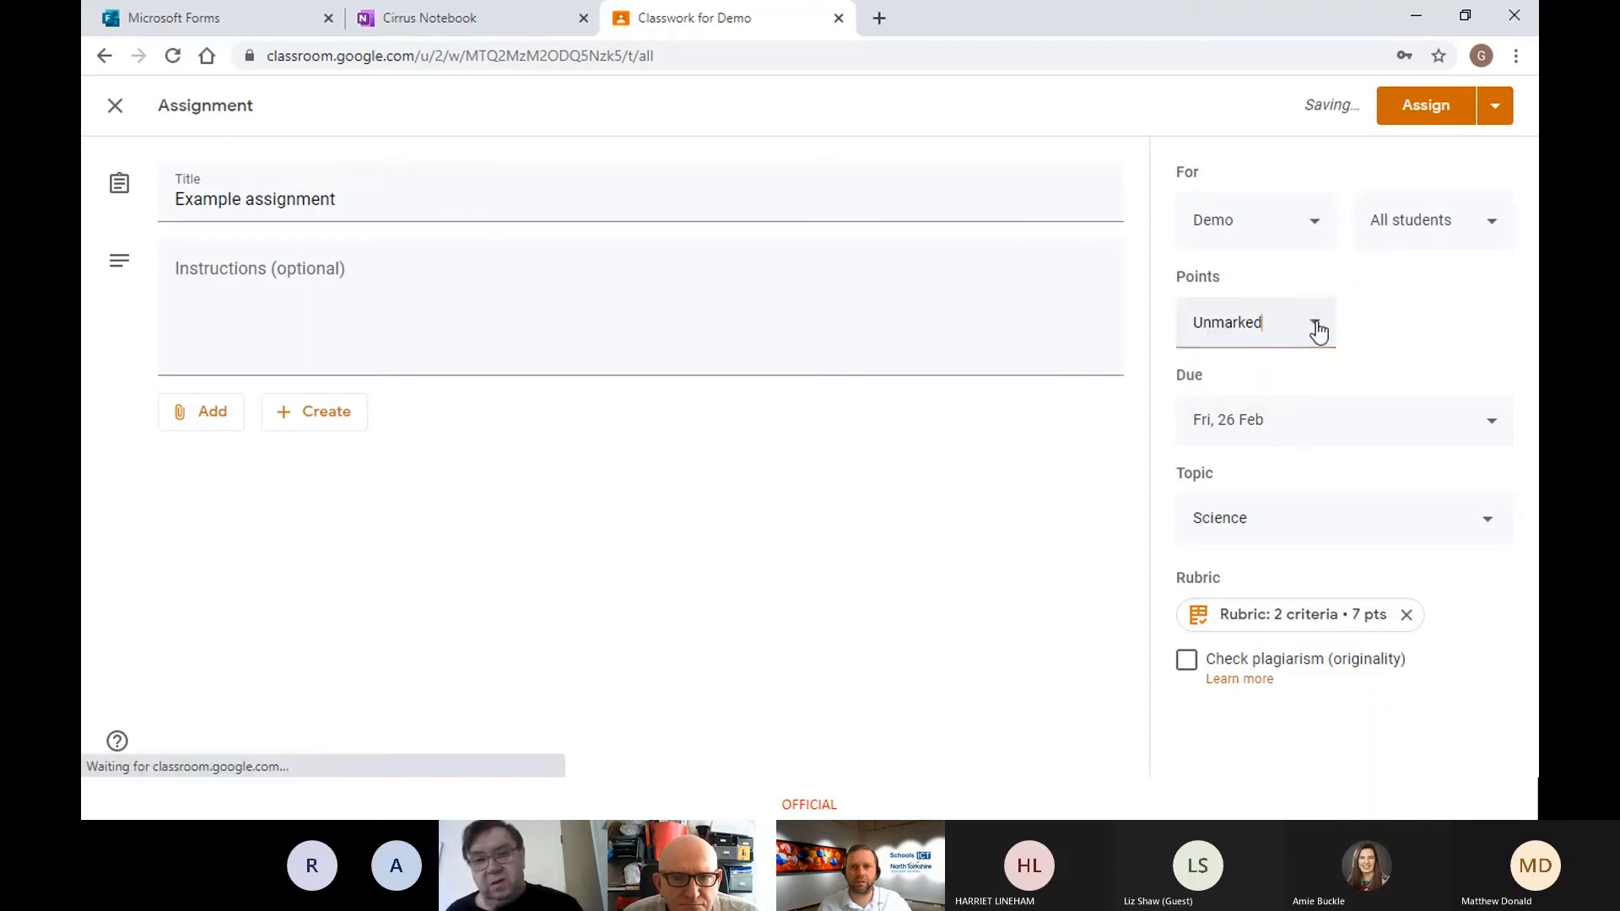
left_click(1317, 331)
type("ke")
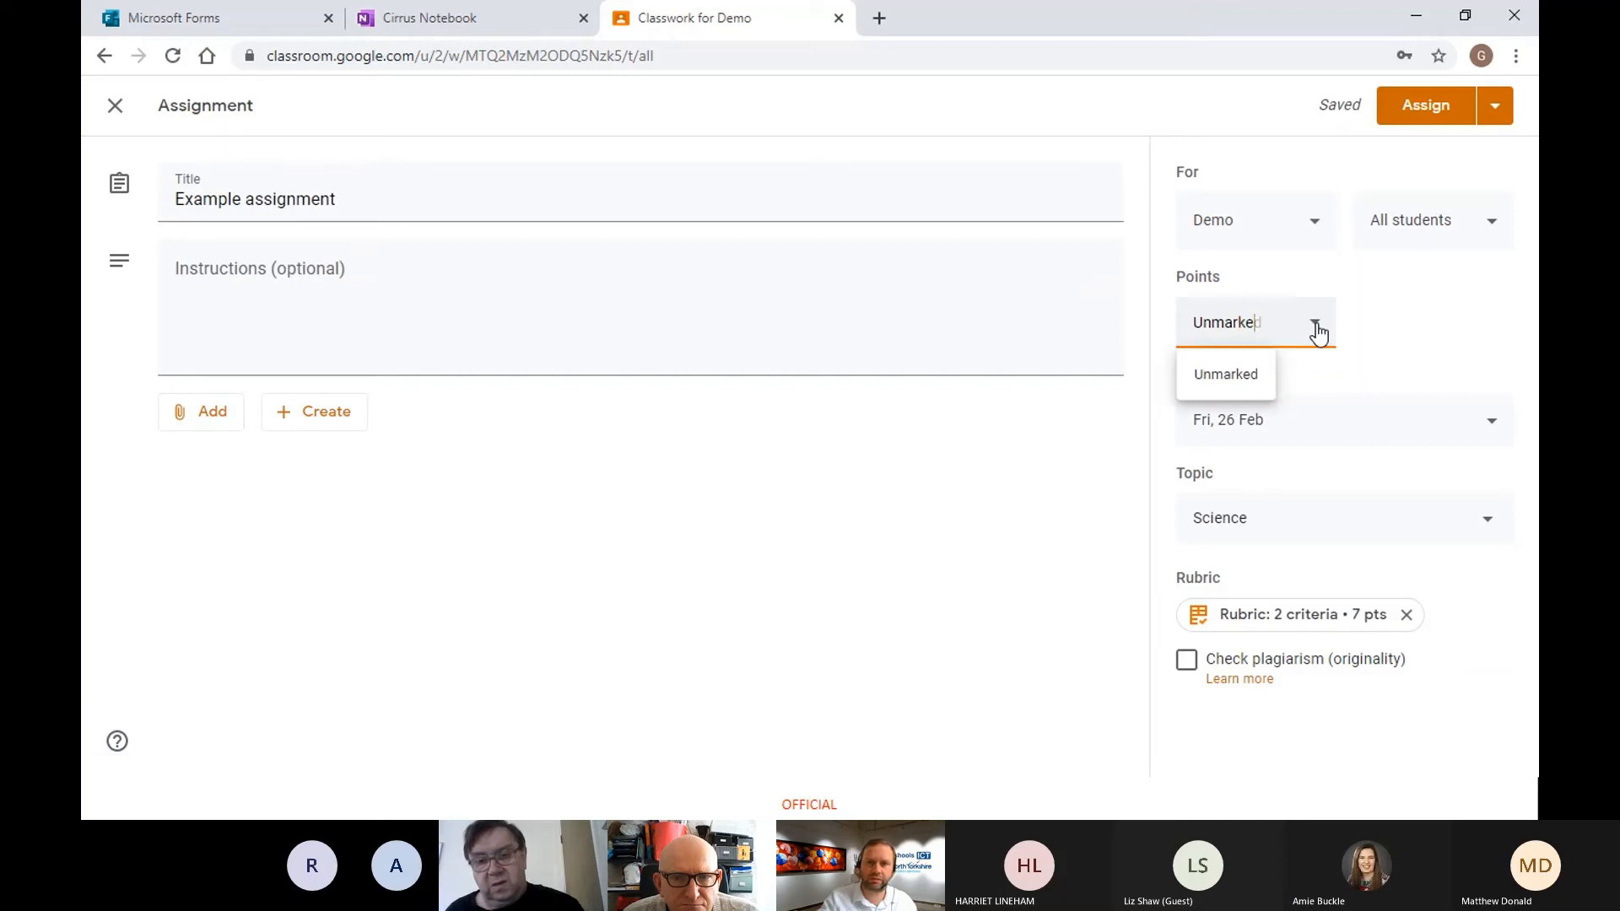
type("7")
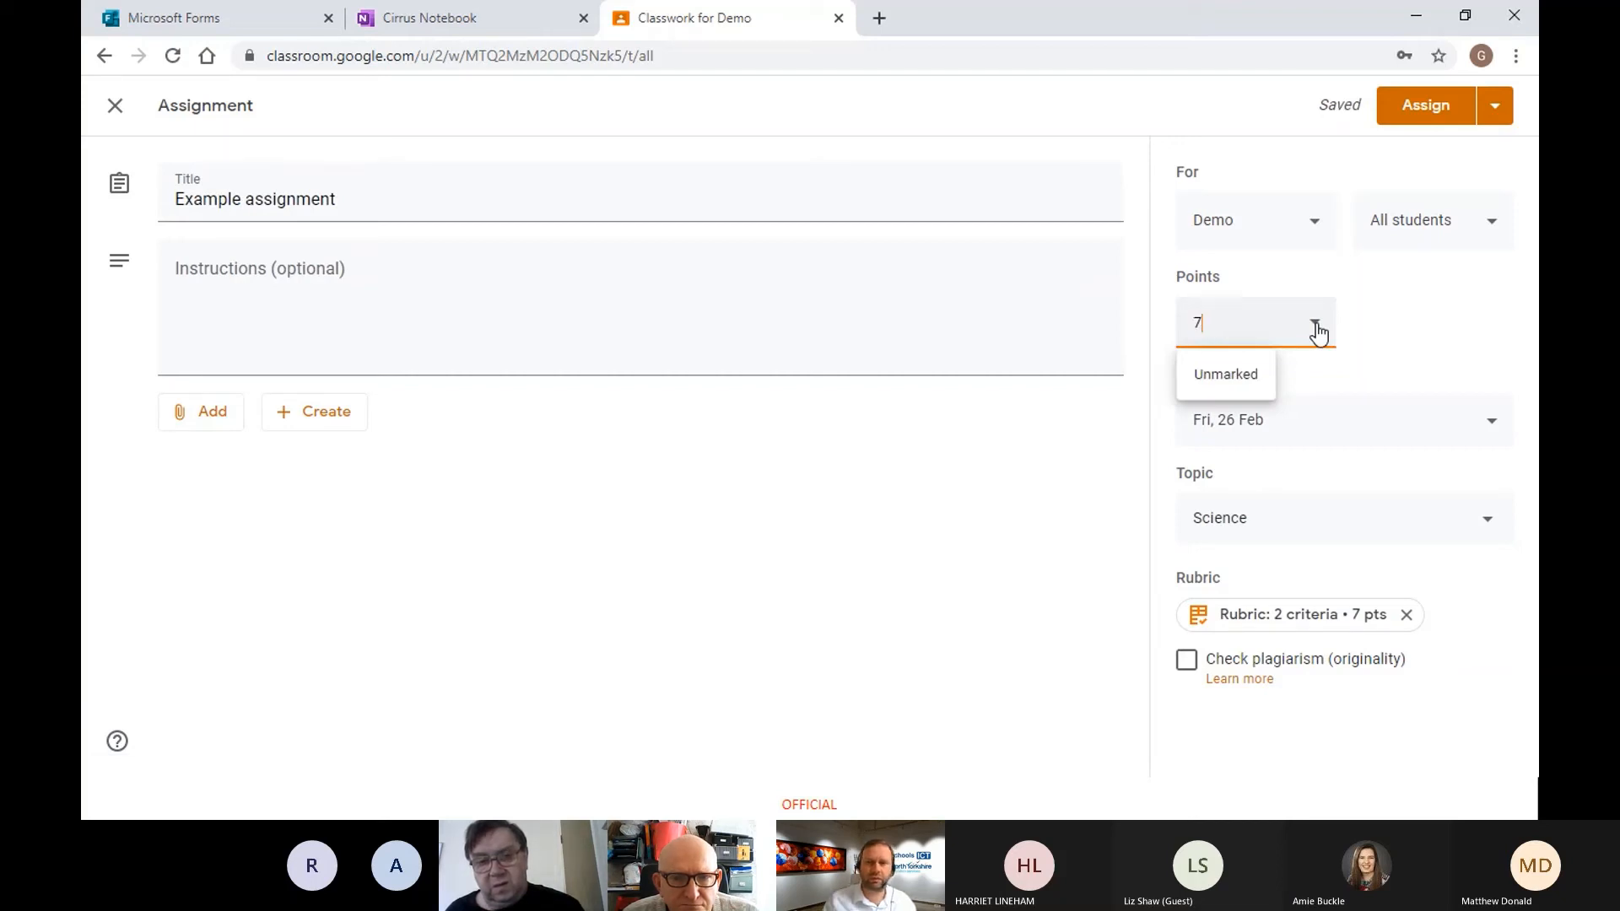
left_click(1425, 319)
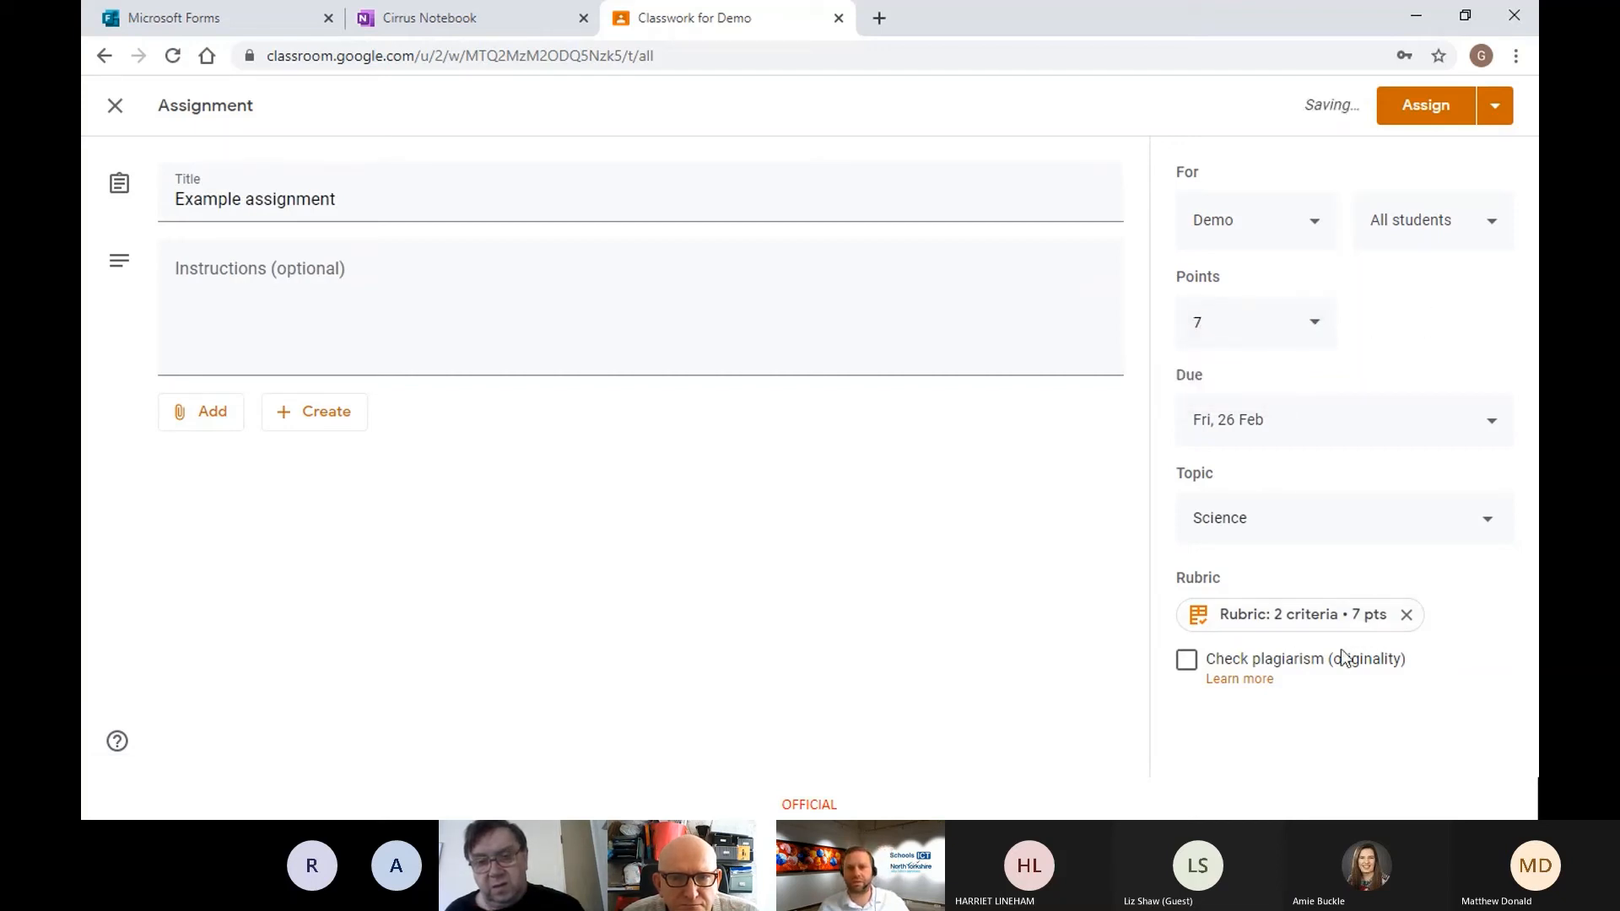
Step: Review the Written work and Creativity criteria of the attached rubric, and return to the Demo class's classwork
left_click(1251, 623)
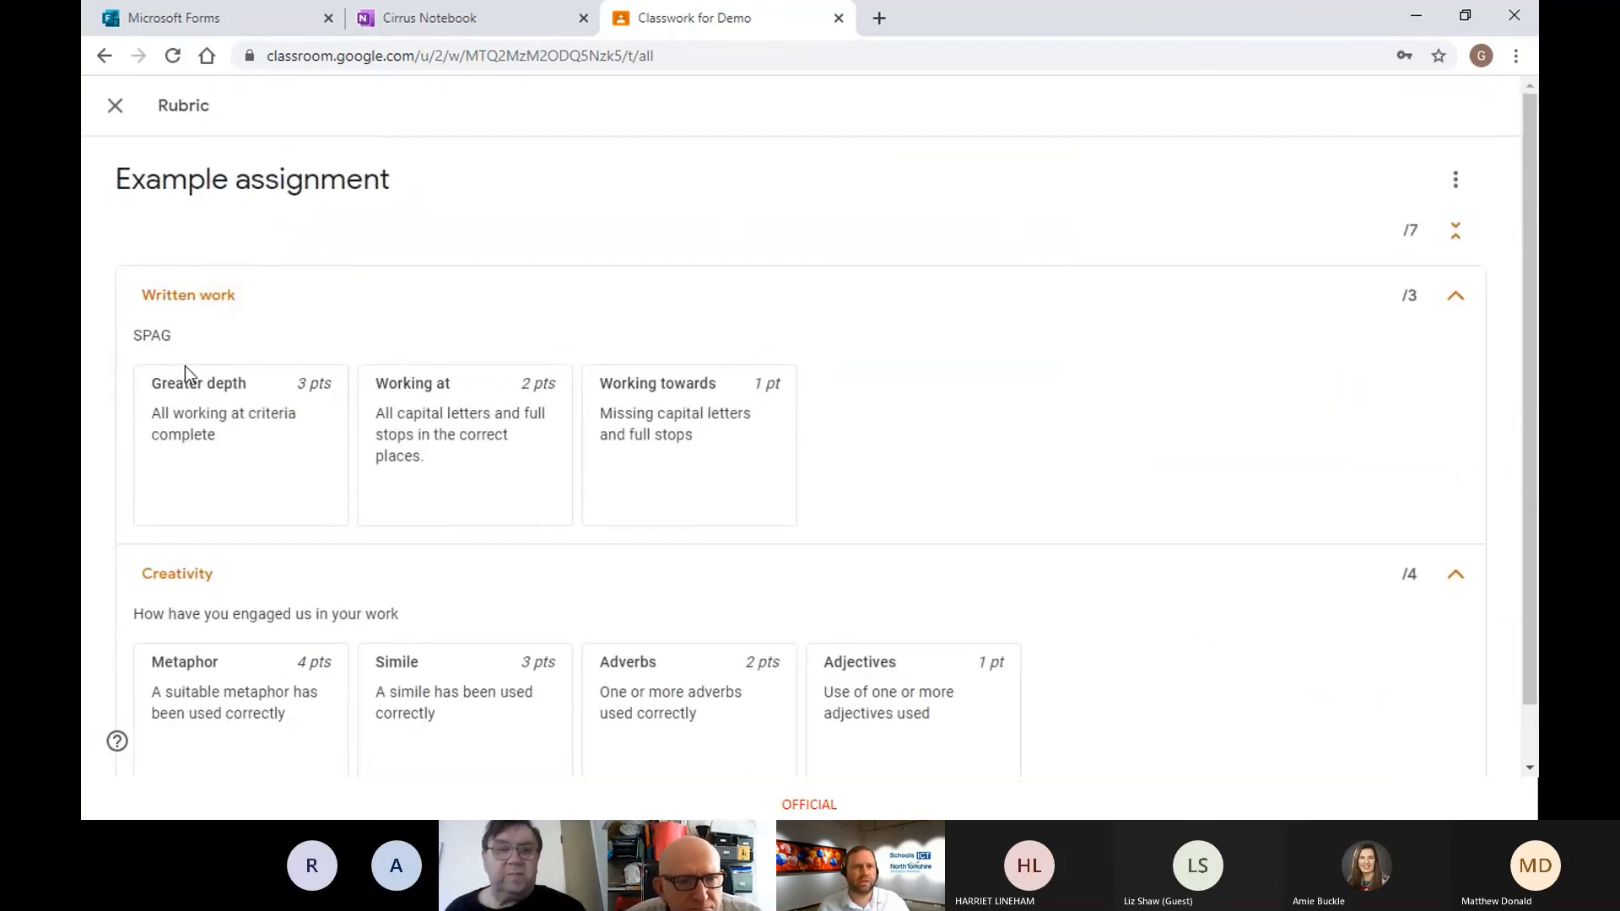
scroll(193, 253, "down", 1)
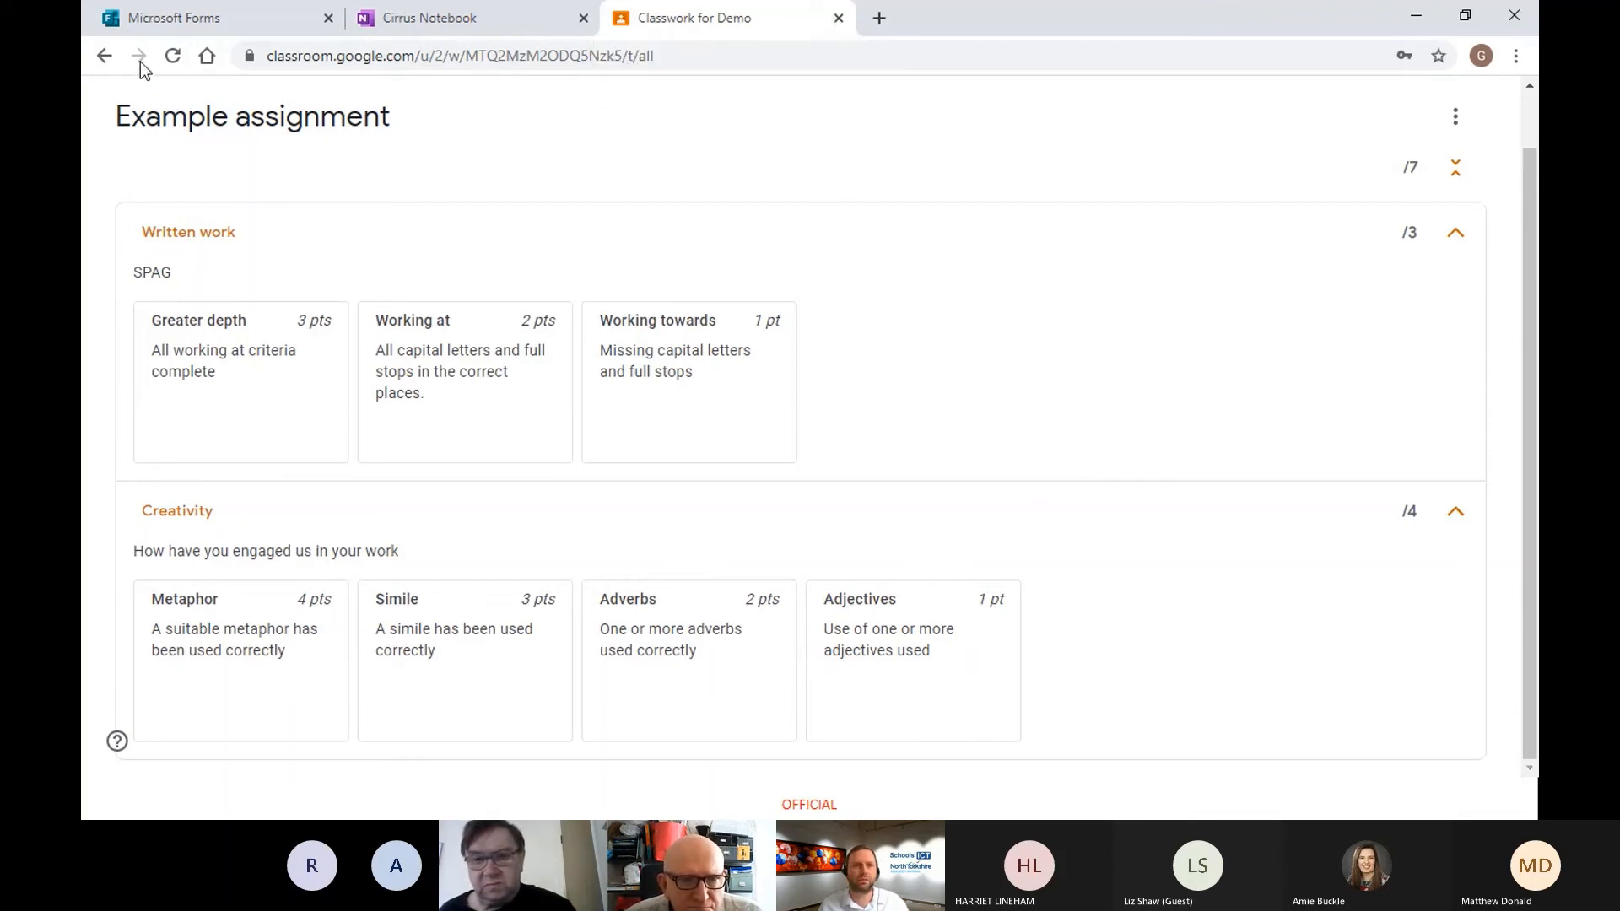
left_click(103, 56)
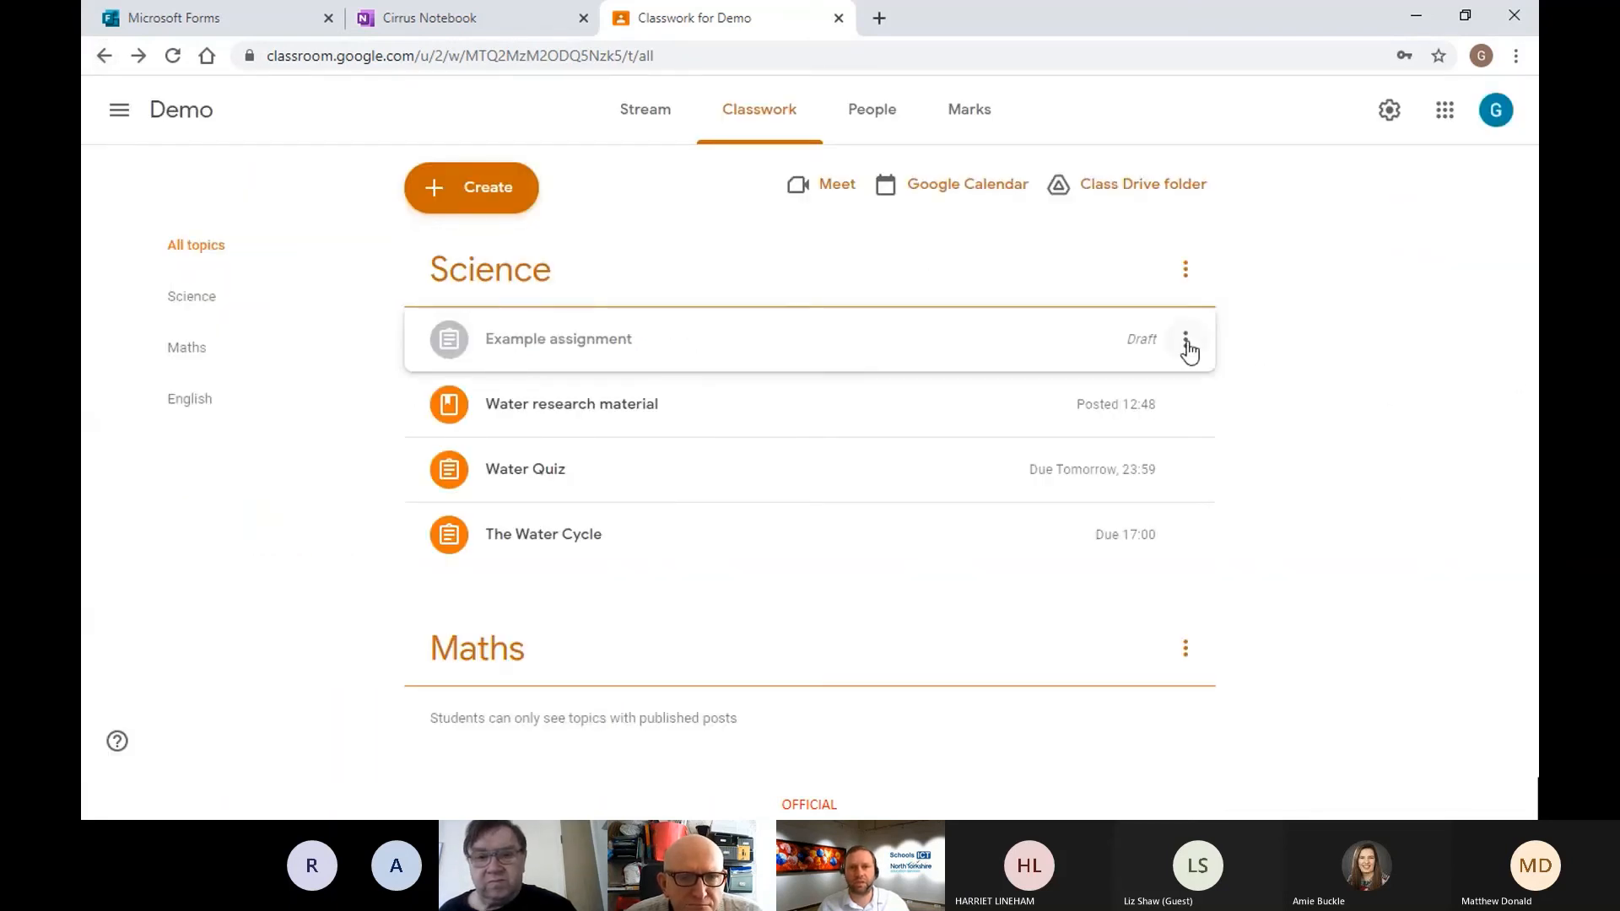
Step: Reopen the draft "Example assignment" under Science for editing and assign it to the Demo class
left_click(1064, 350)
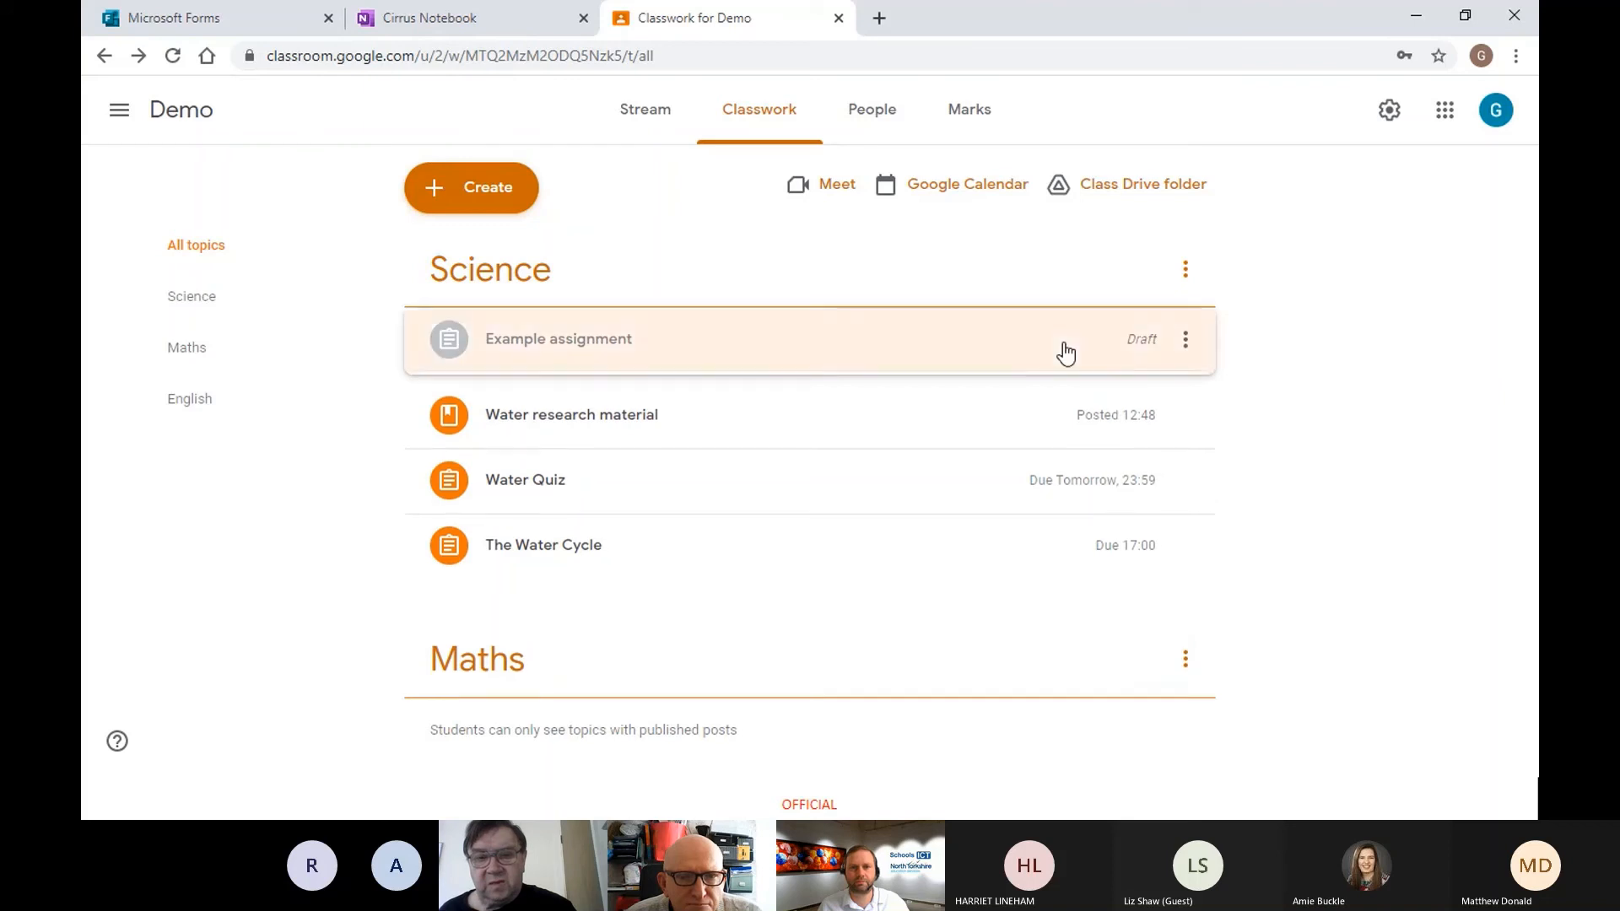
left_click(1186, 342)
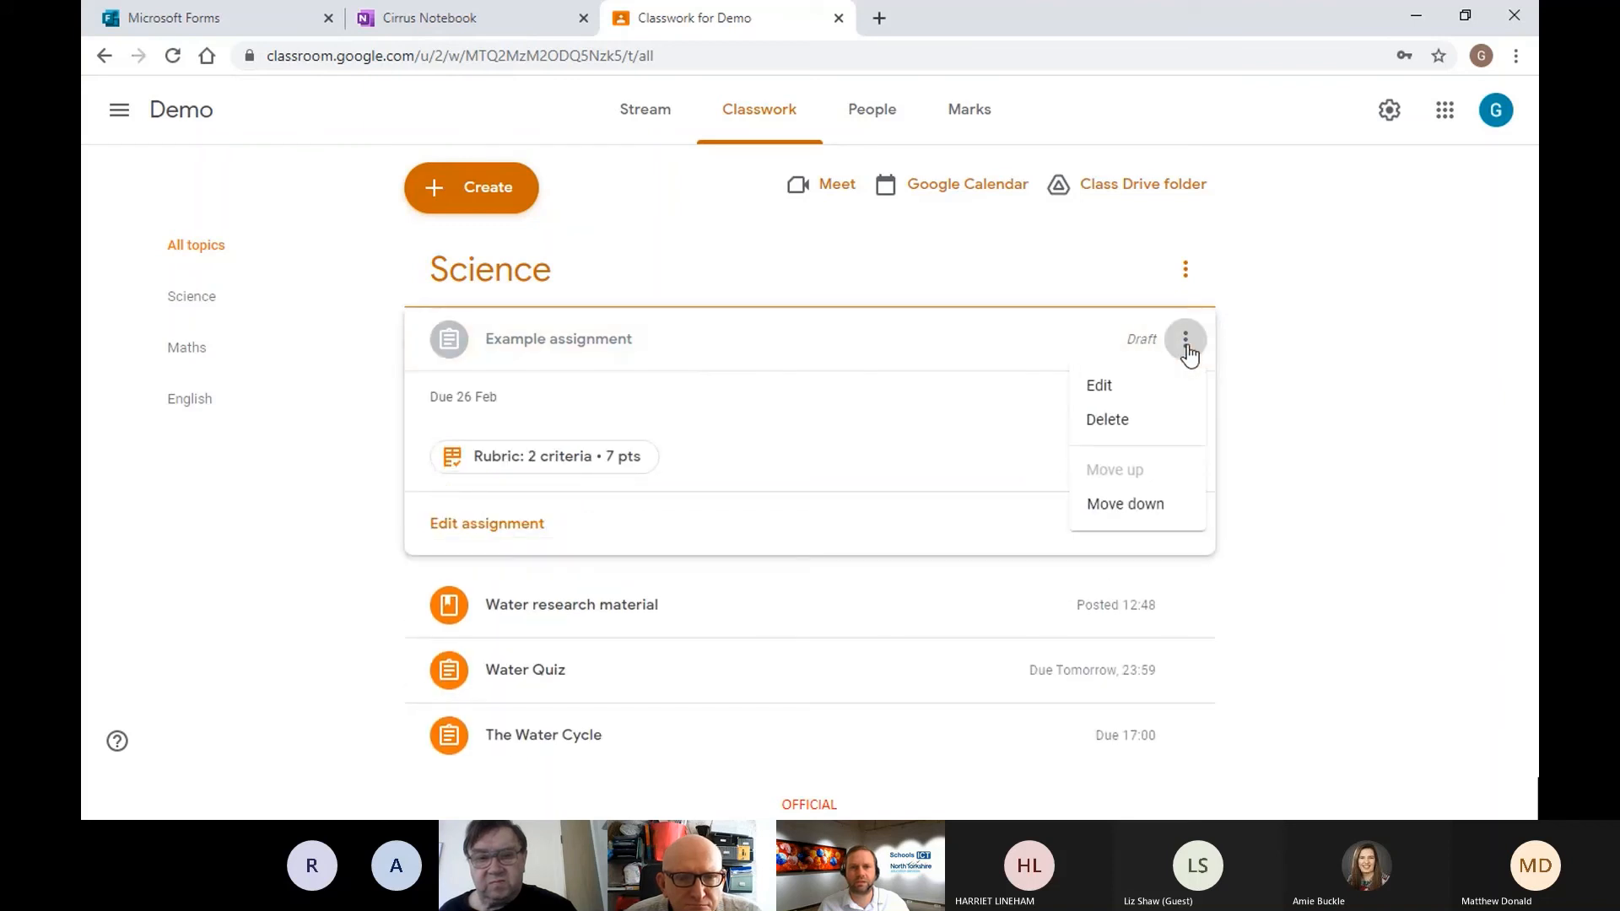
left_click(1097, 386)
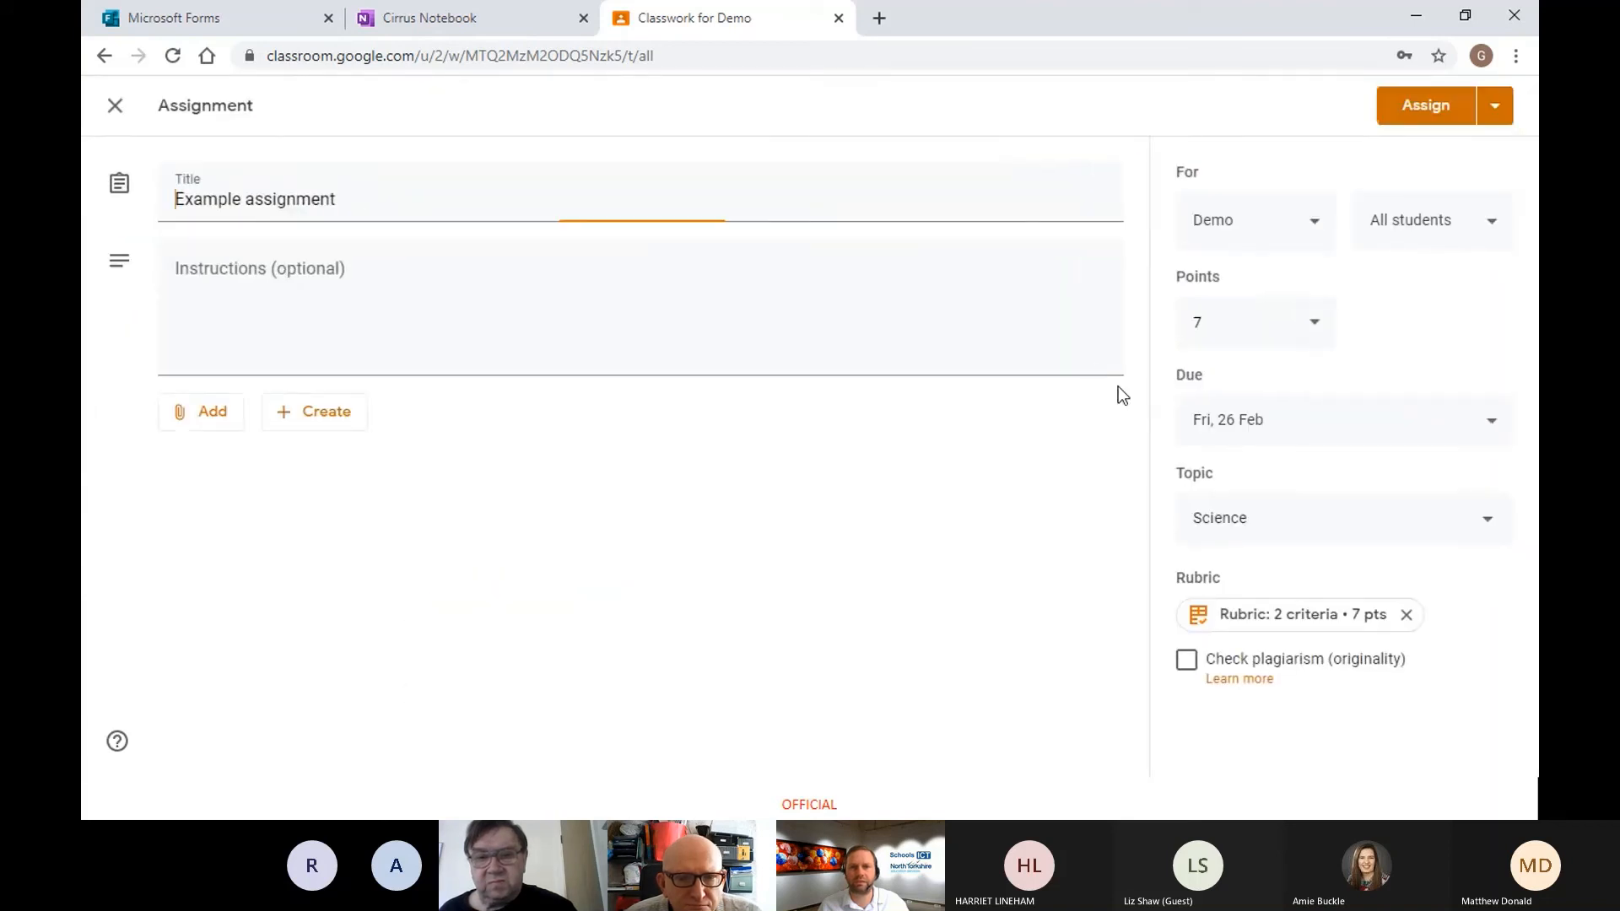
left_click(1437, 121)
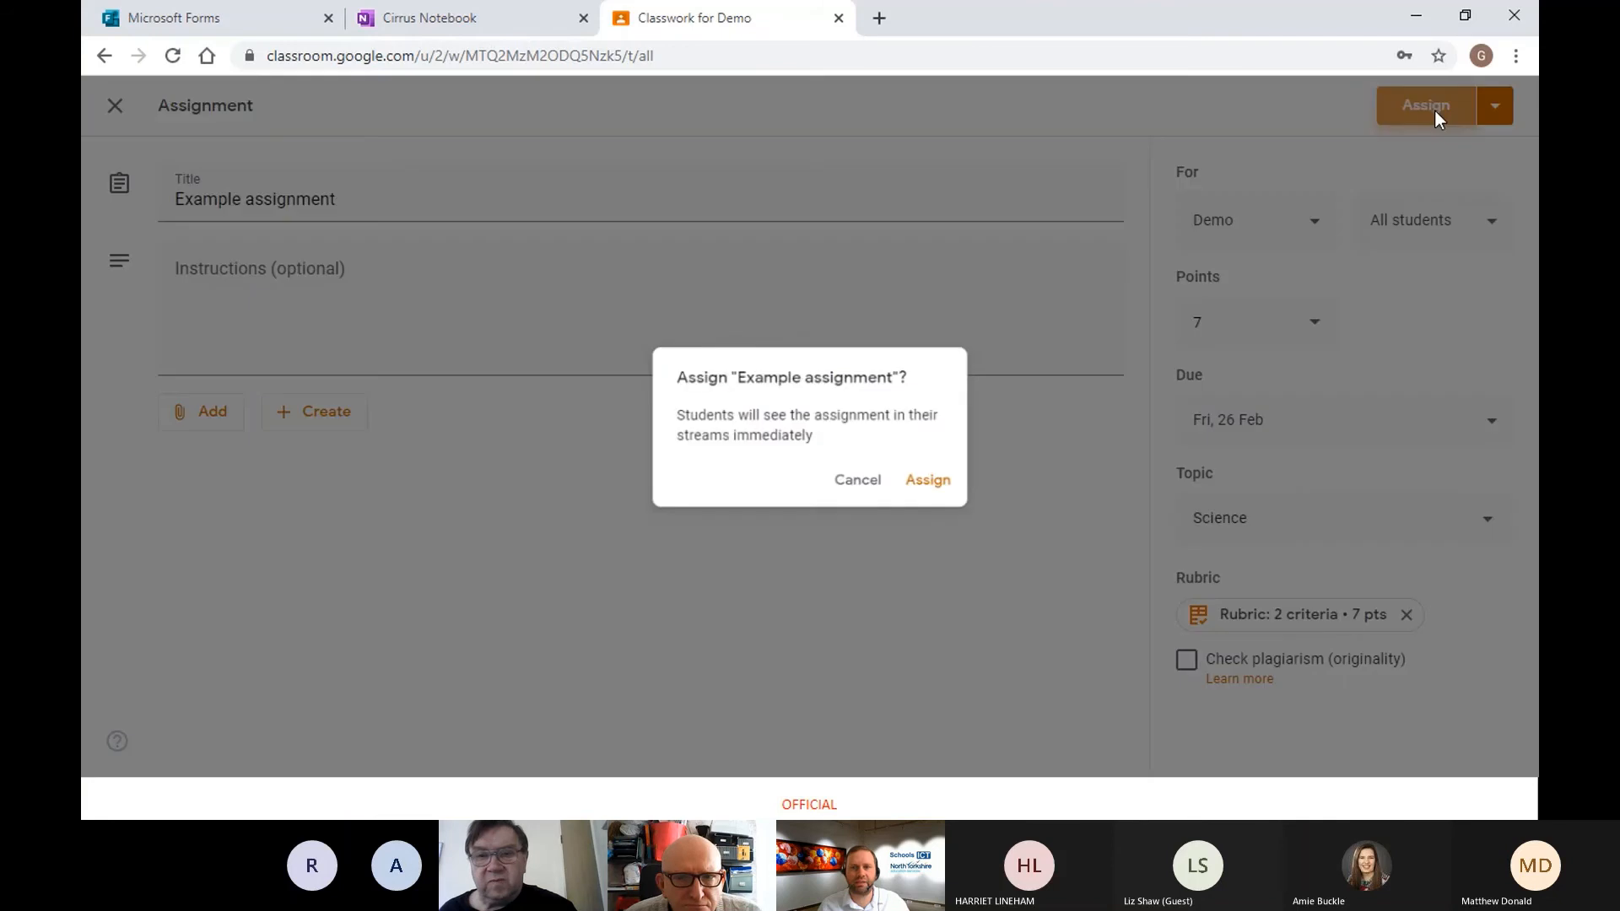
left_click(935, 483)
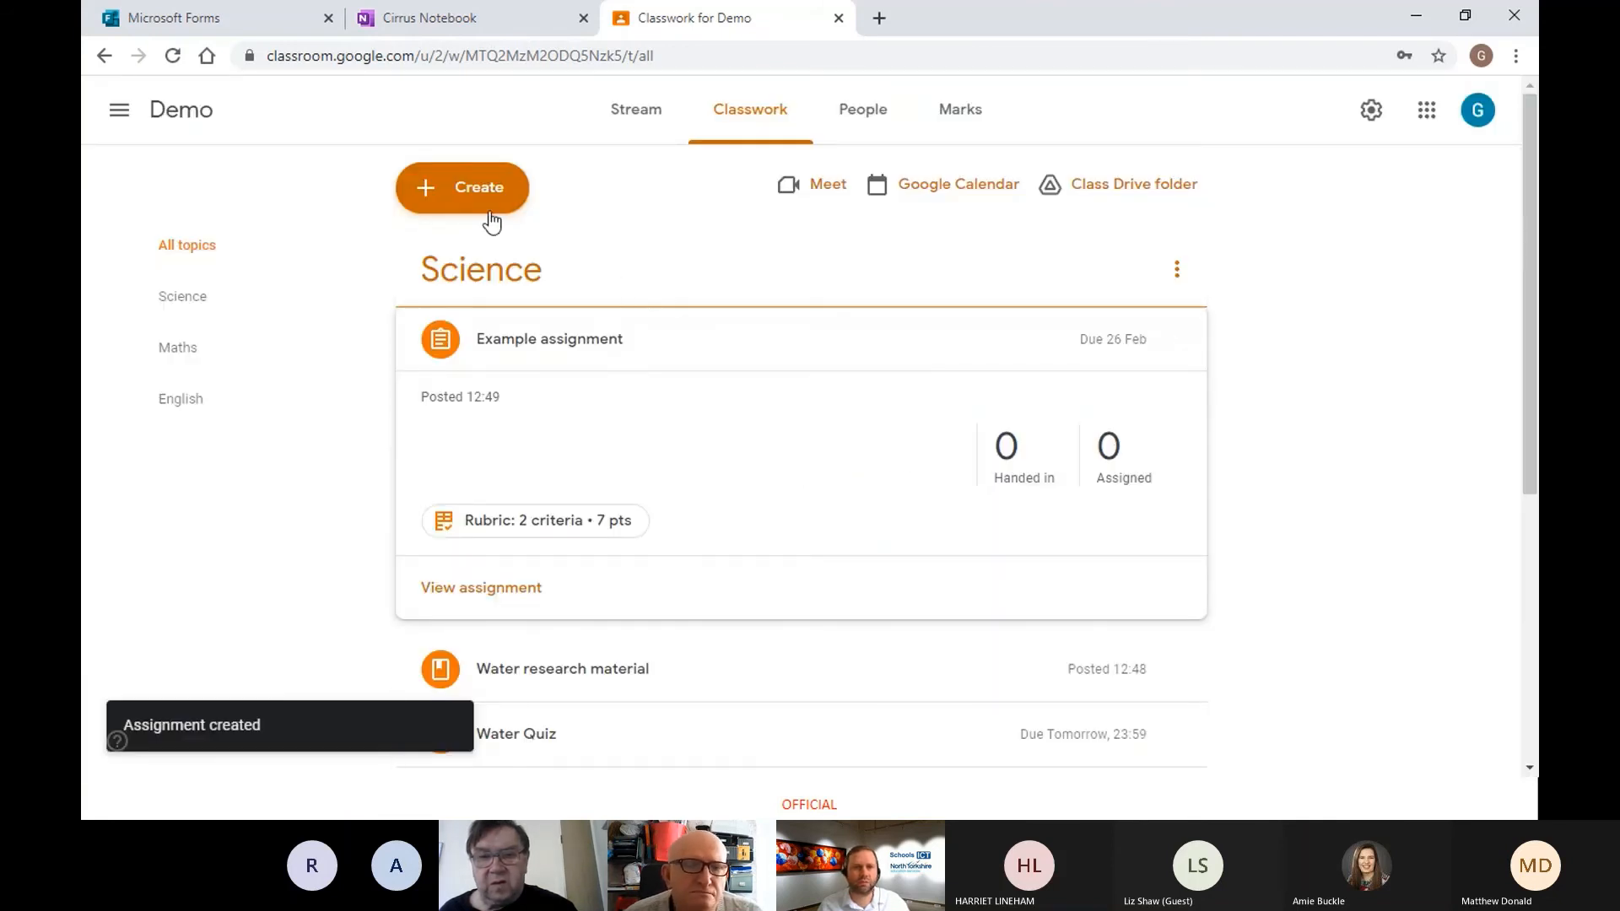
Step: View the Demo class's stream and its full list of work to review
left_click(635, 112)
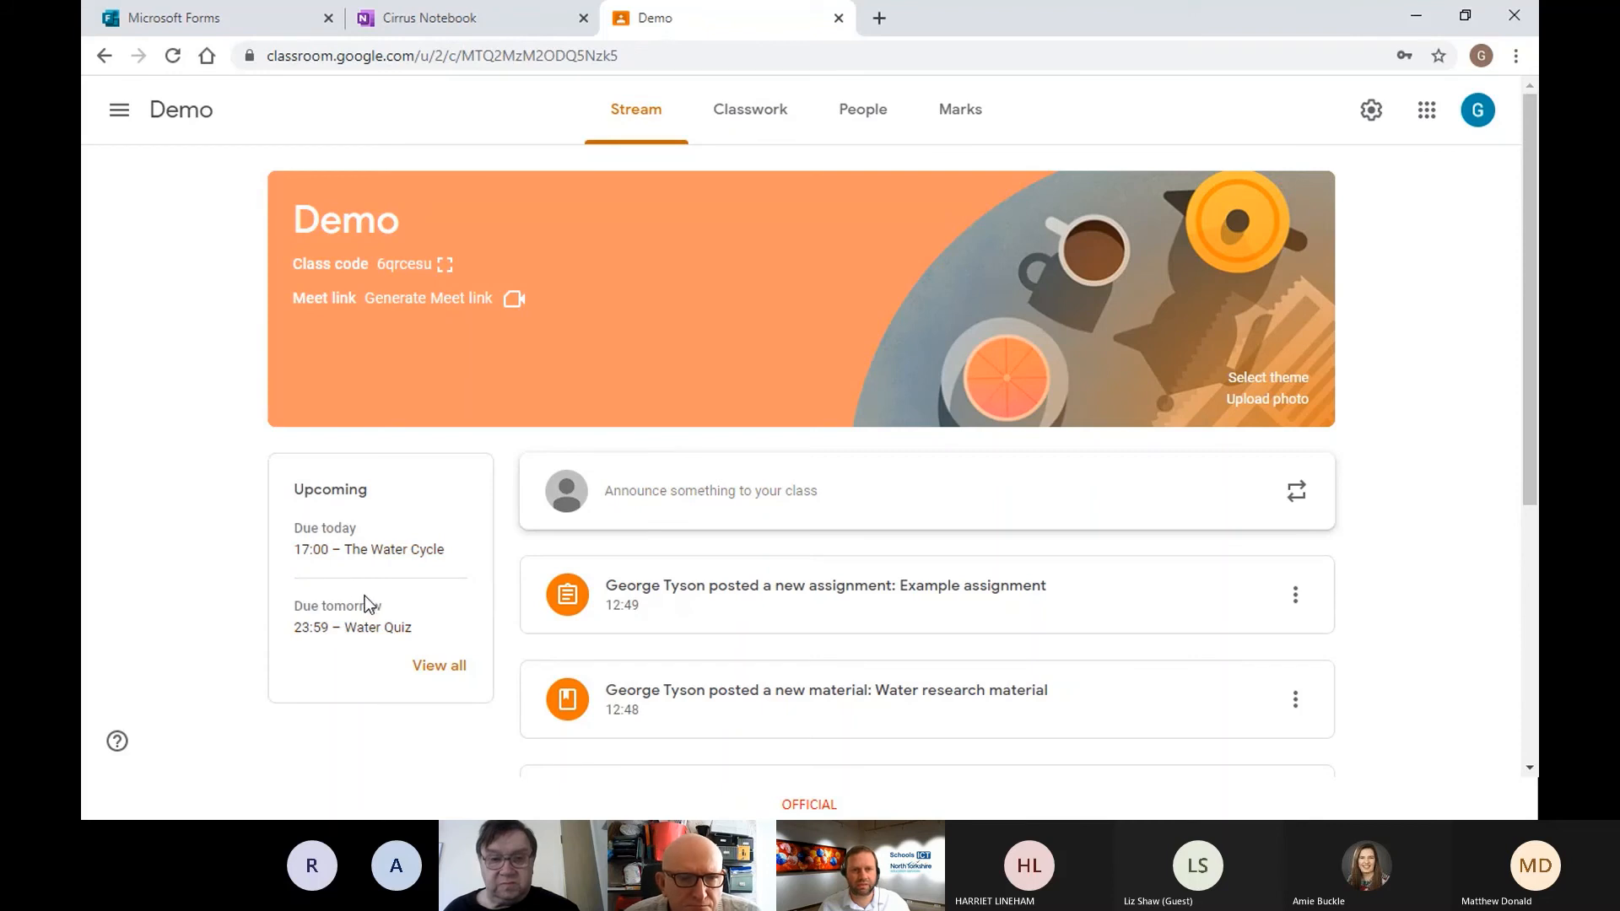
left_click(431, 672)
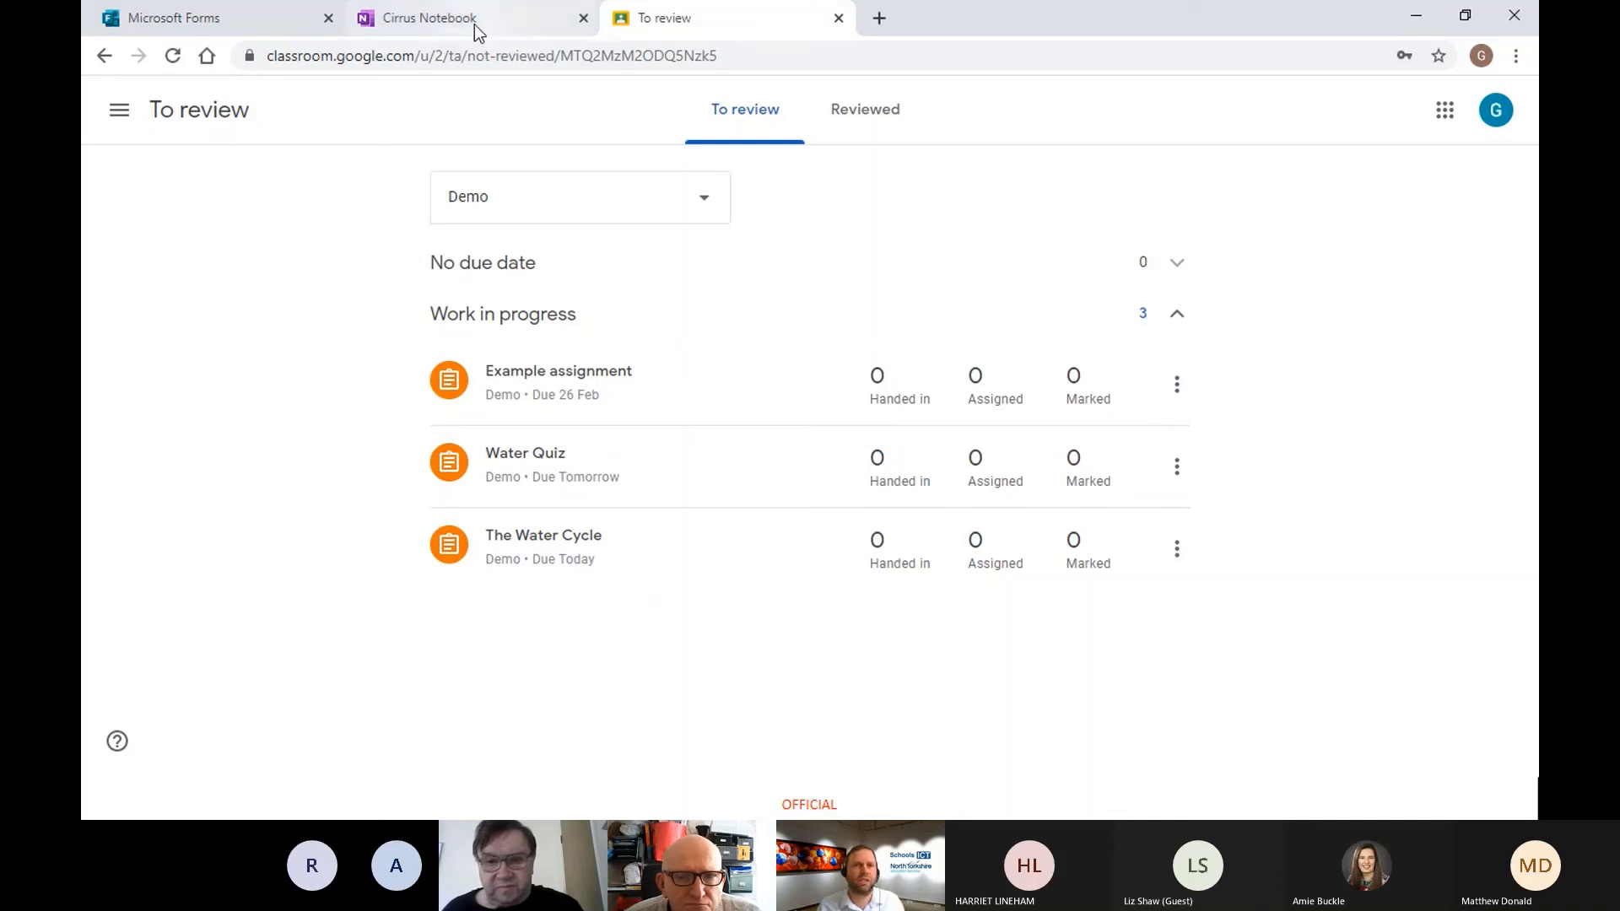
Step: Switch to Bear class and look through its classwork topics and posts
left_click(119, 110)
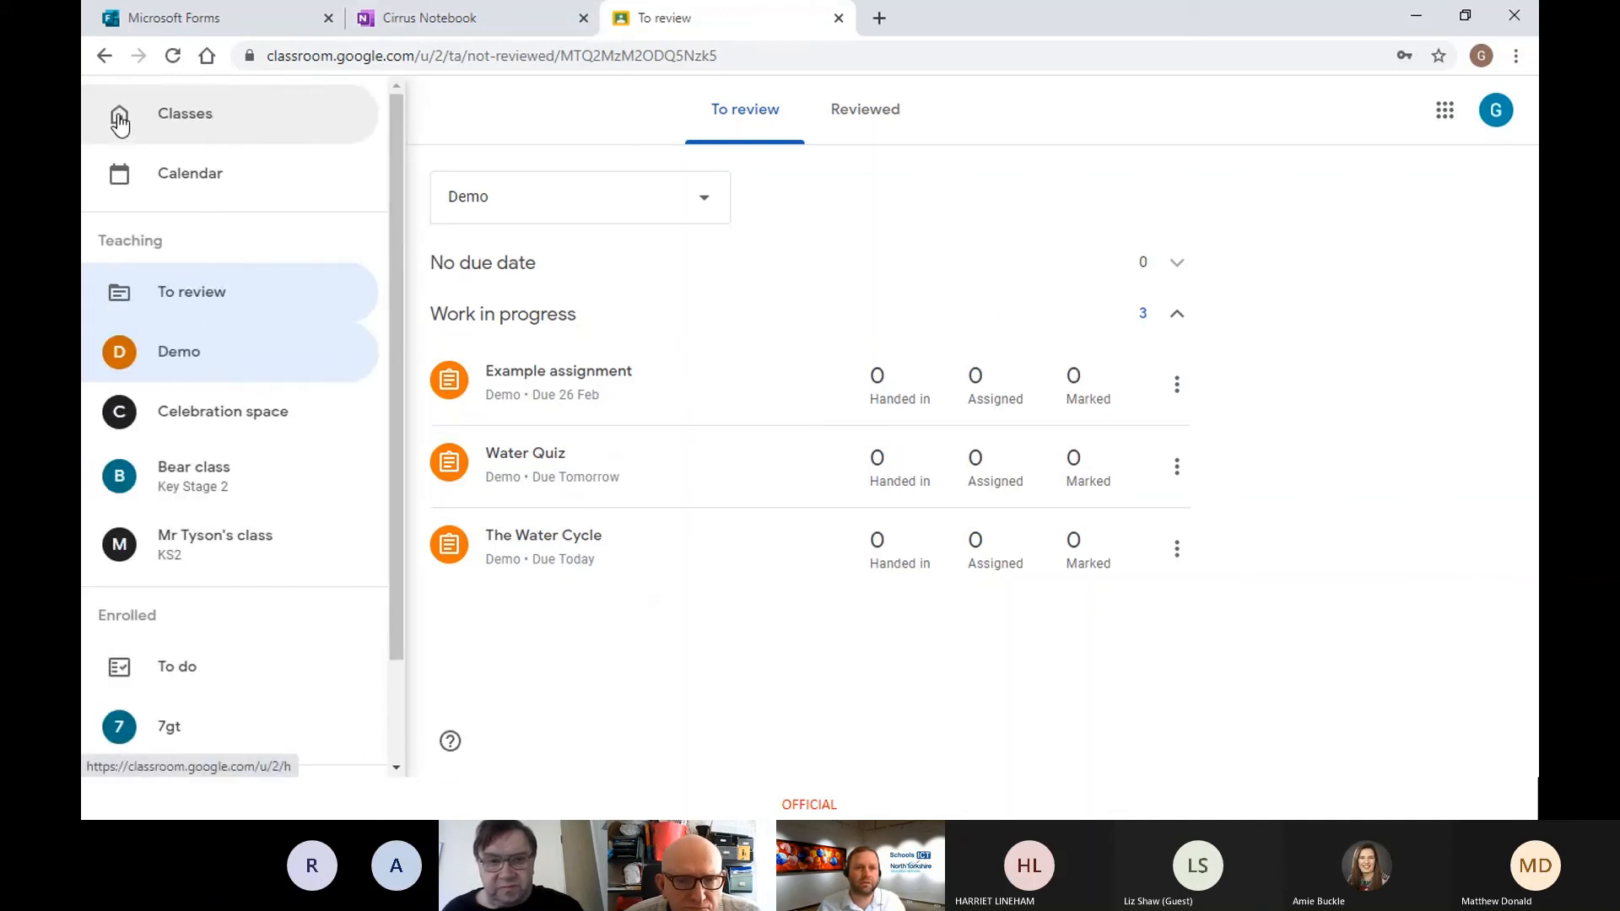
left_click(205, 466)
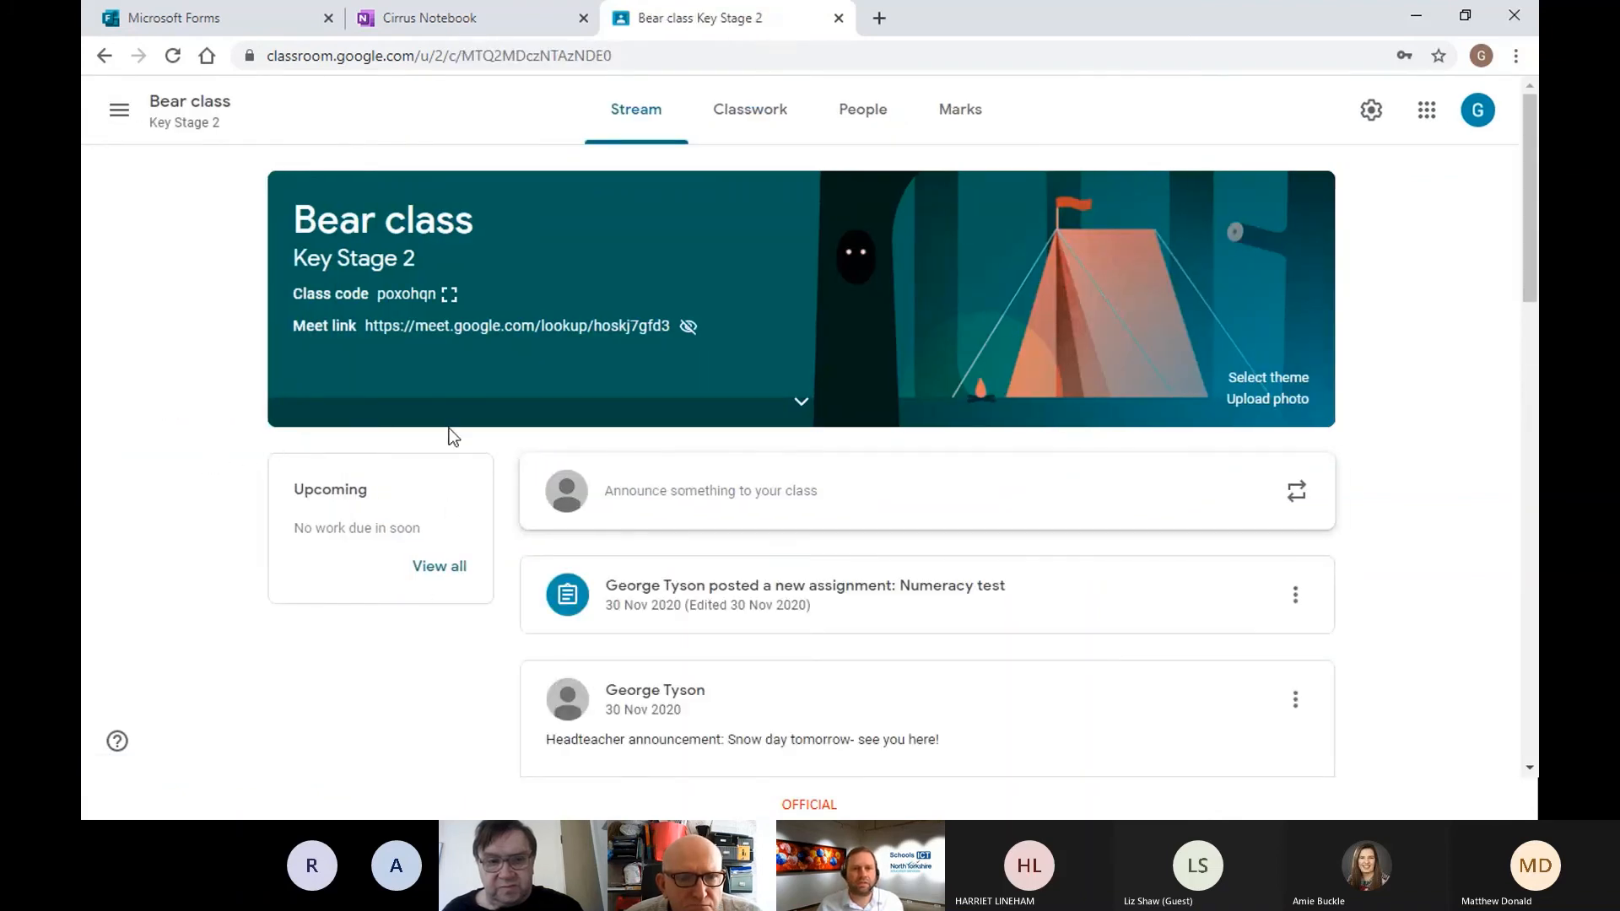
left_click(747, 118)
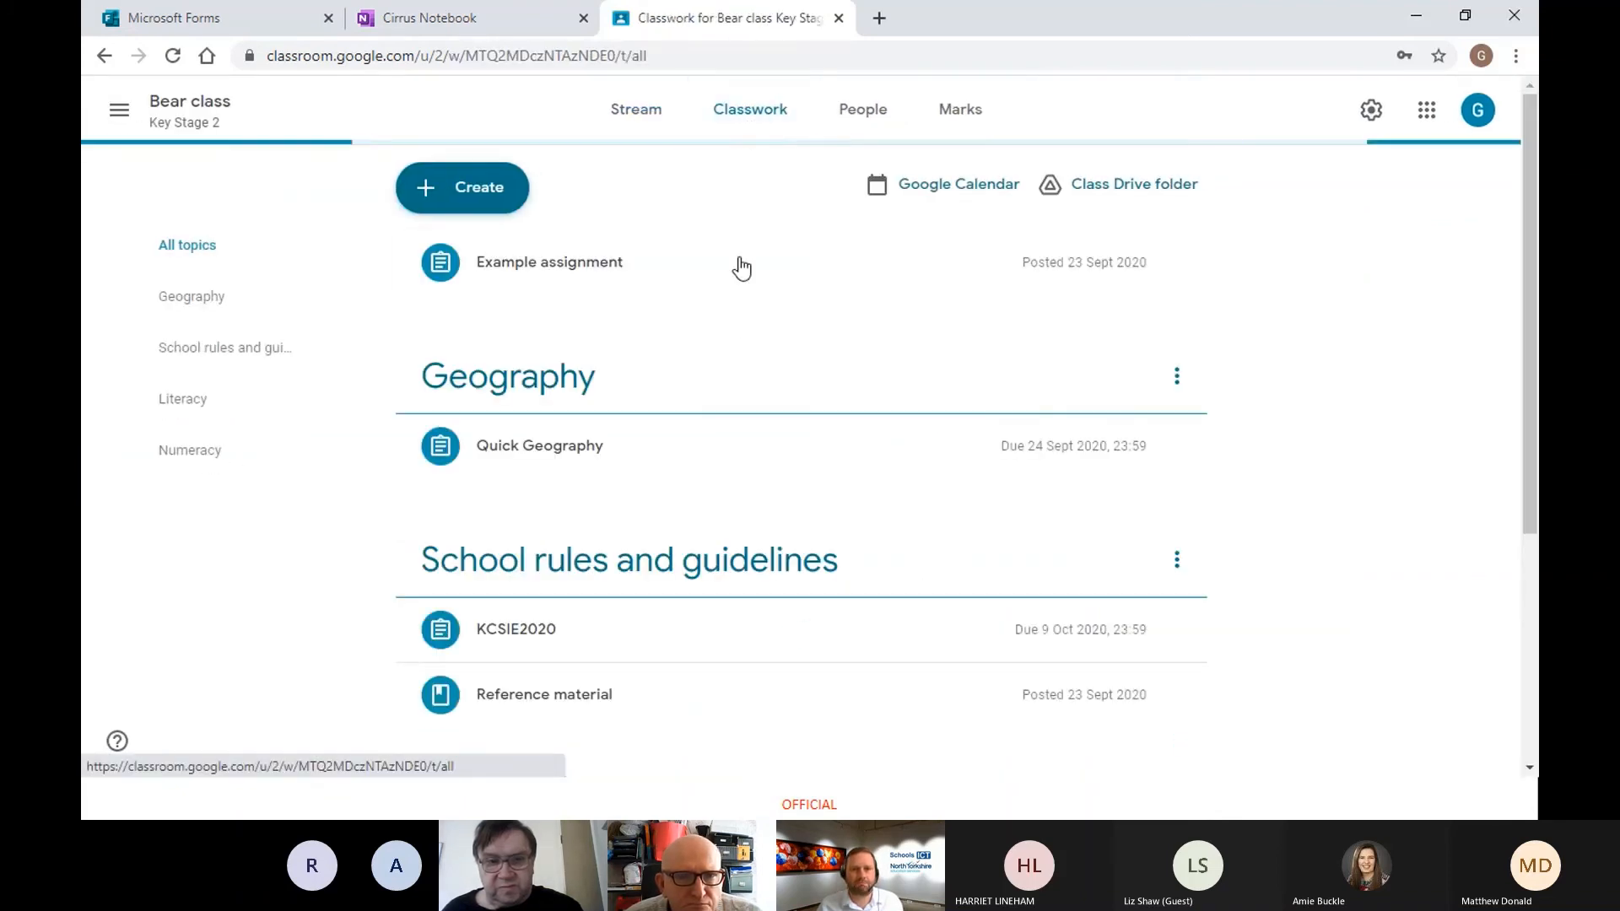
scroll(627, 374, "down", 3)
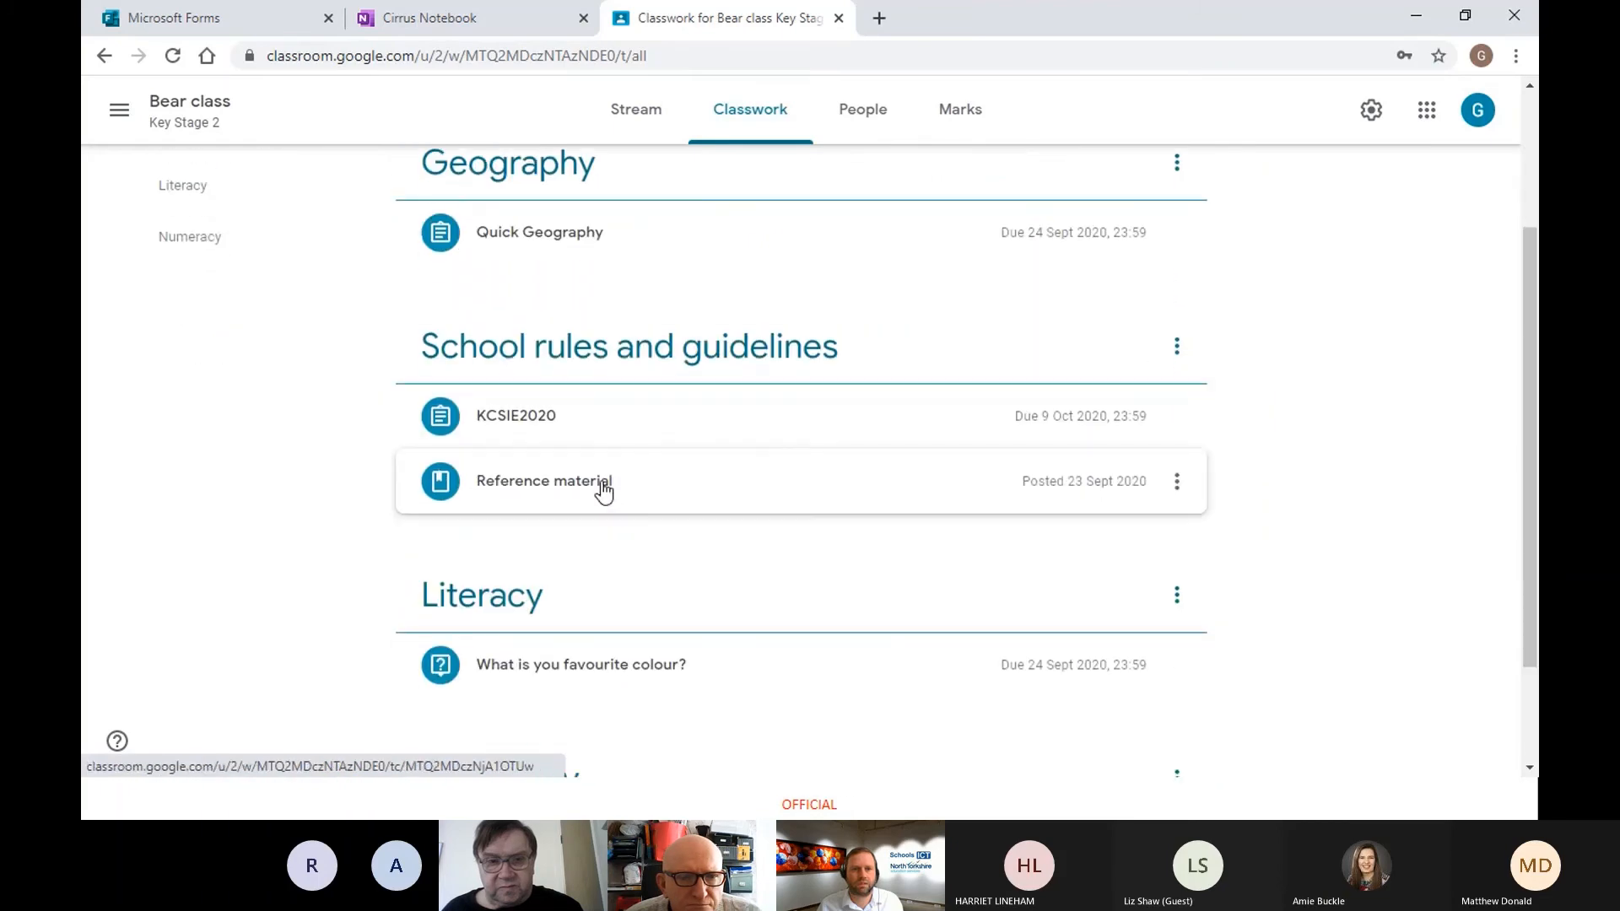
scroll(578, 436, "up", 3)
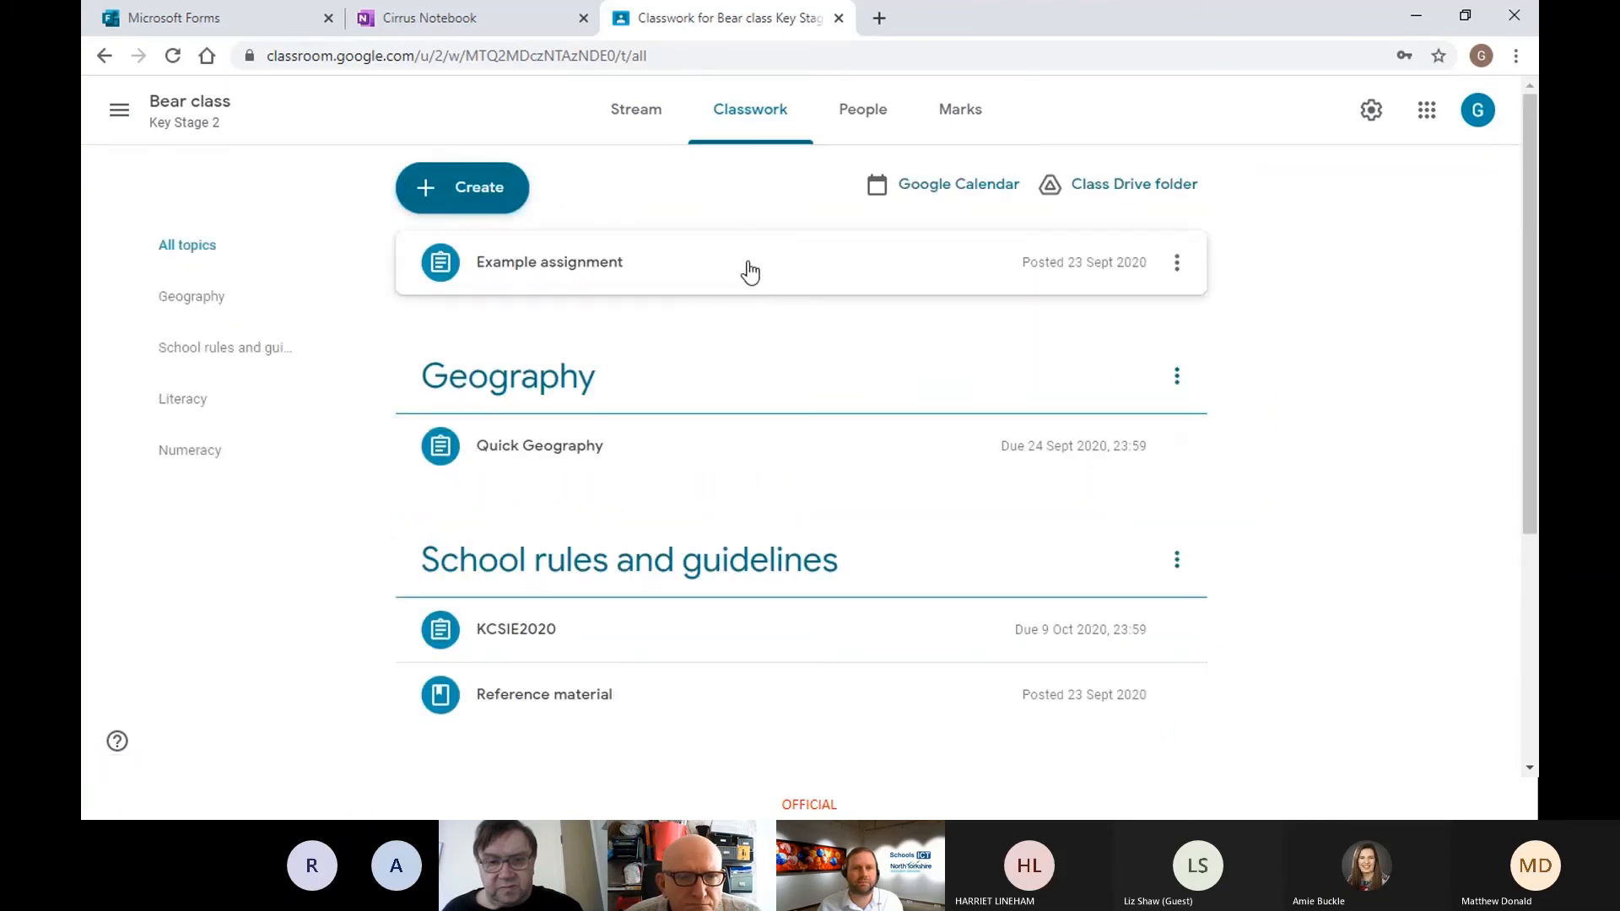
Step: Go back to the class overview and show the marks of the teacher's own-named KS2 class
left_click(119, 113)
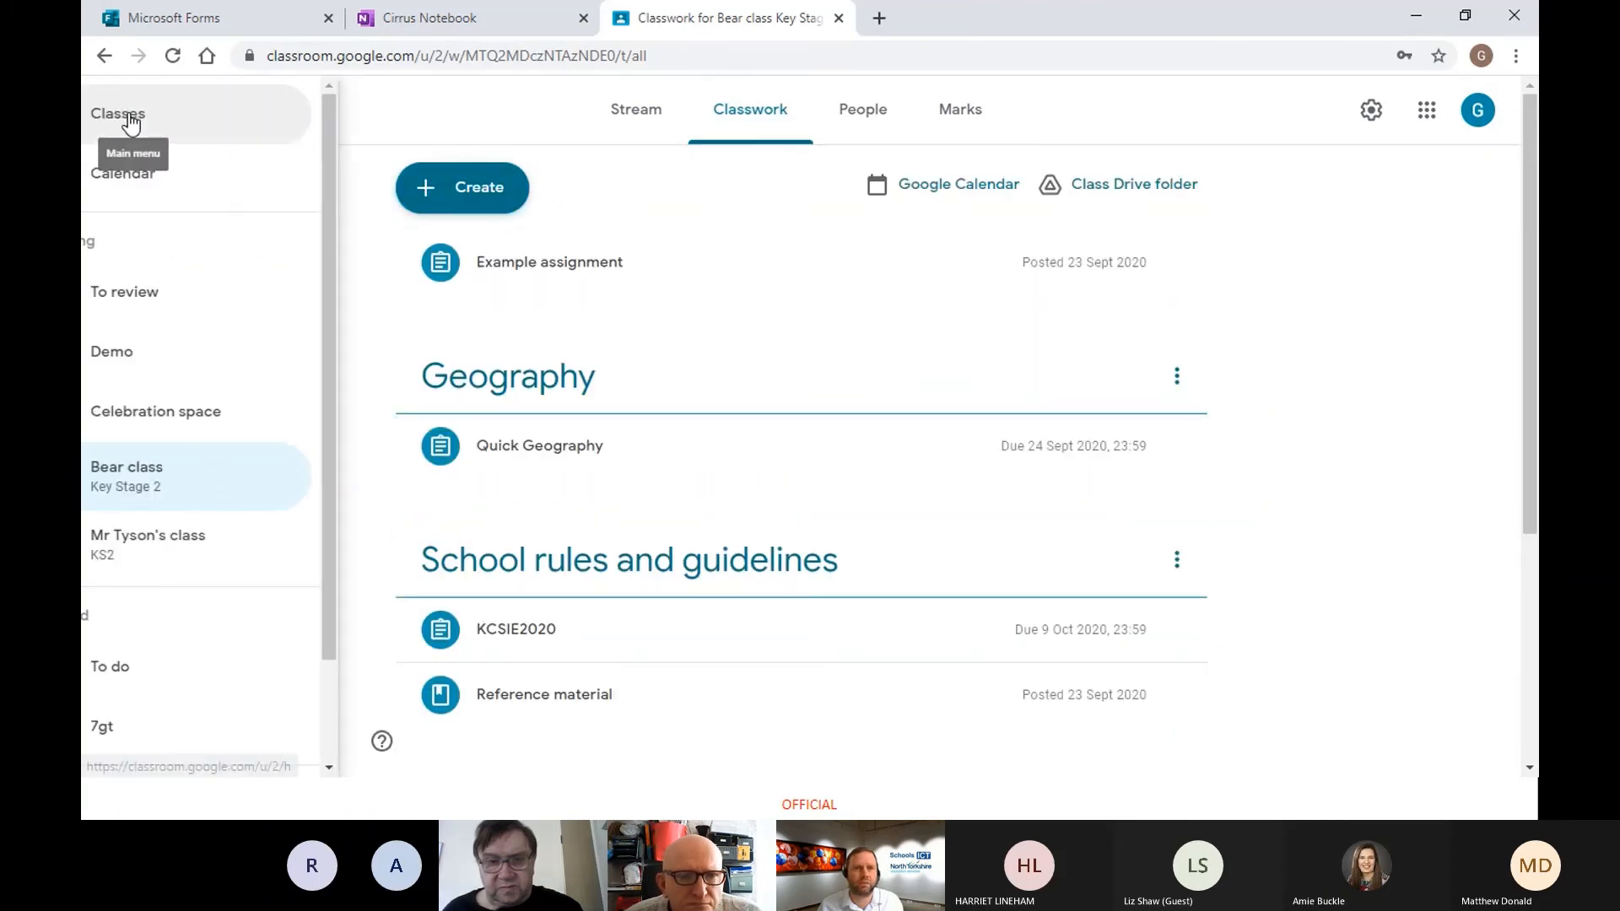
left_click(135, 124)
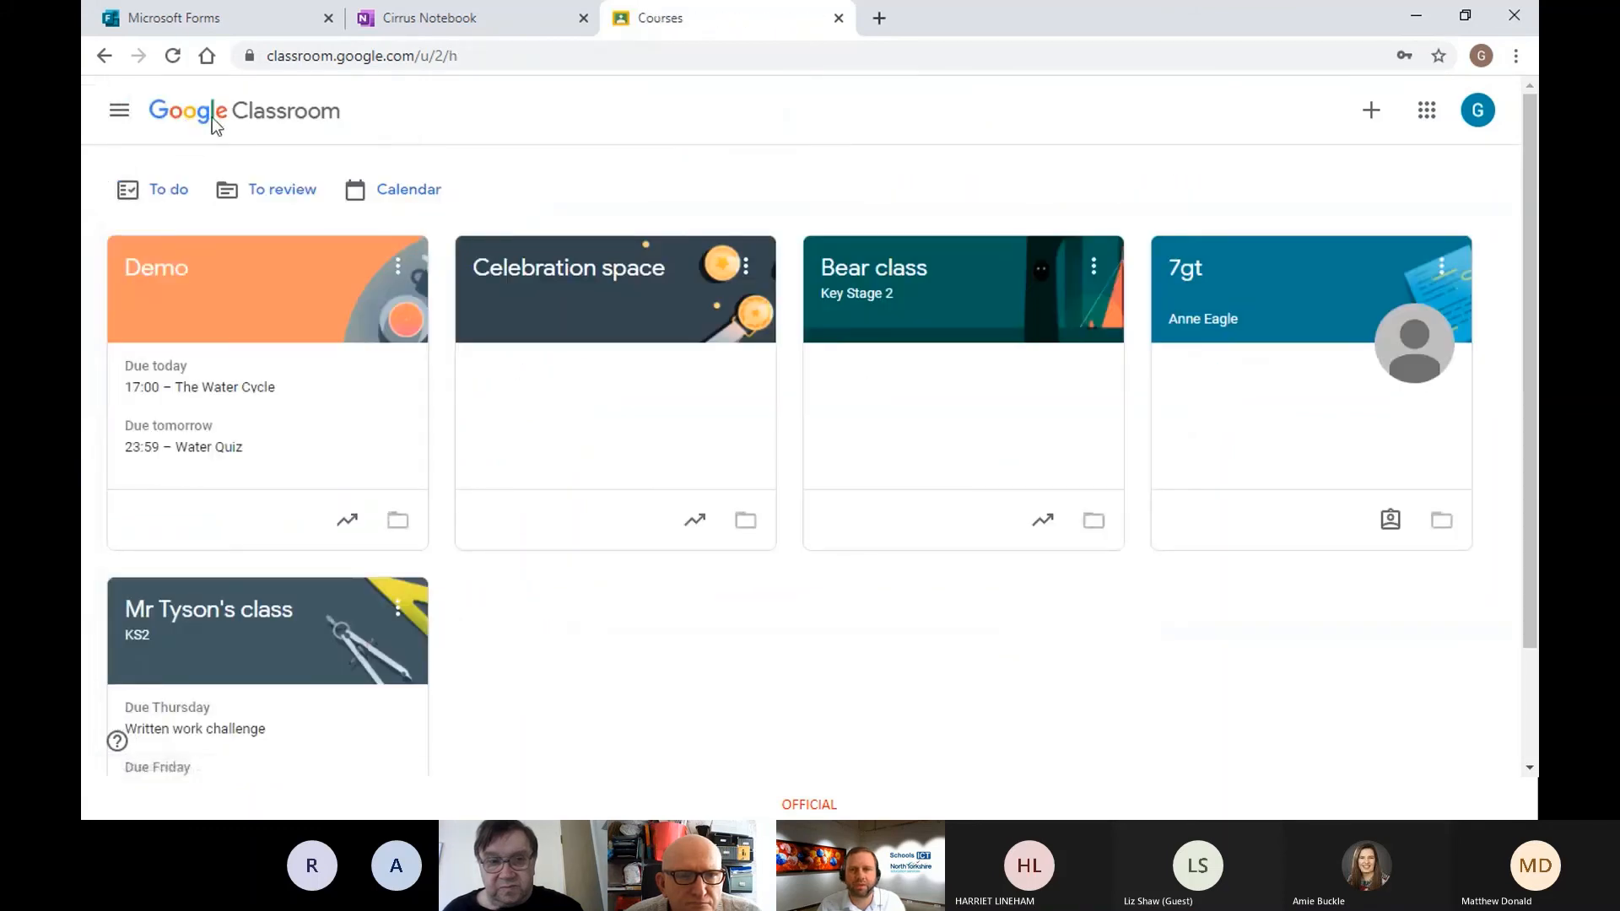
left_click(245, 621)
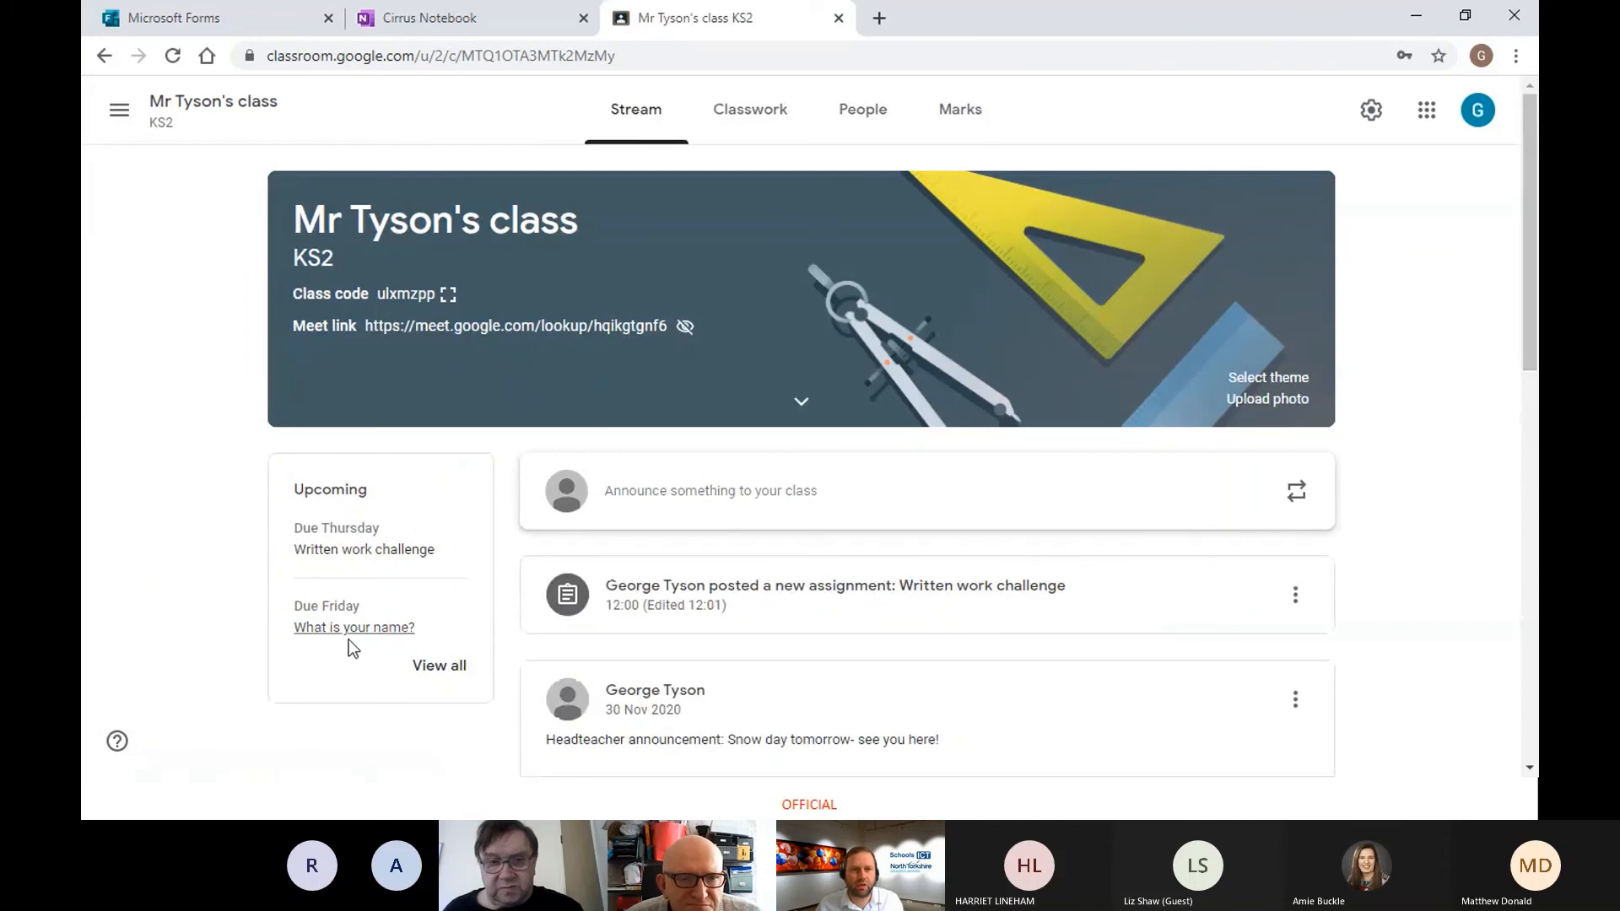
left_click(766, 113)
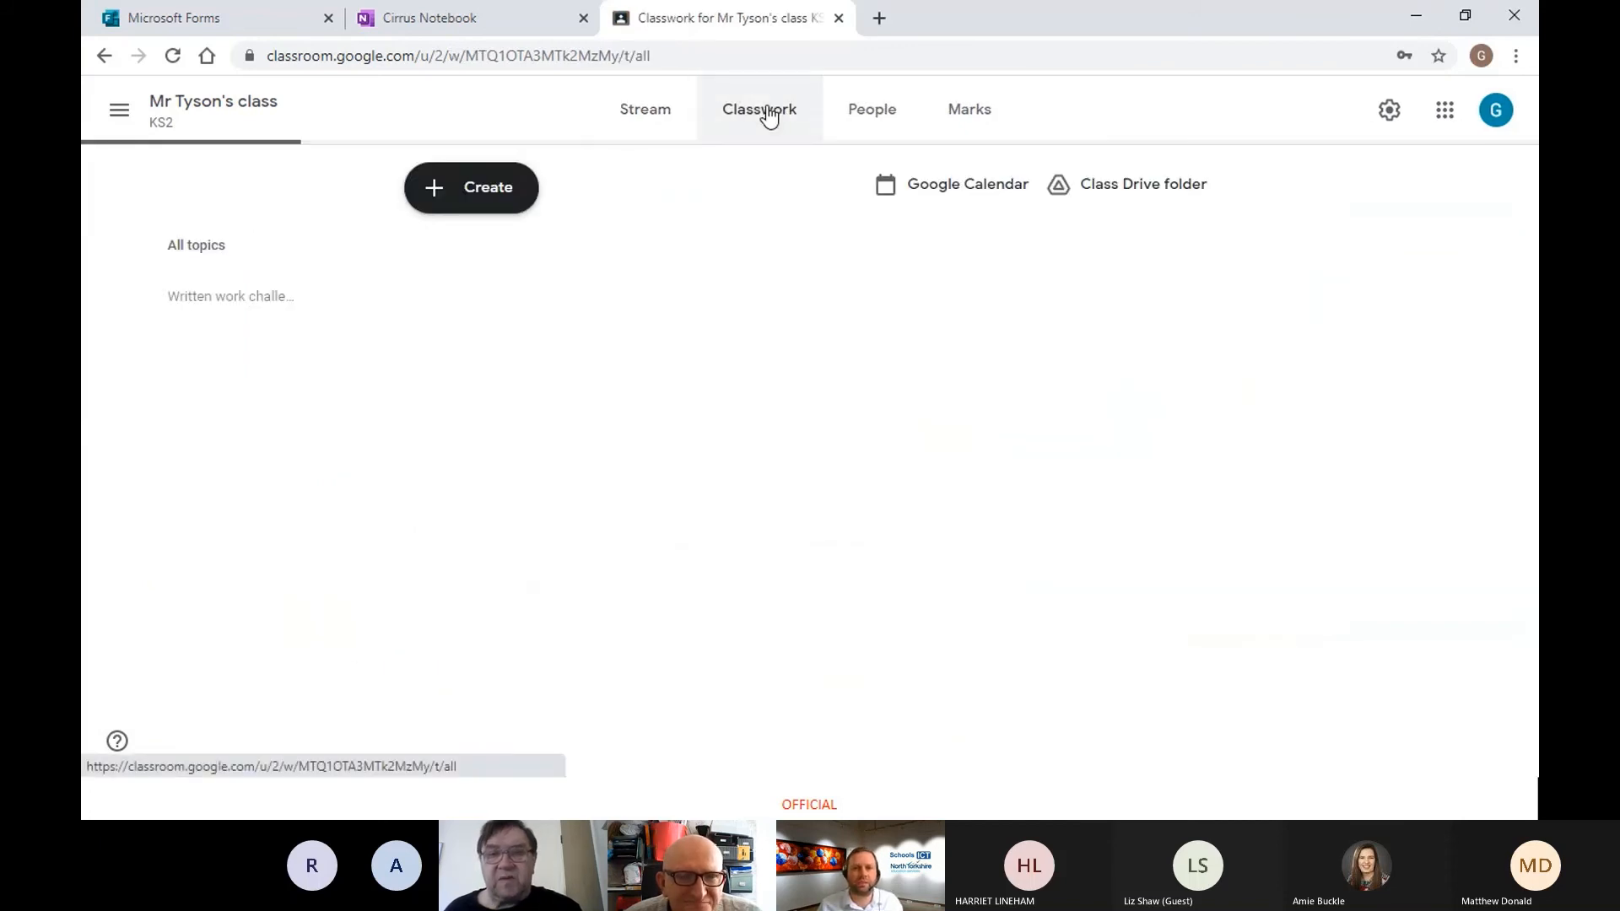
left_click(956, 118)
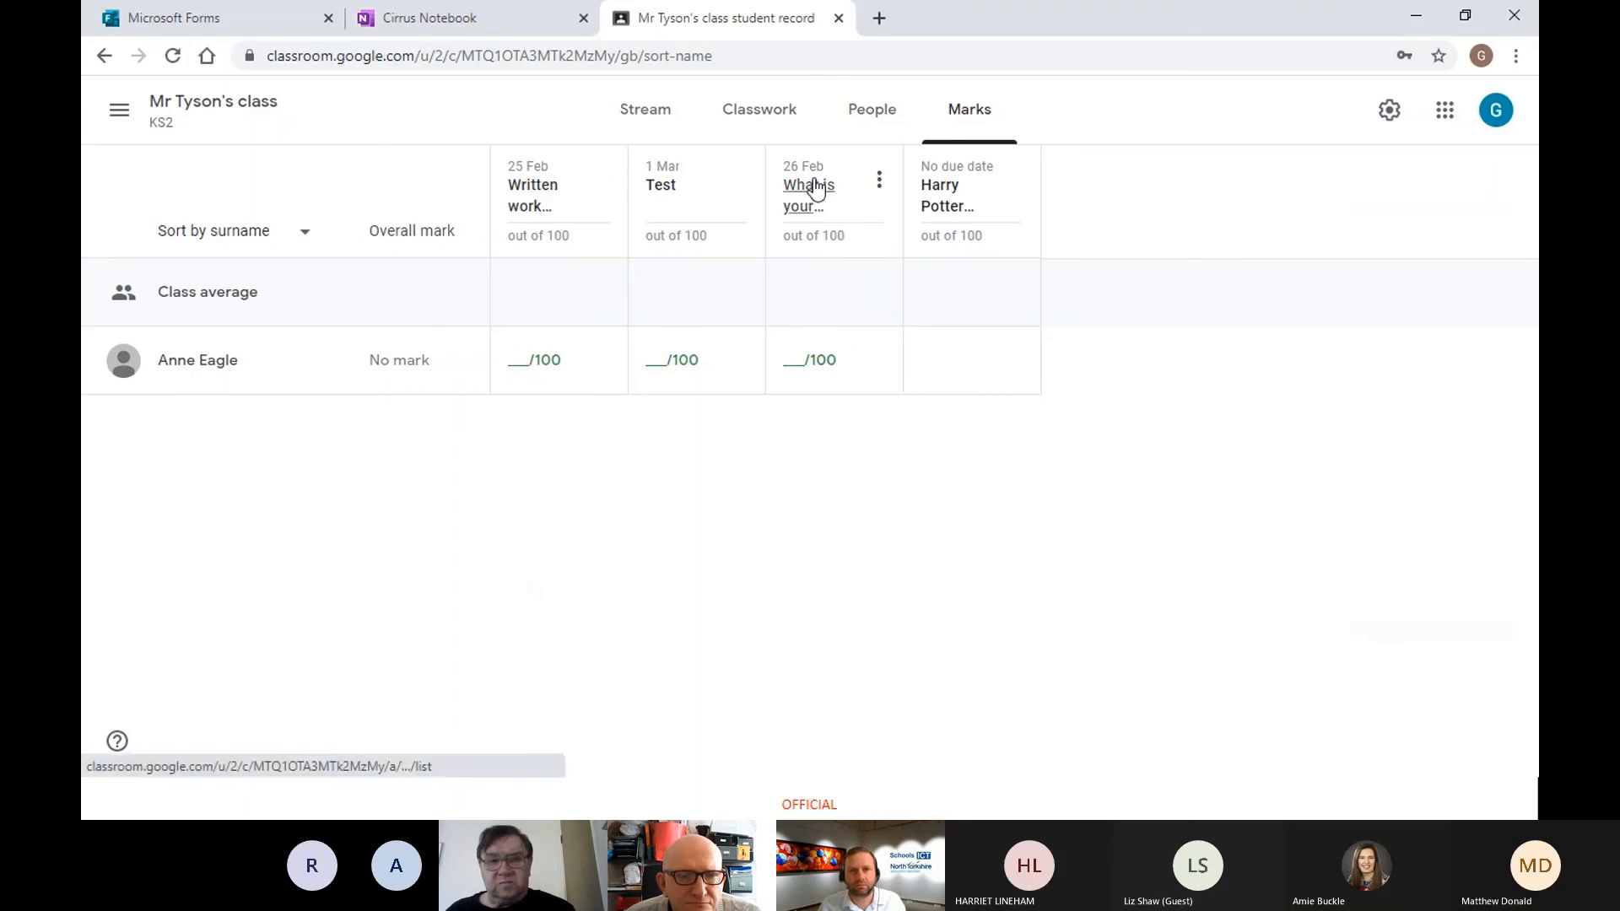
Step: Open the student's submission for the Written work challenge from the class marks
left_click(524, 363)
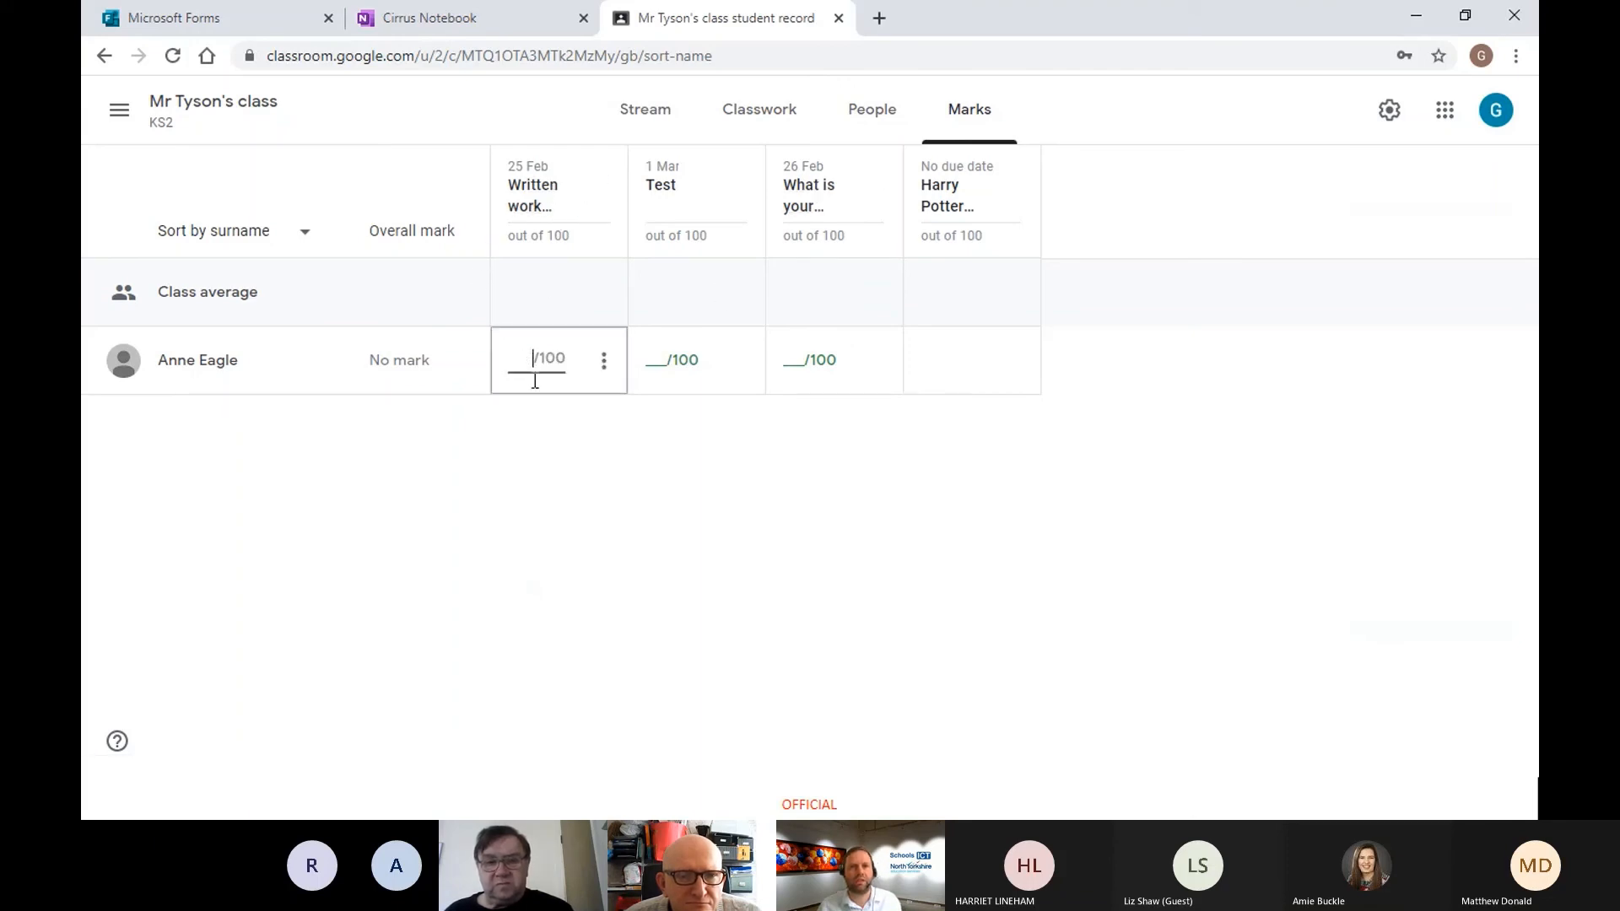
left_click(604, 363)
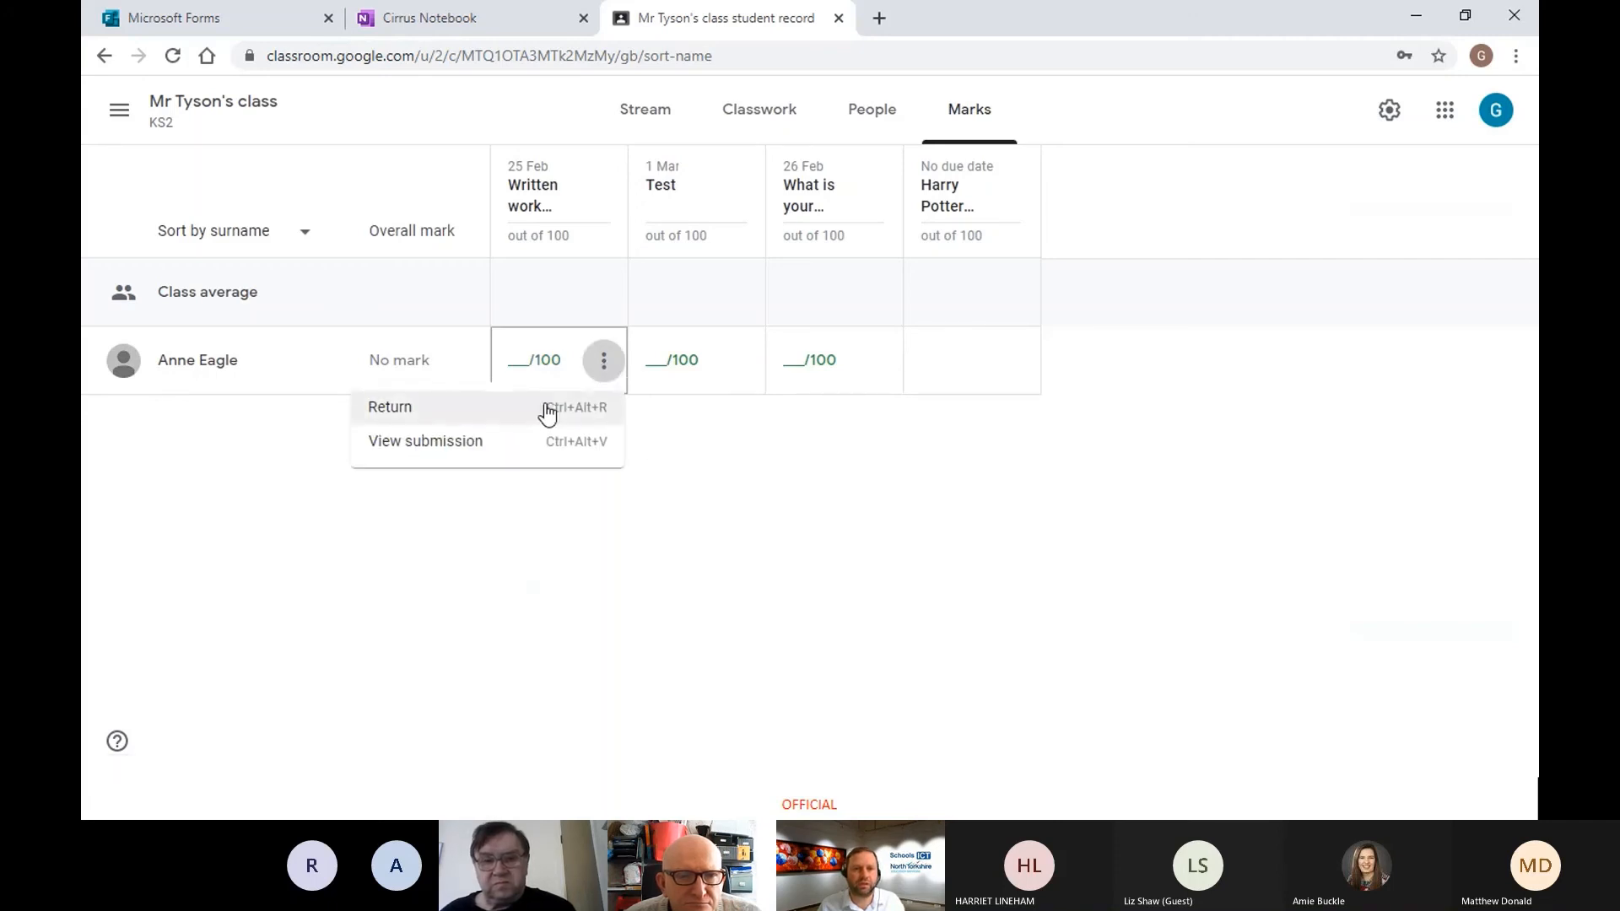
left_click(431, 452)
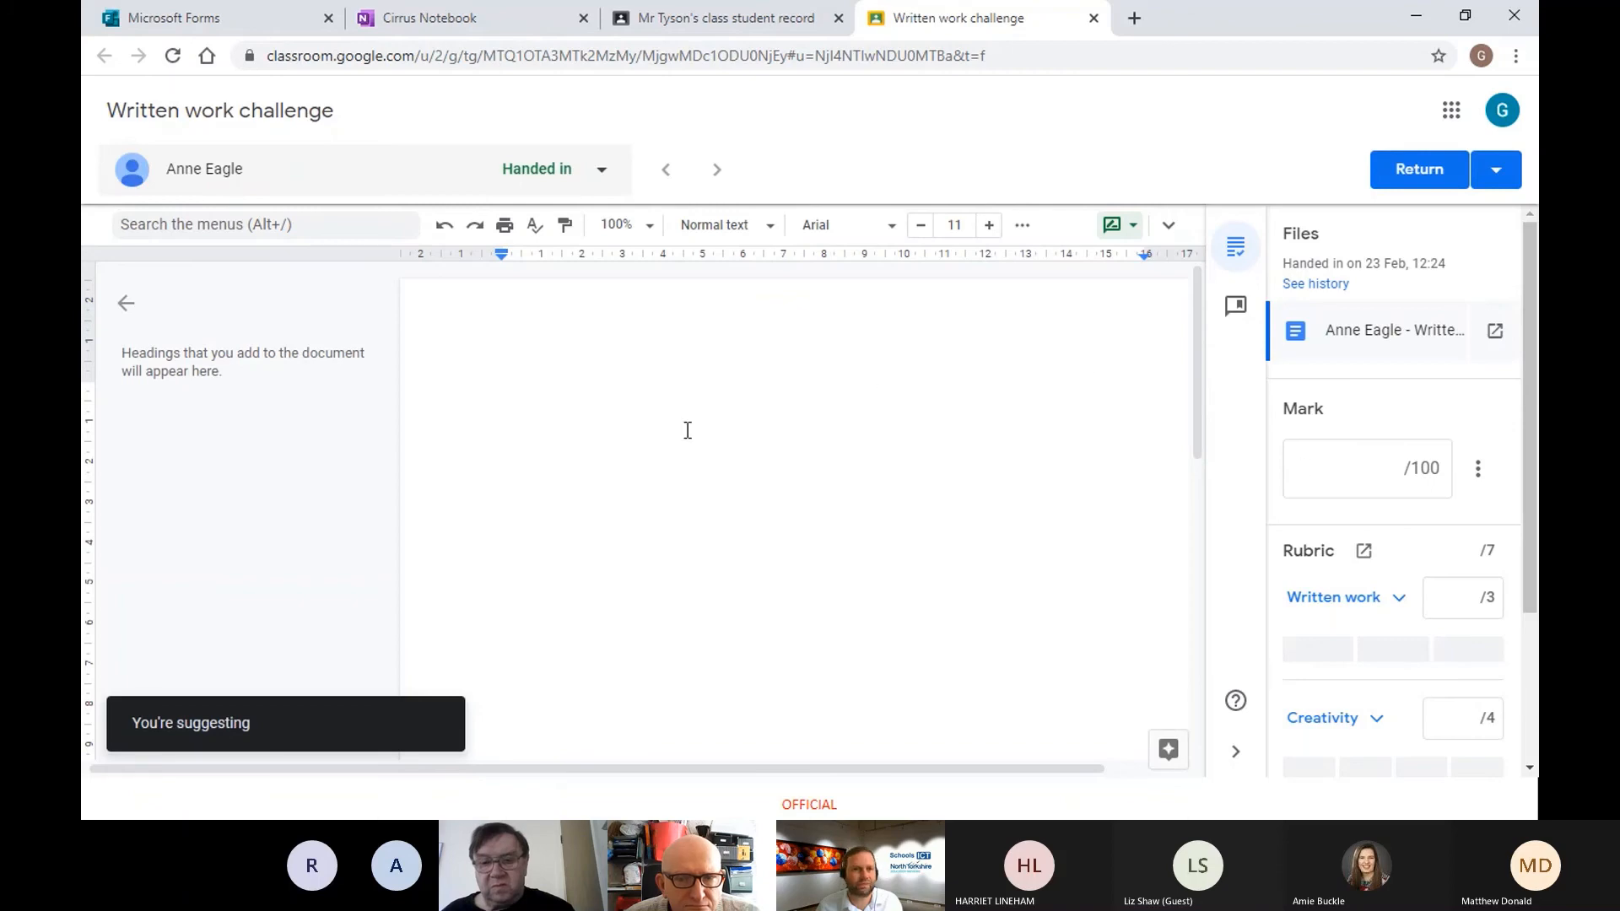
Step: Give the submission an overall mark of 75 out of 100
left_click(1361, 467)
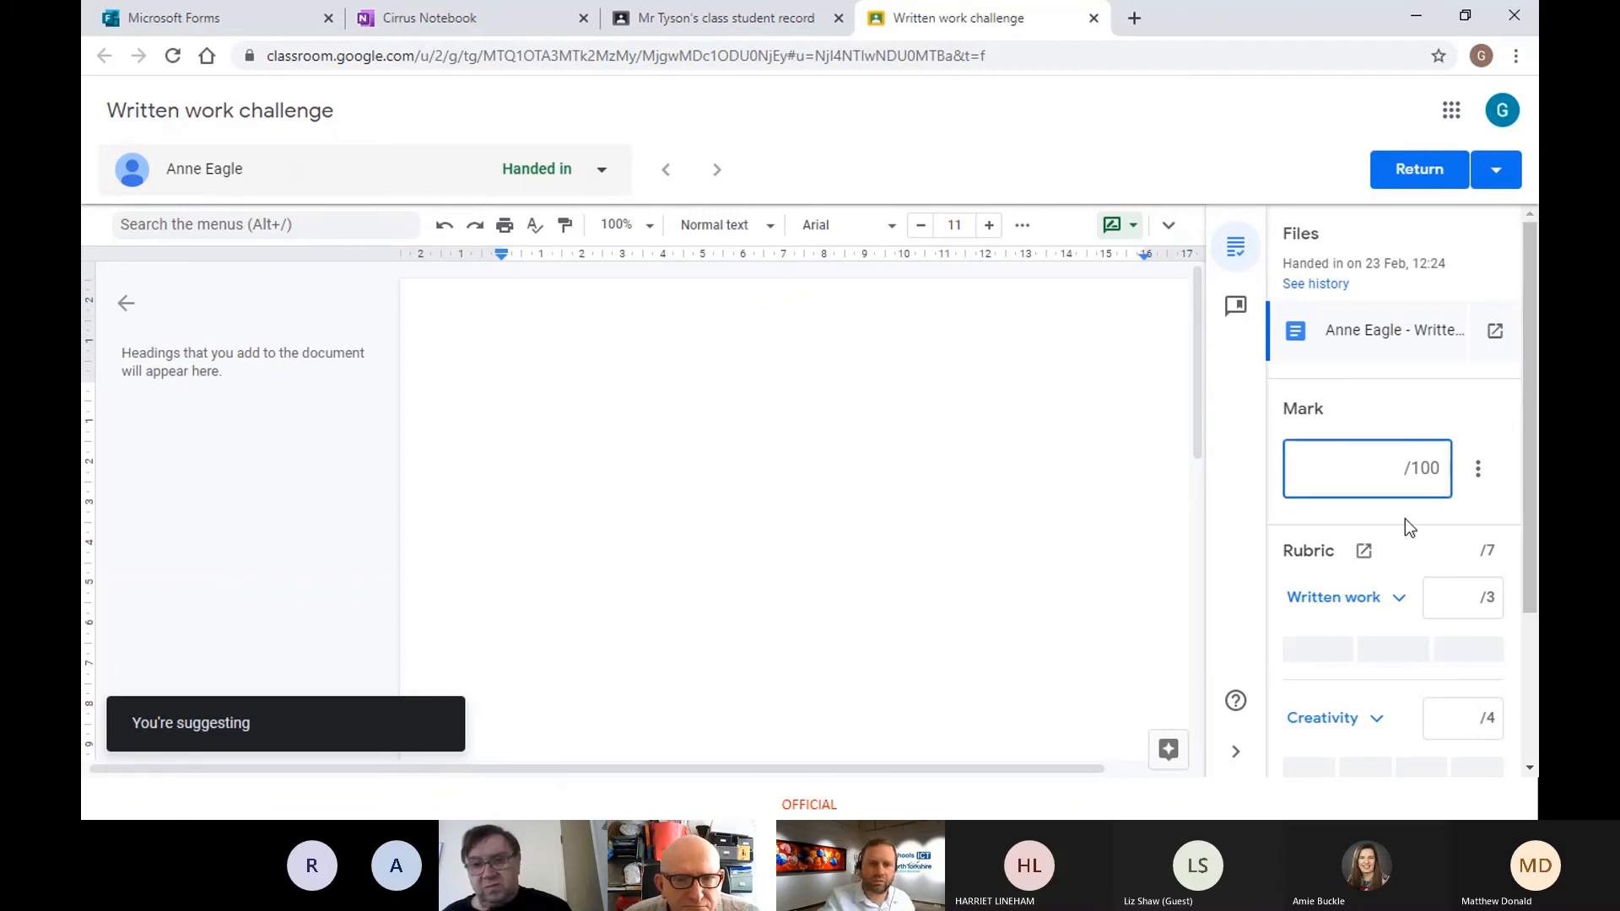
type("1")
key("BackSpace")
type("75")
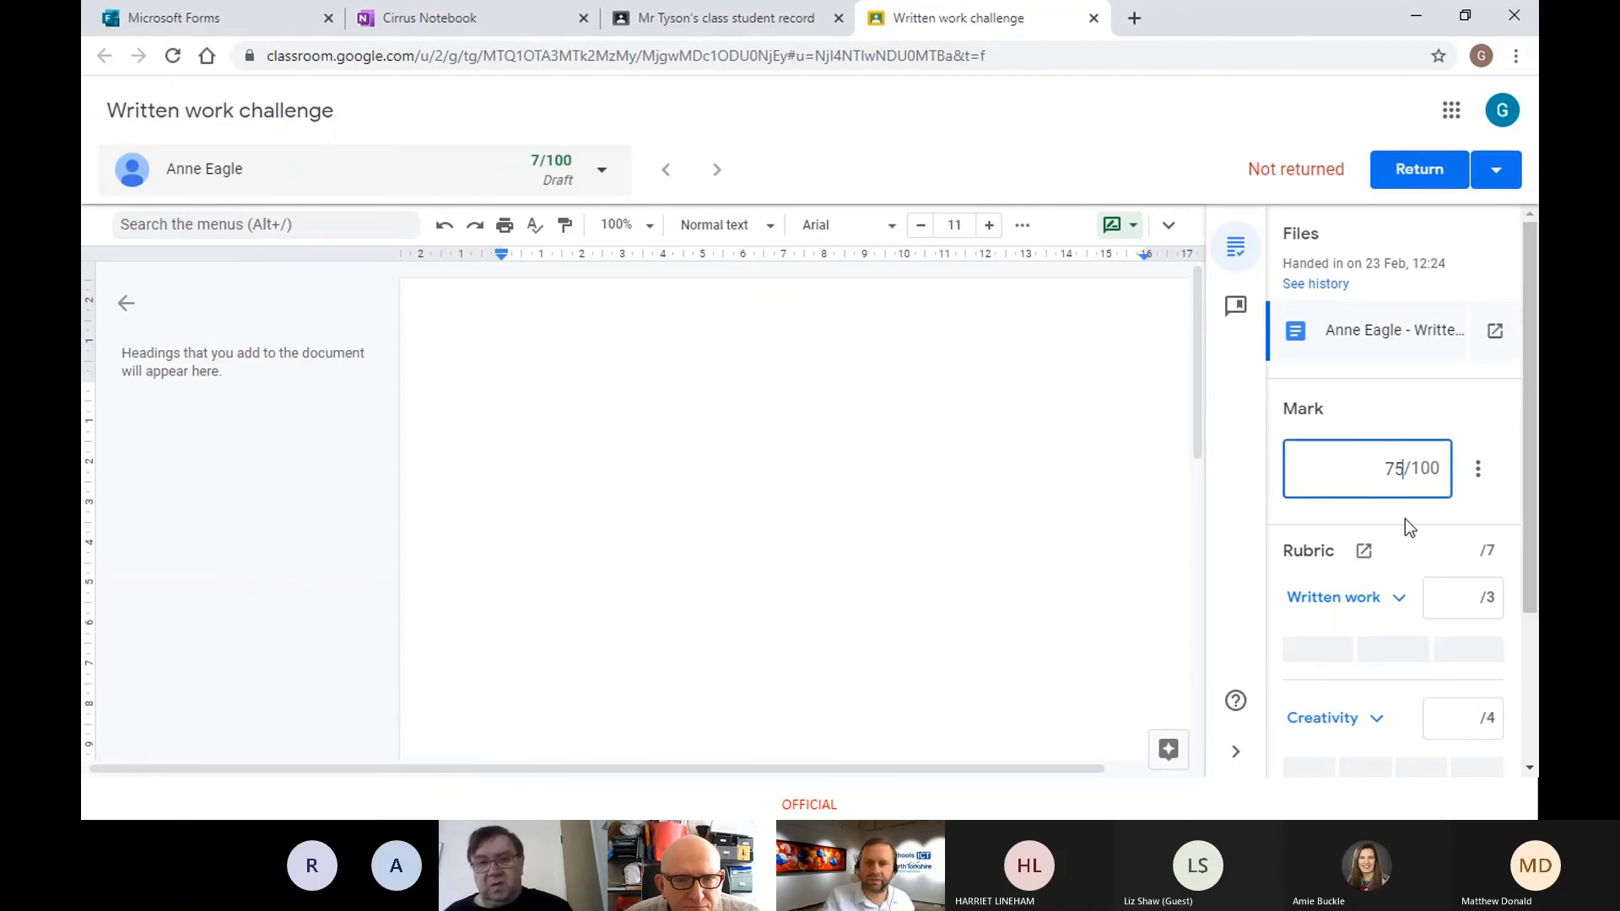
Step: Grade the rubric's Written work criterion as Greater depth, worth 3 points
scroll(1288, 529, "down", 2)
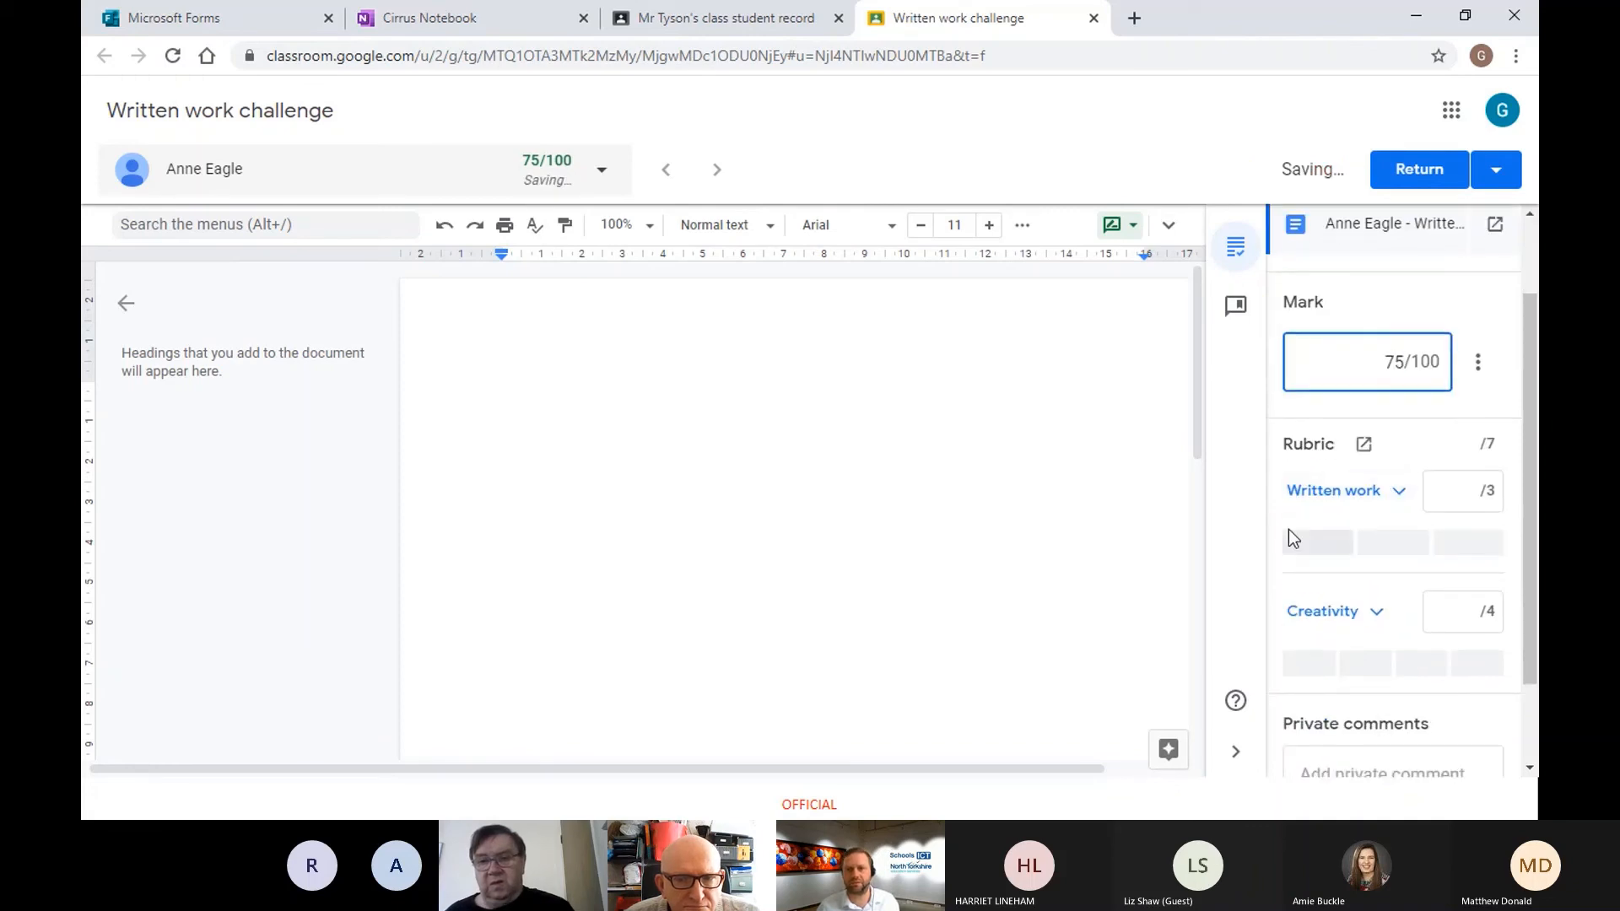
left_click(1397, 498)
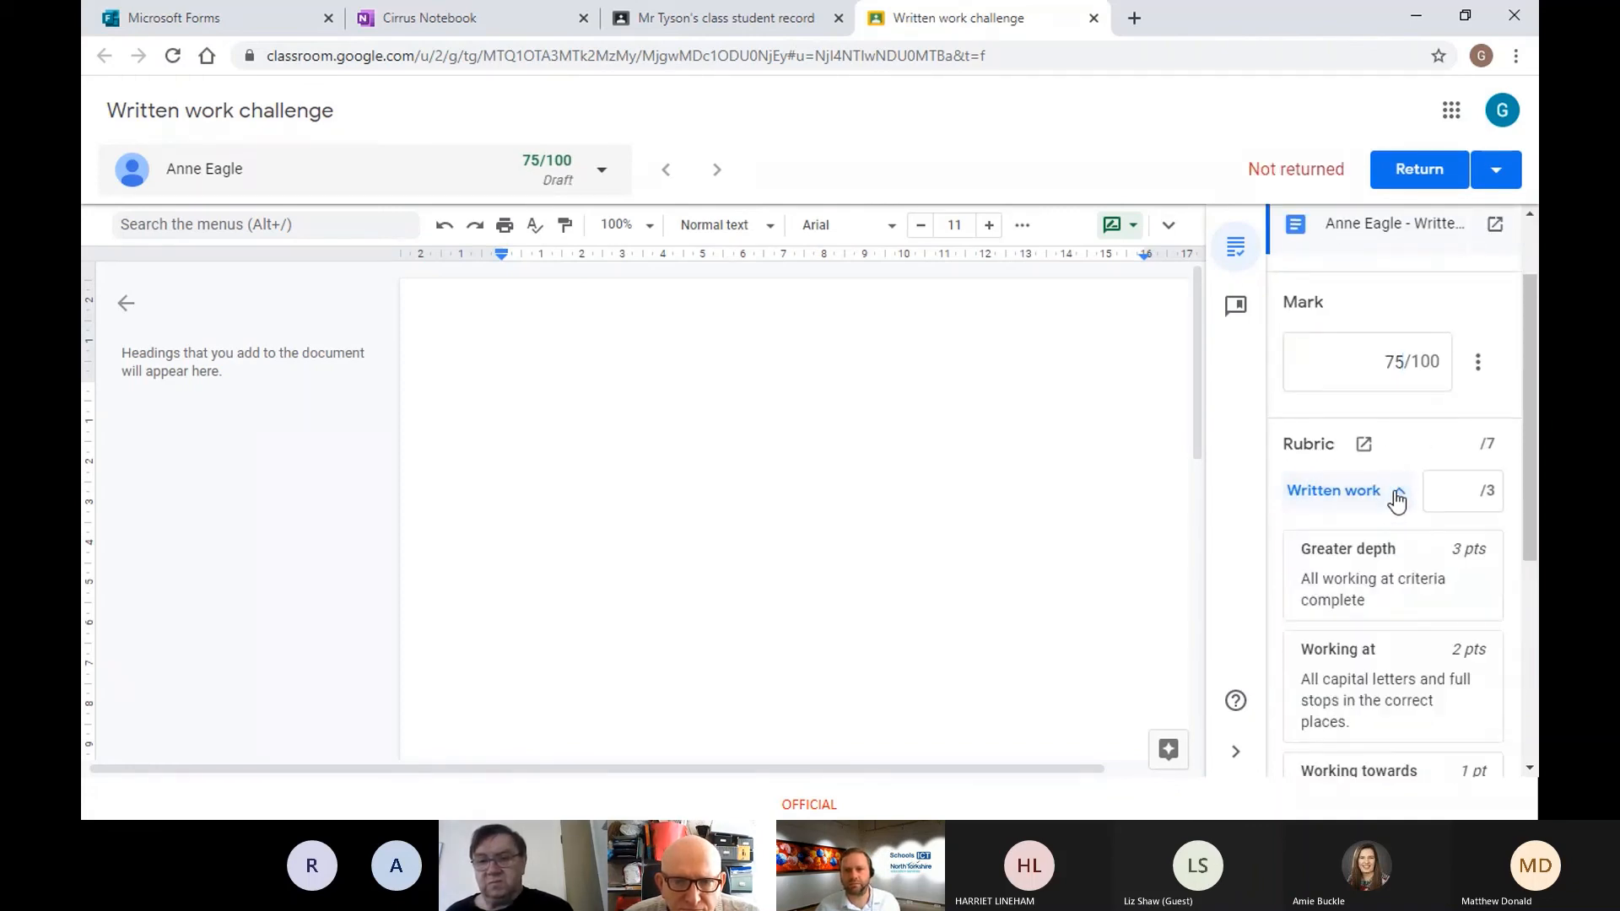
scroll(1384, 549, "down", 2)
left_click(1360, 486)
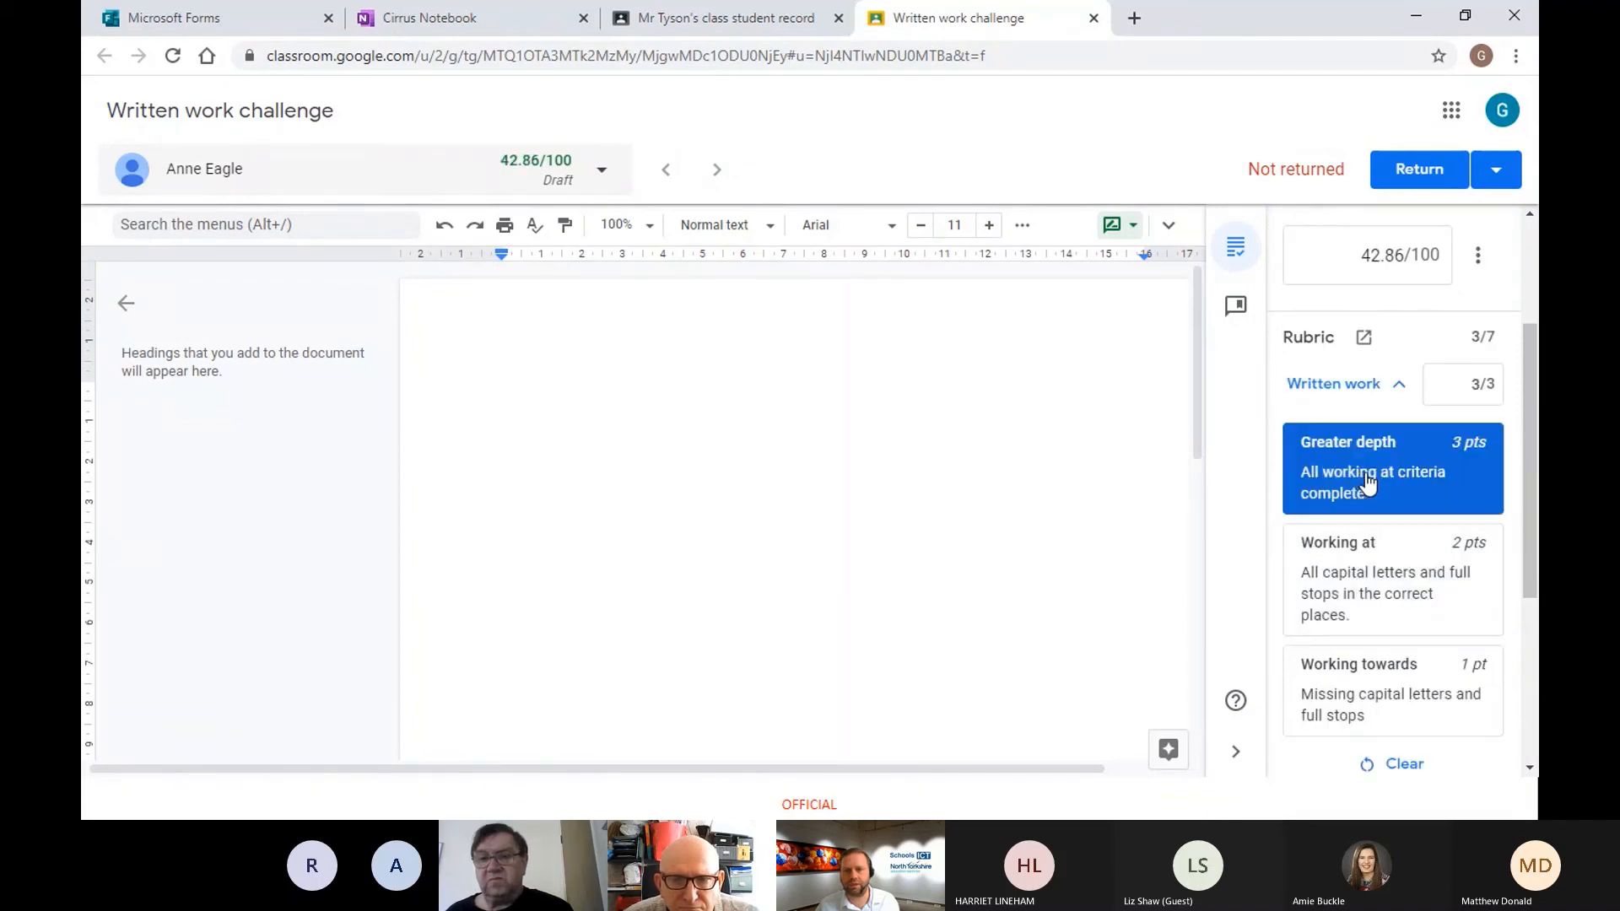
Step: Grade the rubric's Creativity criterion as Simile, worth 3 points
left_click(1376, 388)
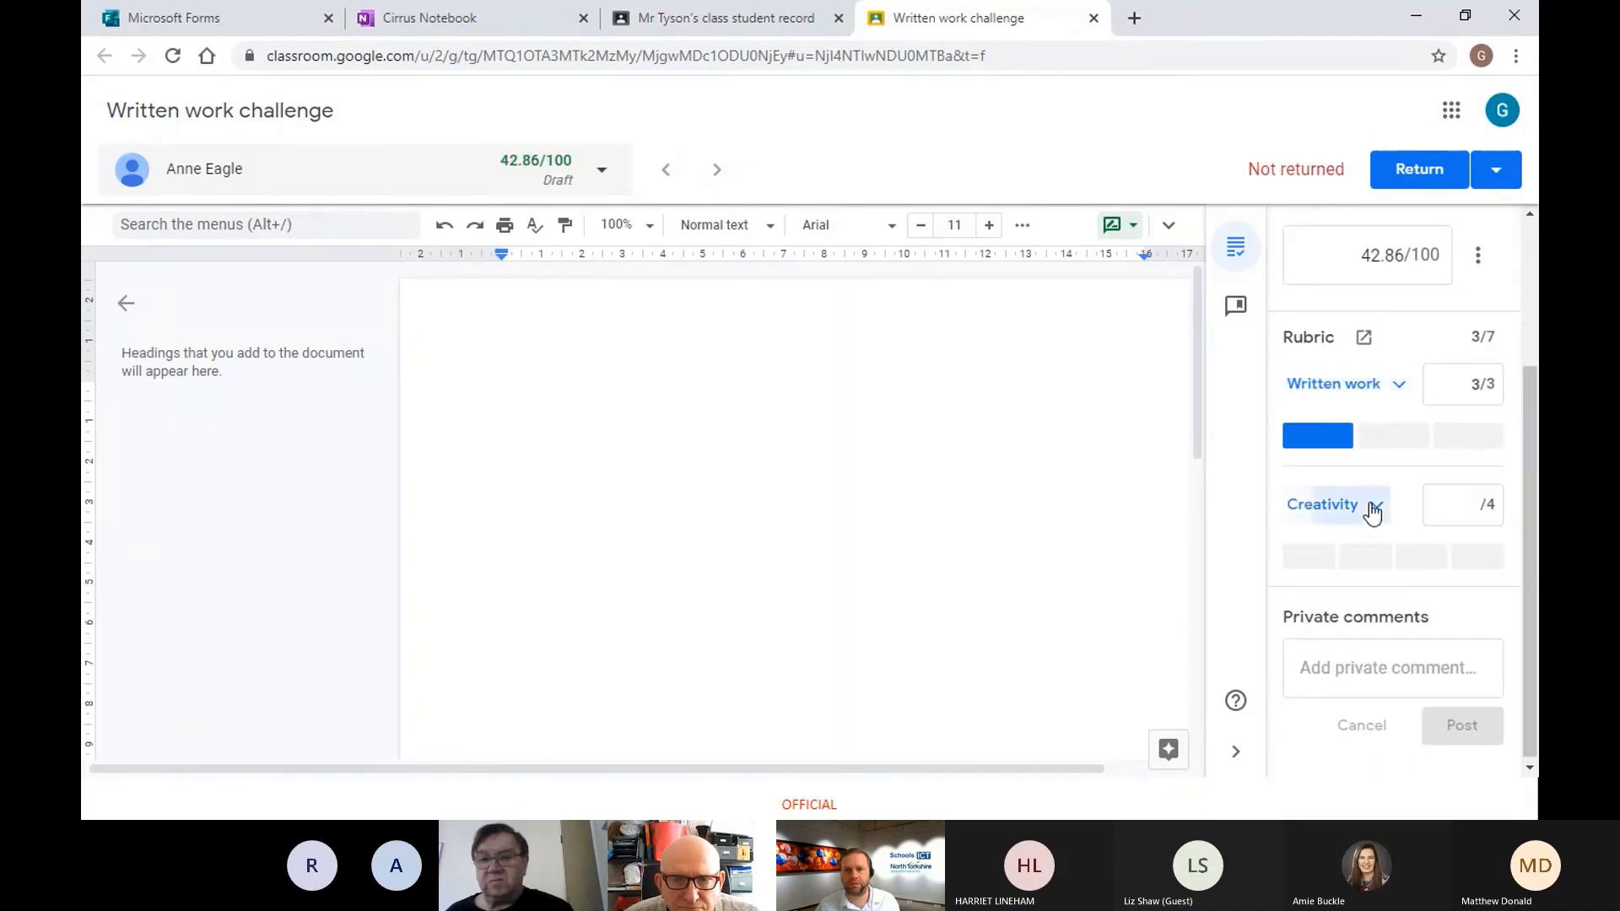
left_click(1374, 510)
scroll(1380, 533, "down", 2)
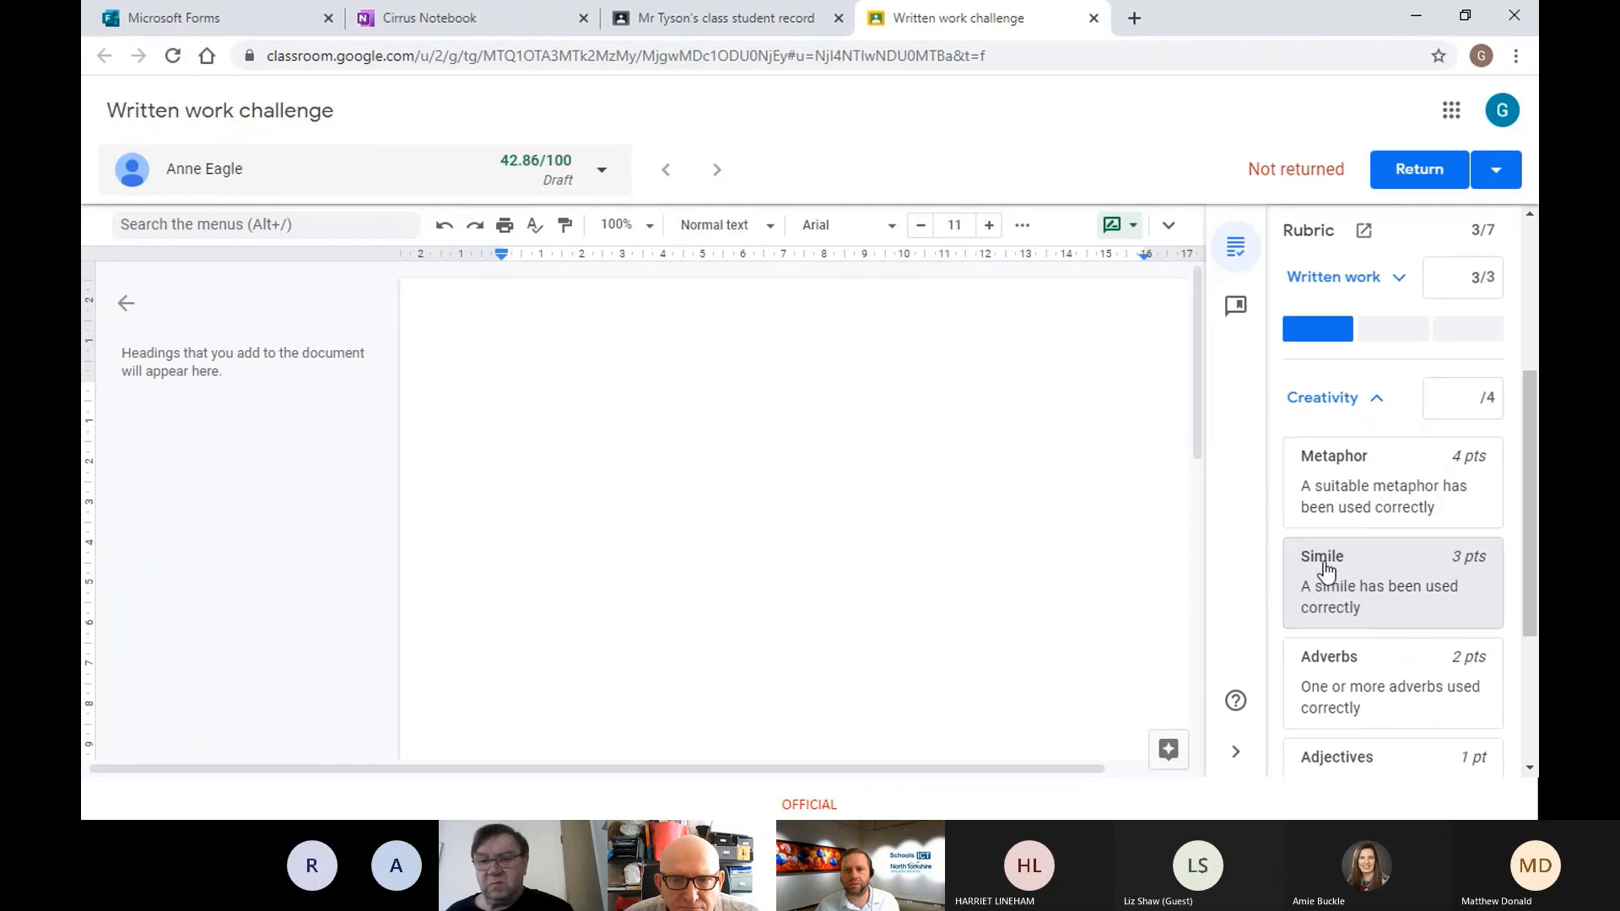
left_click(1325, 572)
left_click(1374, 399)
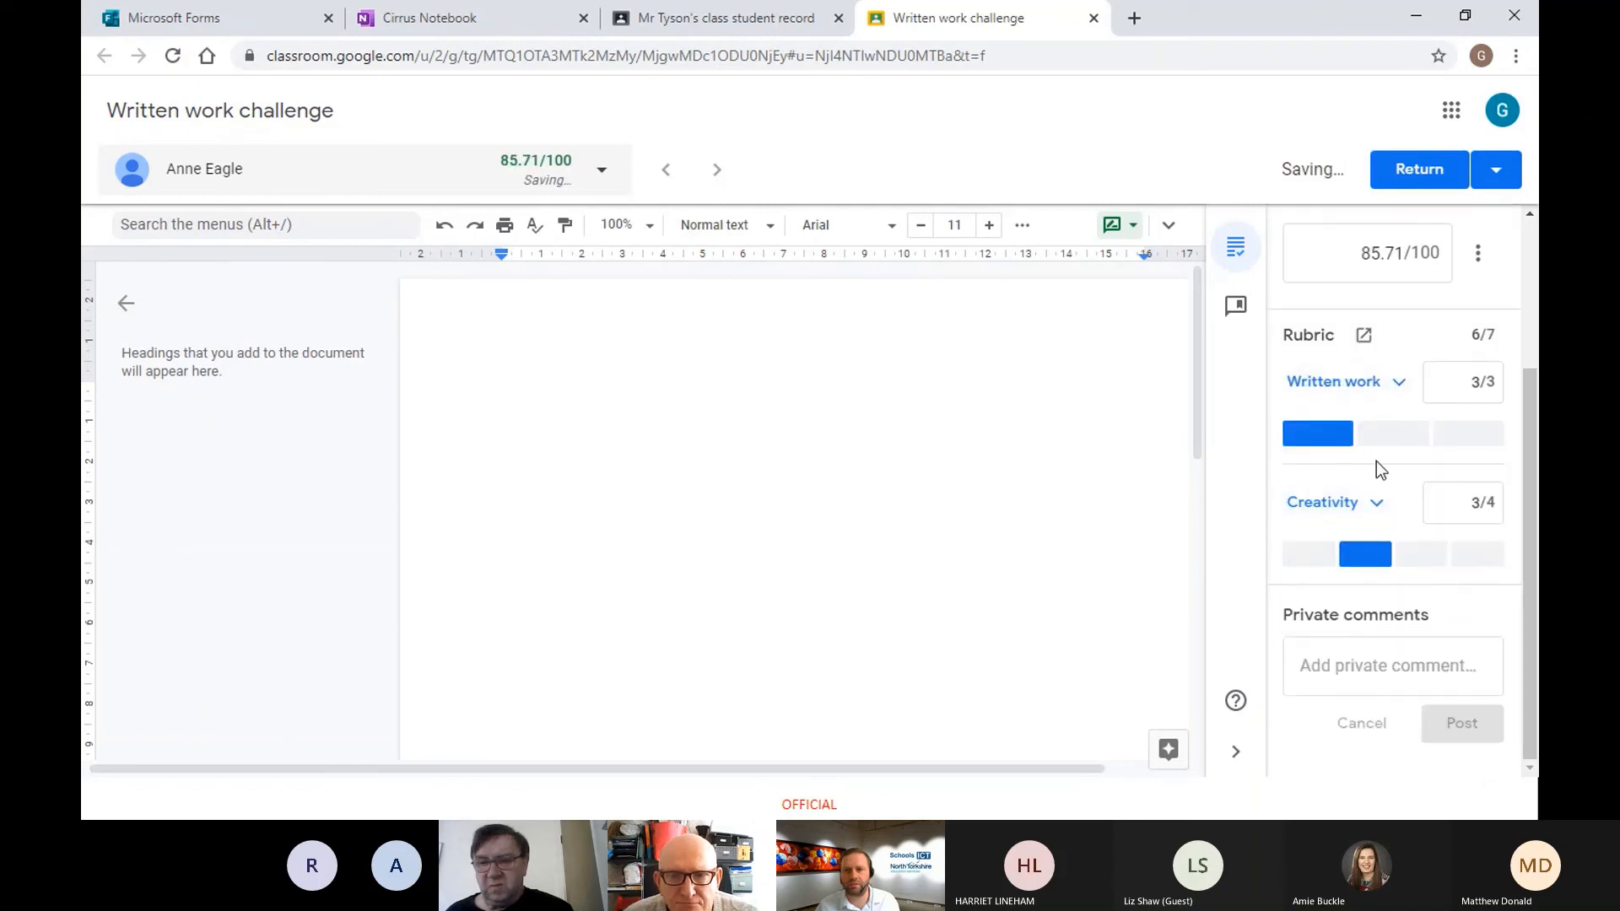
Step: Post the private comment "Try a metaphor" on the student's submission
left_click(1375, 675)
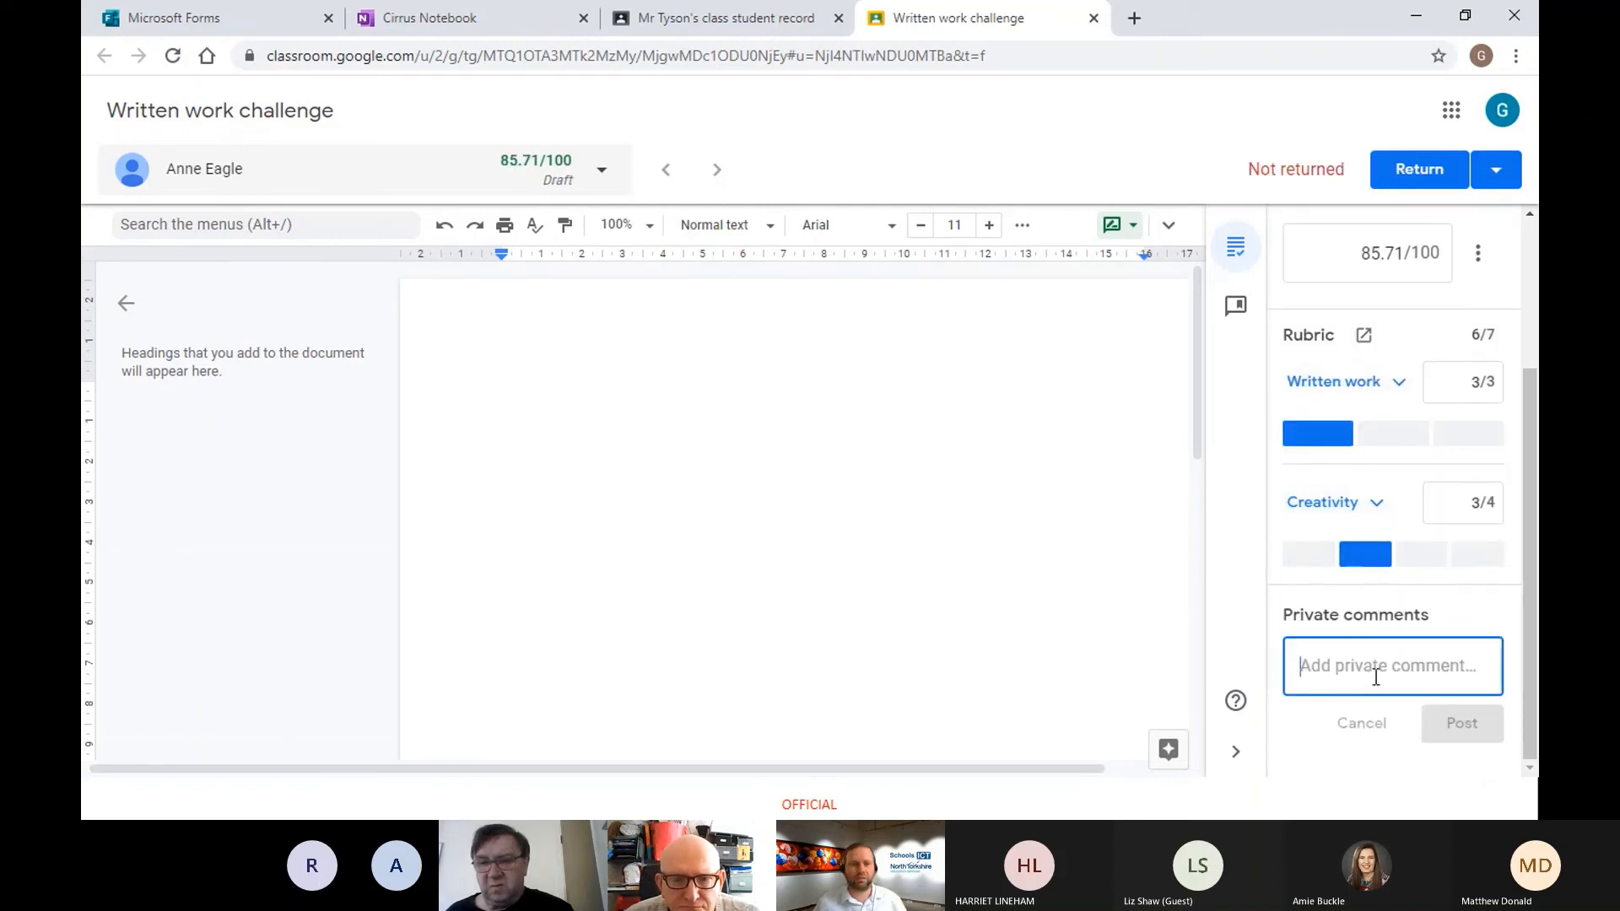
type("Try a me")
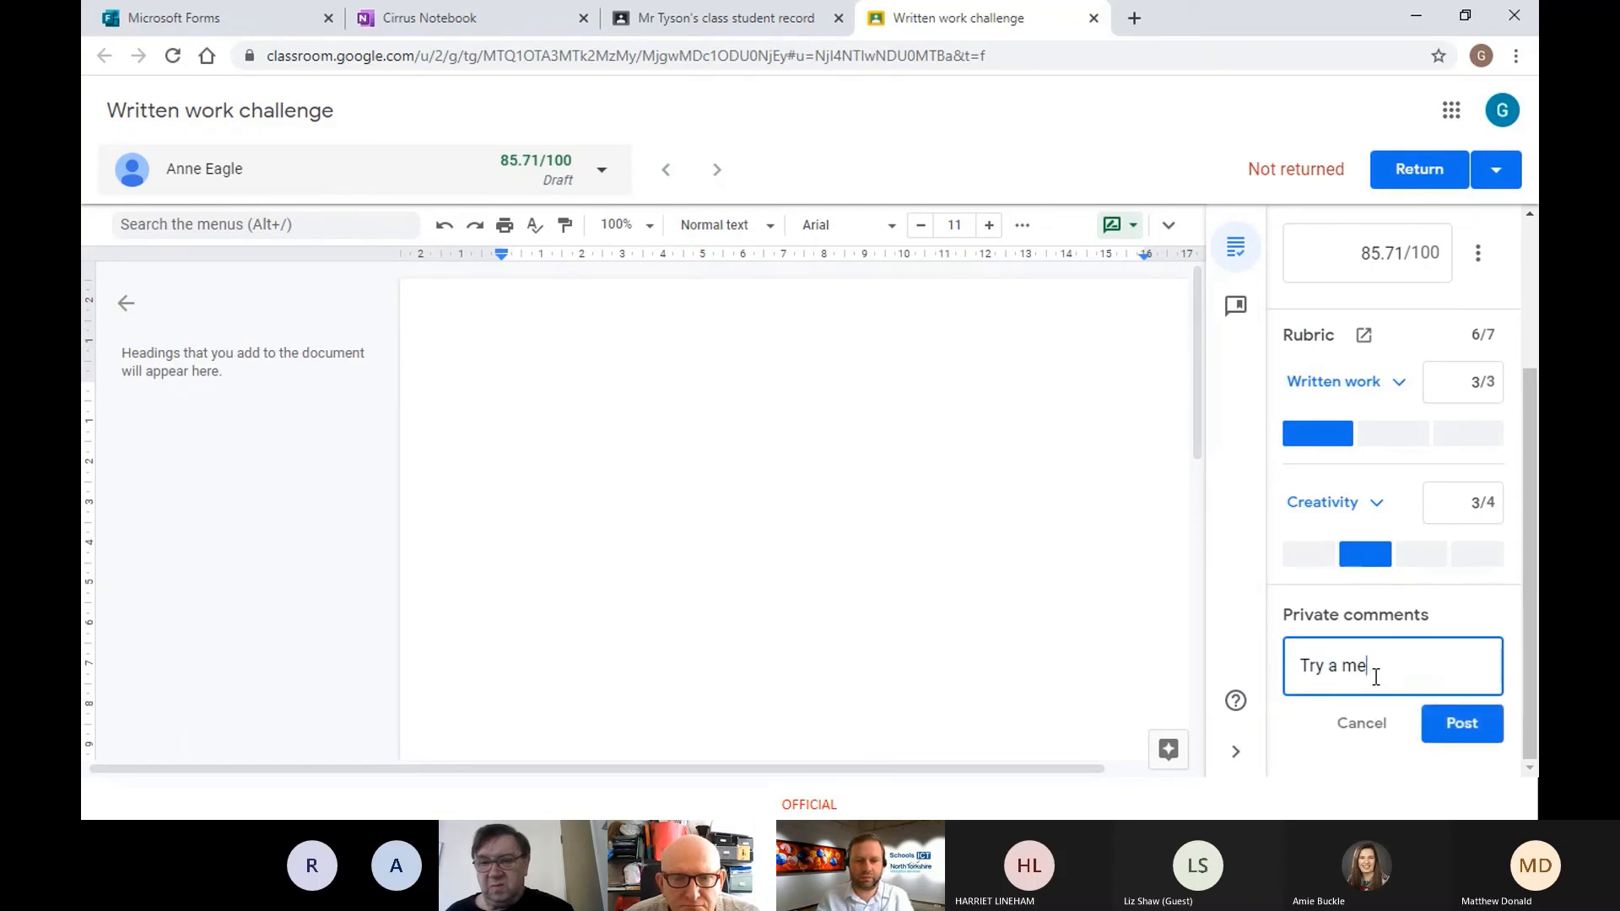
type("tapho")
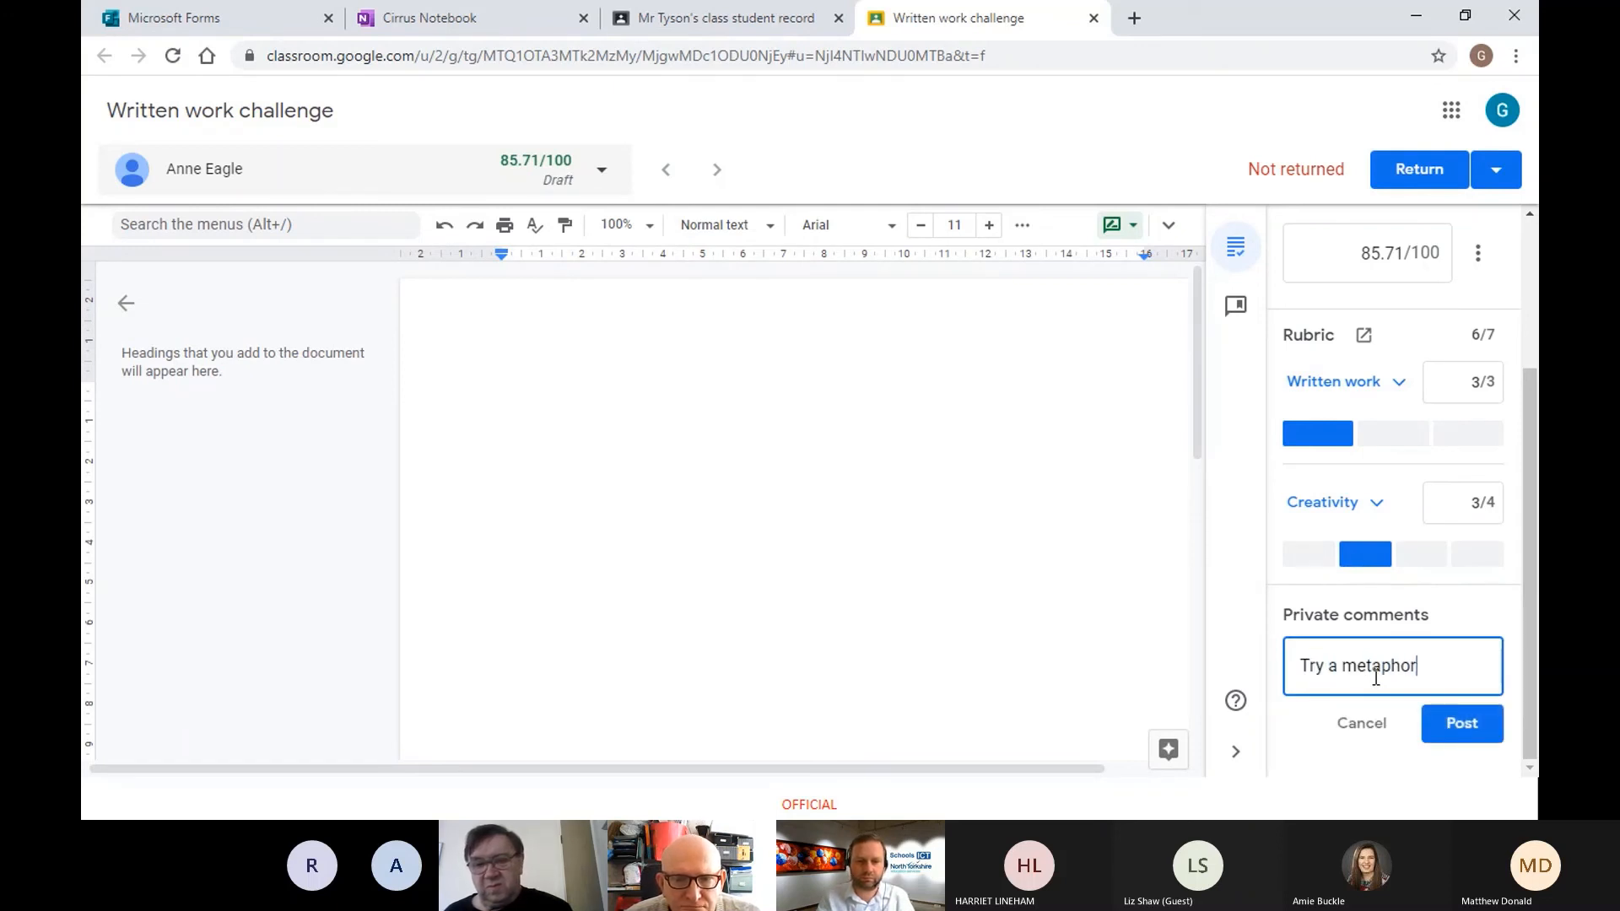
type("r")
left_click(1460, 729)
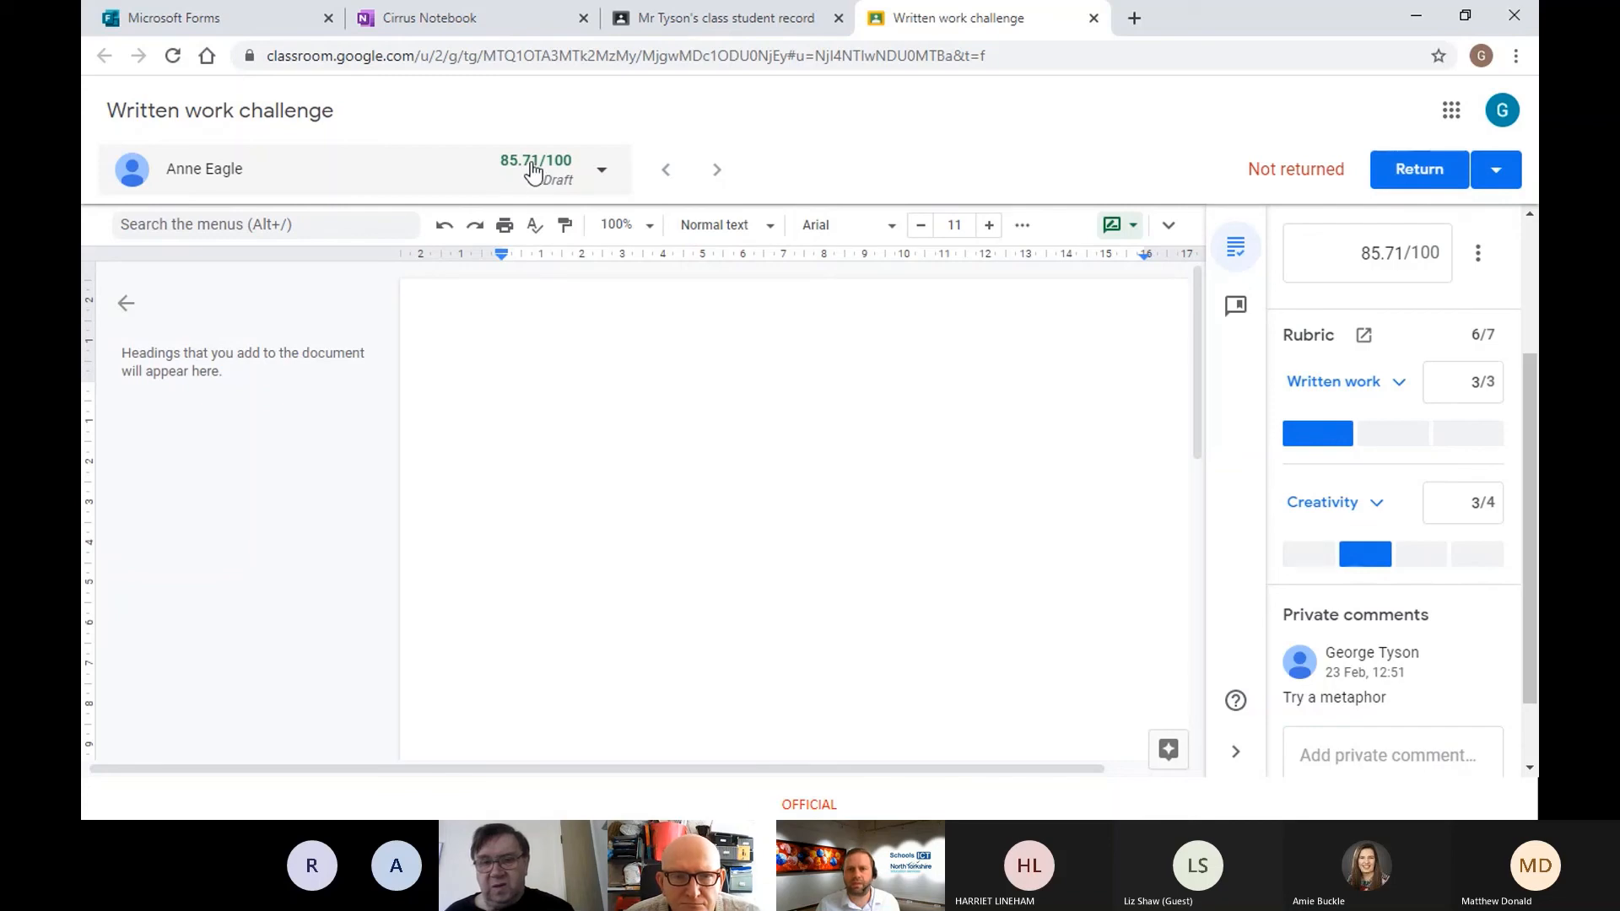
Step: Return this marked submission to the student and close it to get back to the class marks
scroll(1400, 533, "up", 3)
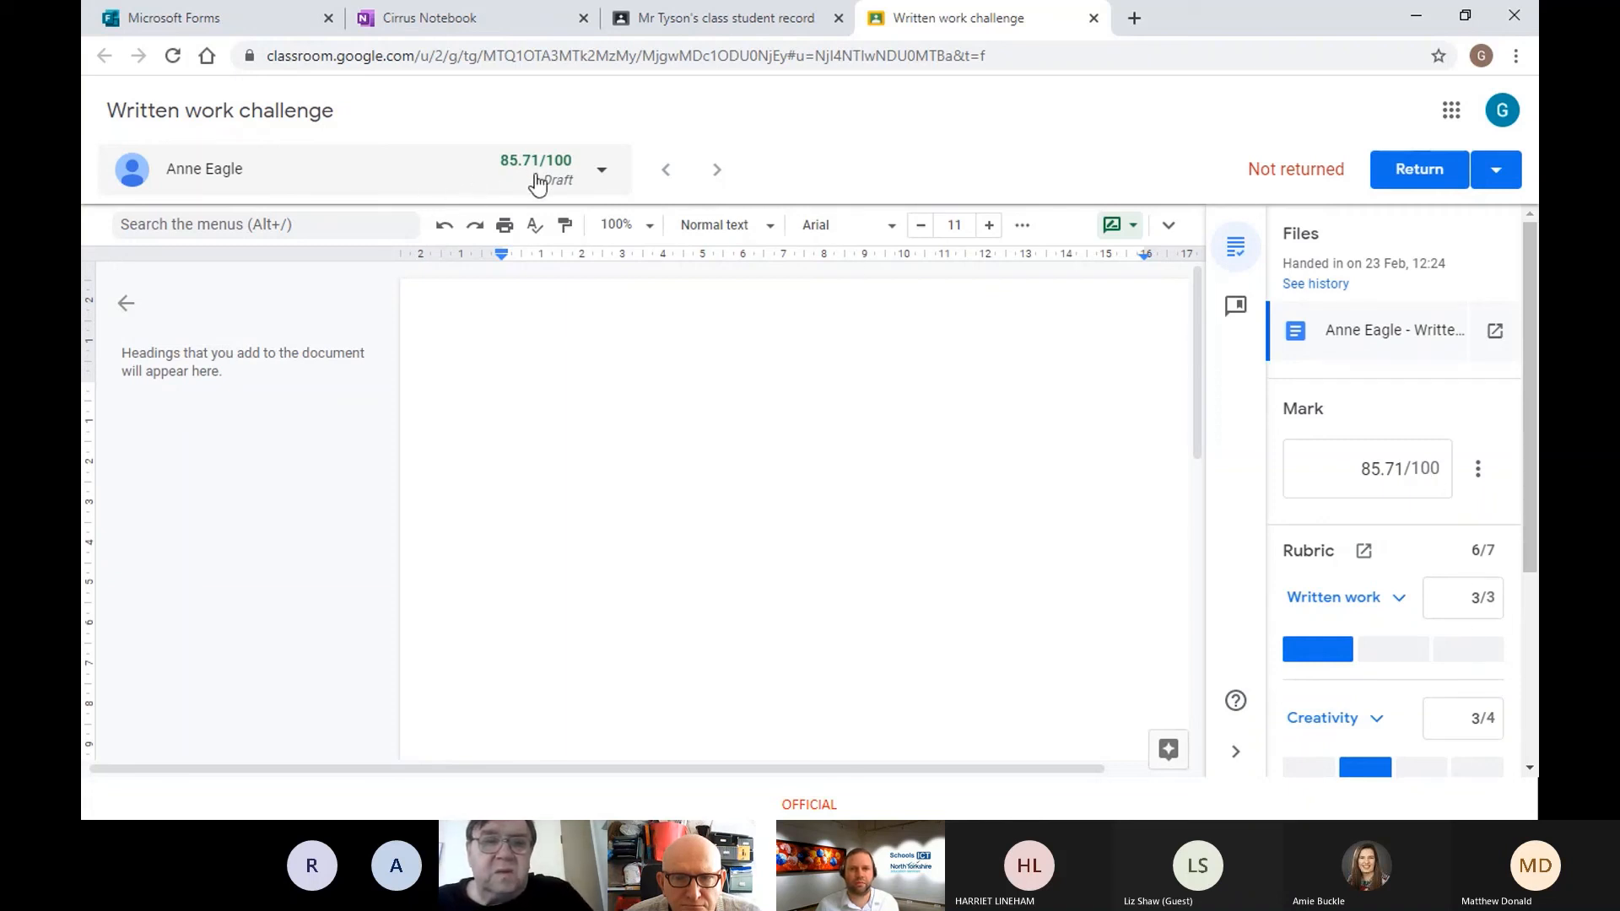
left_click(1493, 179)
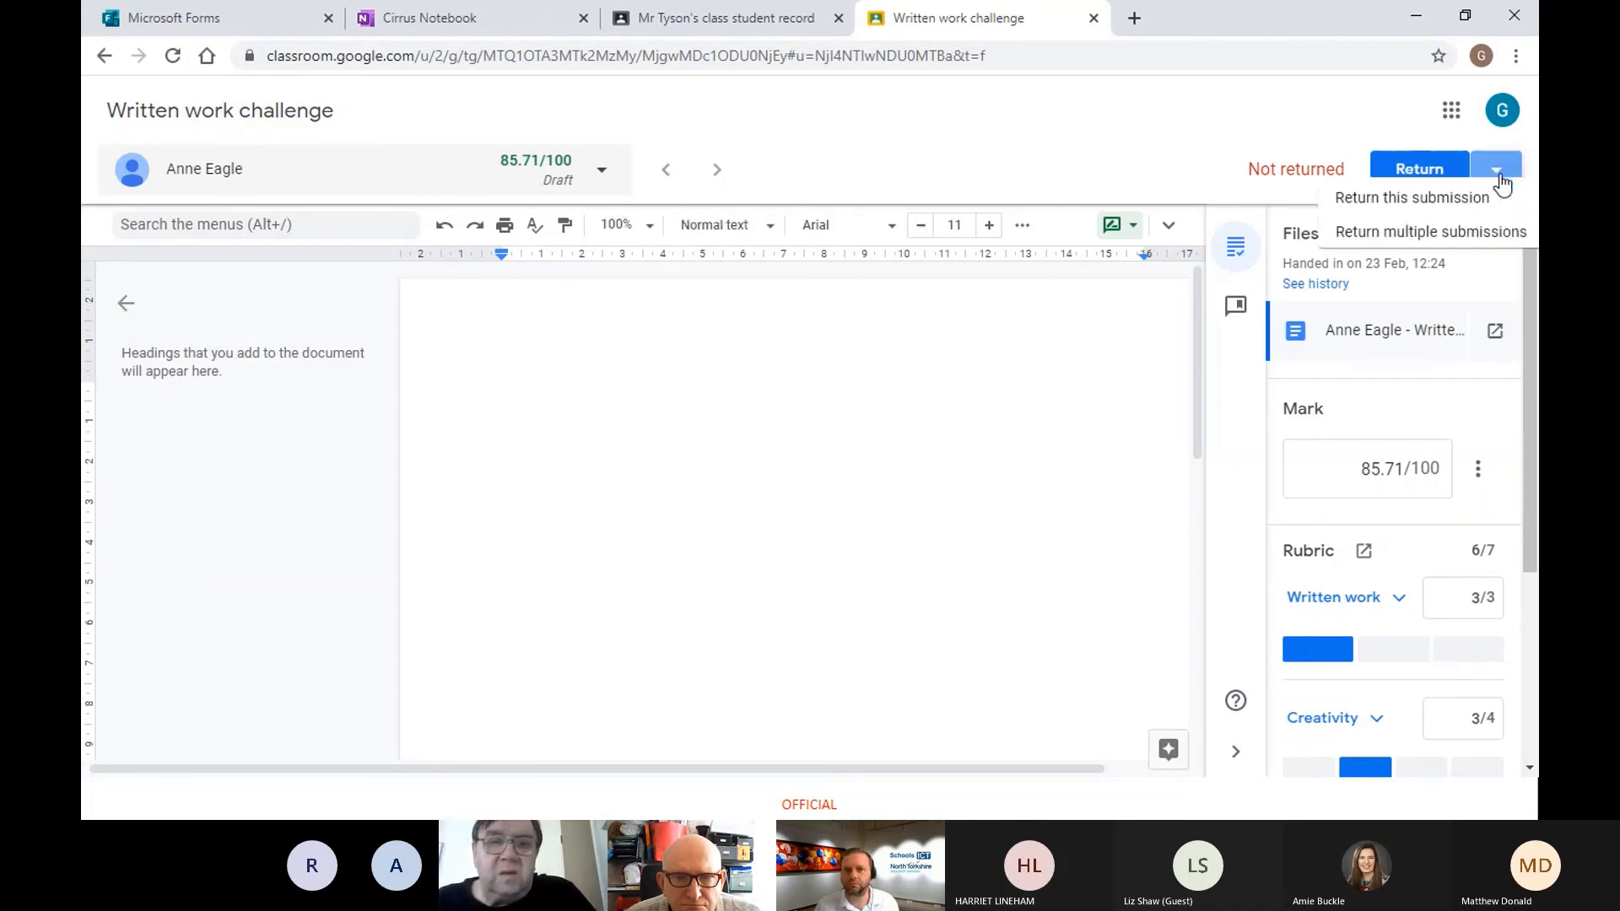
left_click(1341, 218)
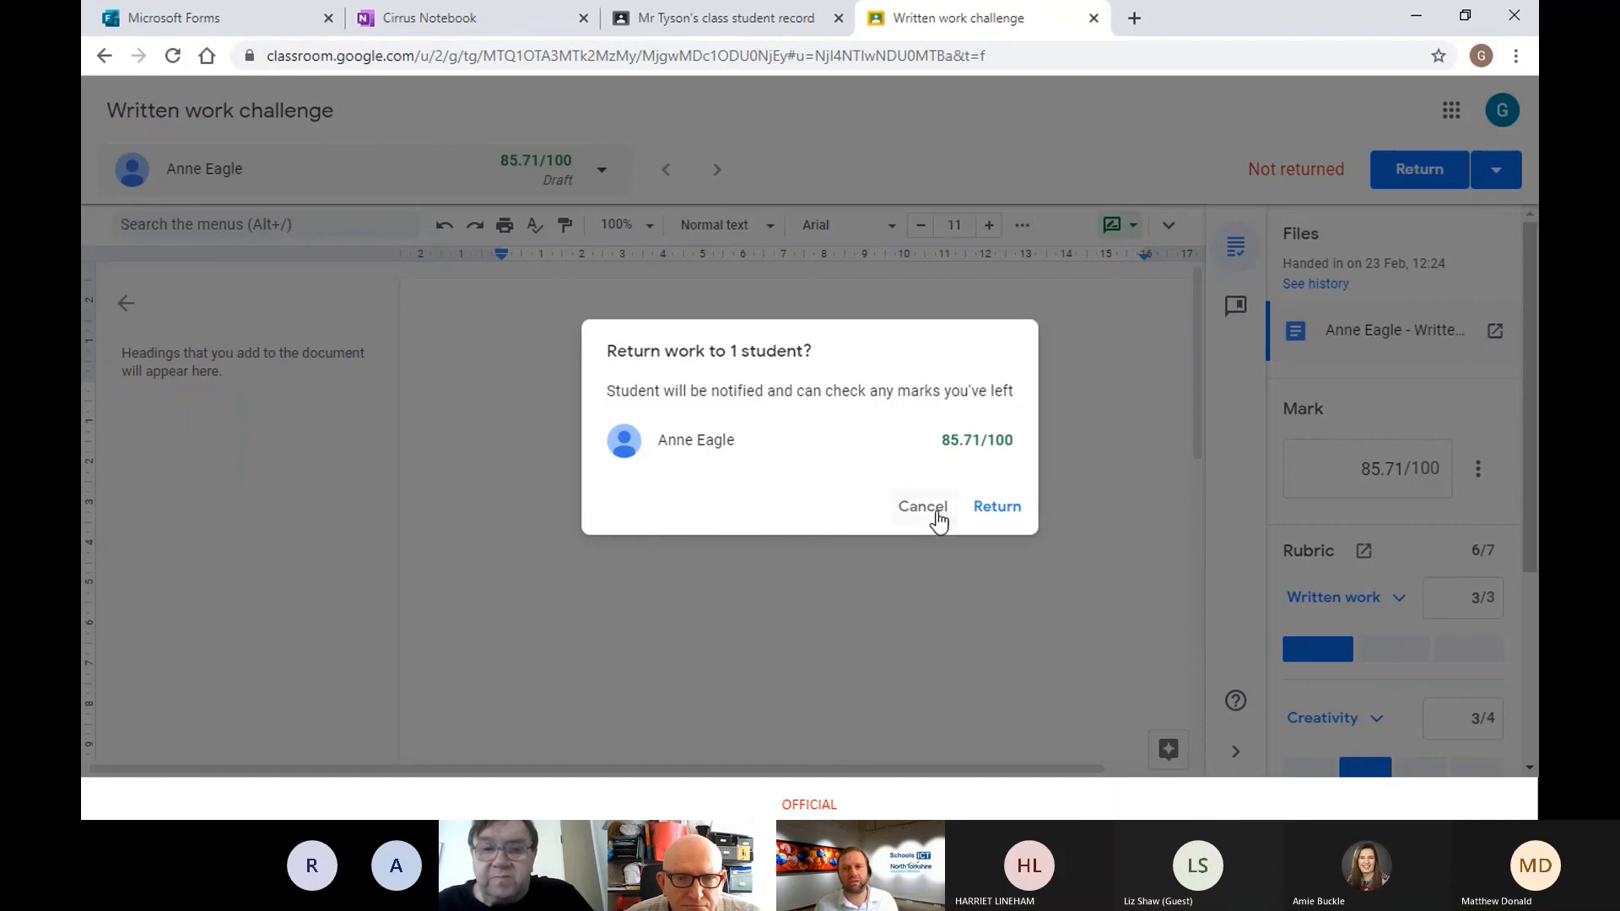
left_click(997, 508)
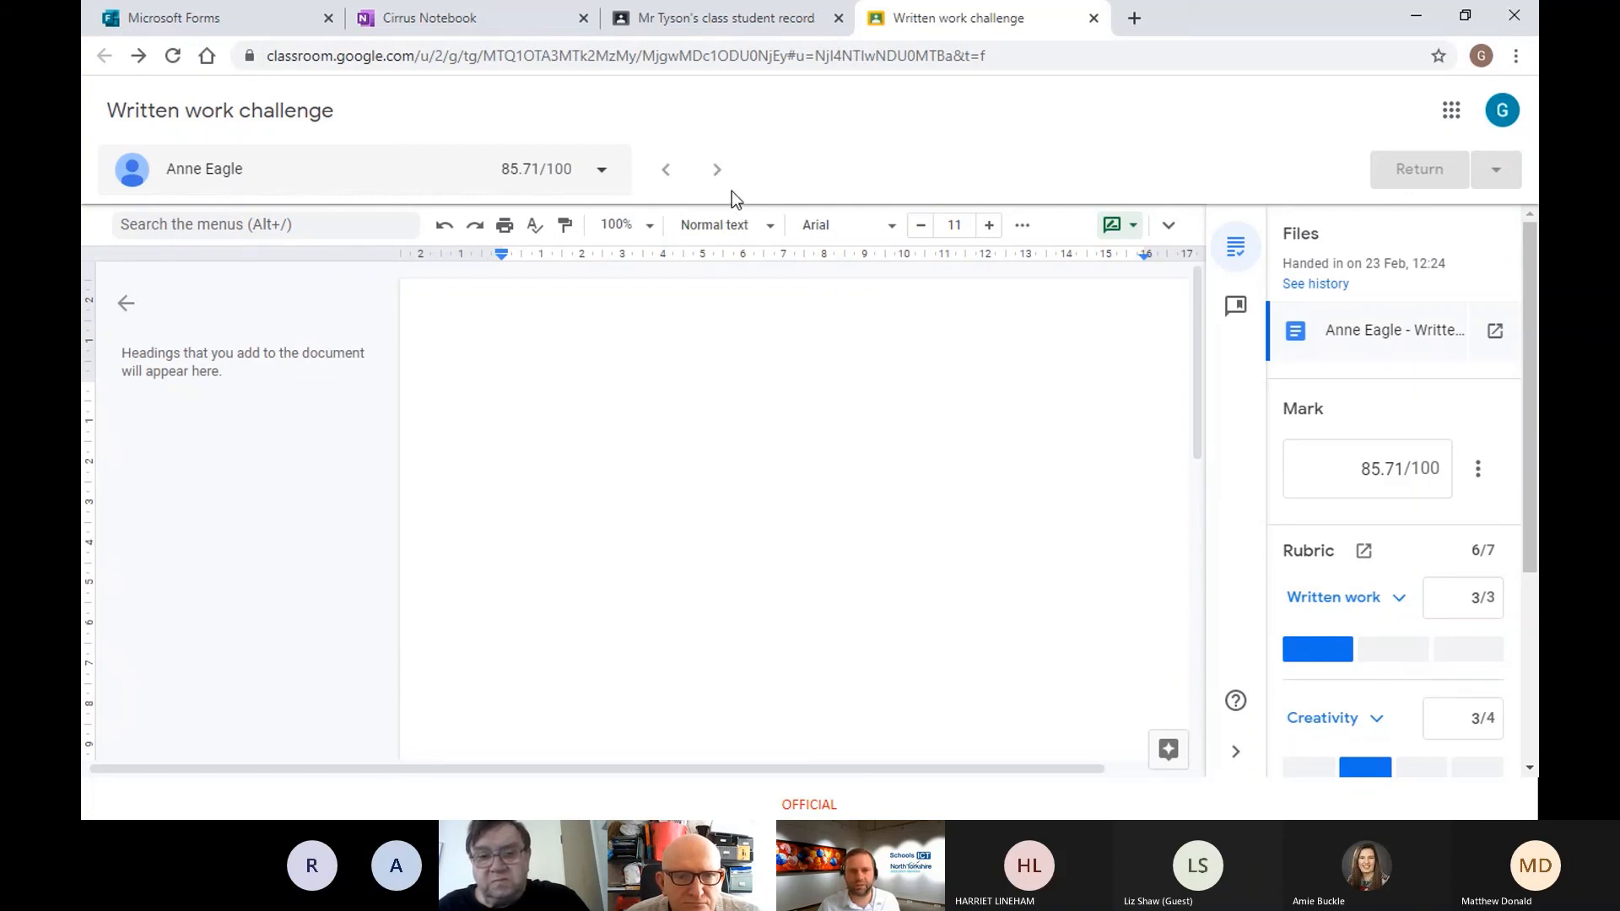
left_click(1093, 19)
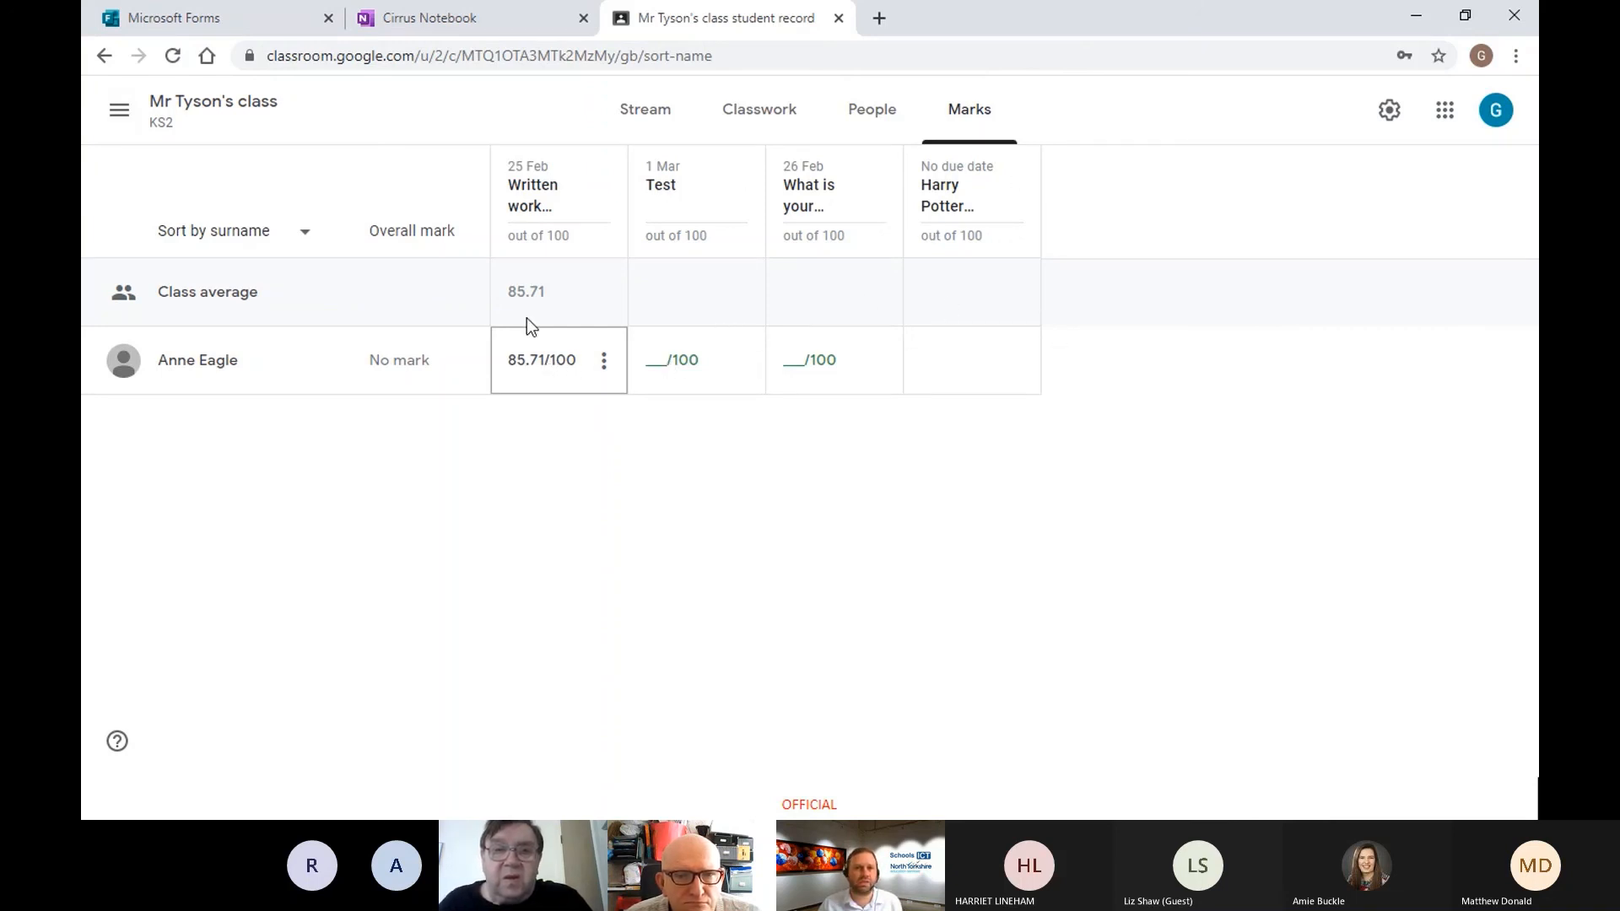
Step: Reopen the KS2 class from the class list and compare its classwork with its marks overview
left_click(106, 56)
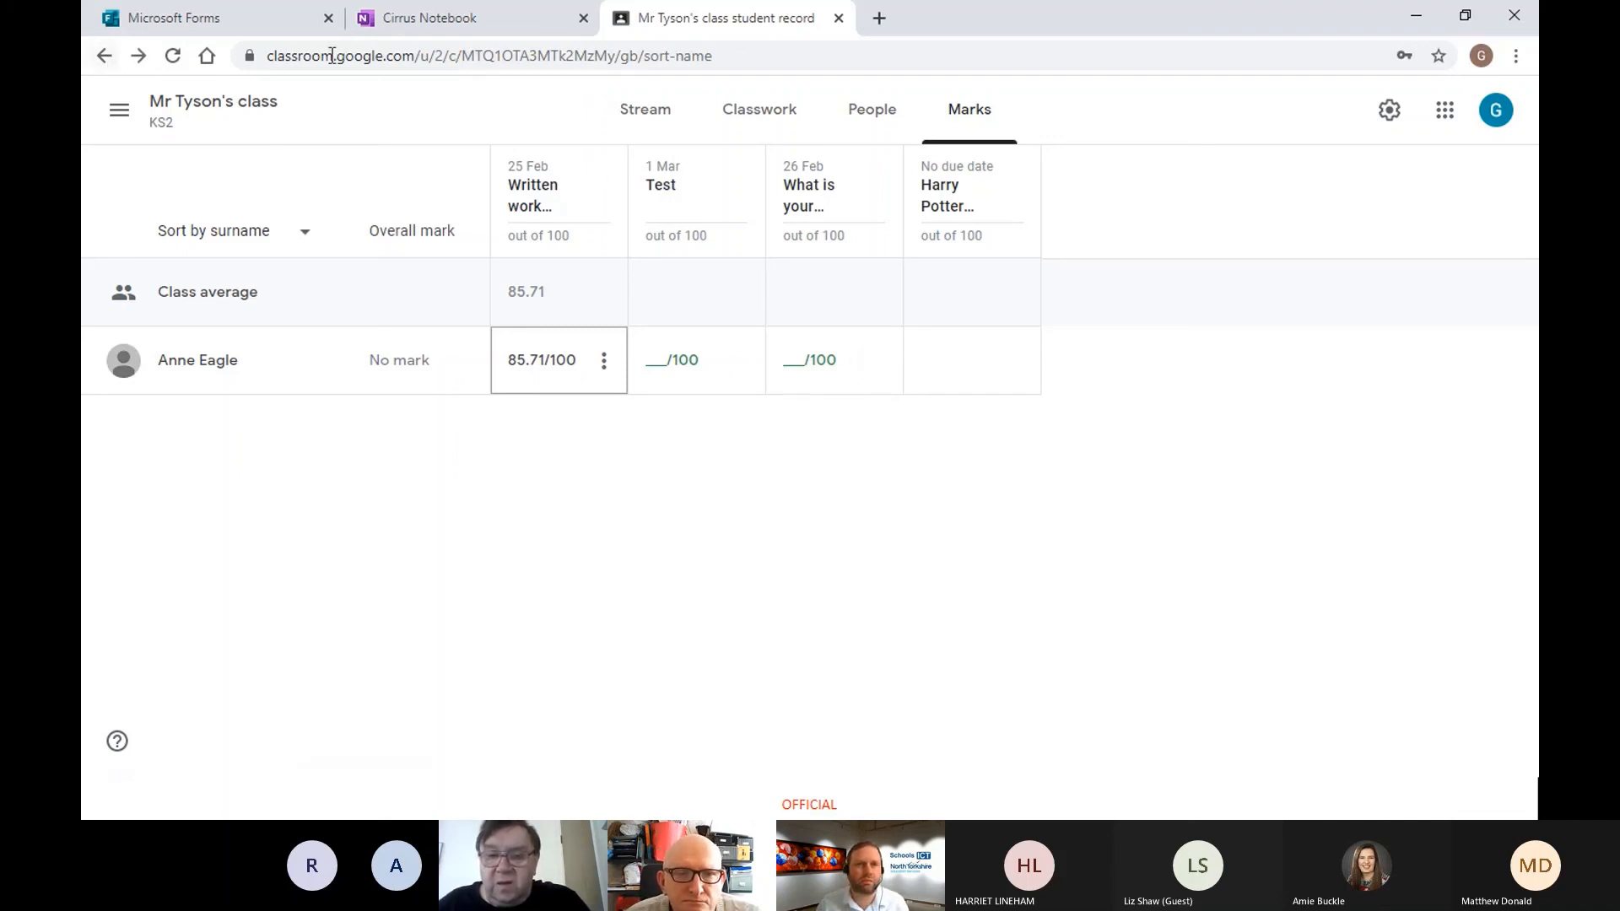
left_click(120, 118)
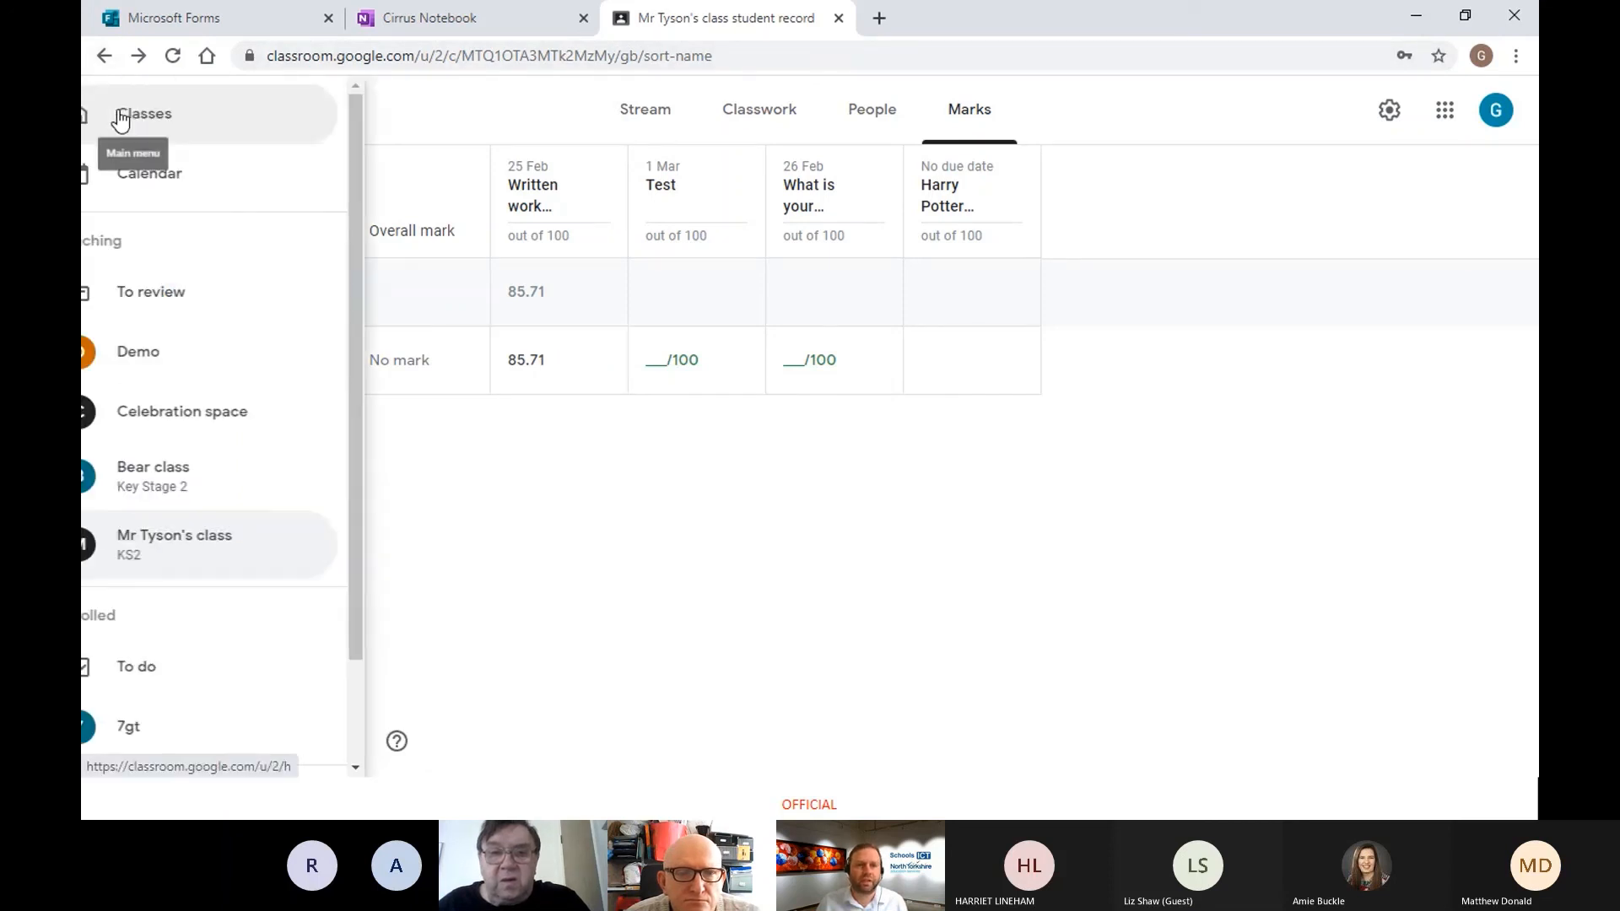
left_click(214, 547)
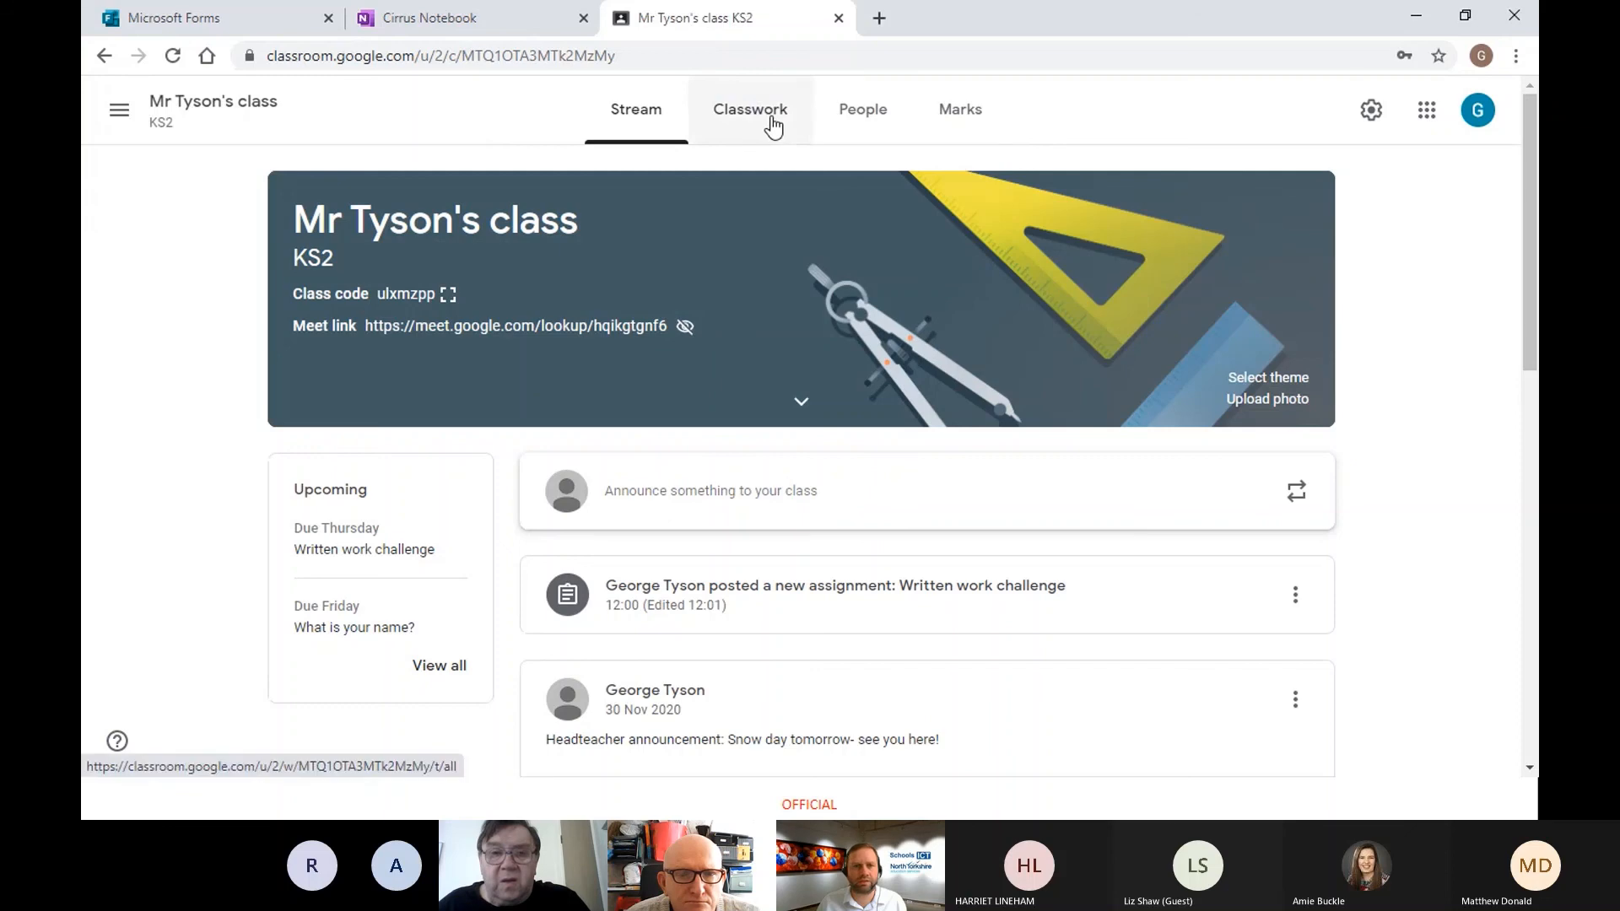
left_click(769, 125)
left_click(952, 125)
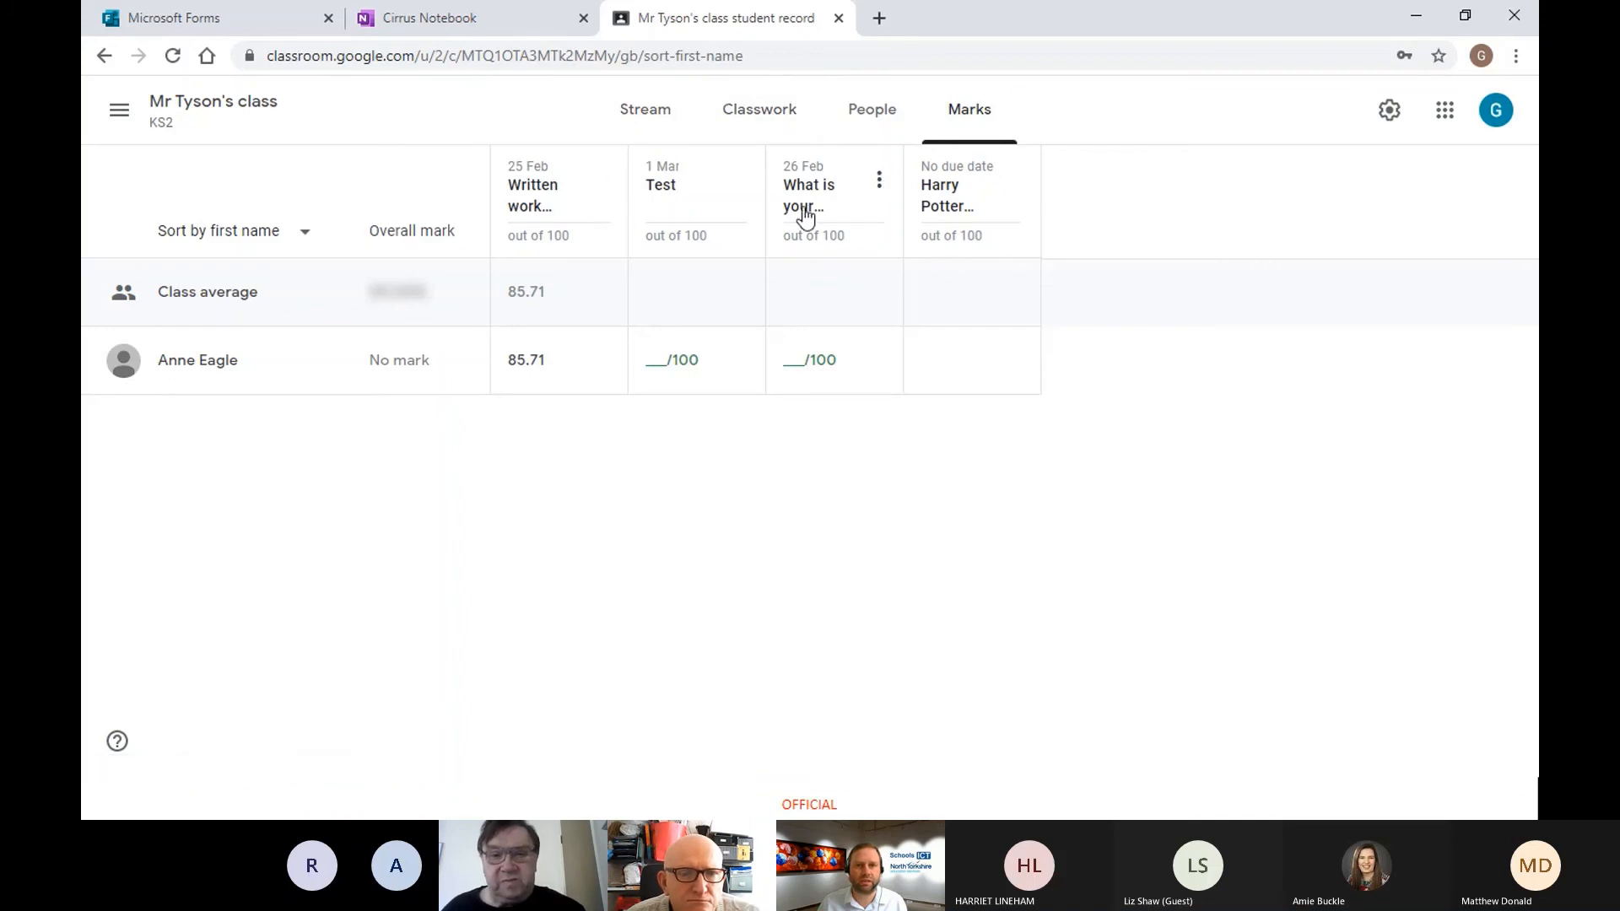
left_click(751, 133)
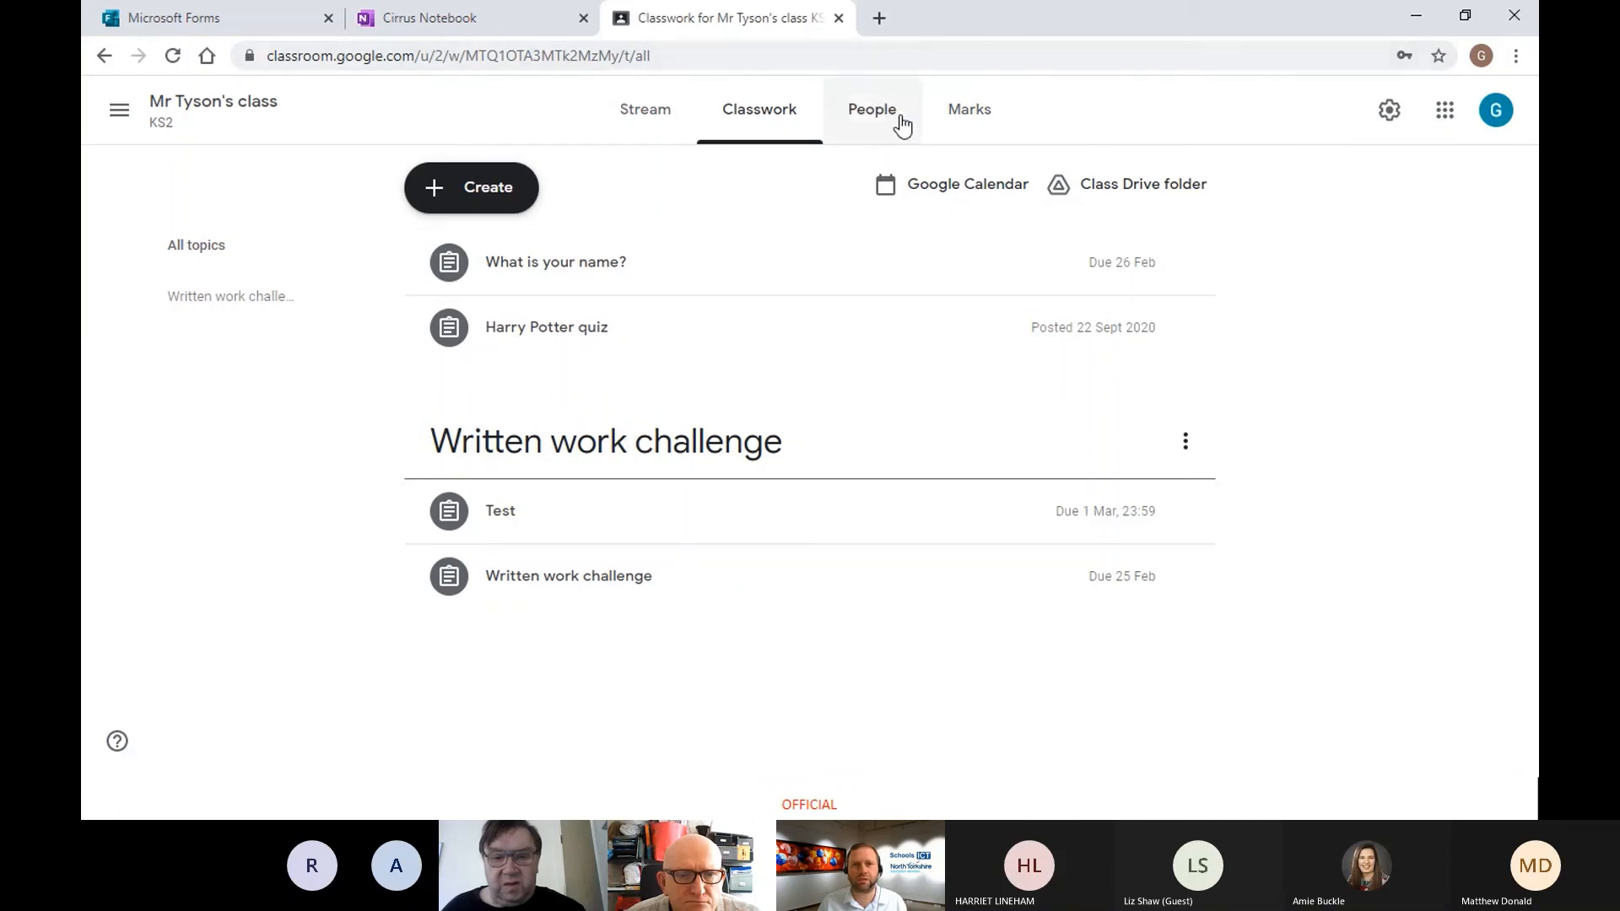
left_click(989, 122)
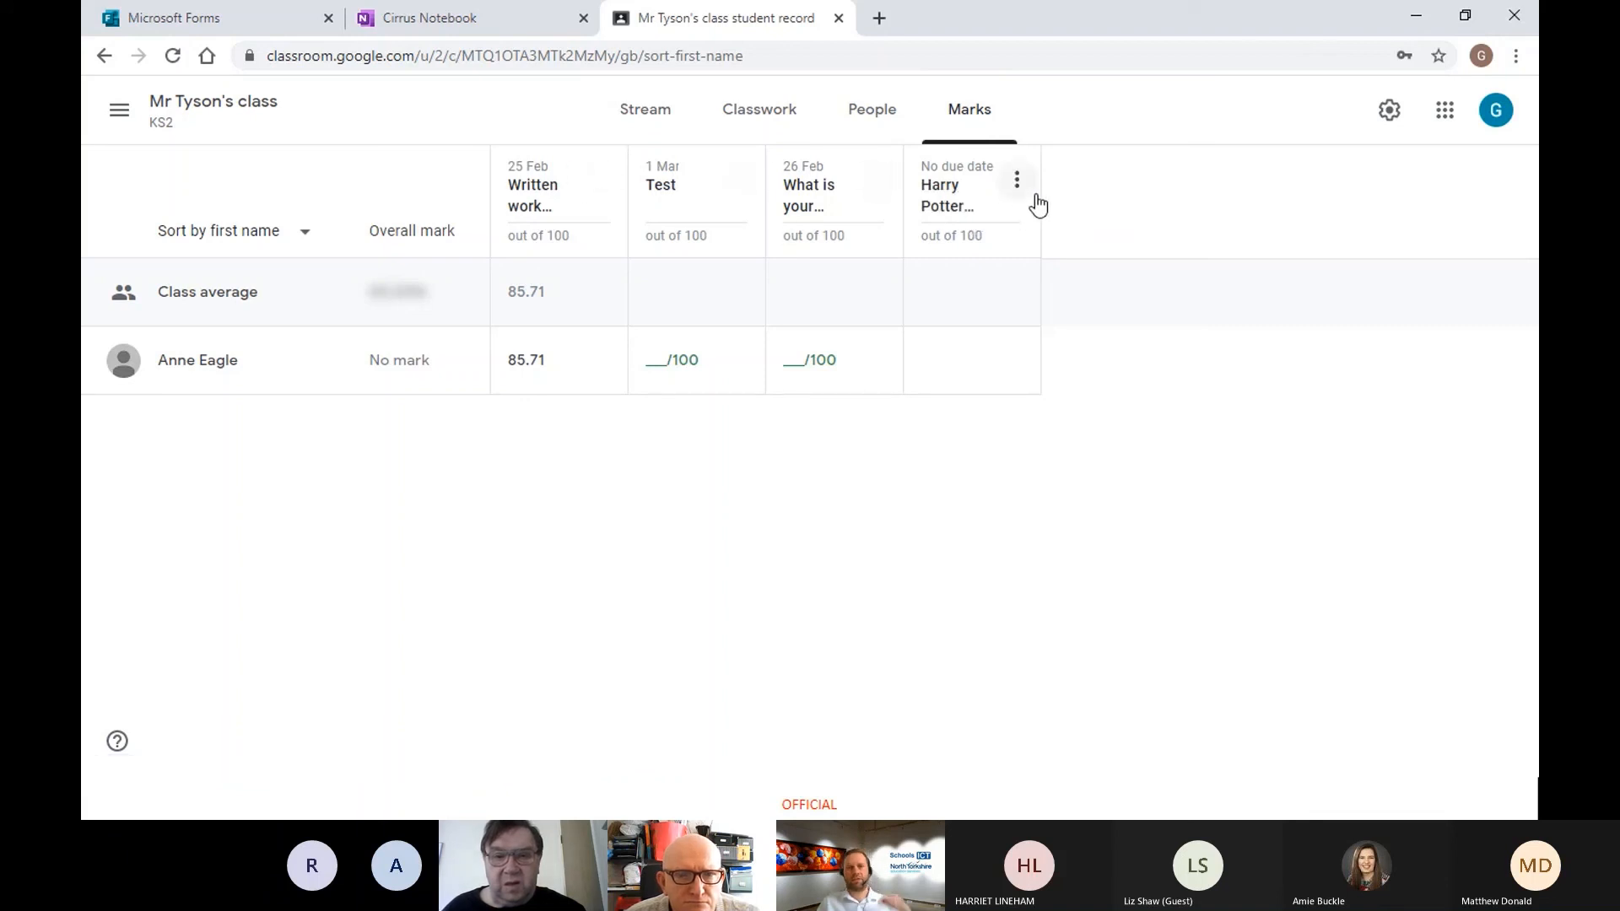
Step: Show the assignment calendar and its class filter choices, keeping the filter on All classes
left_click(127, 111)
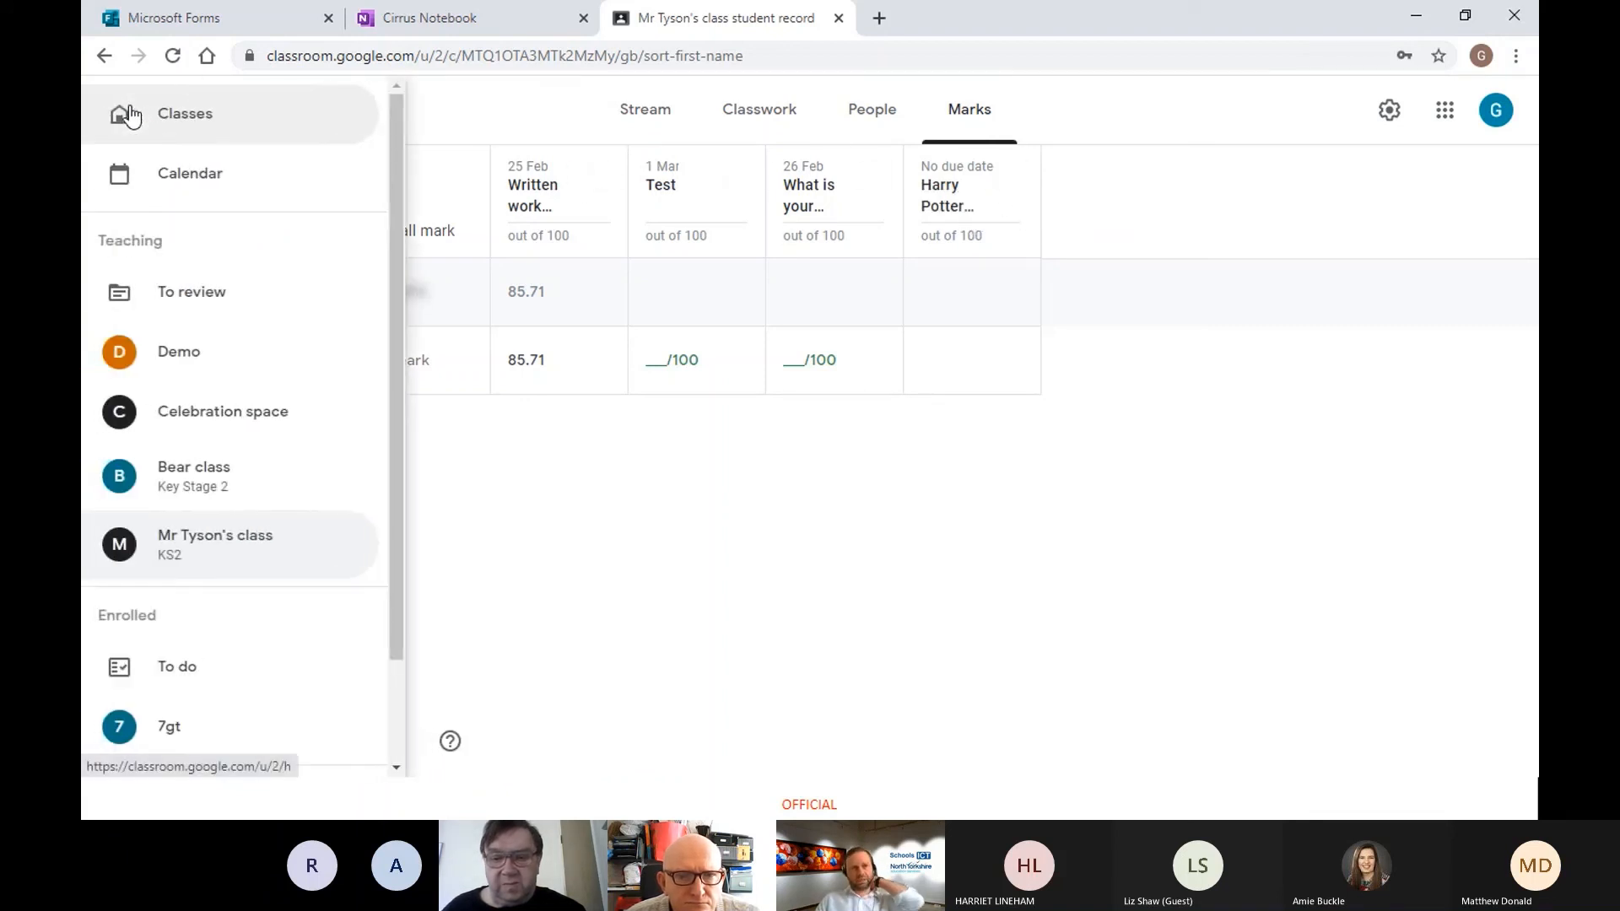
left_click(168, 174)
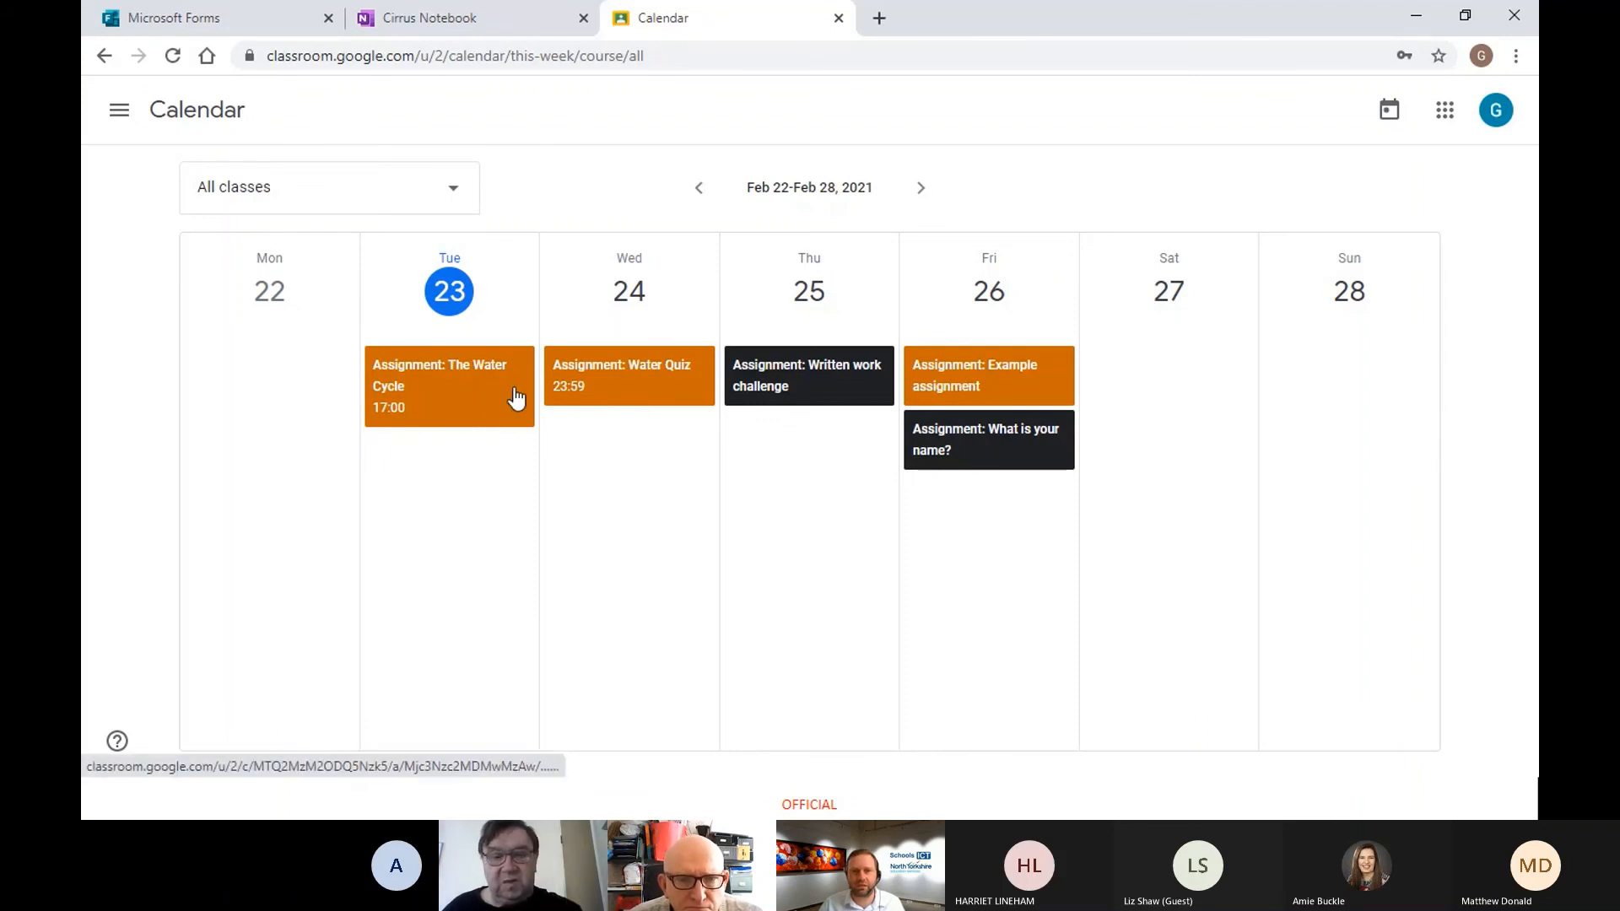
left_click(453, 205)
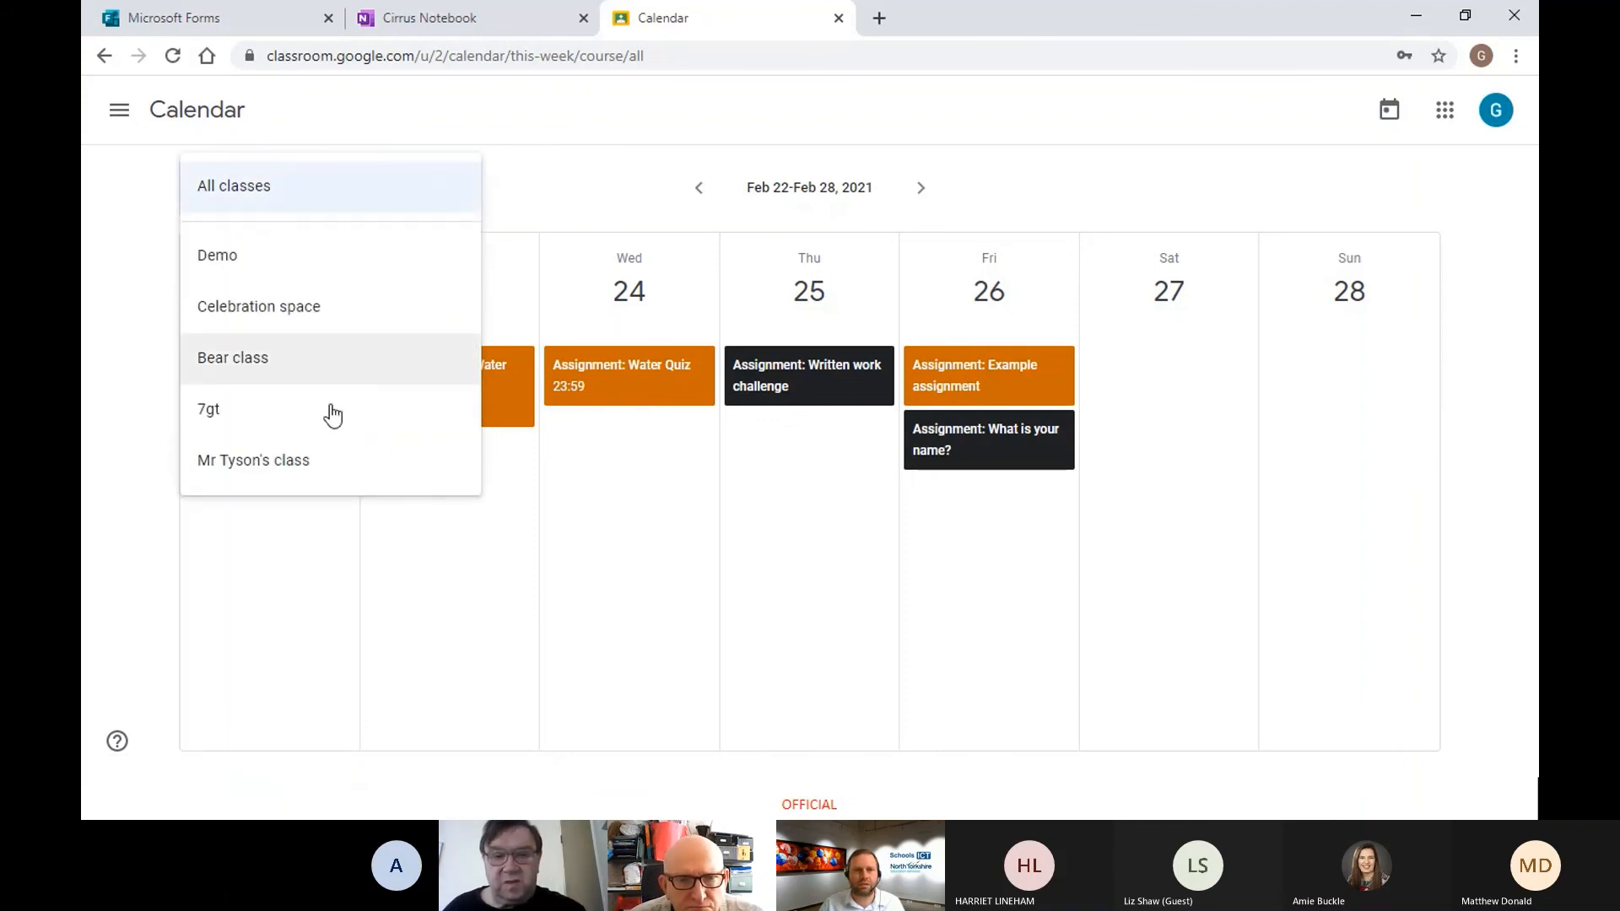
left_click(346, 185)
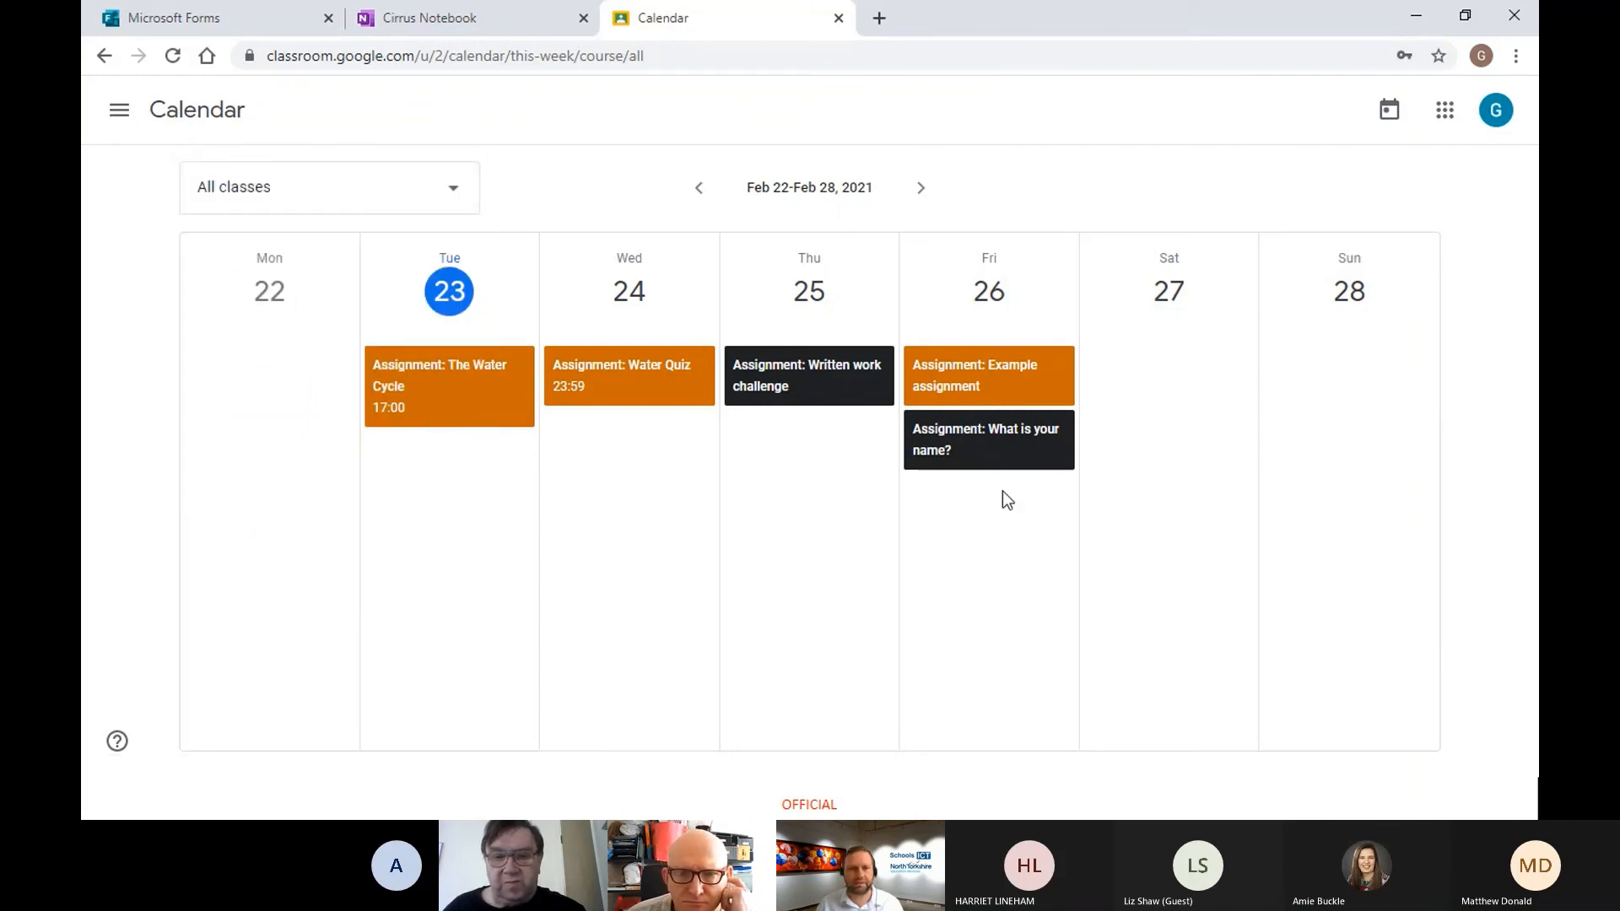
Step: Switch to the Microsoft Teams meeting and stop sharing the screen
key("alt+Tab")
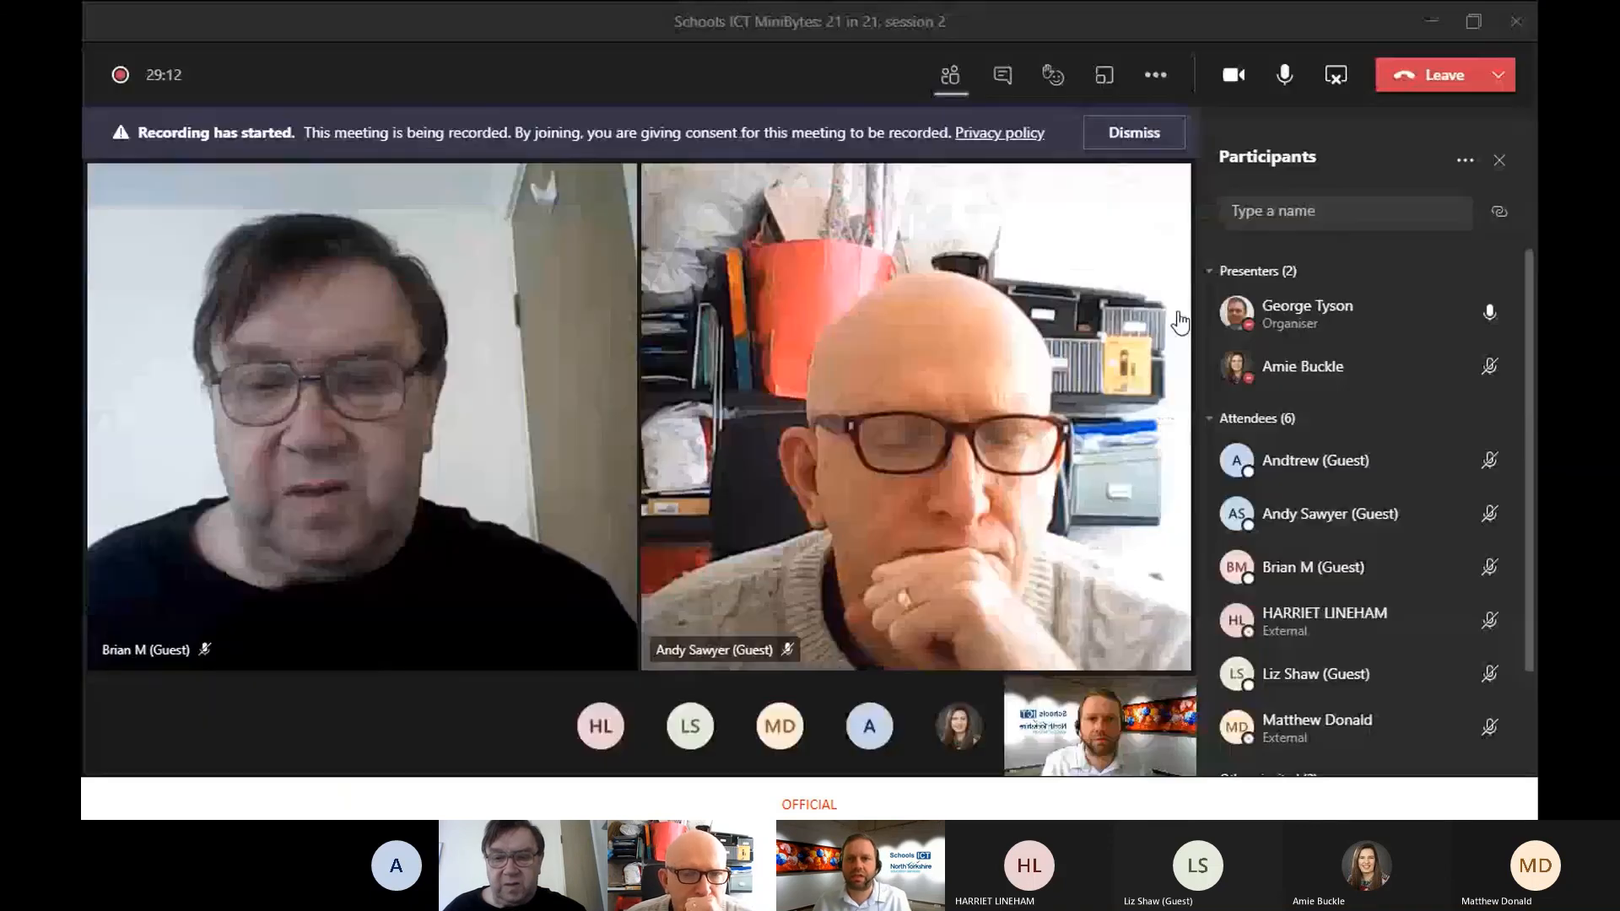
left_click(1340, 83)
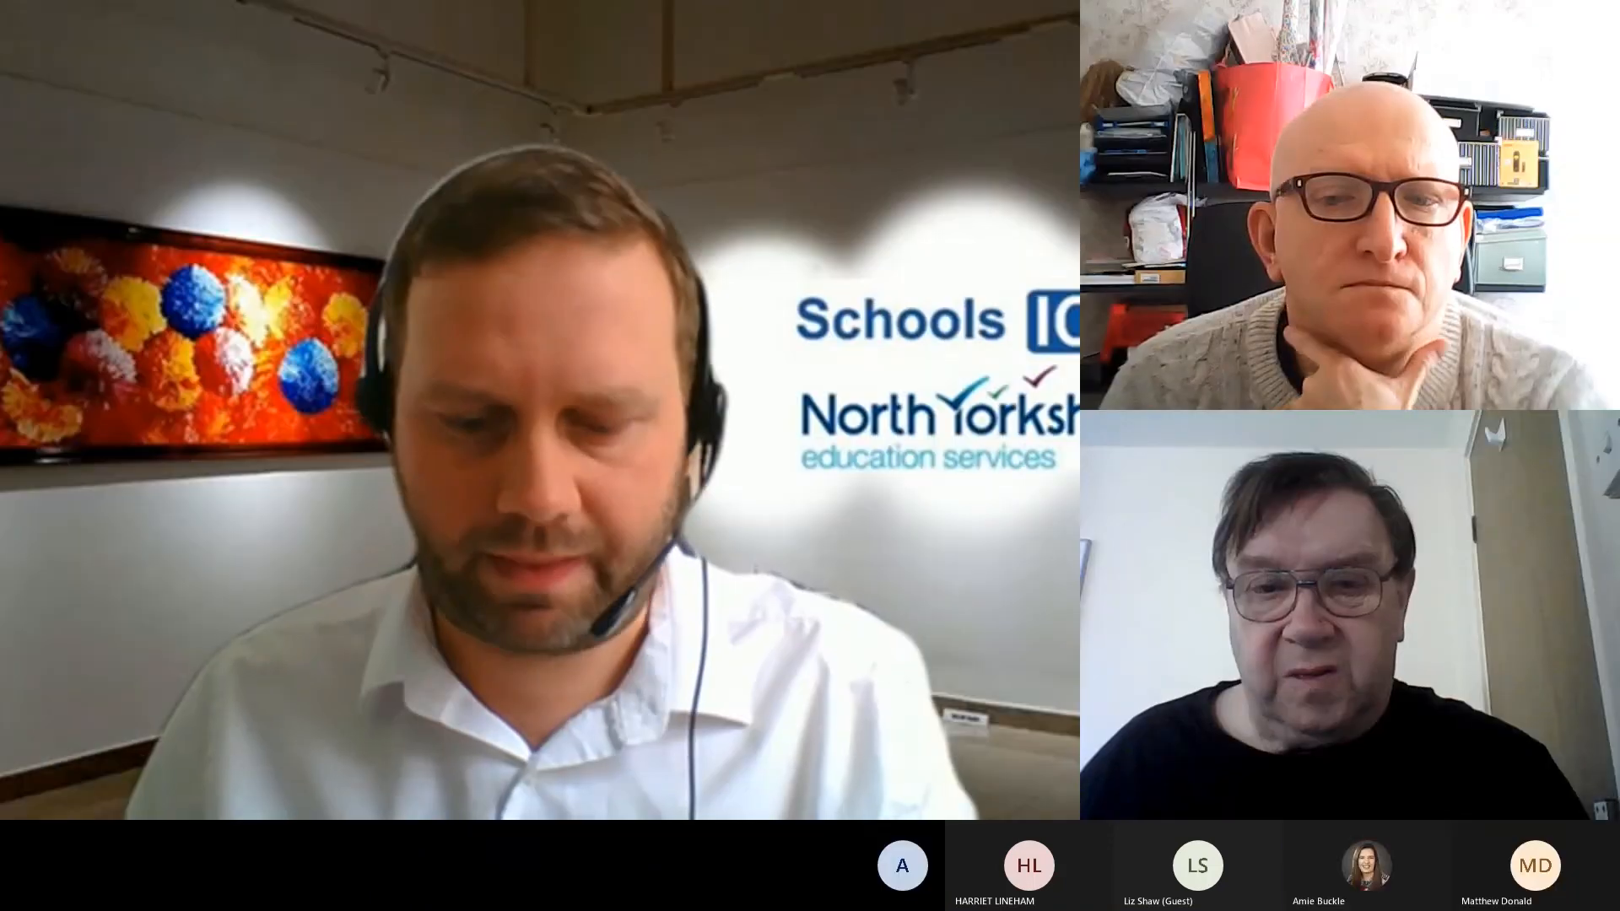